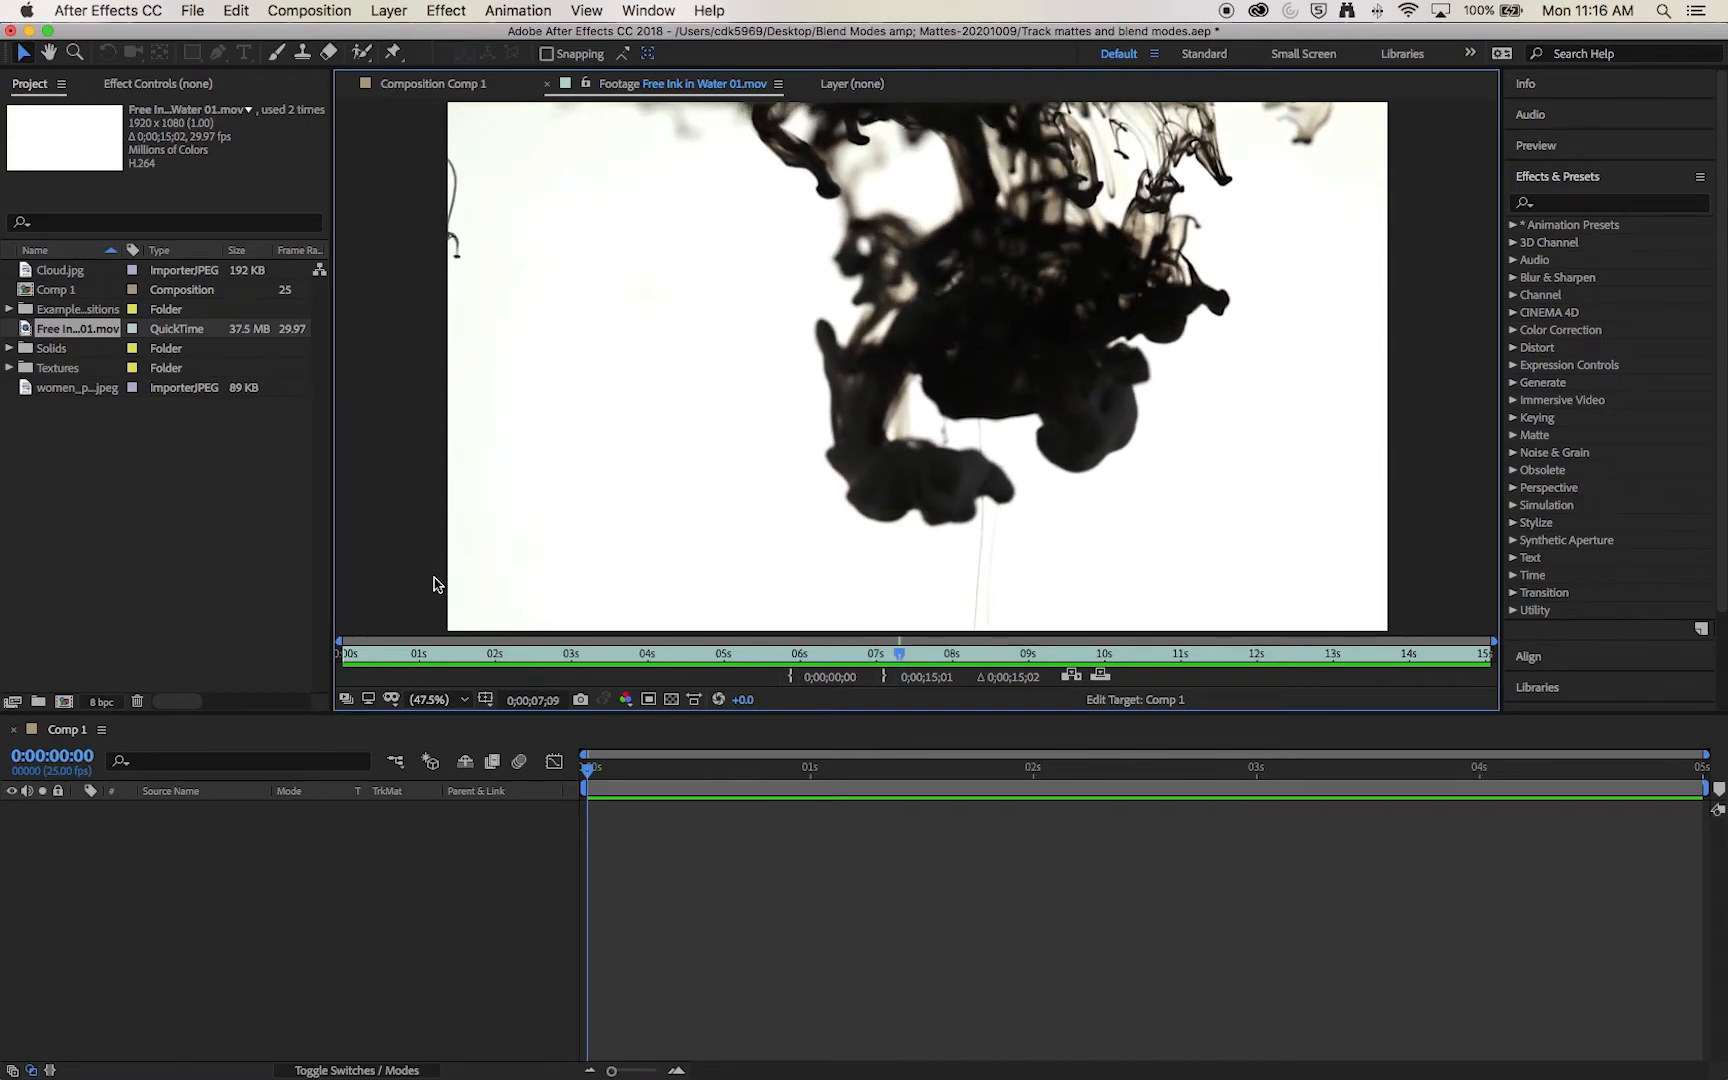
Step: Bring up Comp 1 in place of the ink footage and fit its frame to the viewer
scroll(440, 400, "down", 2)
left_click(442, 86)
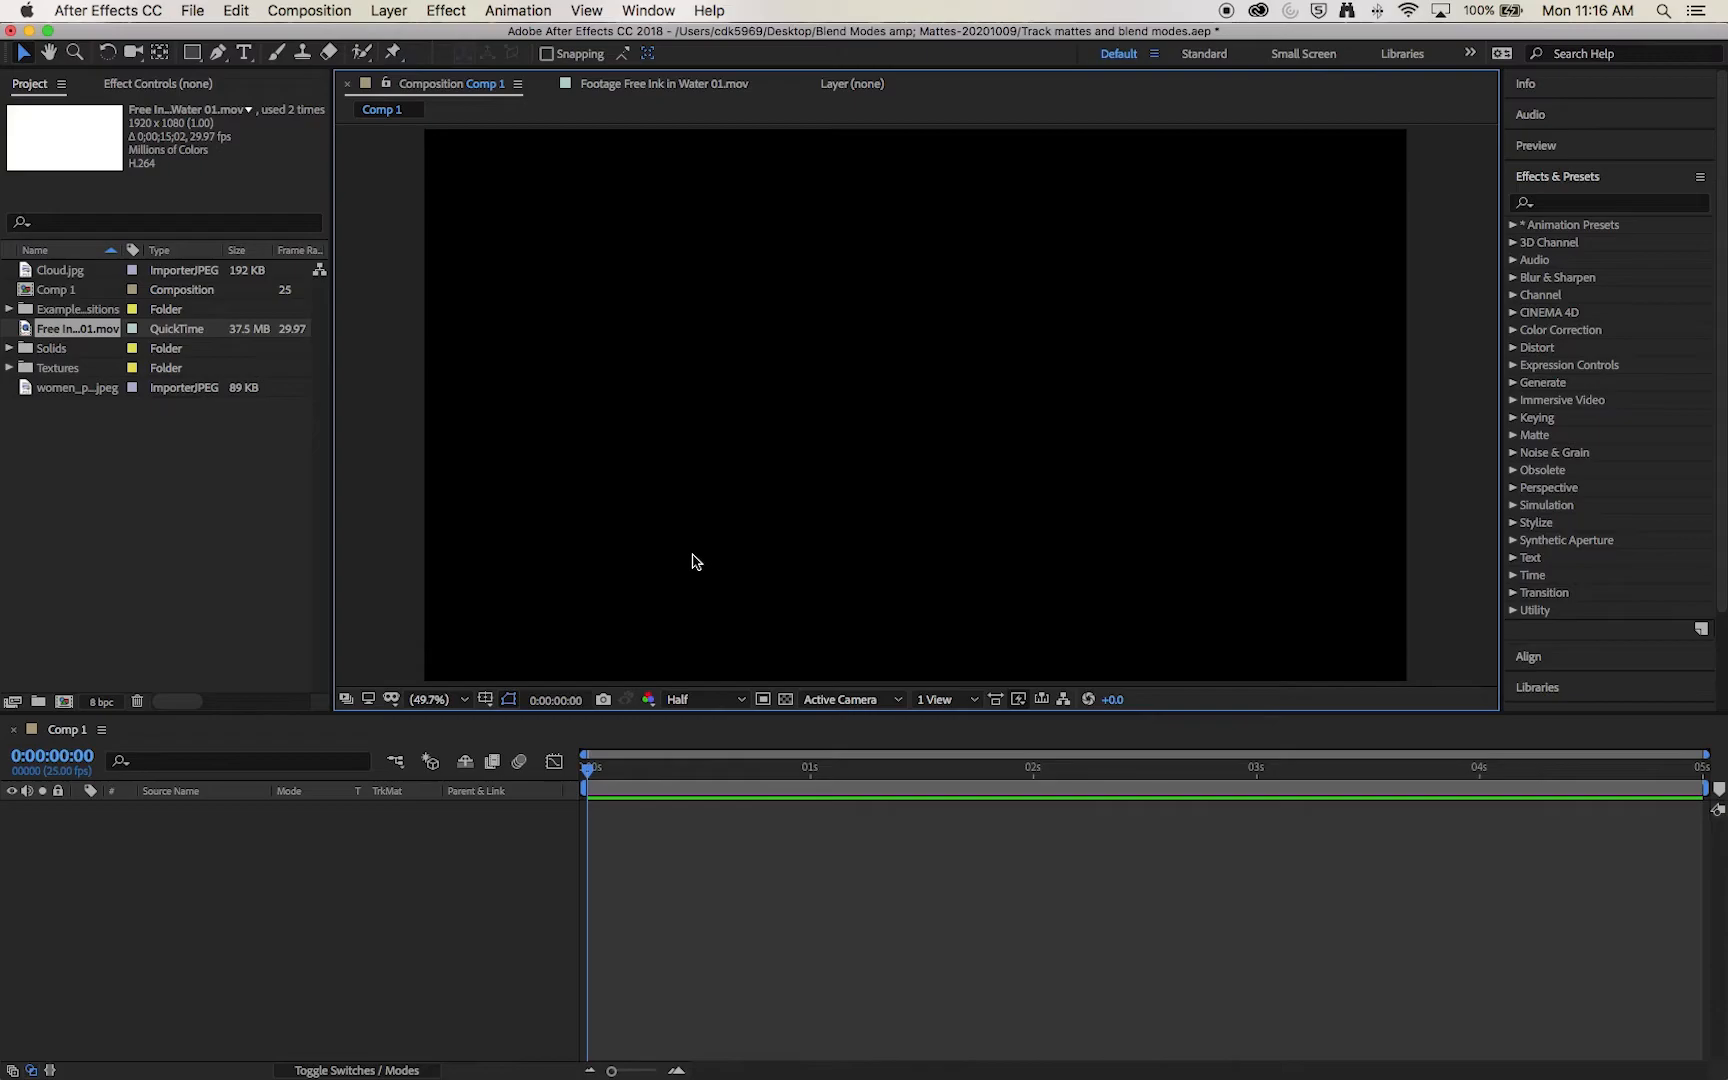
left_click(463, 700)
left_click(475, 345)
Step: Add Free Ink in Water 01.mov to the Comp 1 timeline and scrub through it, stopping at 0:00:02:10
left_click(30, 335)
mouse_move(27, 335)
left_mouse_down()
mouse_move(326, 690)
mouse_move(300, 820)
left_mouse_up()
left_click_drag(603, 776, 1247, 779)
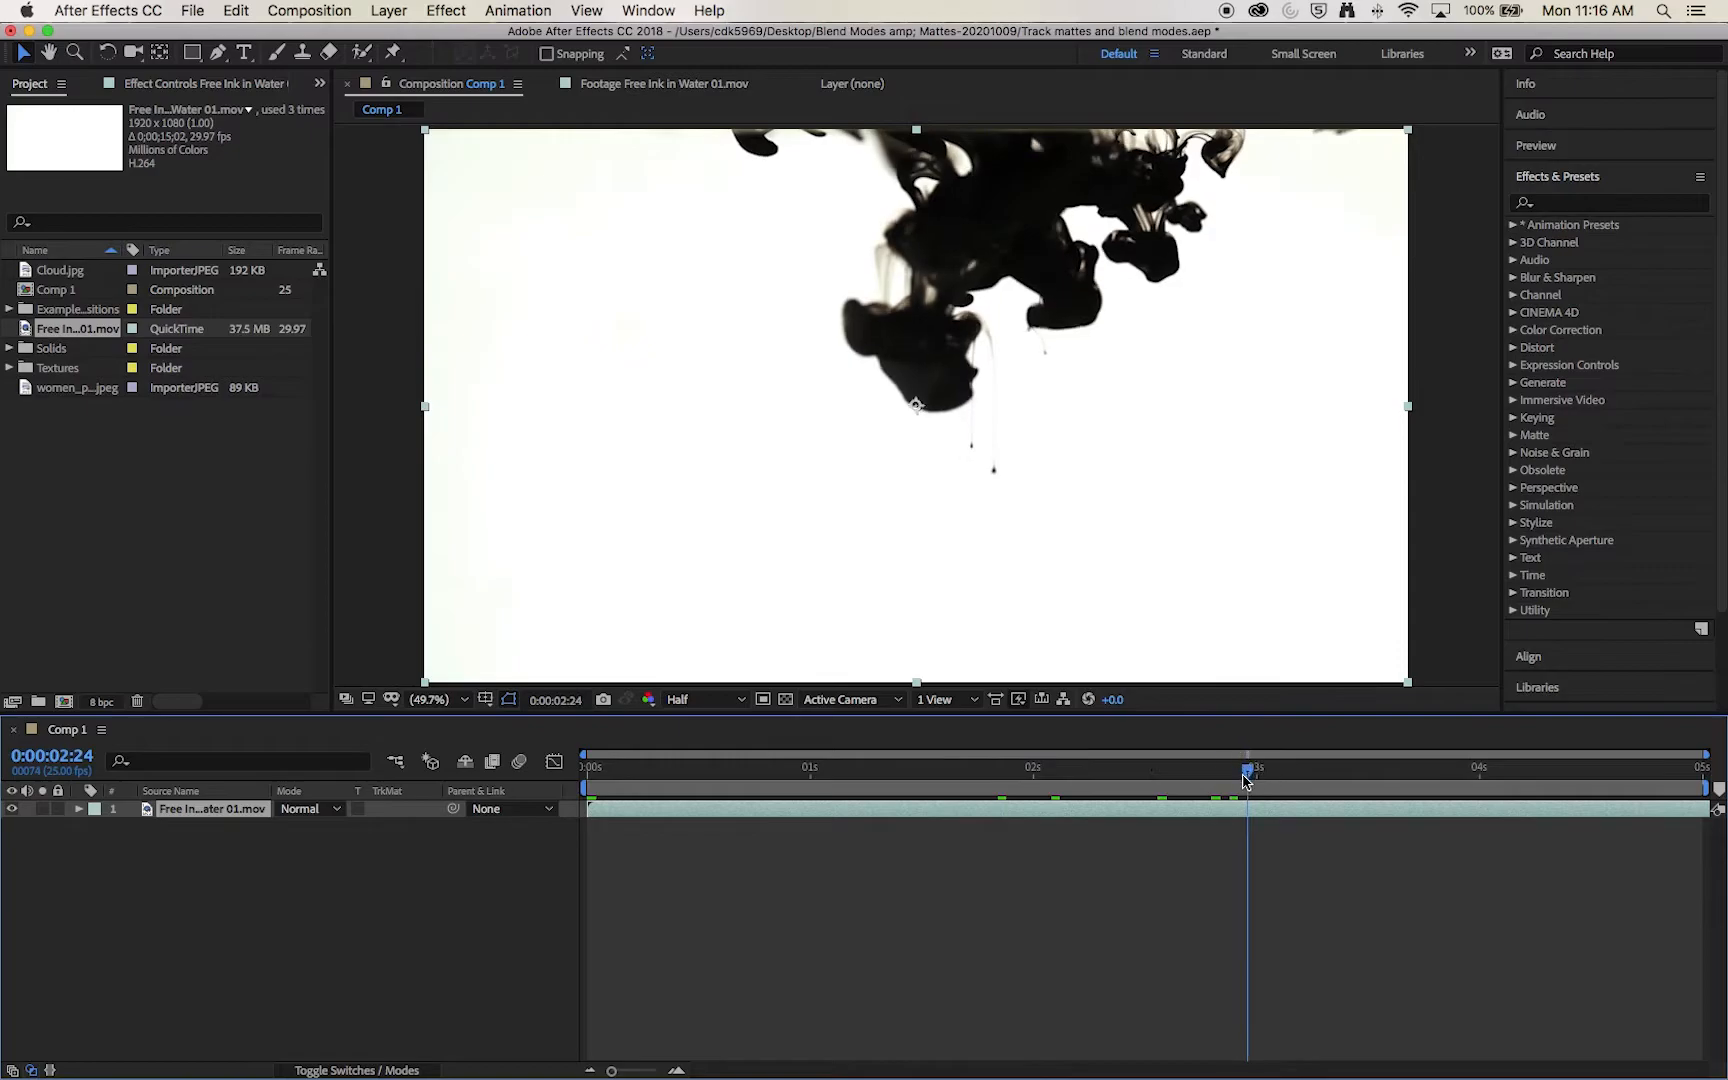
left_click_drag(857, 788, 1123, 772)
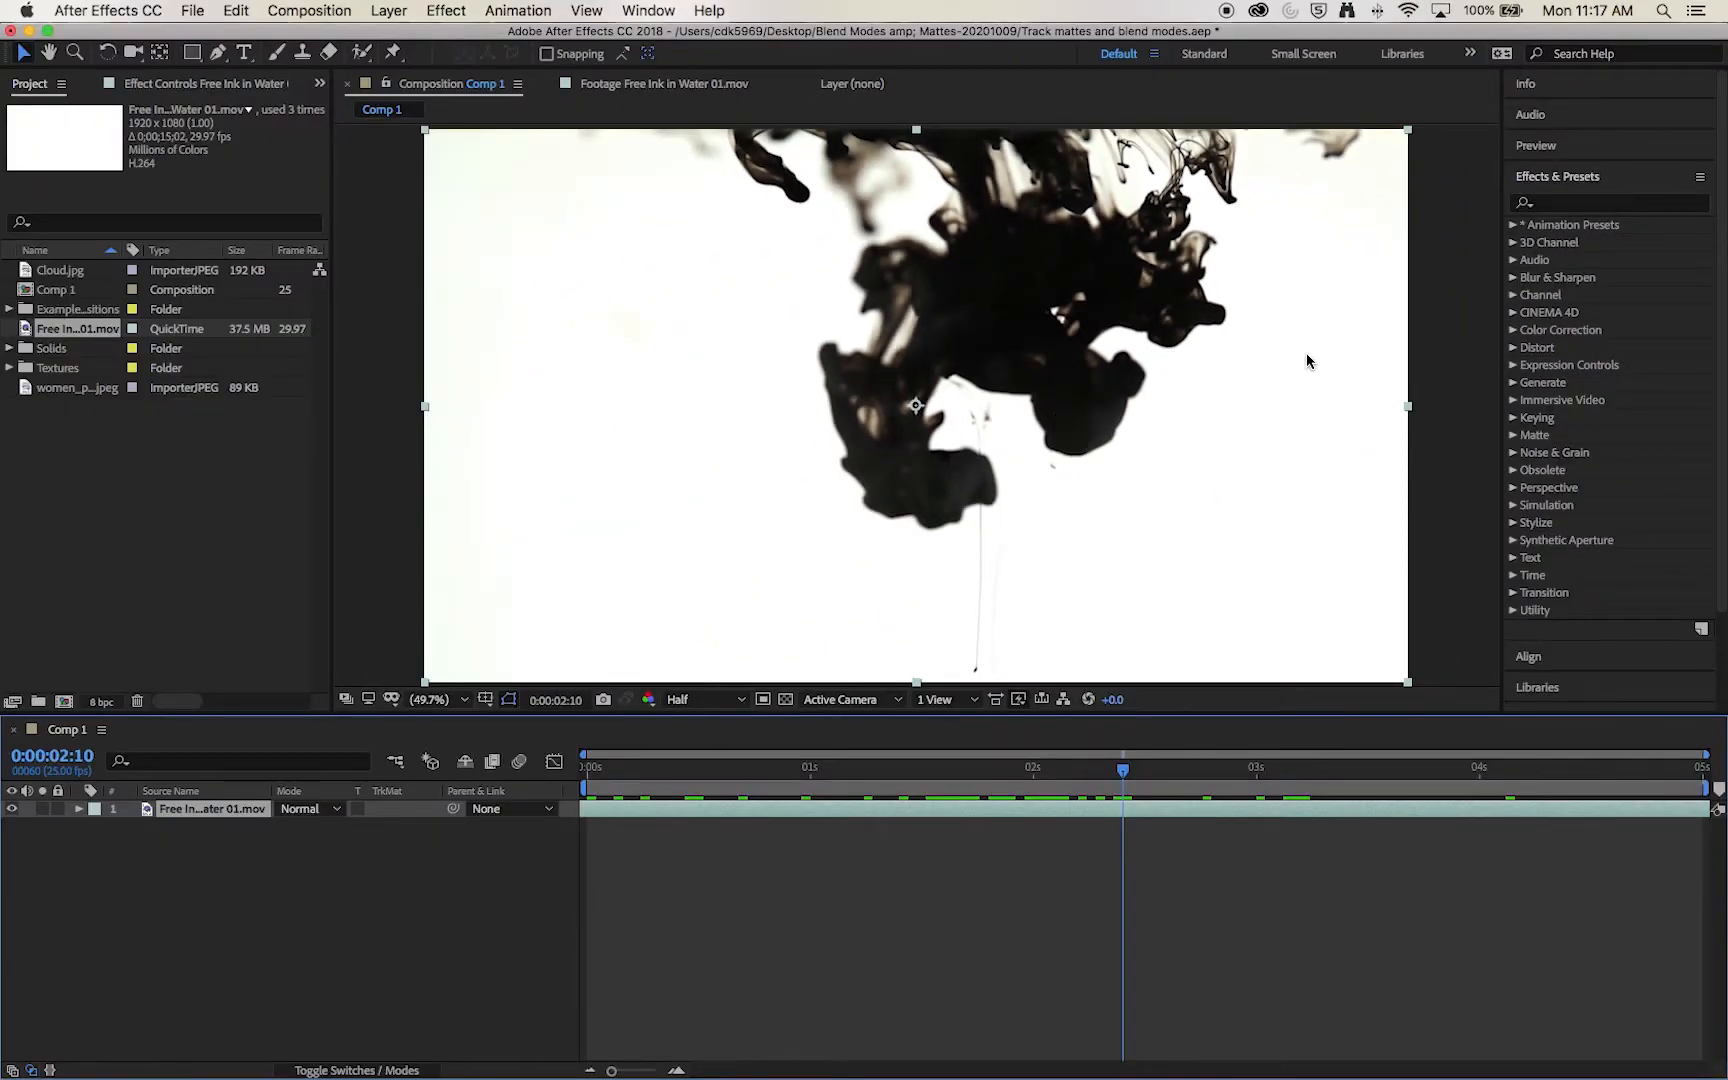
Step: Apply Brightness & Contrast to the ink layer, with brightness 16 and contrast 78
left_click(1583, 206)
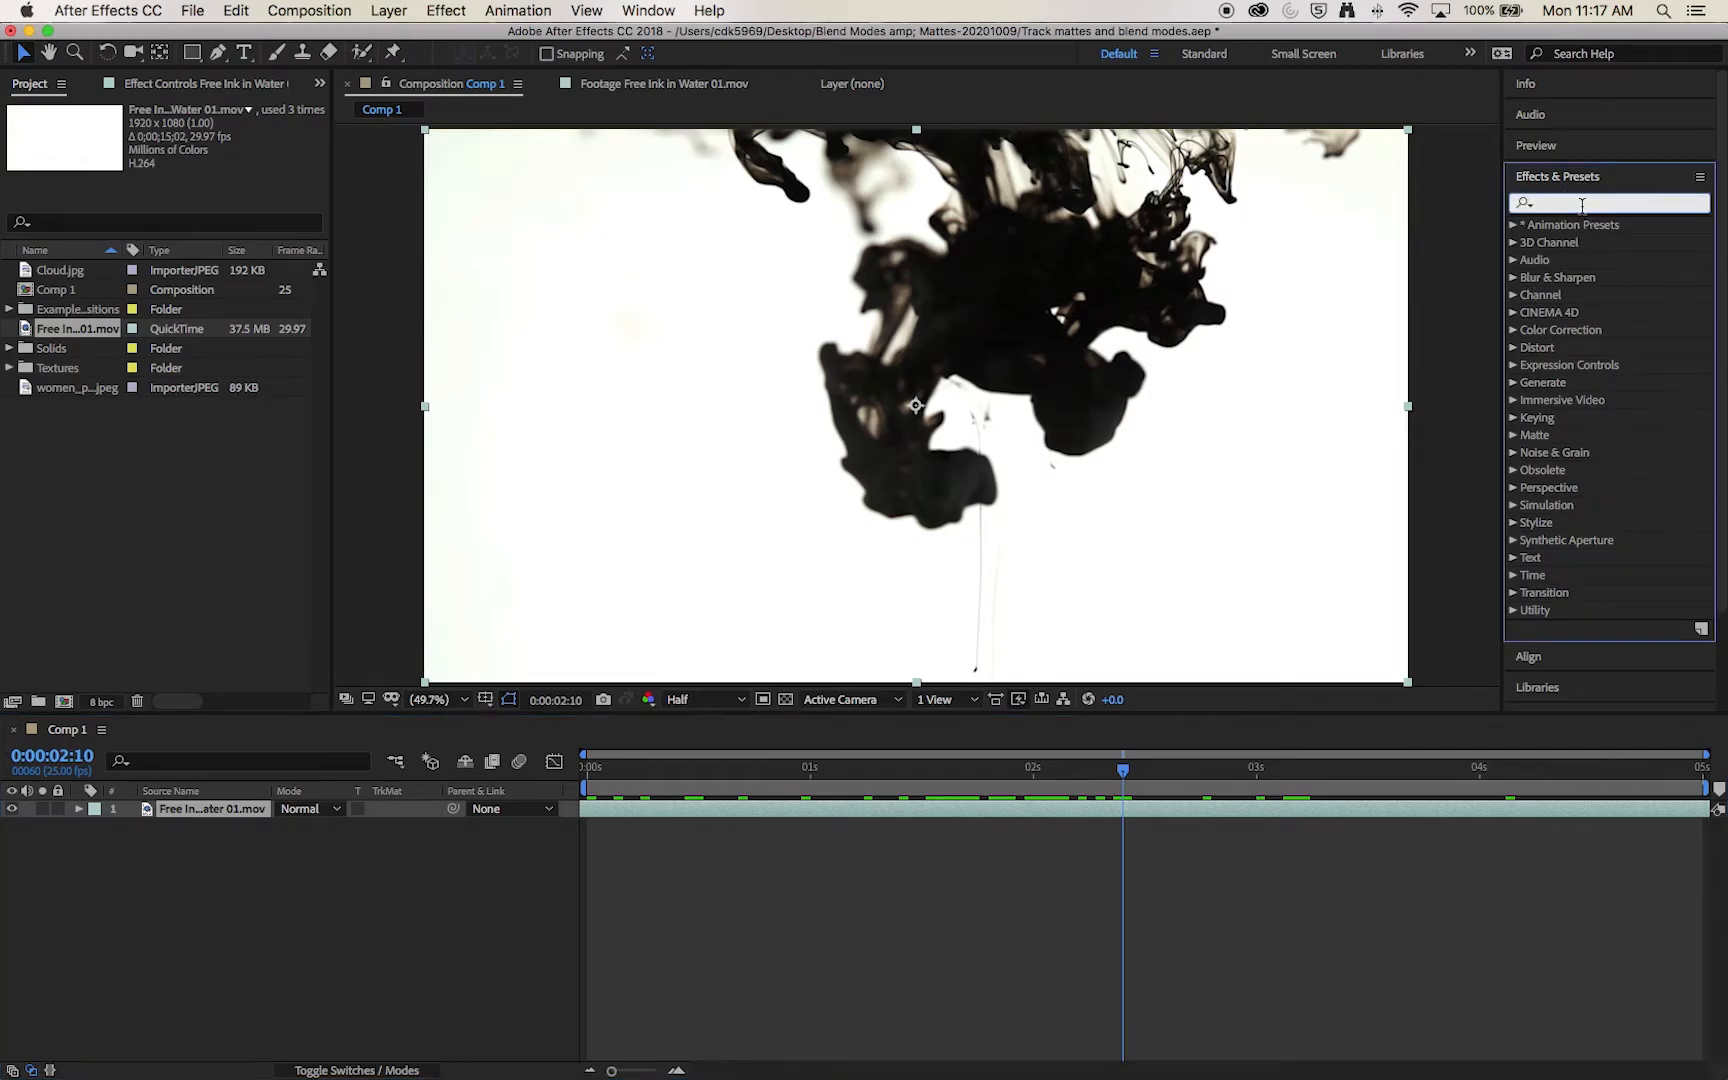
type("bri")
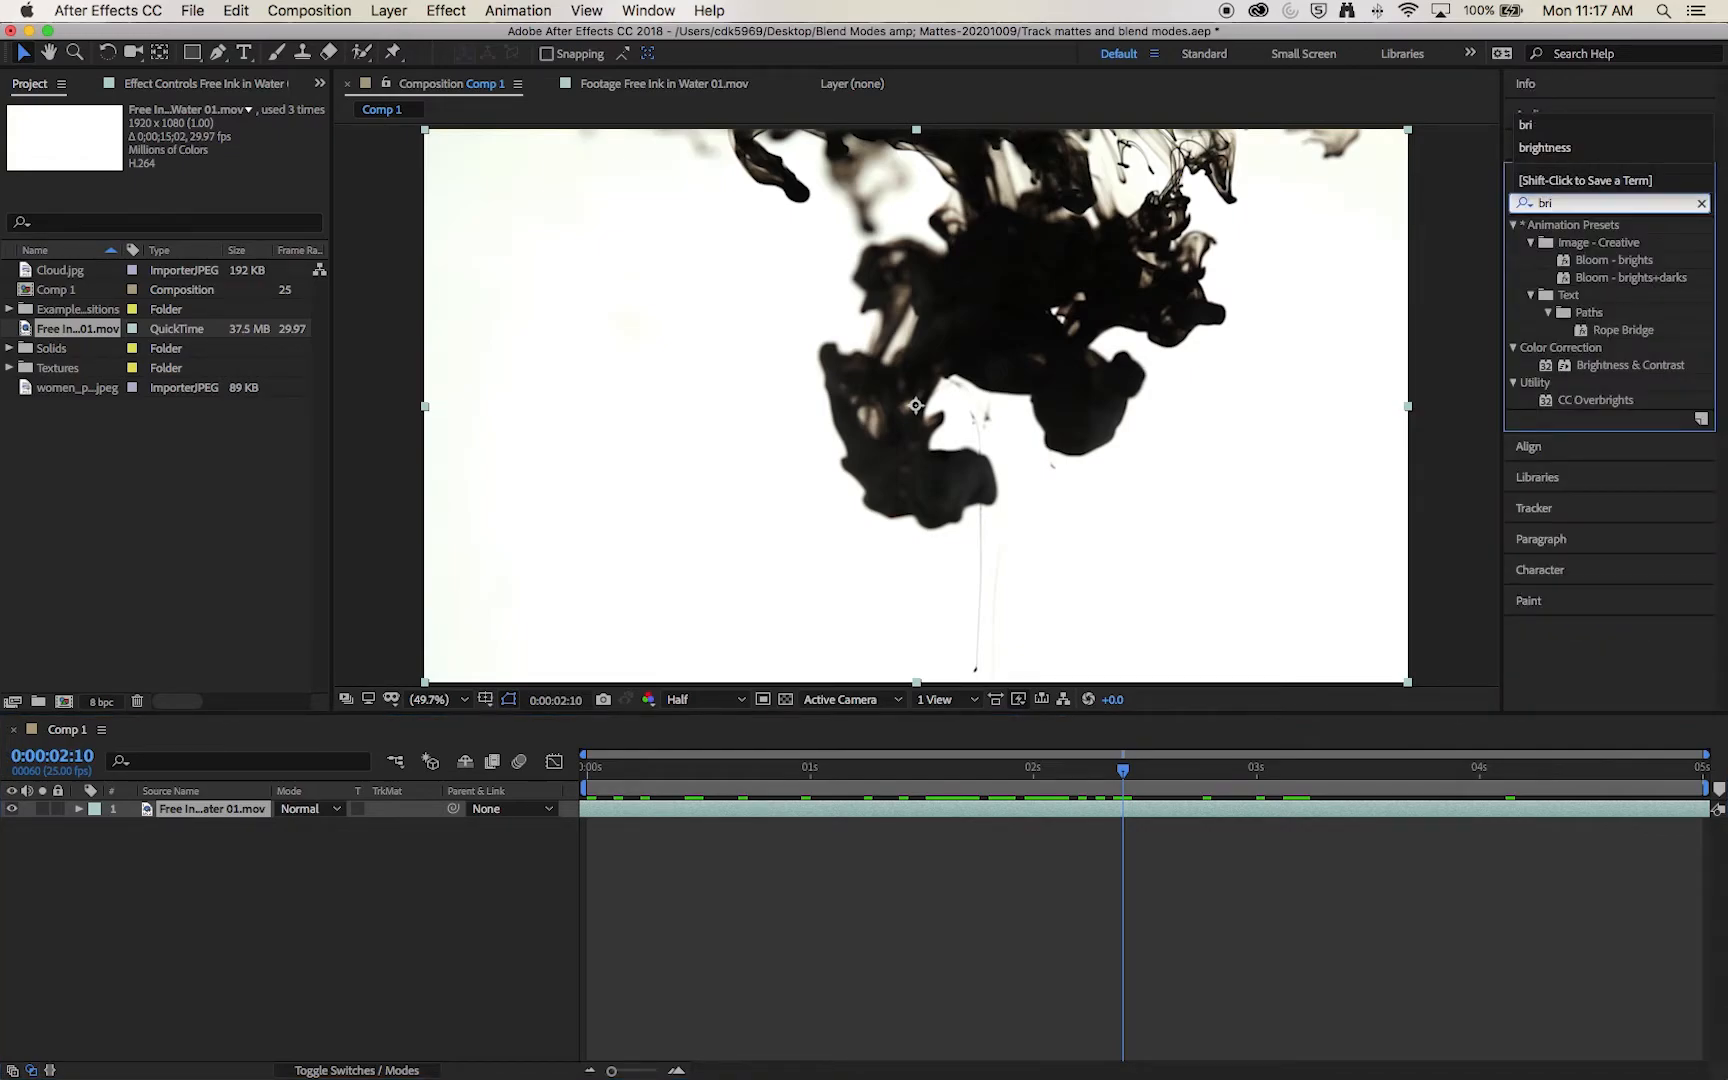
left_click_drag(1650, 368, 903, 390)
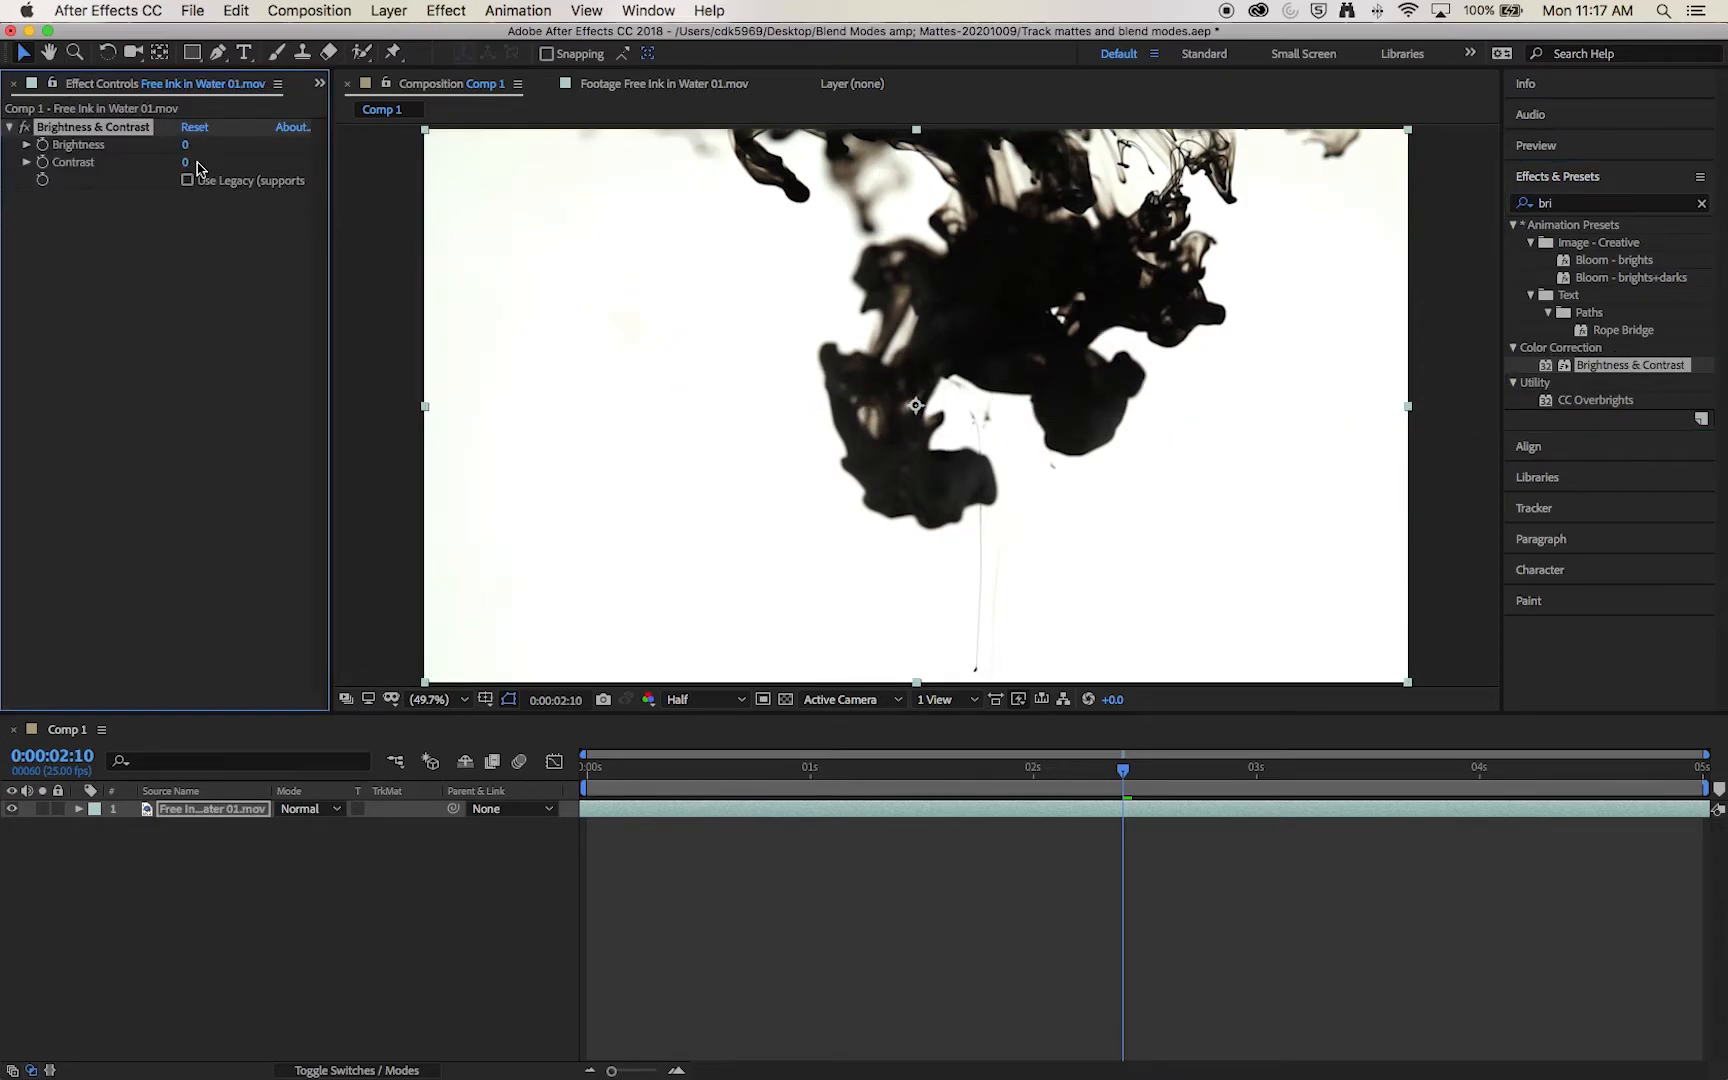
mouse_move(186, 170)
left_mouse_down()
mouse_move(274, 180)
mouse_move(201, 148)
mouse_move(234, 148)
mouse_move(195, 151)
left_mouse_up()
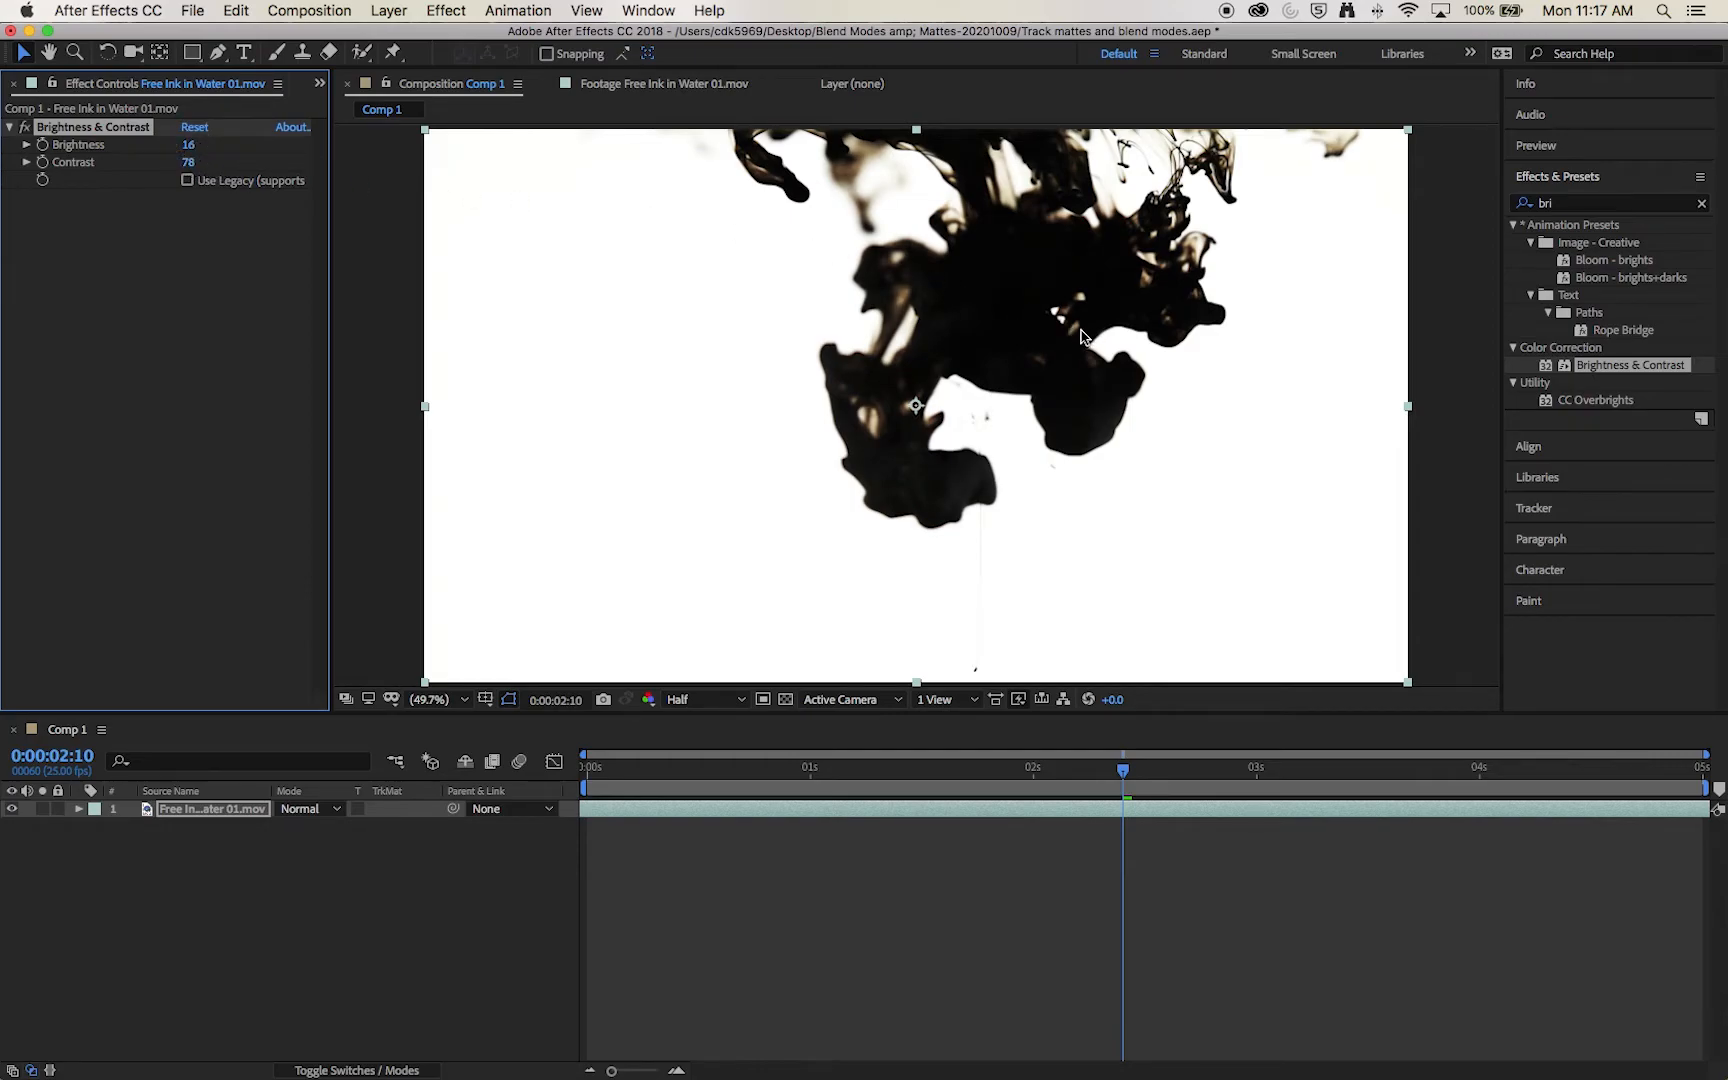
Step: Compare the ink at 100% magnification with the Brightness & Contrast effect switched off and on
left_click(436, 700)
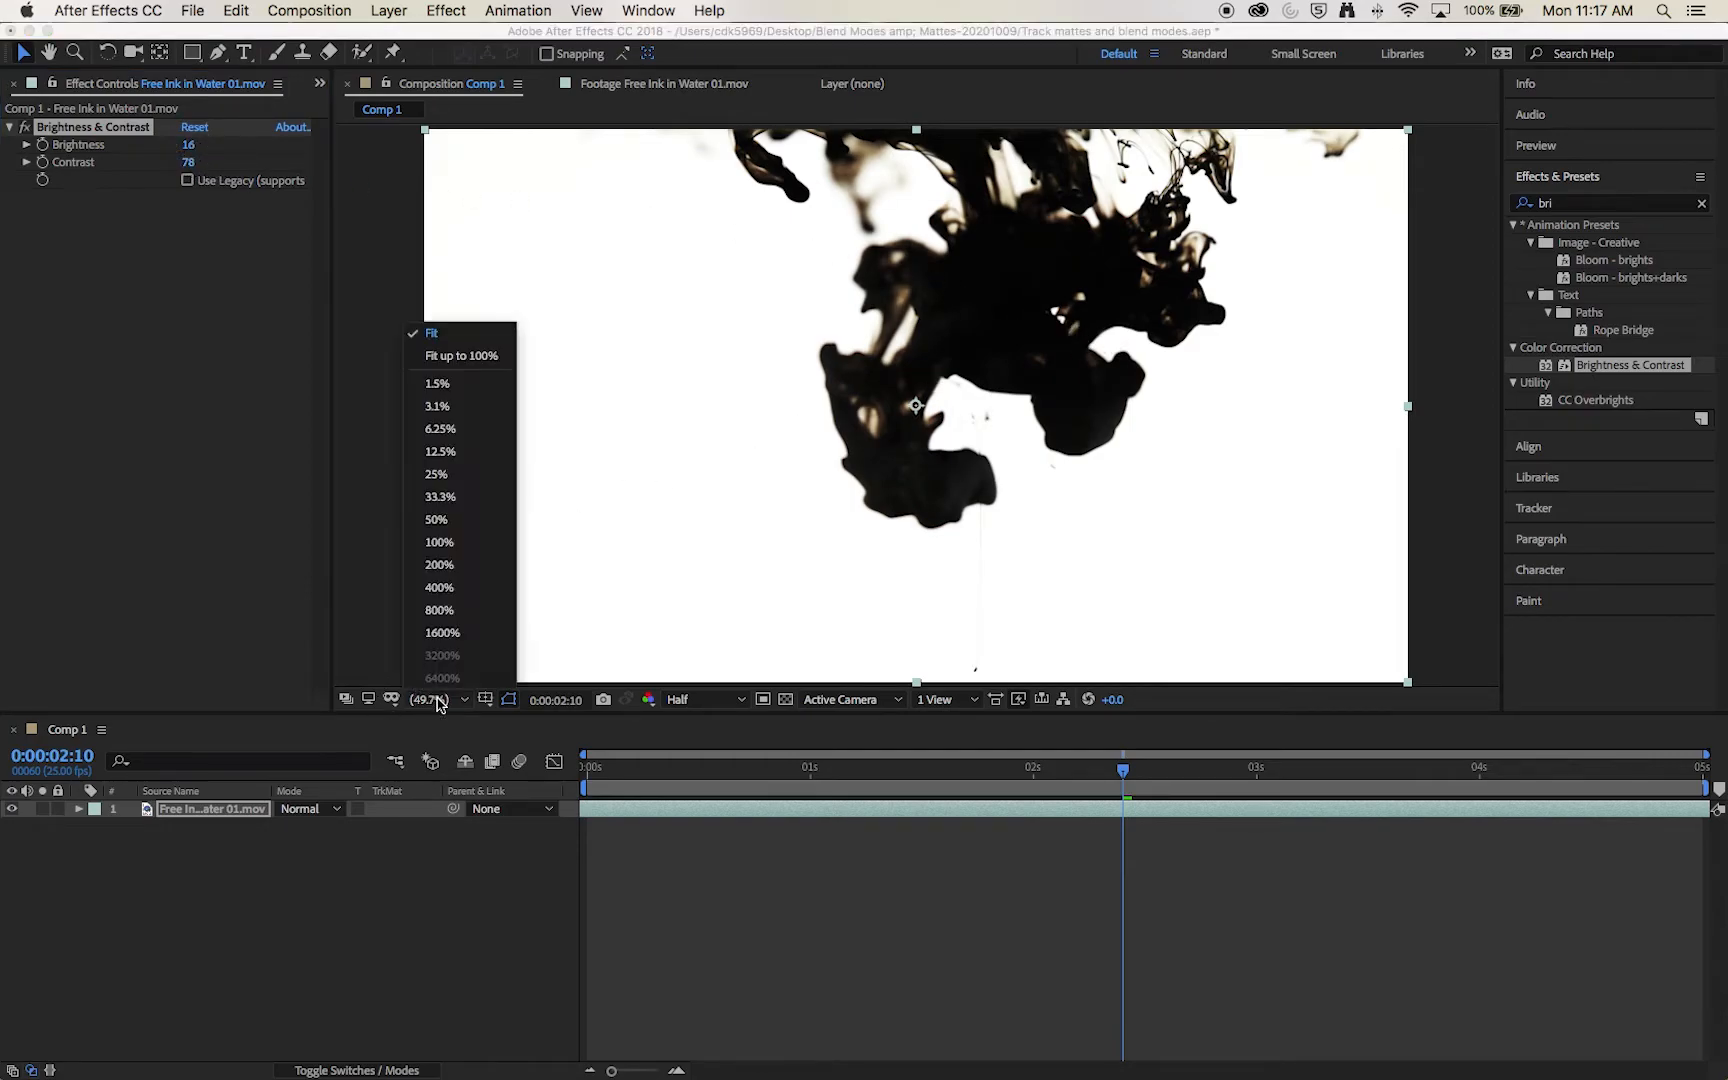
left_click(472, 546)
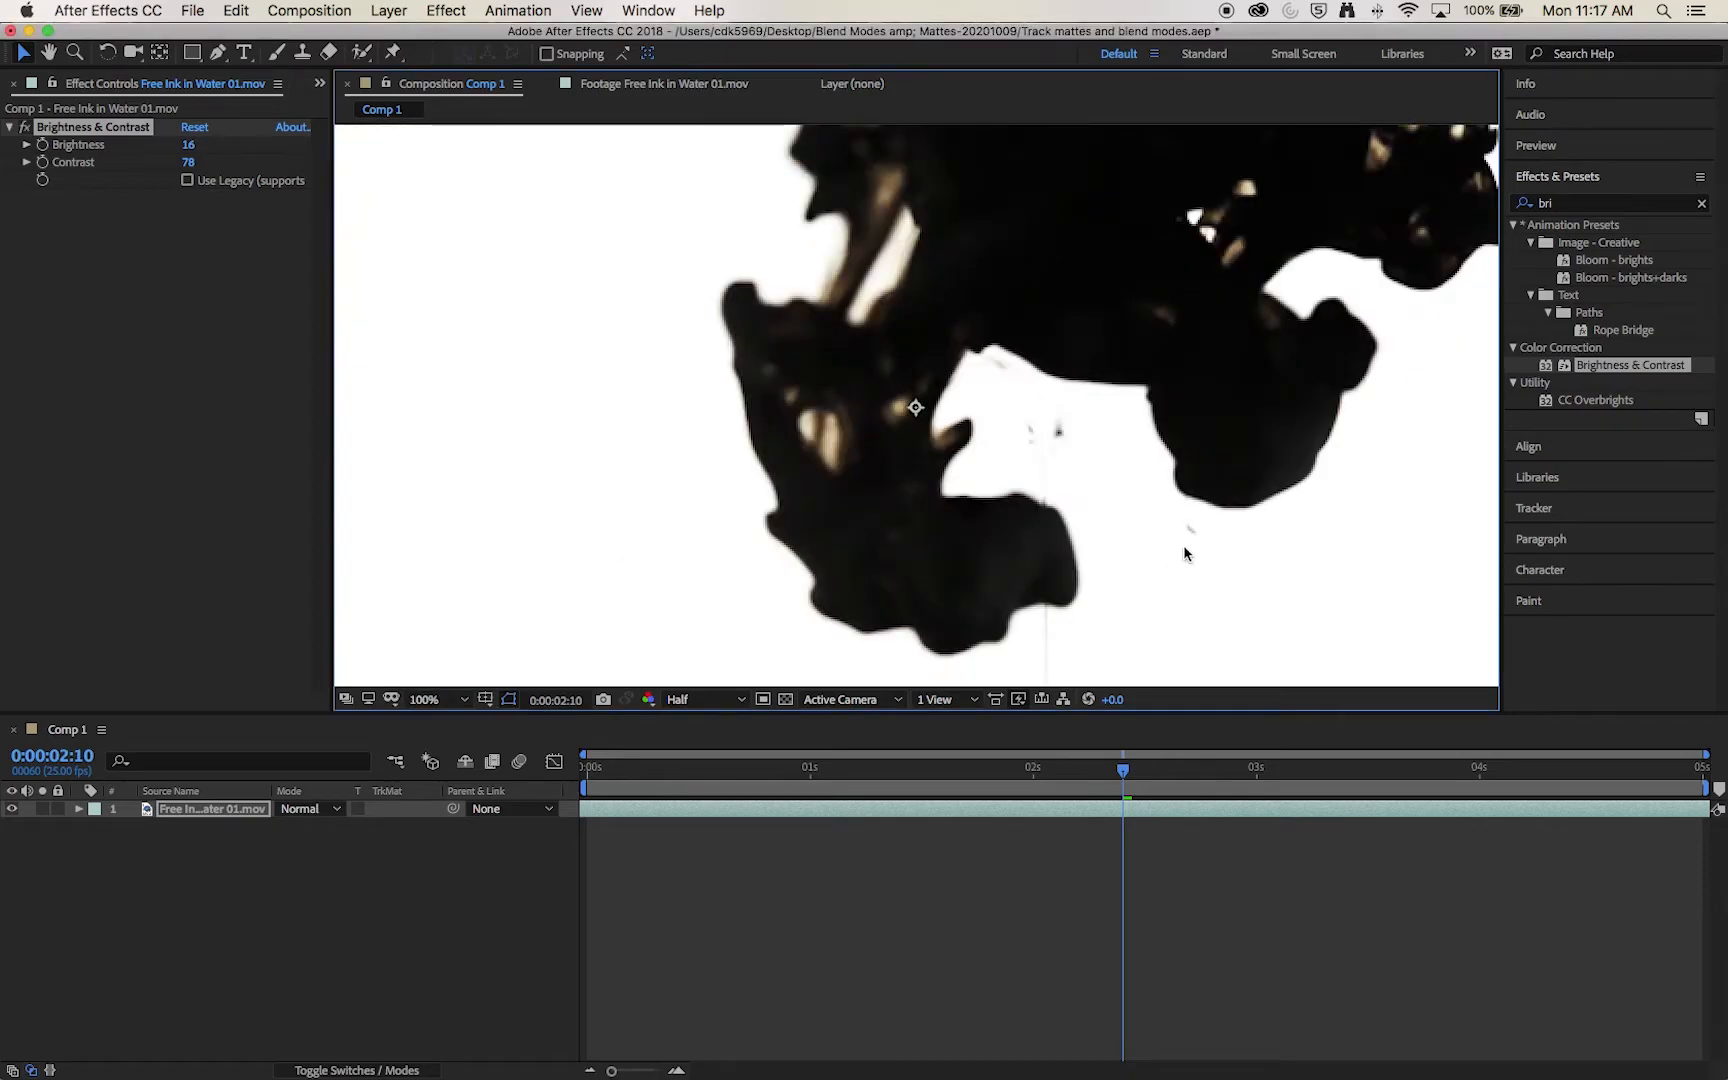
left_click(26, 128)
left_click(26, 128)
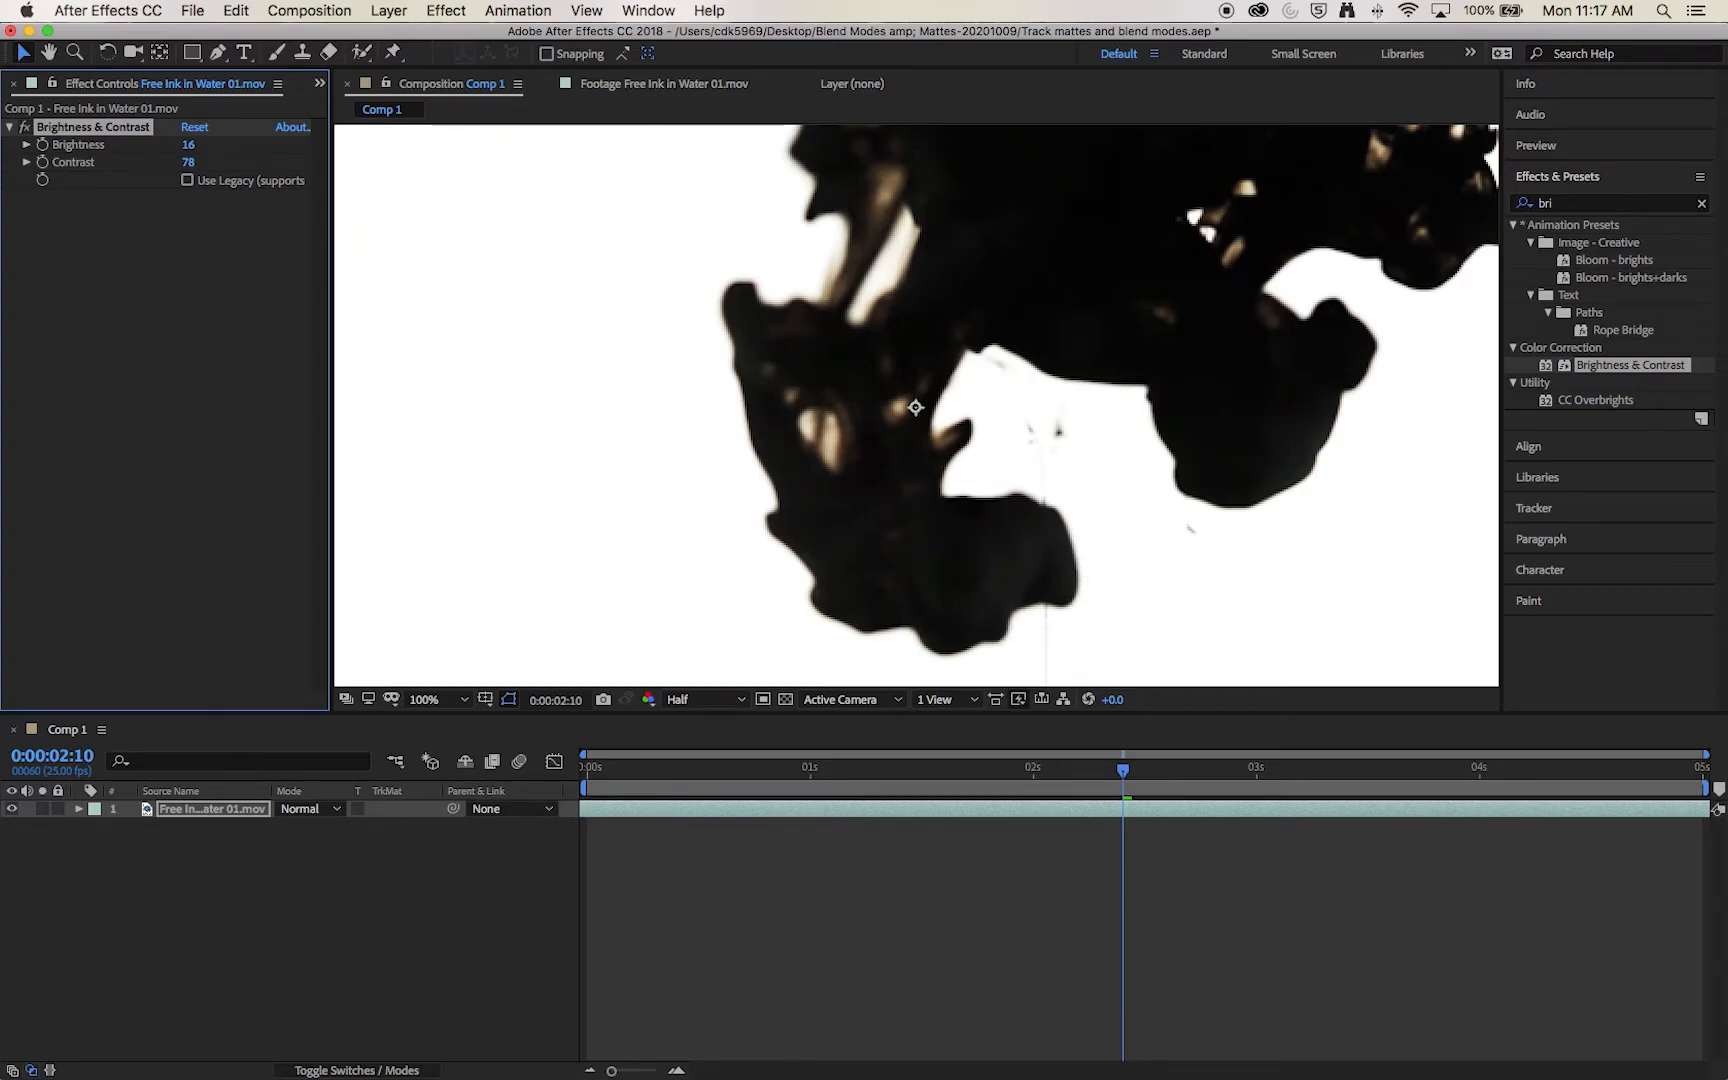
left_click(29, 130)
left_click(29, 130)
left_click(29, 130)
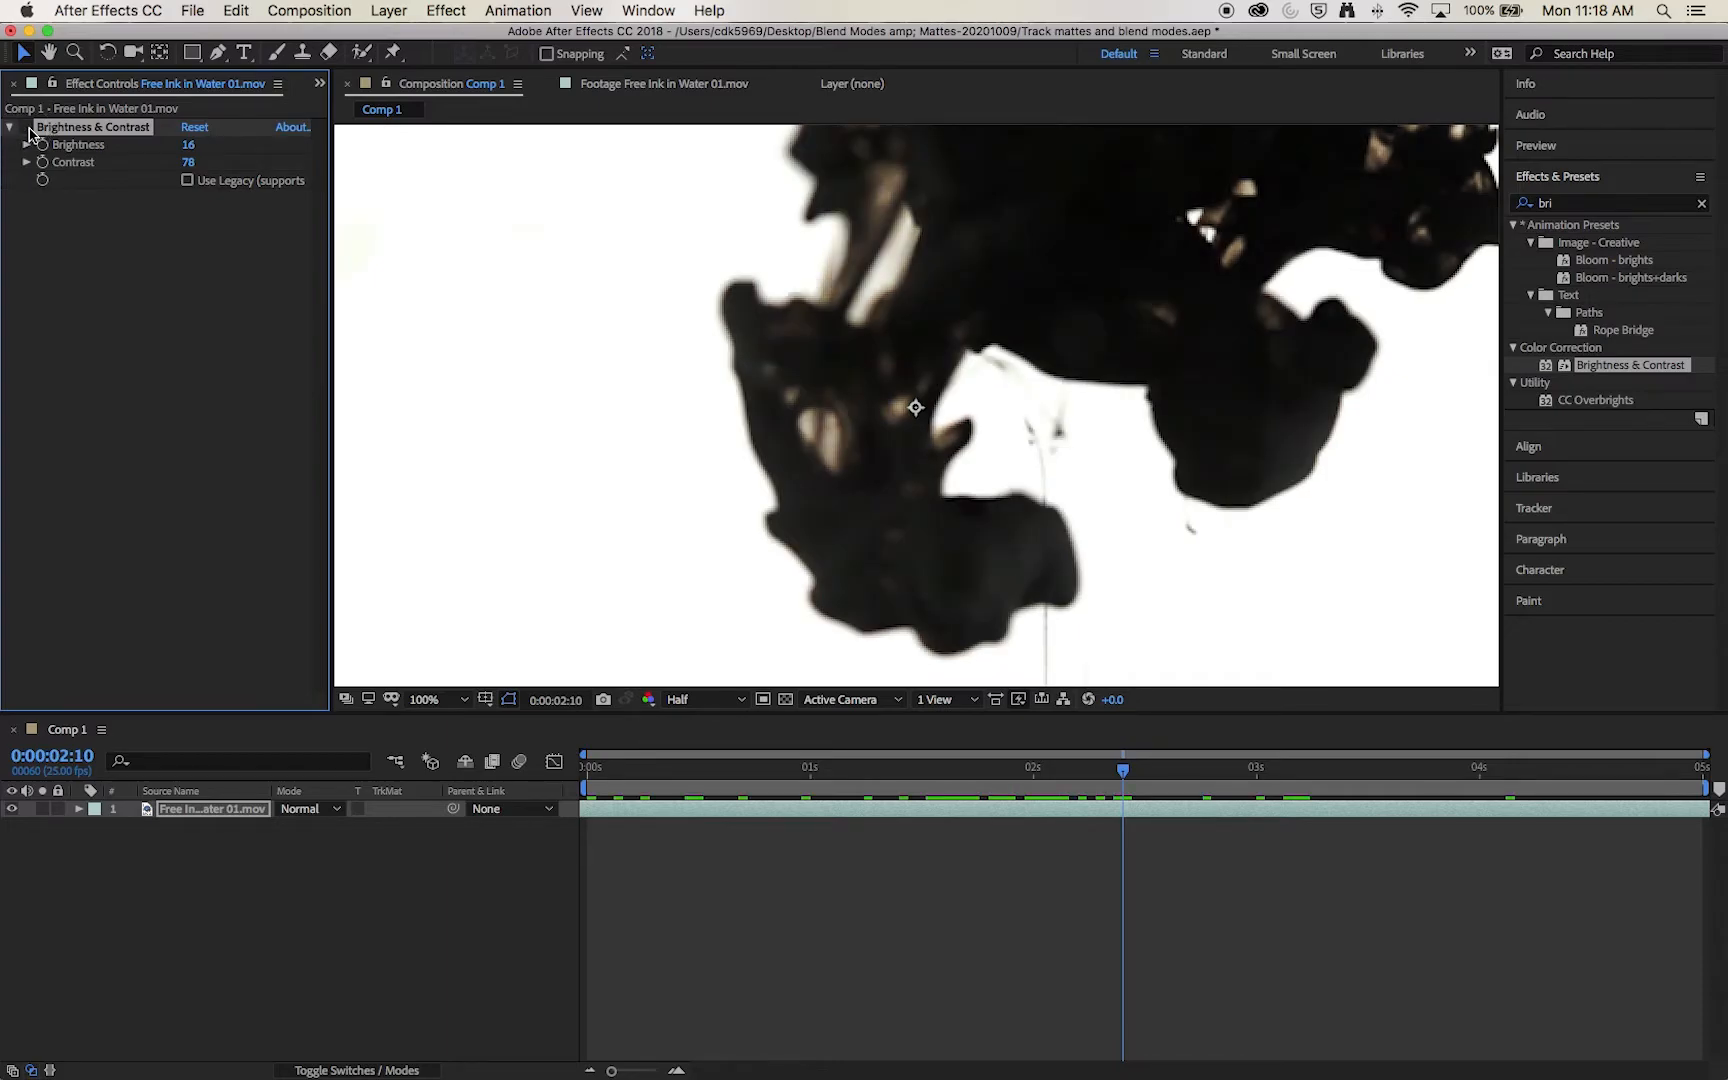
left_click(29, 130)
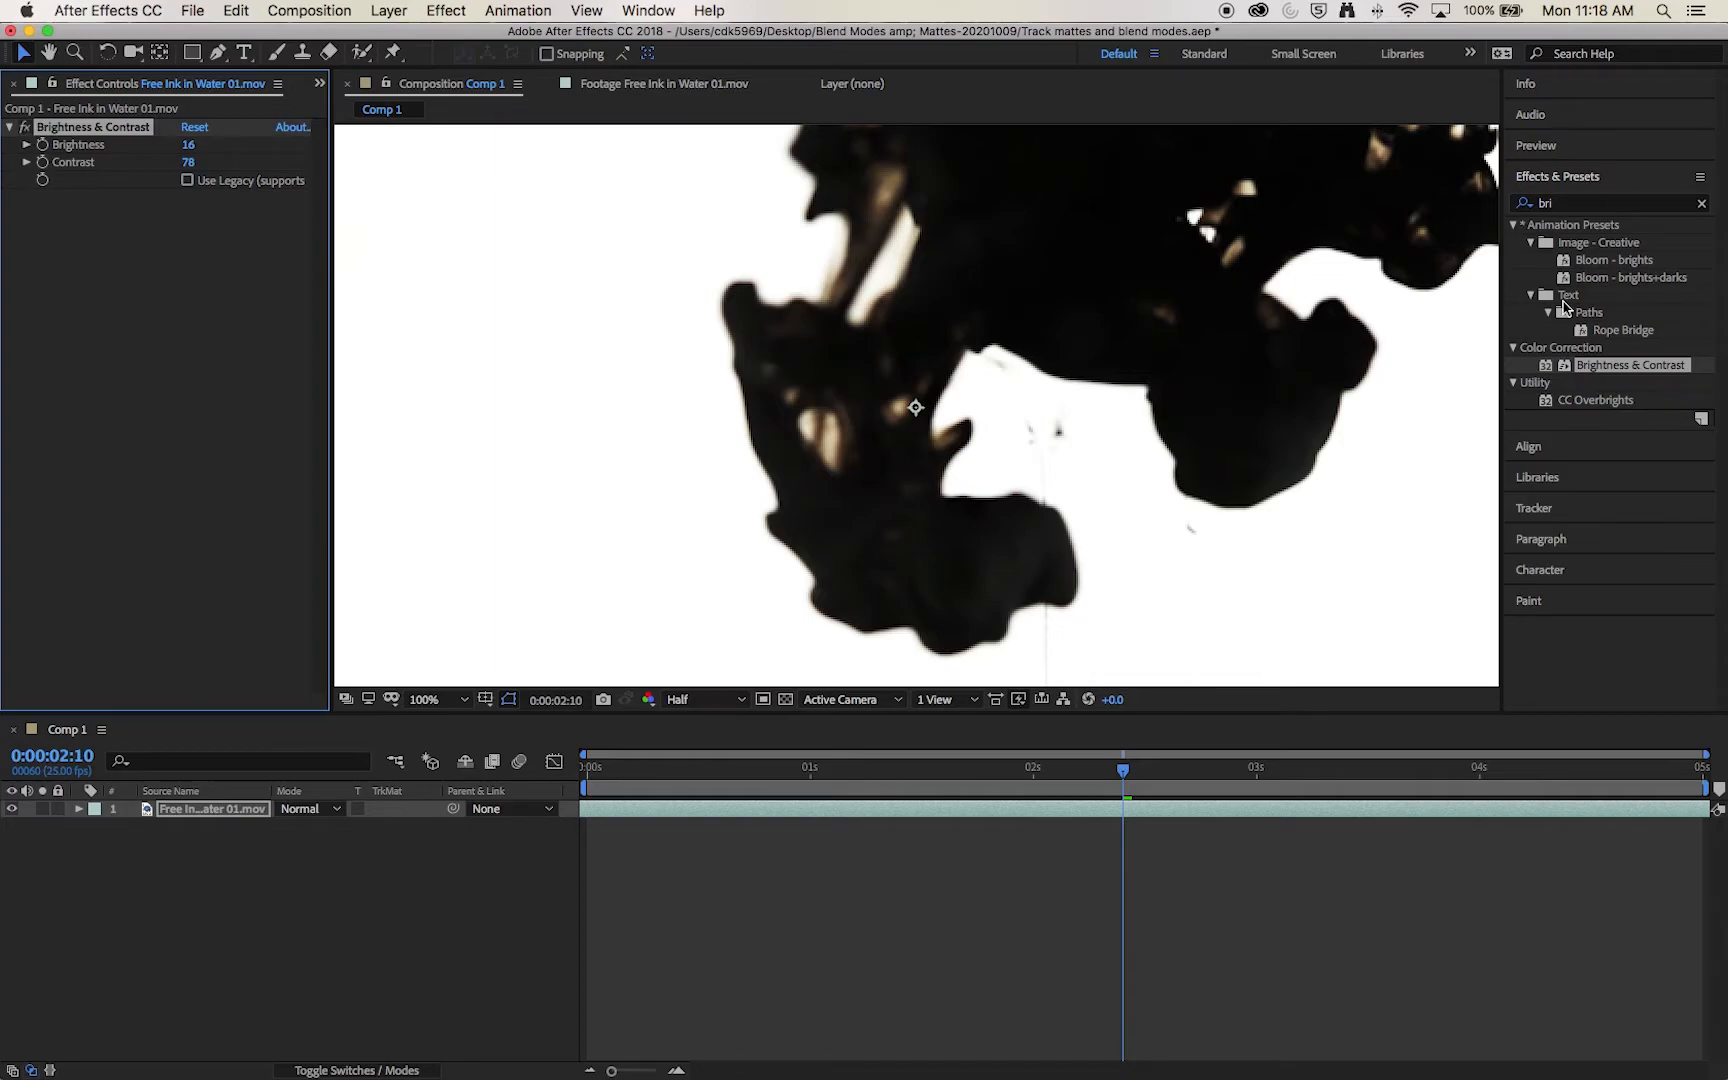
Step: Apply the Black & White effect to the ink layer
left_click(1558, 201)
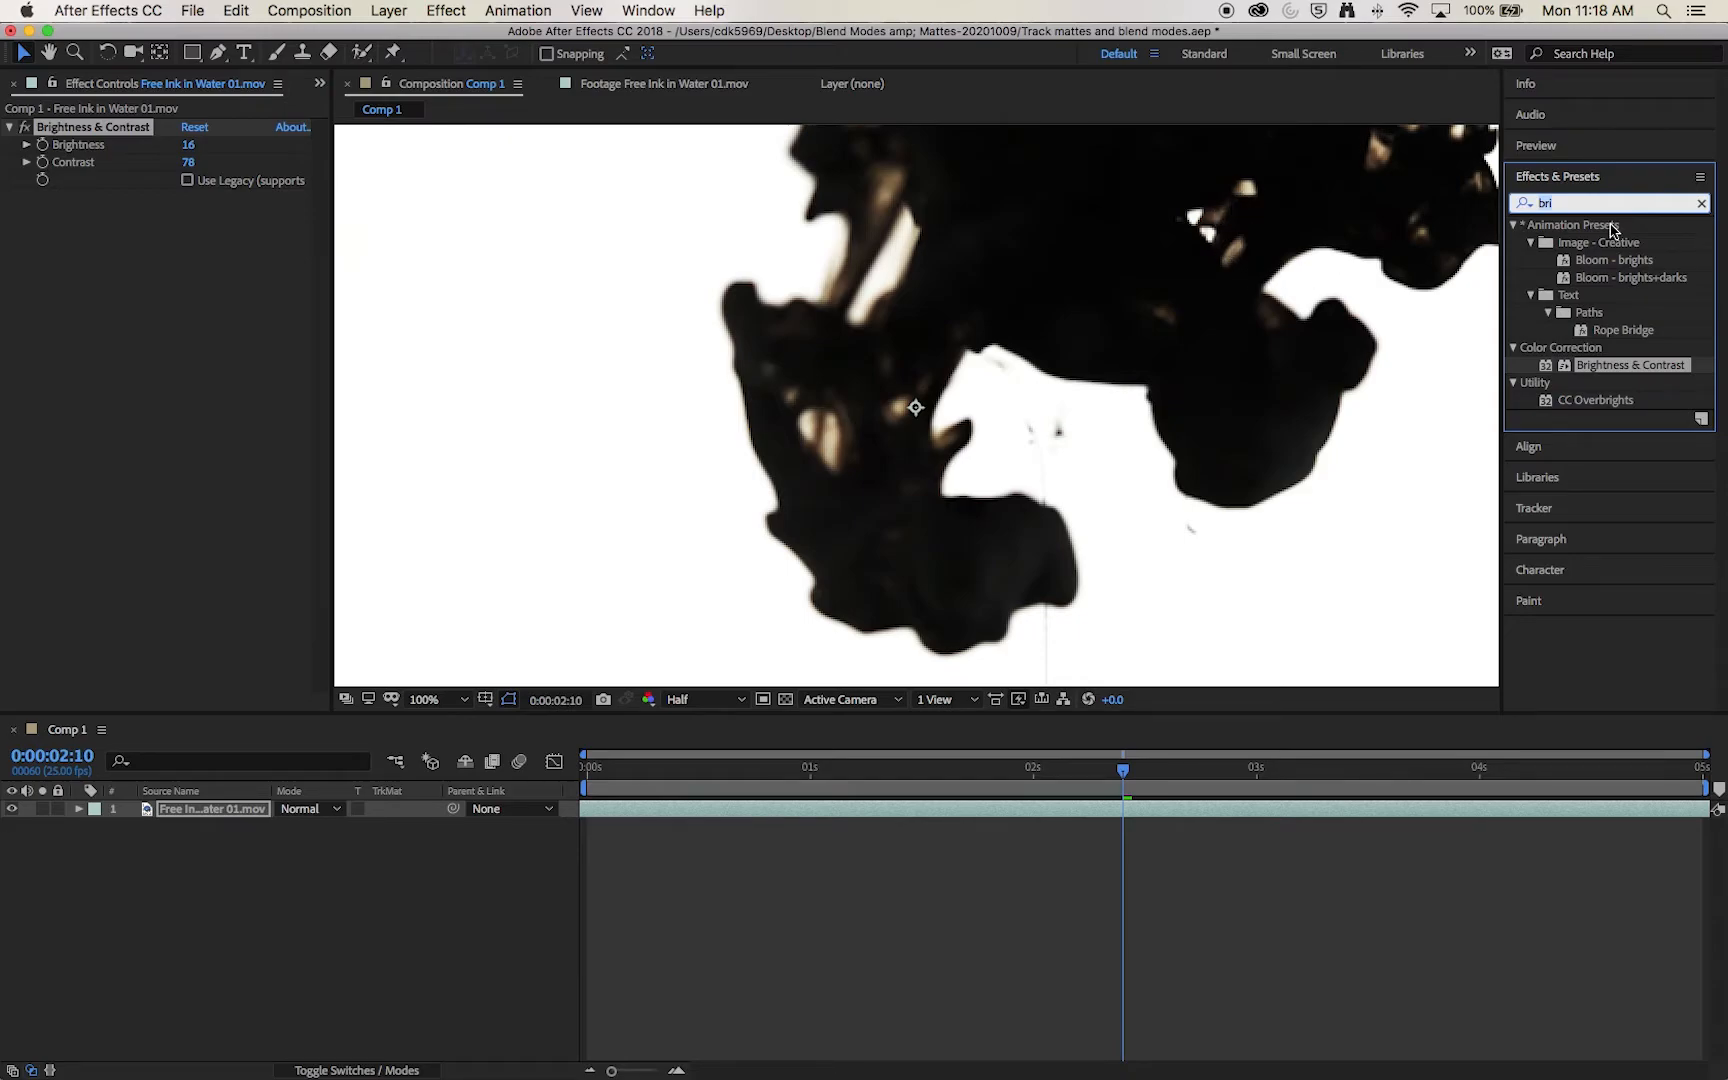
type("bla")
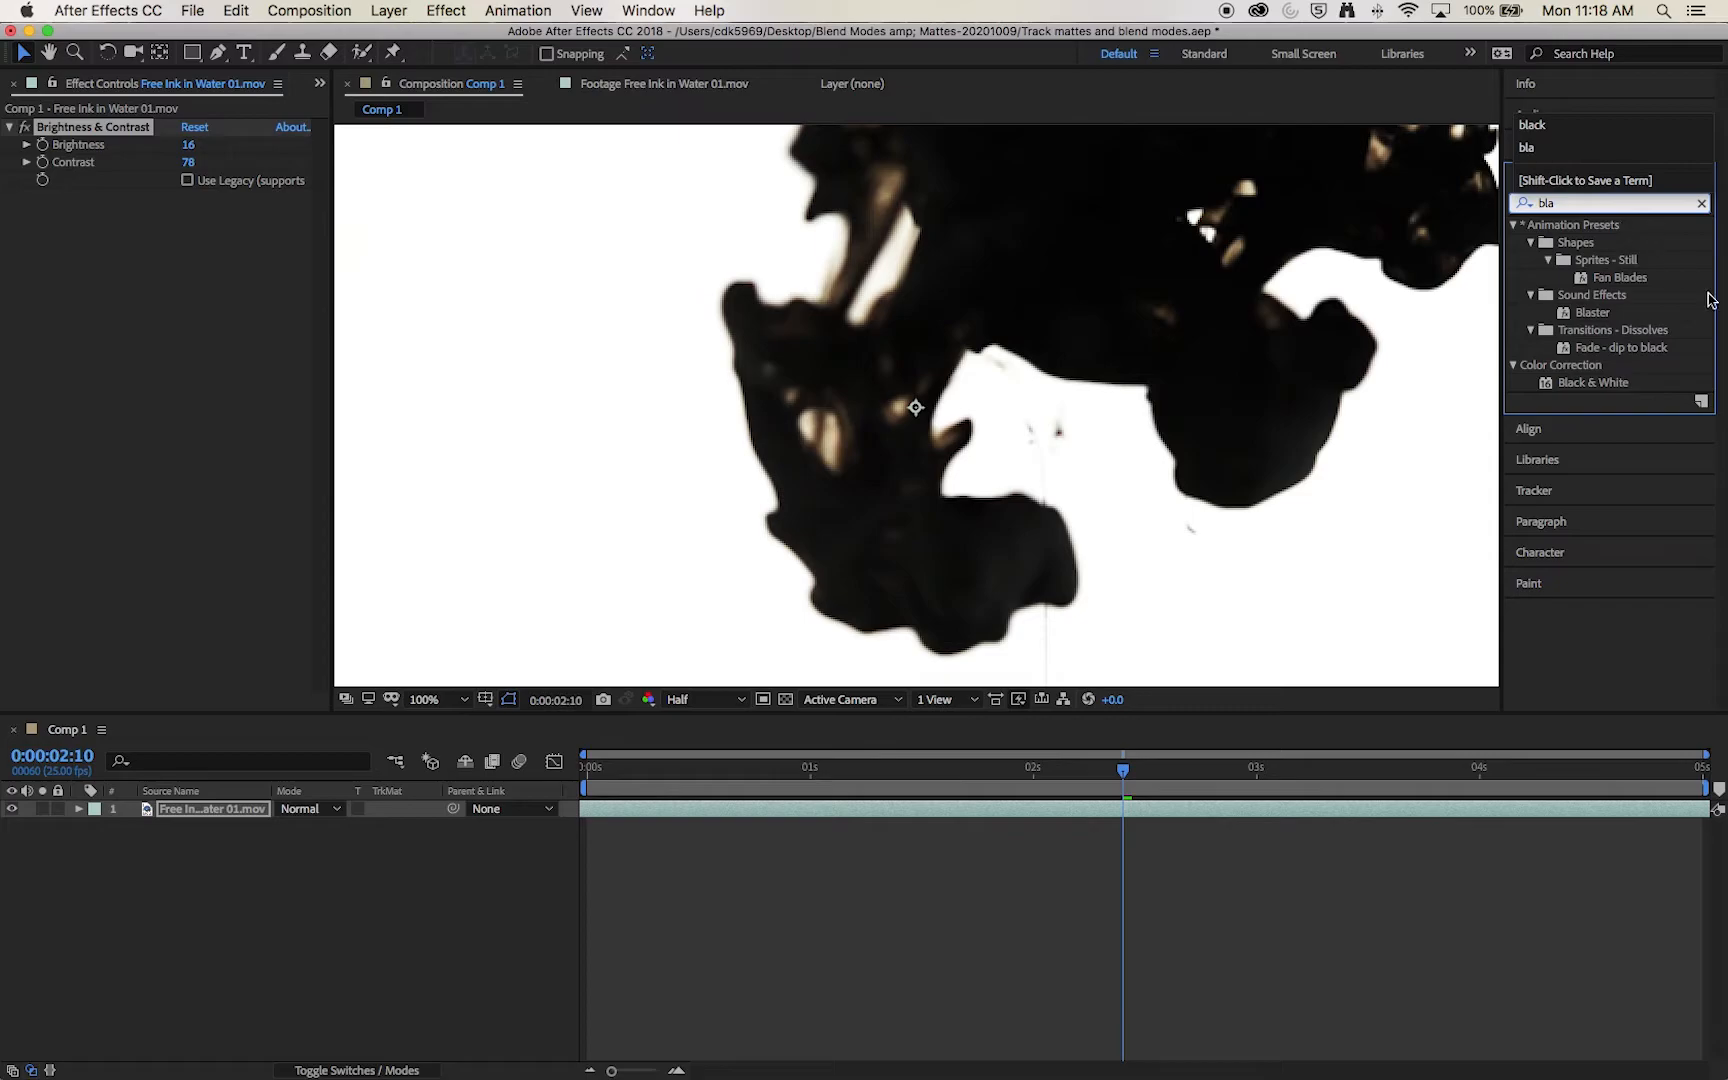
left_click_drag(1622, 390, 966, 340)
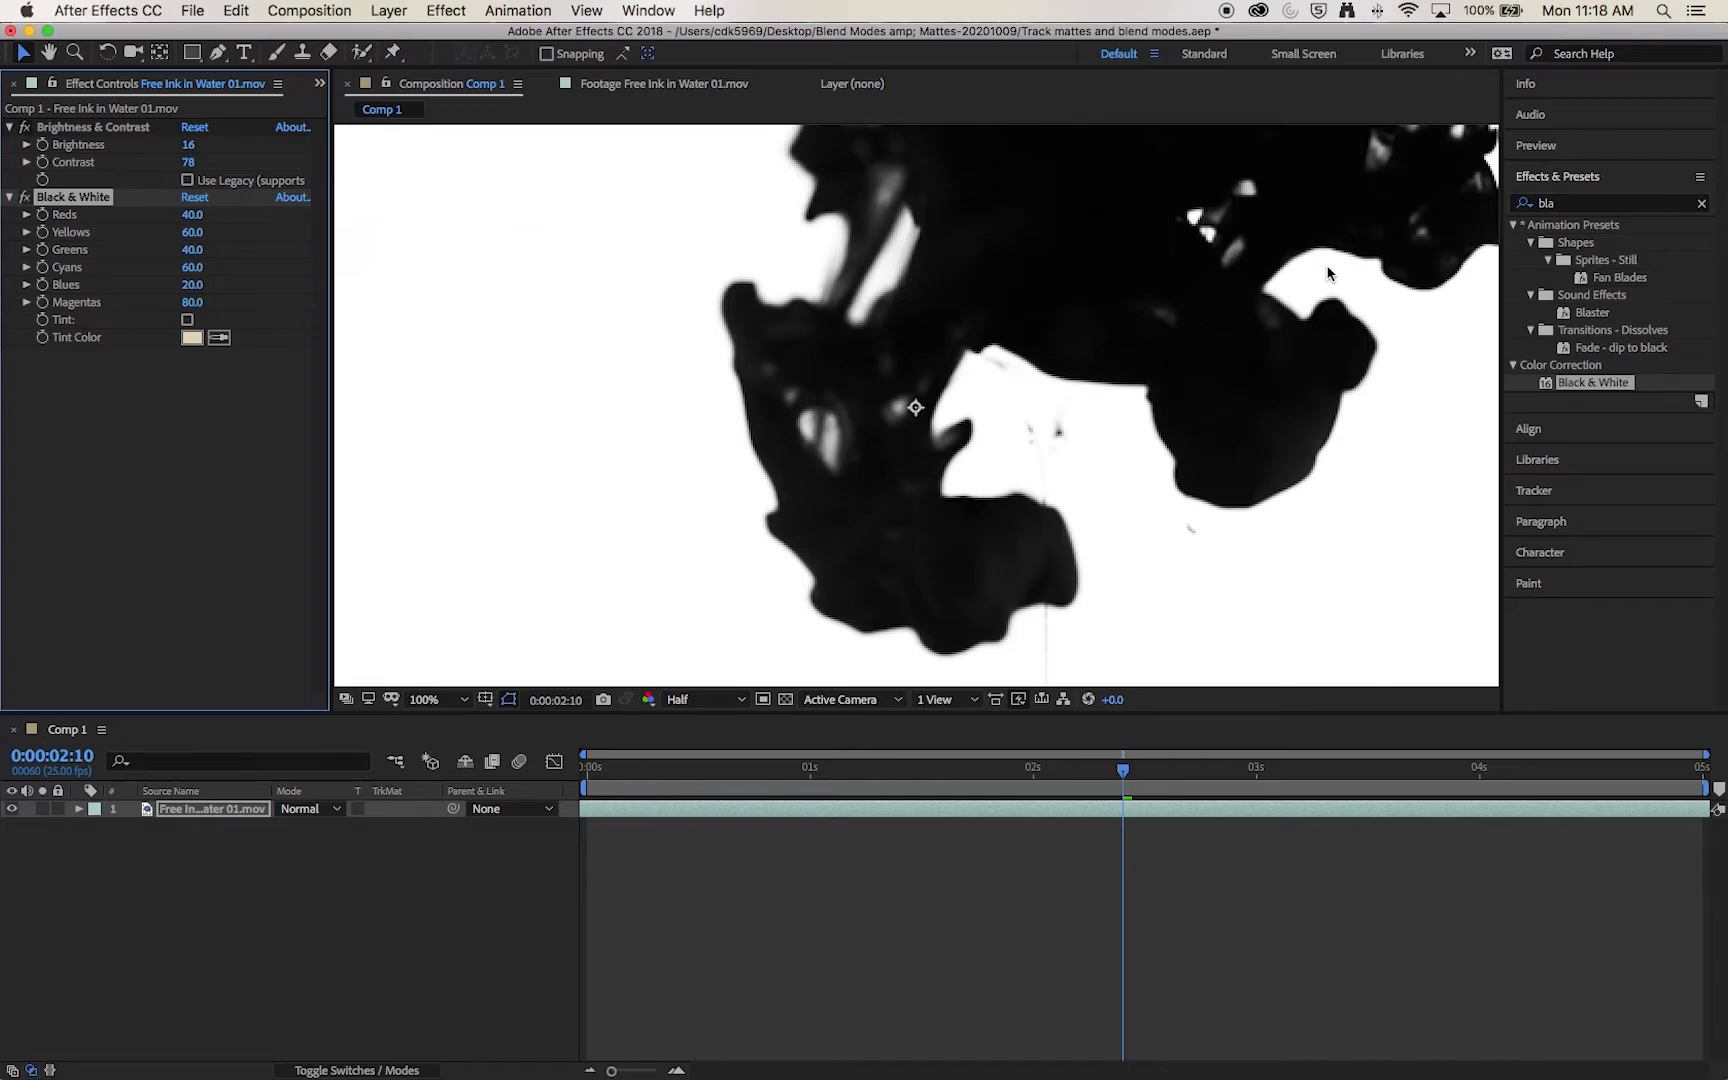
left_click(367, 943)
key("shift+slash")
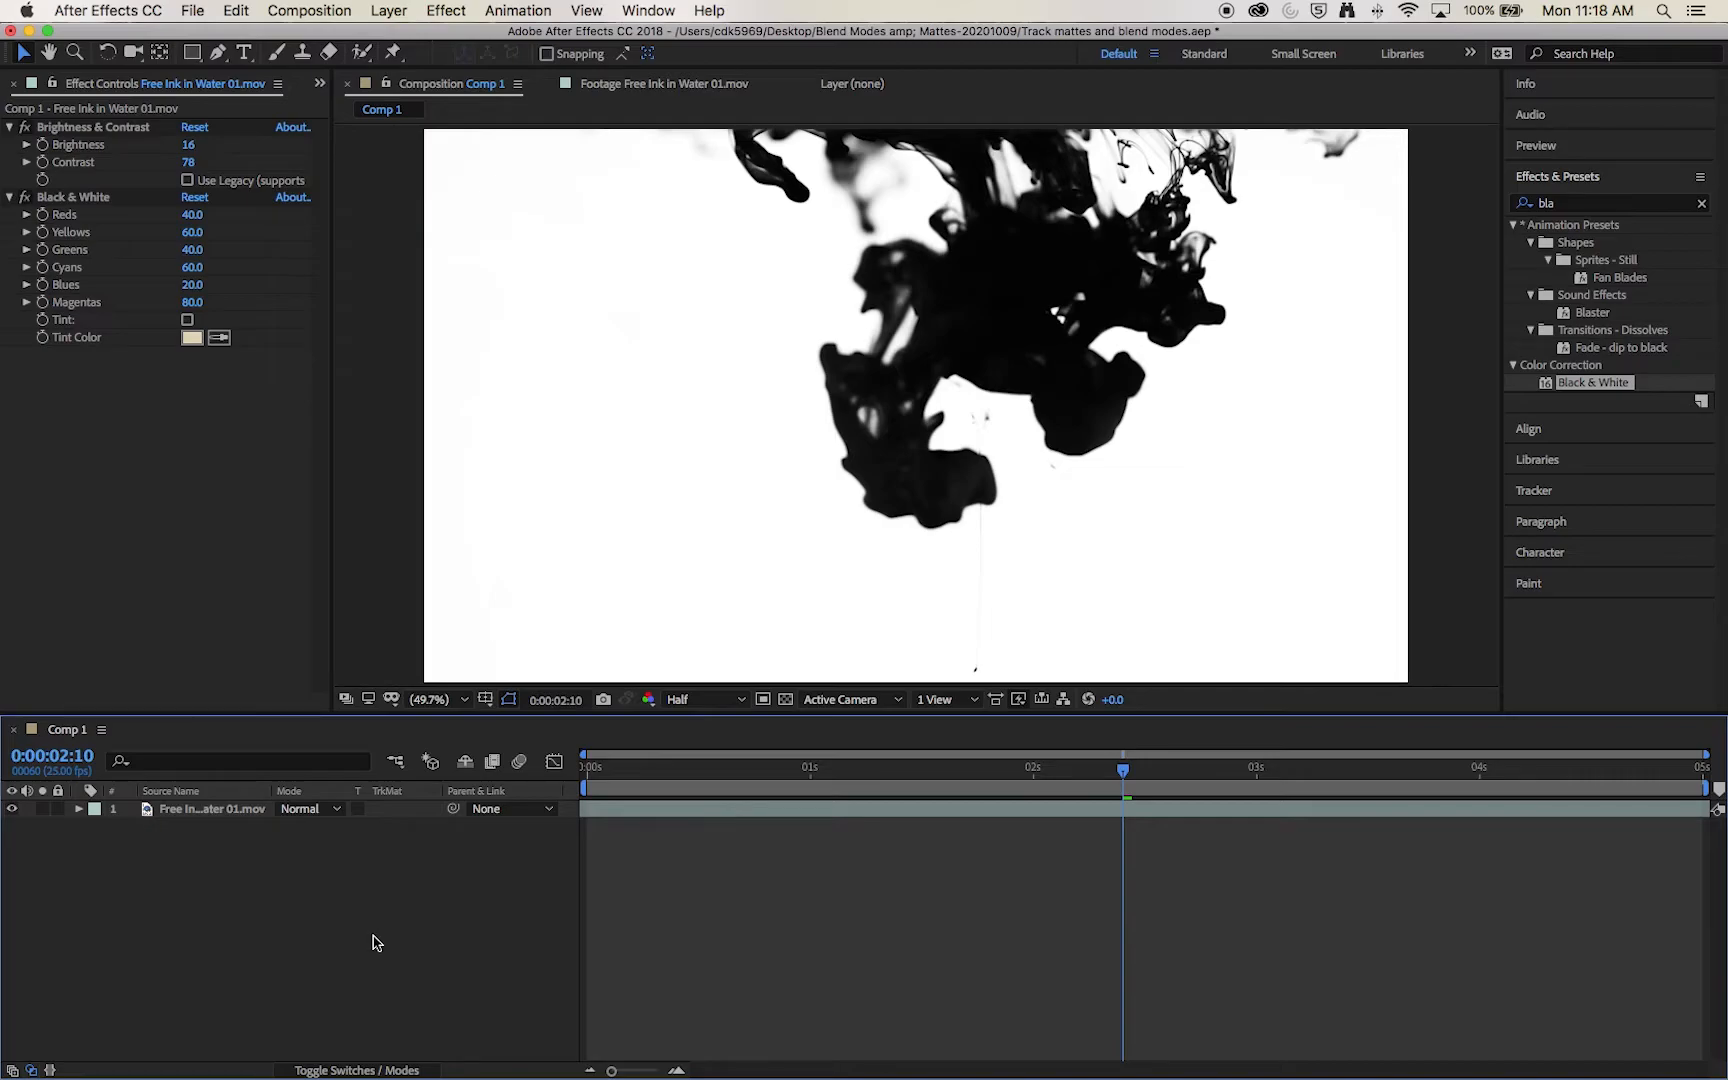
Step: Place Cloud.jpg beneath the ink layer in Comp 1, scaled up to cover the whole frame
scroll(72, 86, "up", 1)
left_click(69, 272)
left_click_drag(48, 274, 170, 808)
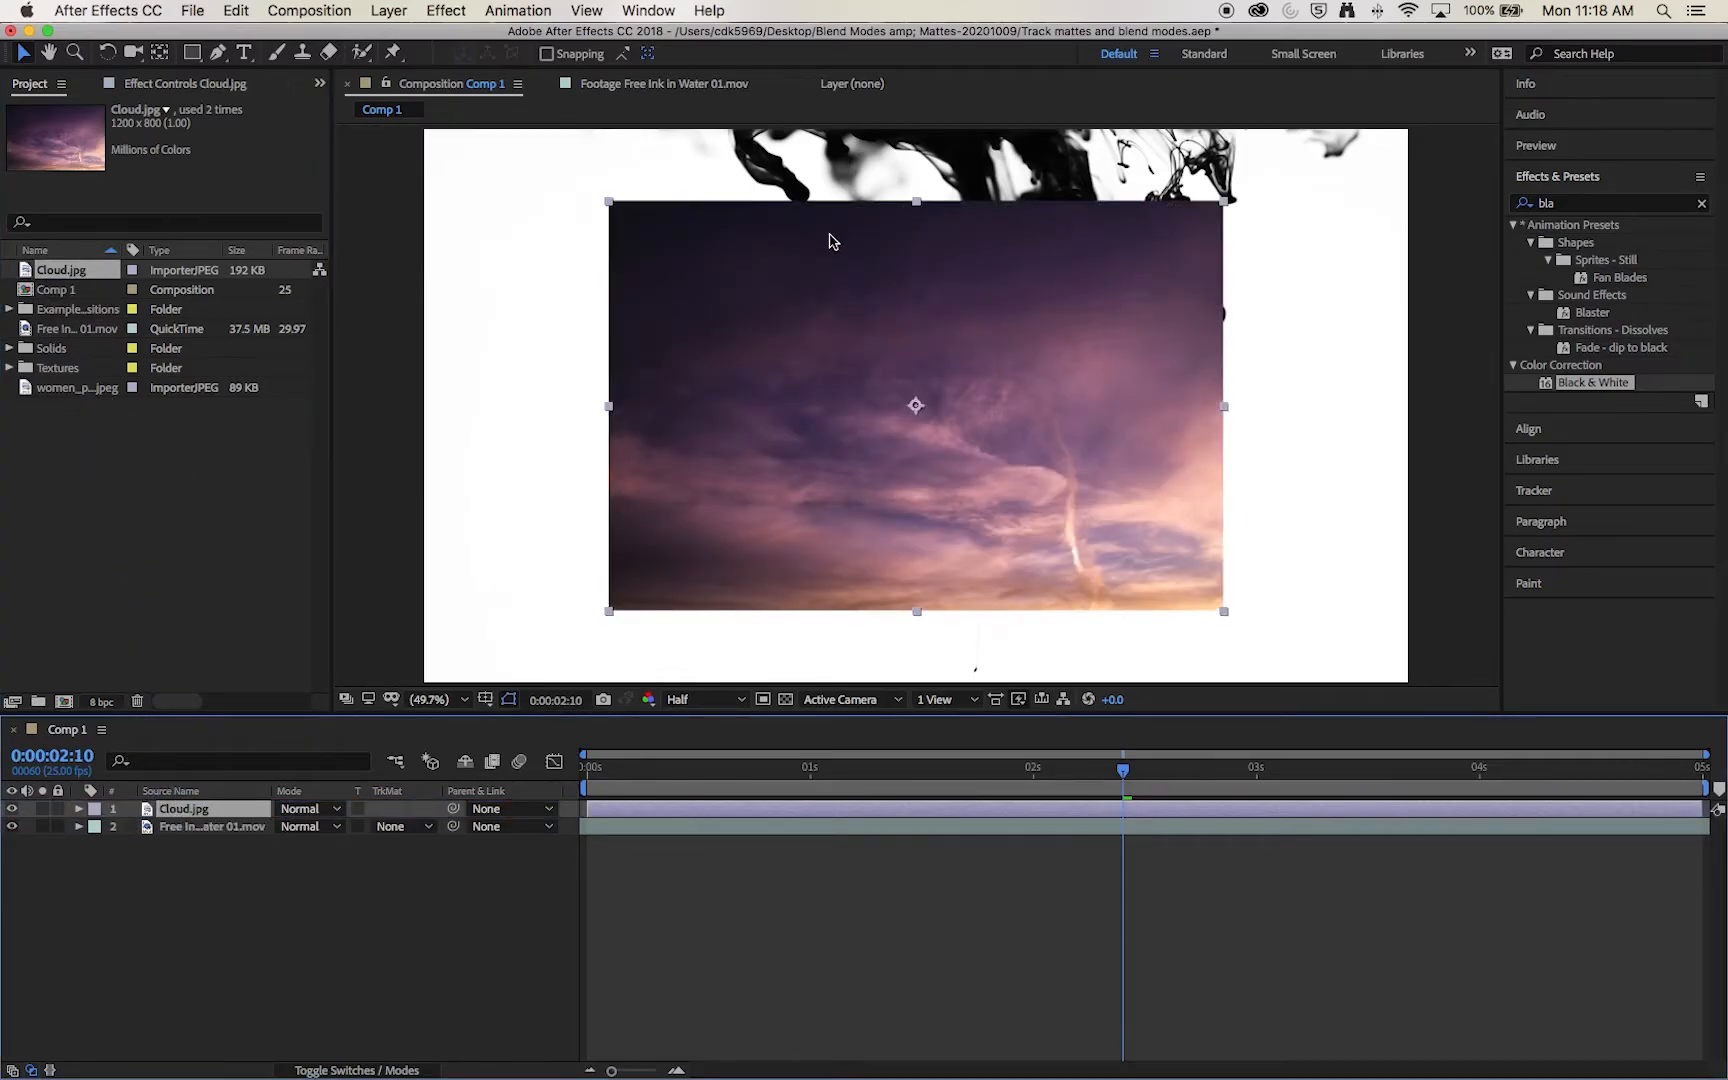
left_click_drag(618, 610, 415, 692)
left_click_drag(204, 808, 190, 857)
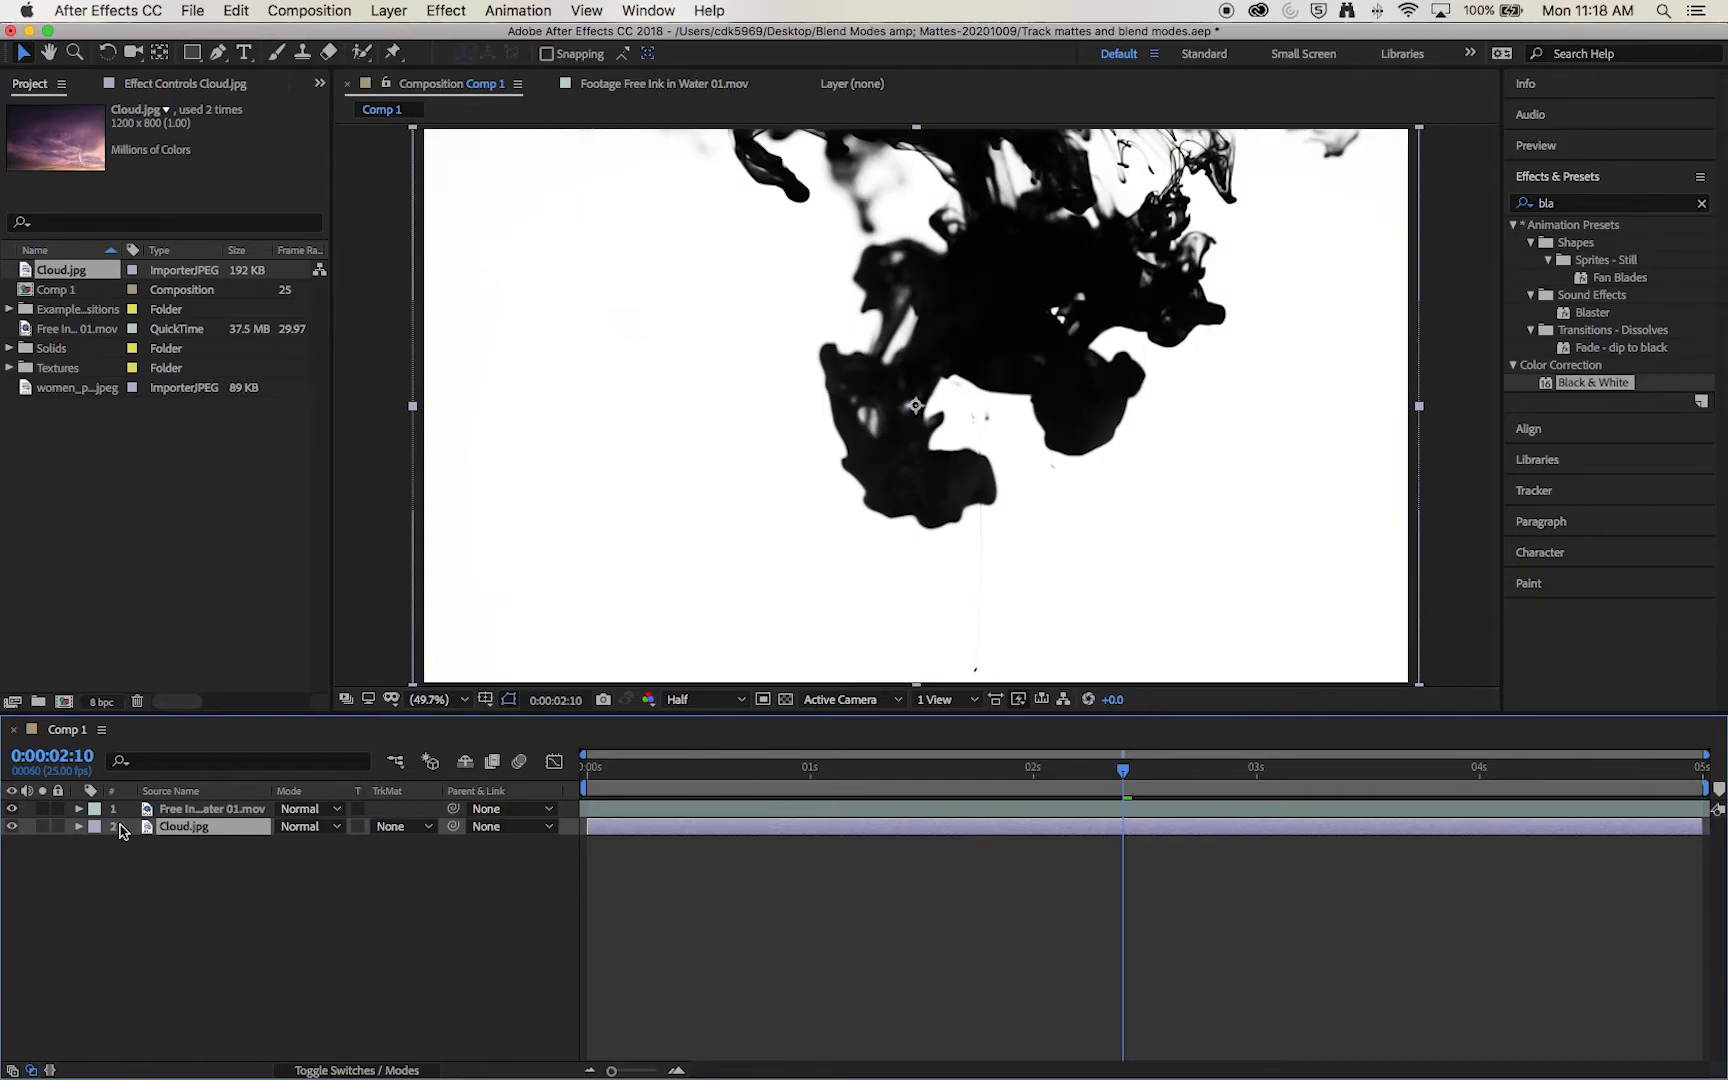
Step: Check the composition with the ink layer hidden and shown, and compare the layer switches with the mode and track matte options
left_click(185, 811)
left_click(12, 808)
left_click(13, 809)
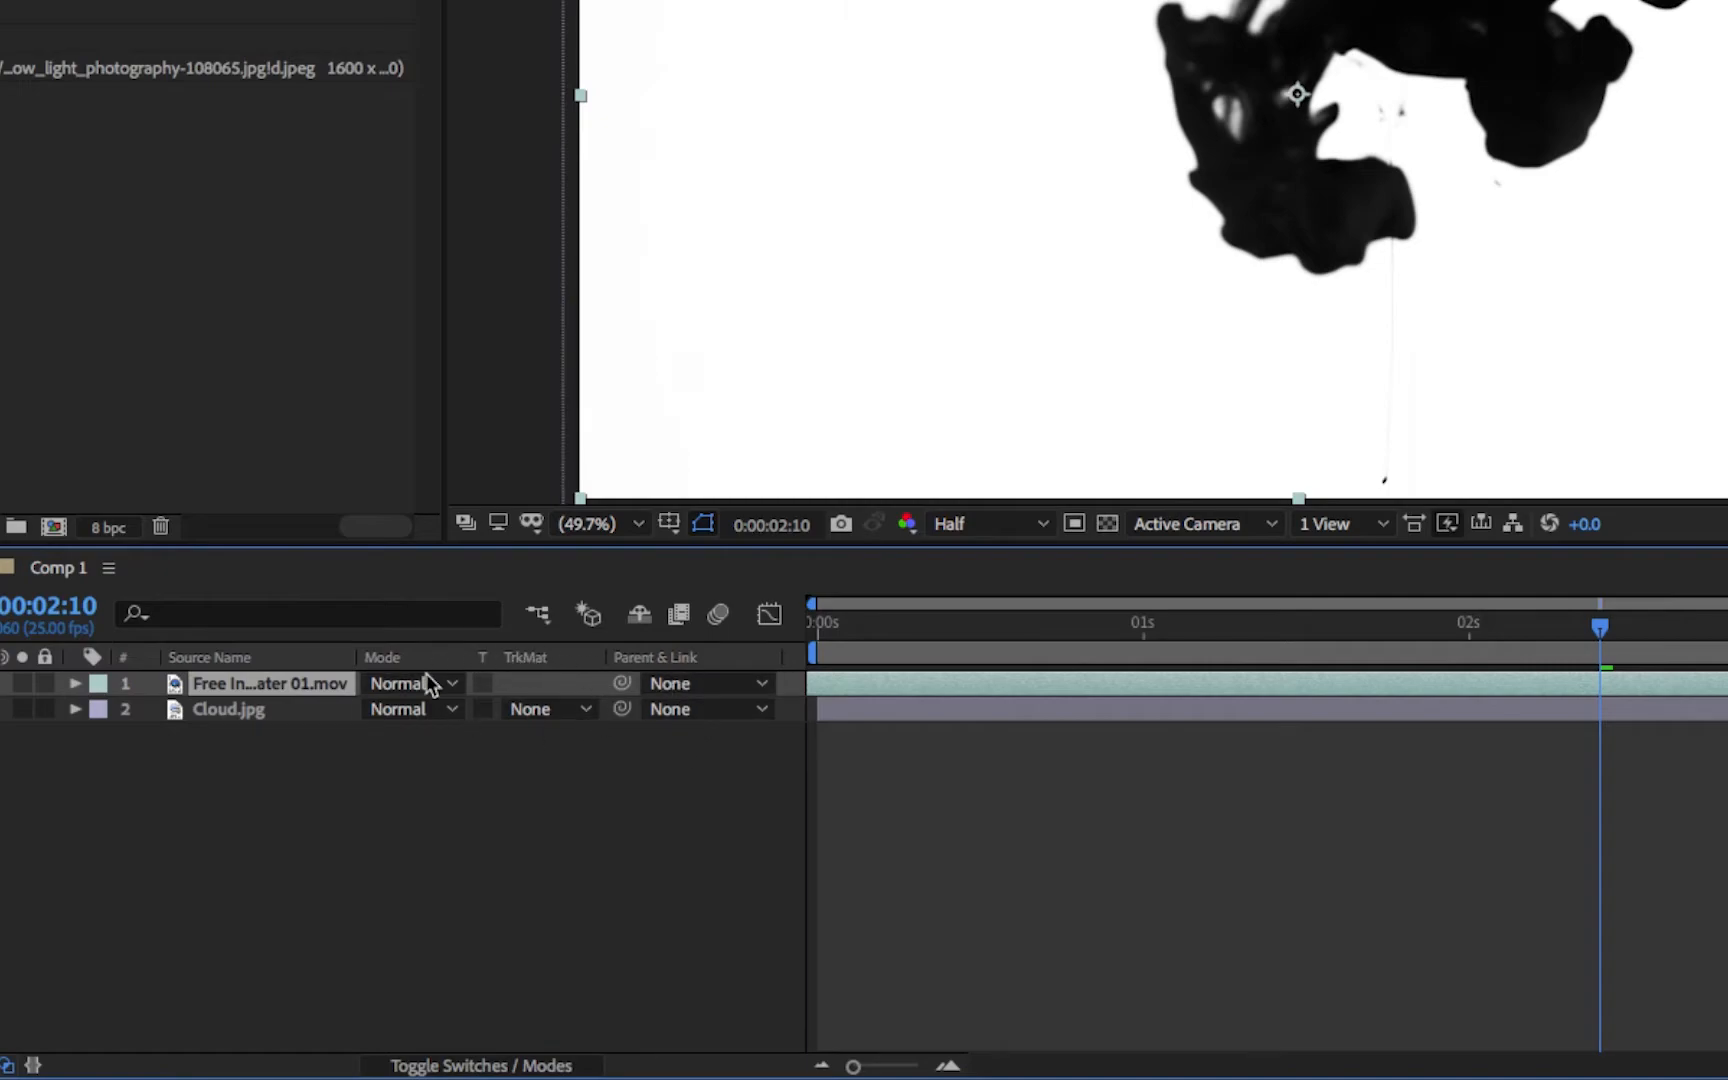
left_click(489, 1067)
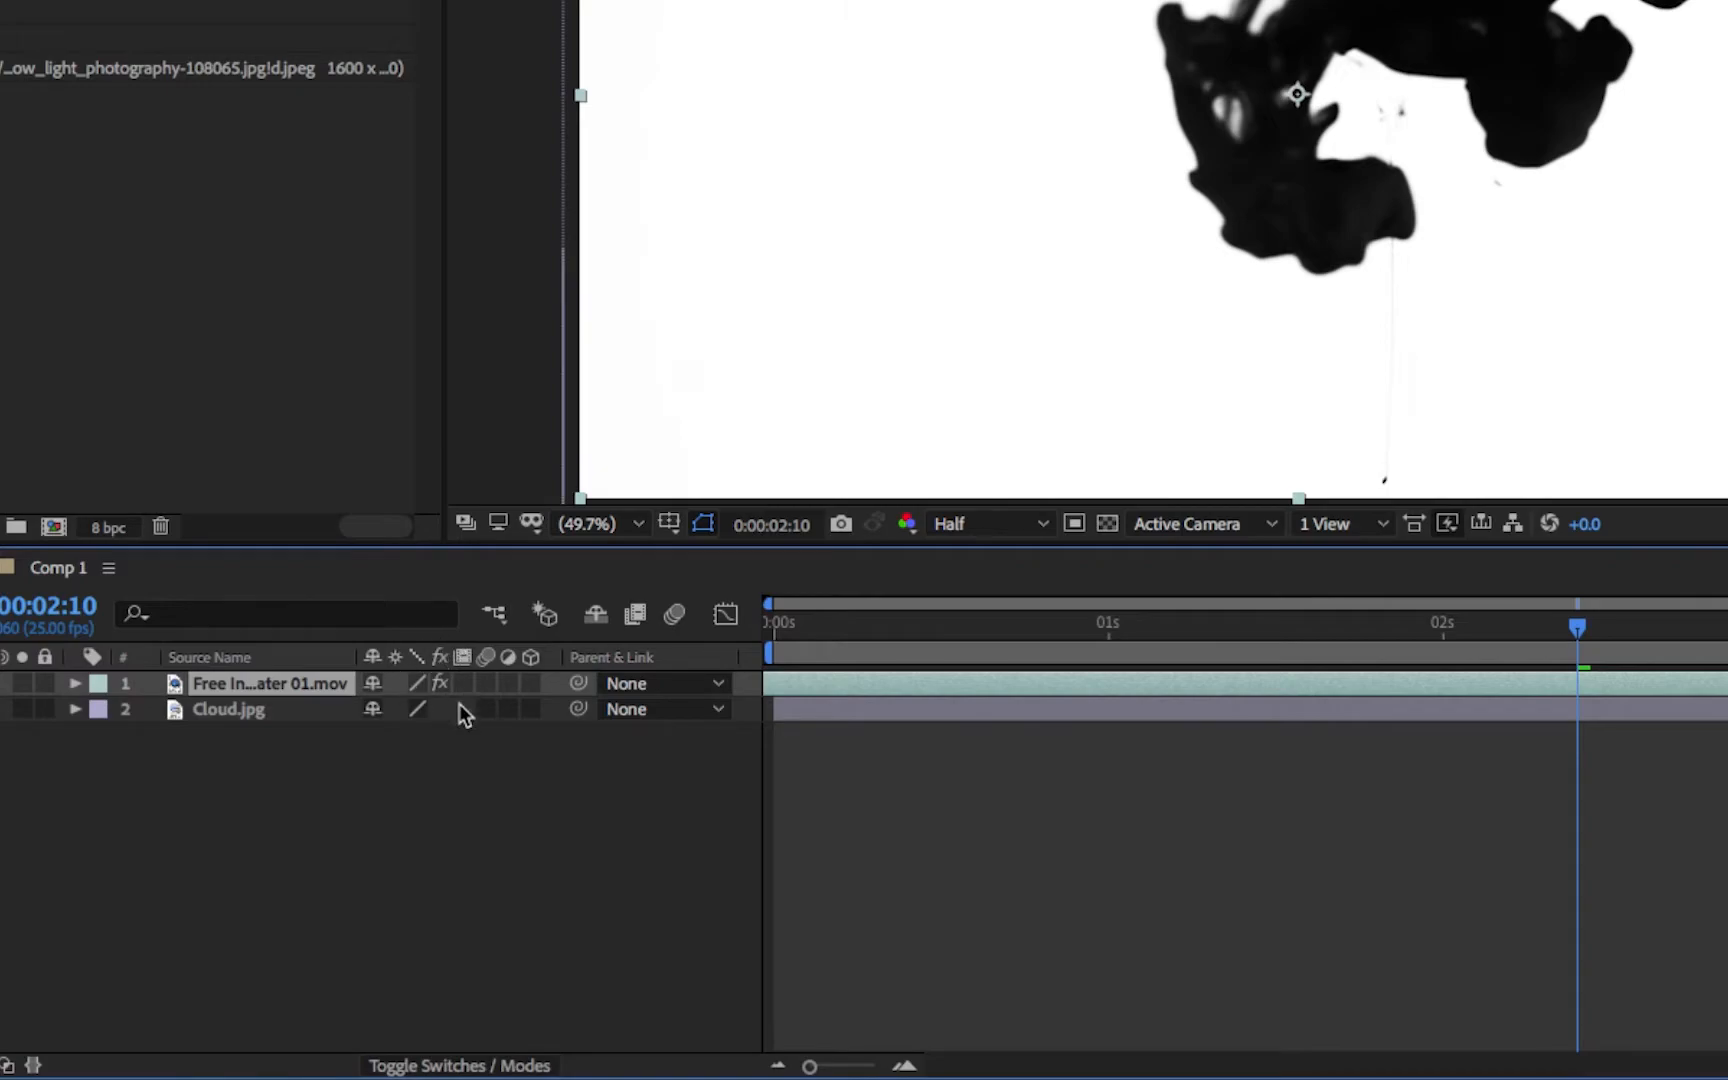
left_click(459, 1066)
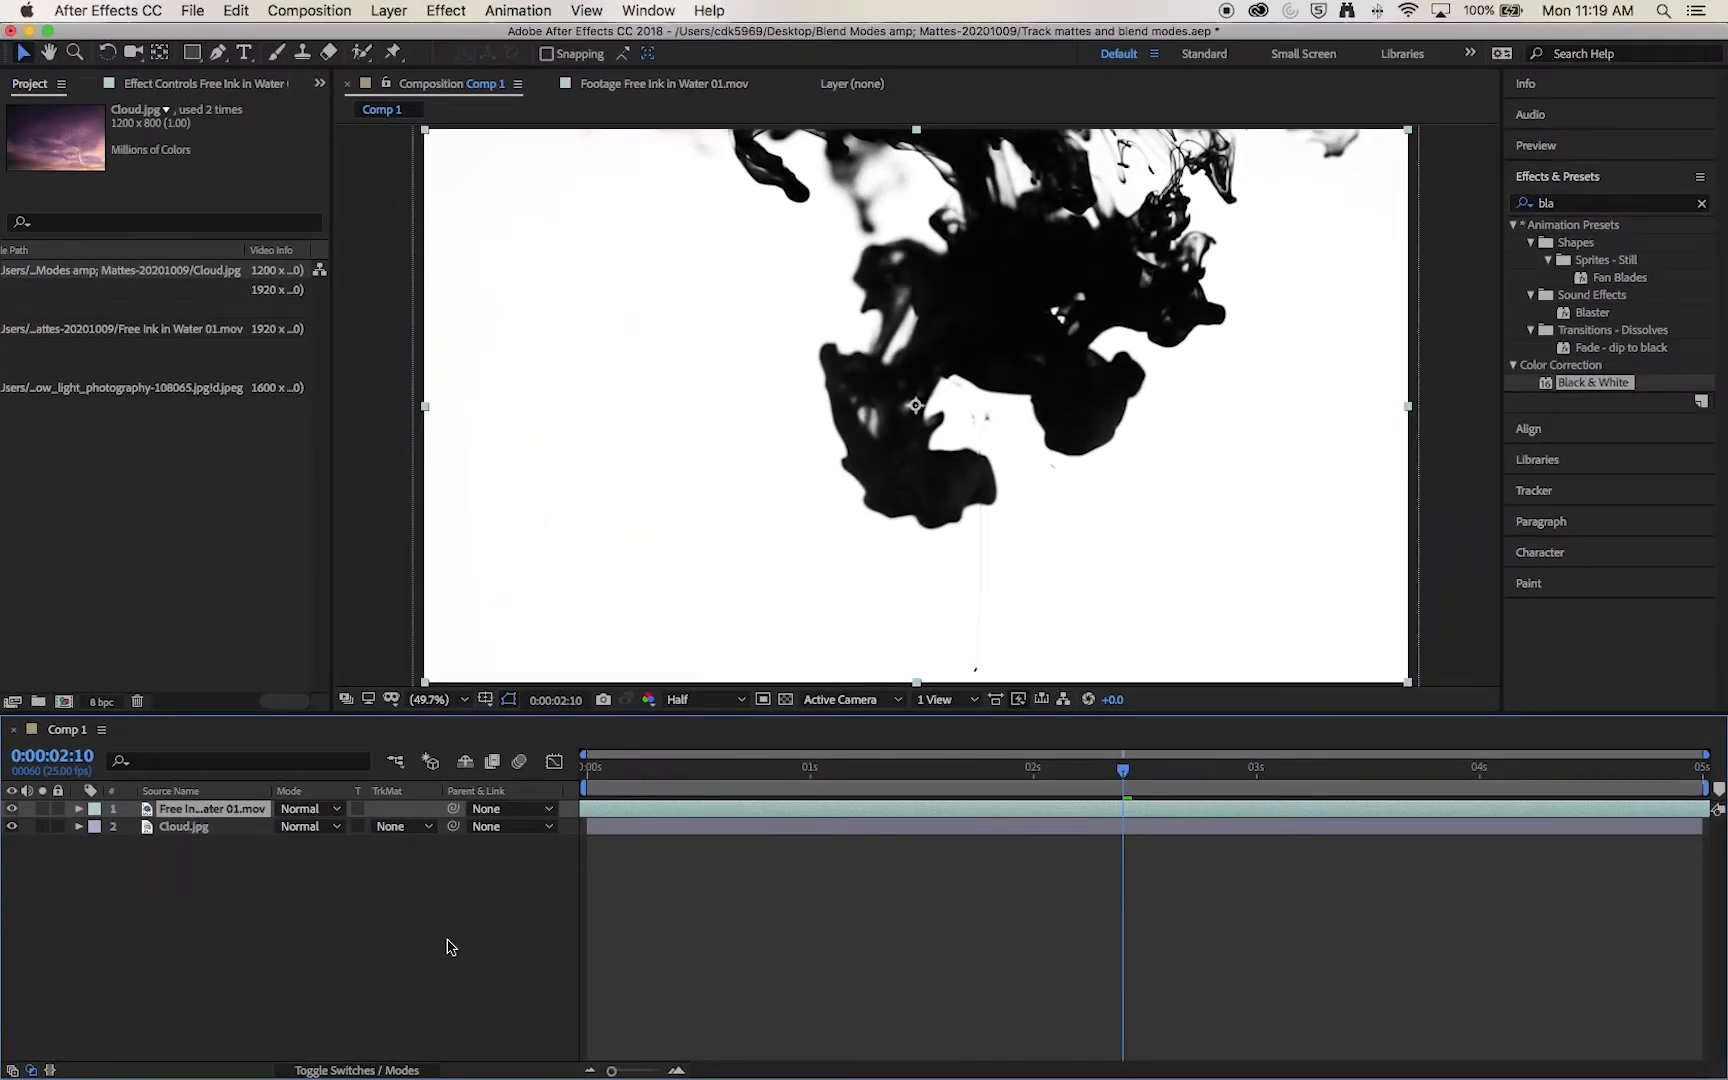
Step: Try Alpha Matte and Alpha Inverted Matte from the ink layer on Cloud.jpg, and return it to No Track Matte
left_click(425, 828)
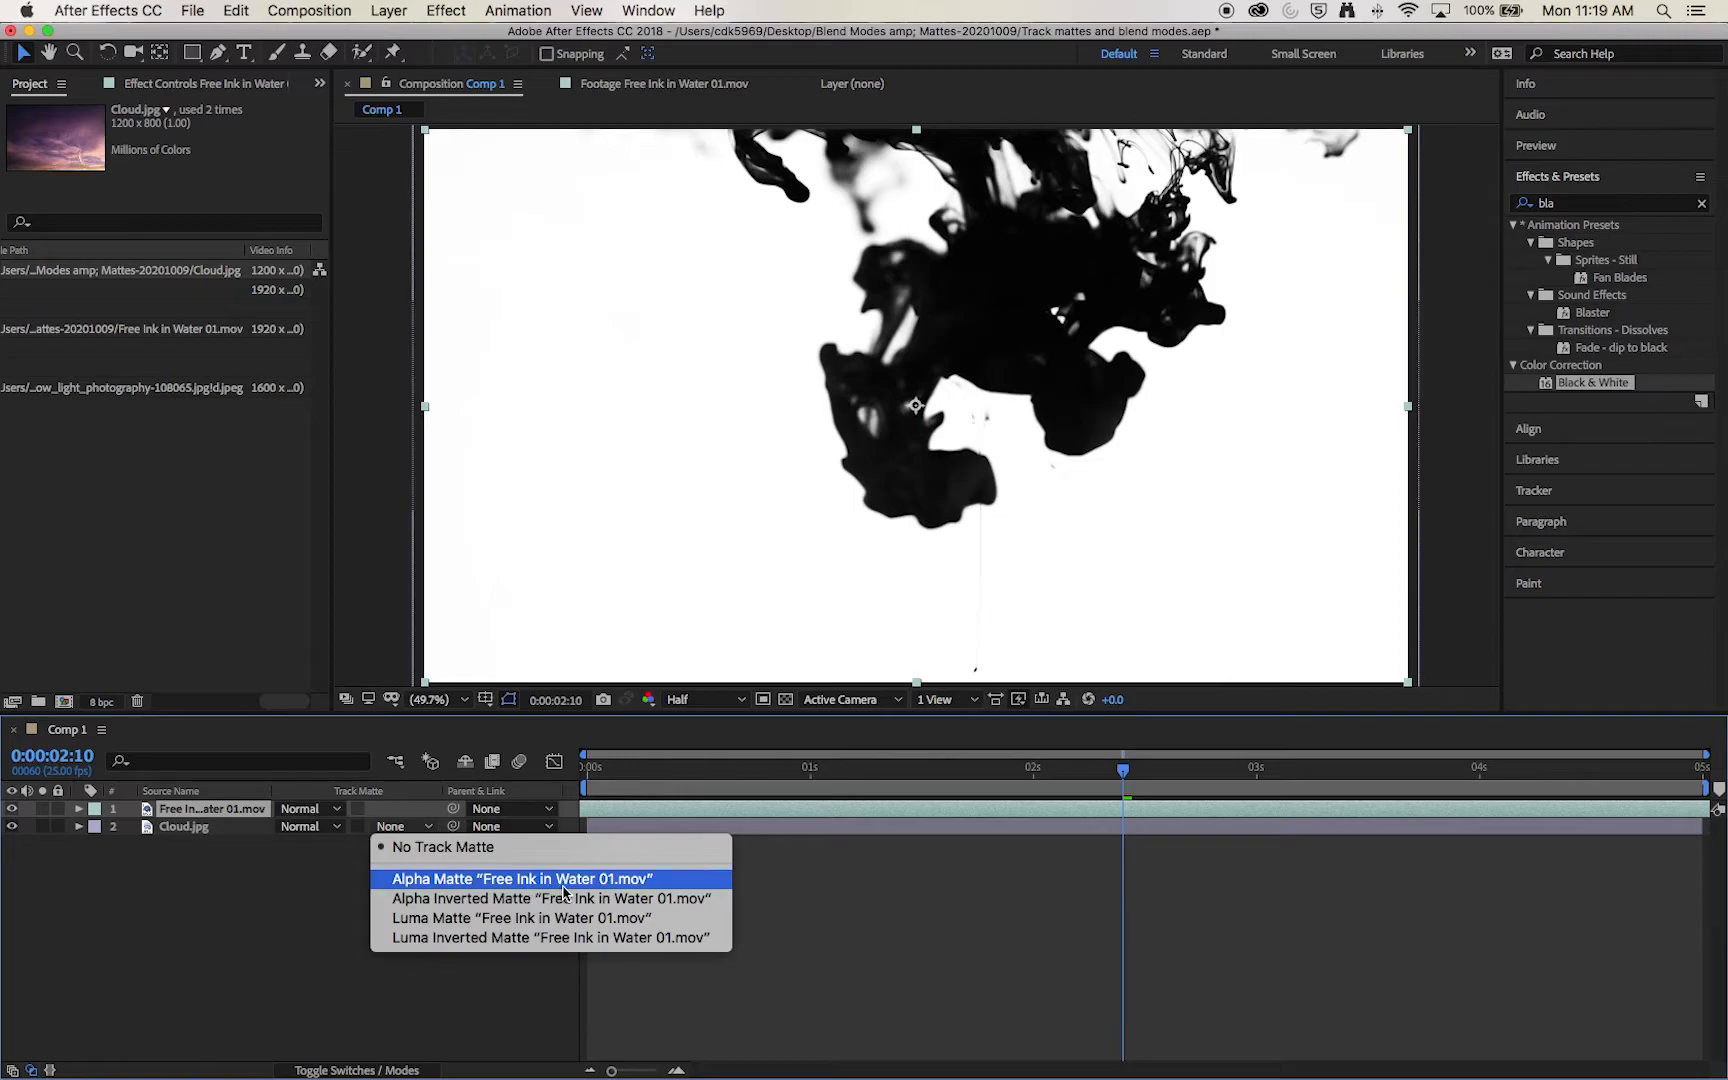
left_click(472, 880)
left_click(393, 828)
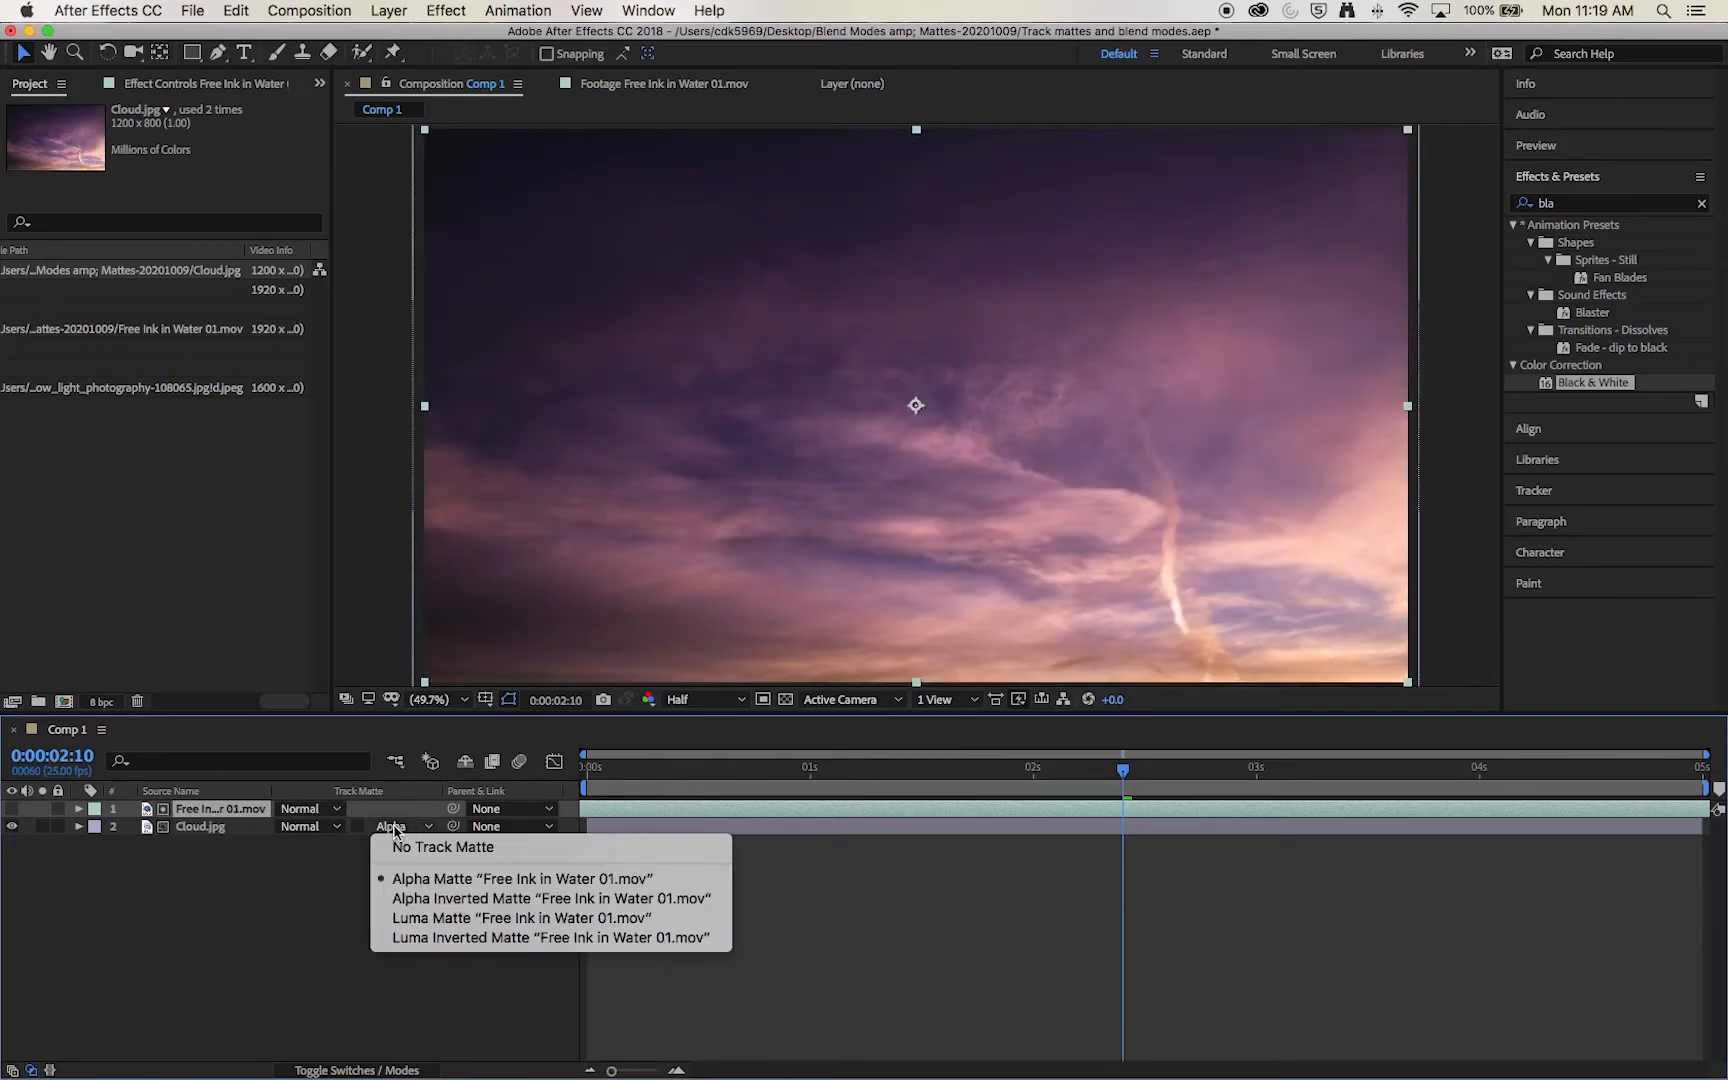
left_click(440, 898)
left_click(424, 828)
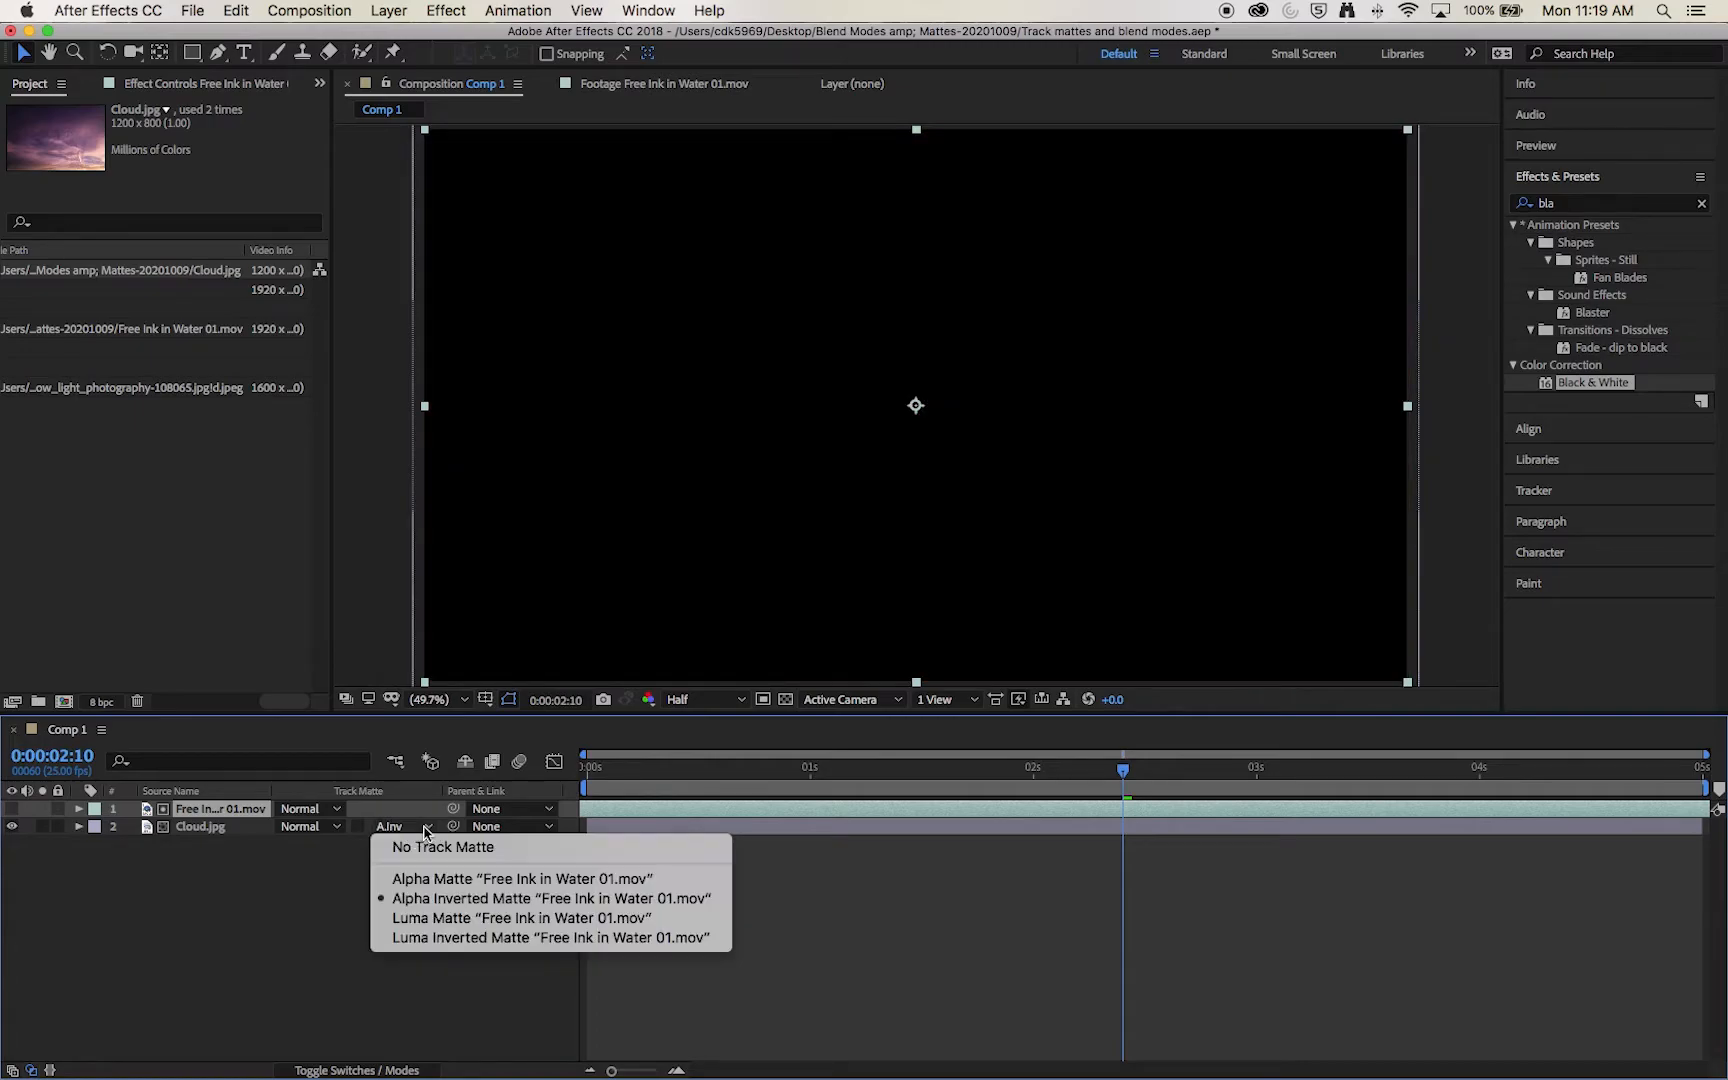
left_click(399, 846)
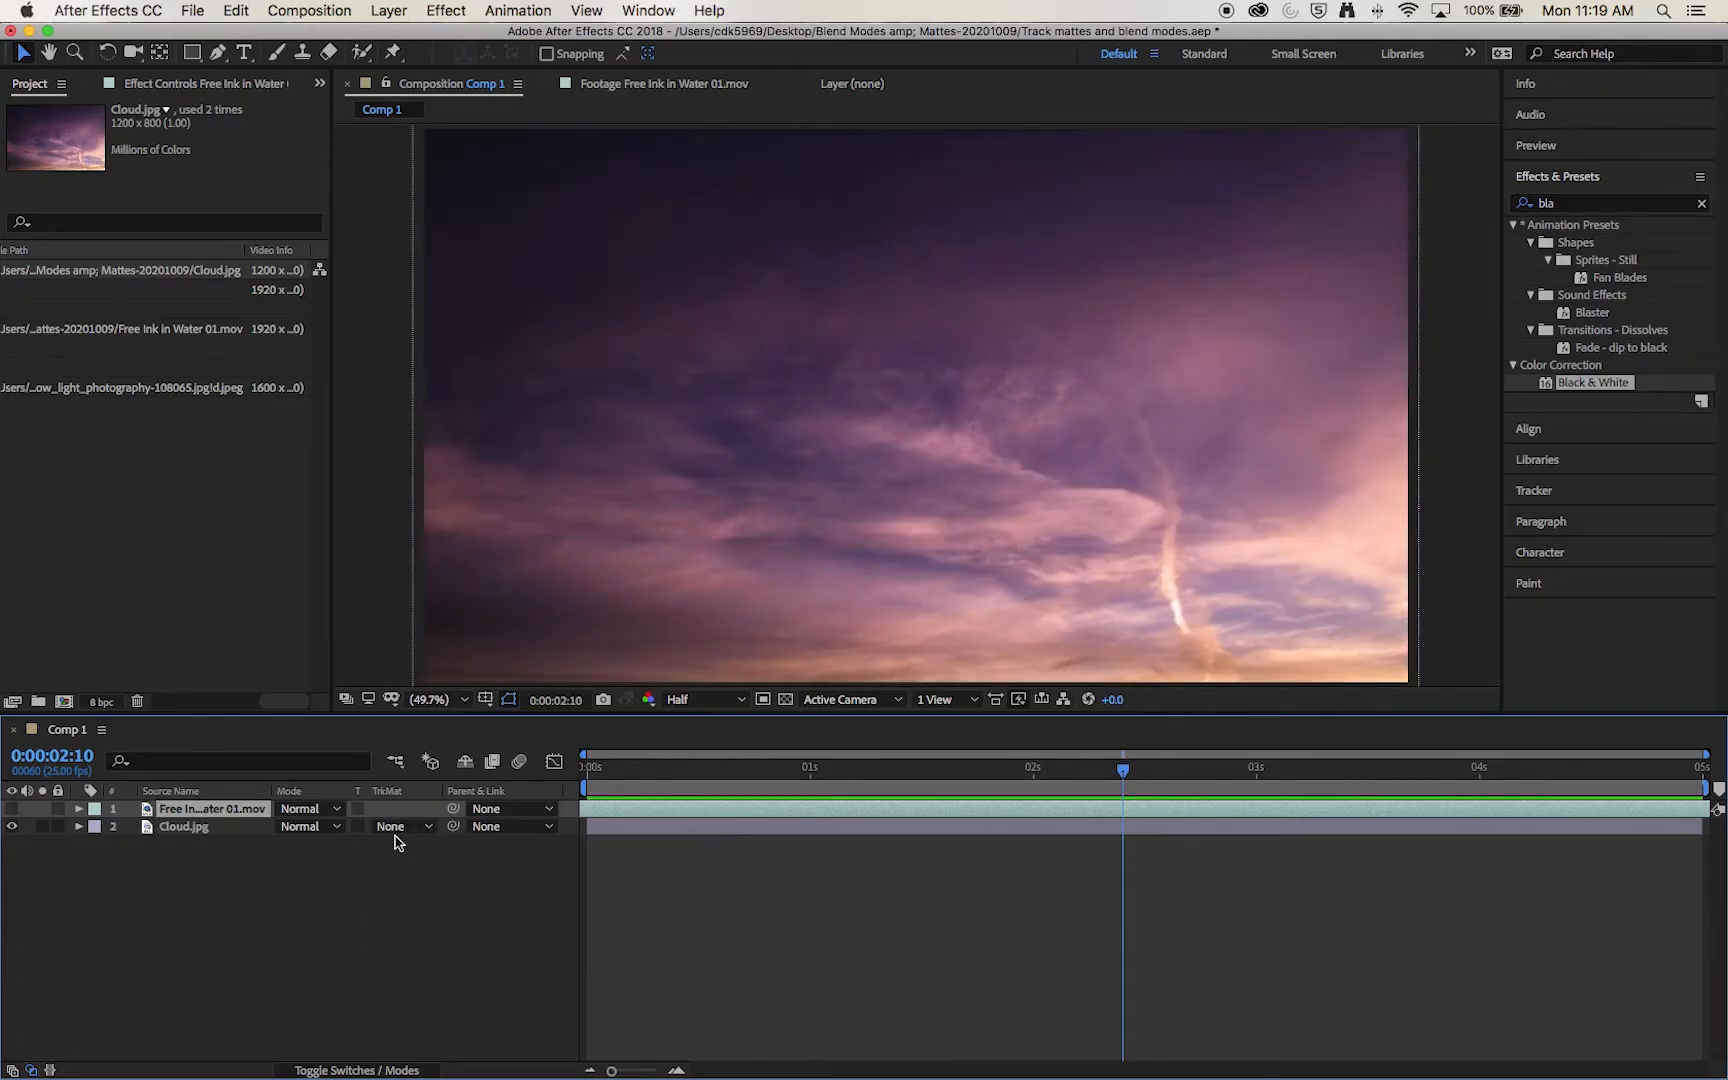
Step: Try Luma Matte from the ink footage on Cloud.jpg, and switch its track matte to Luma Inverted Matte
left_click(408, 830)
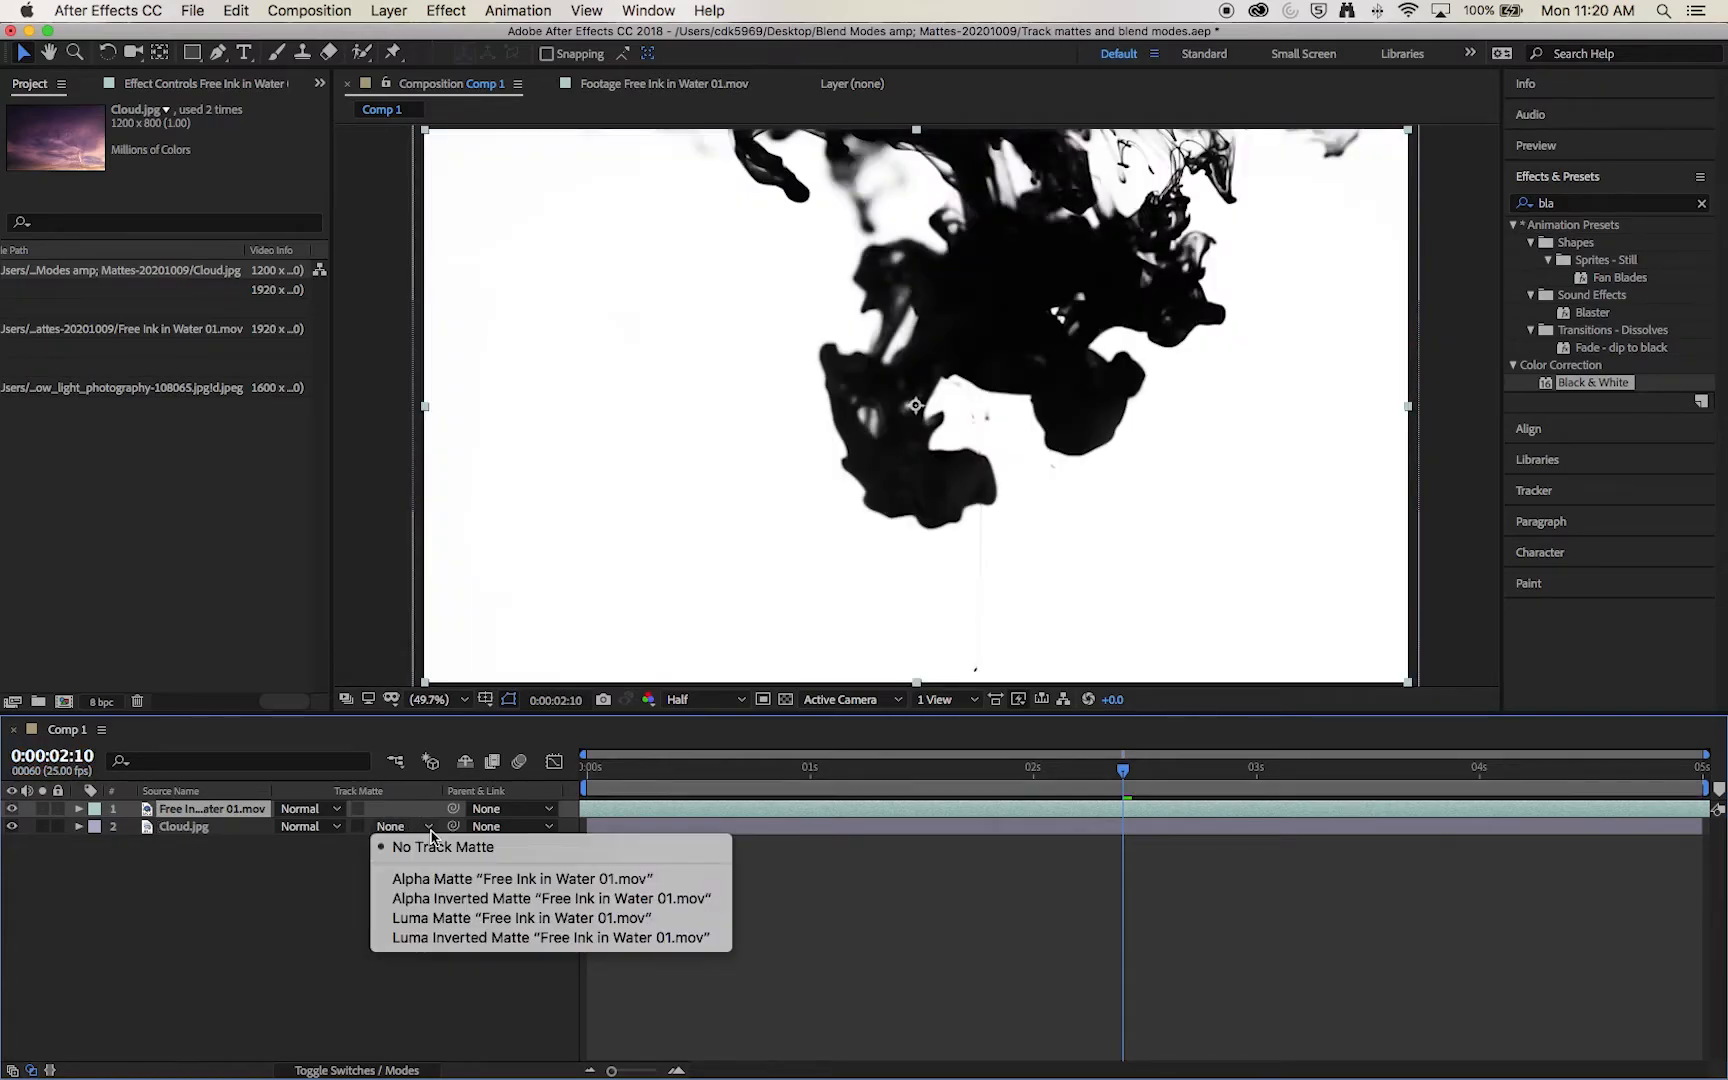
left_click(498, 928)
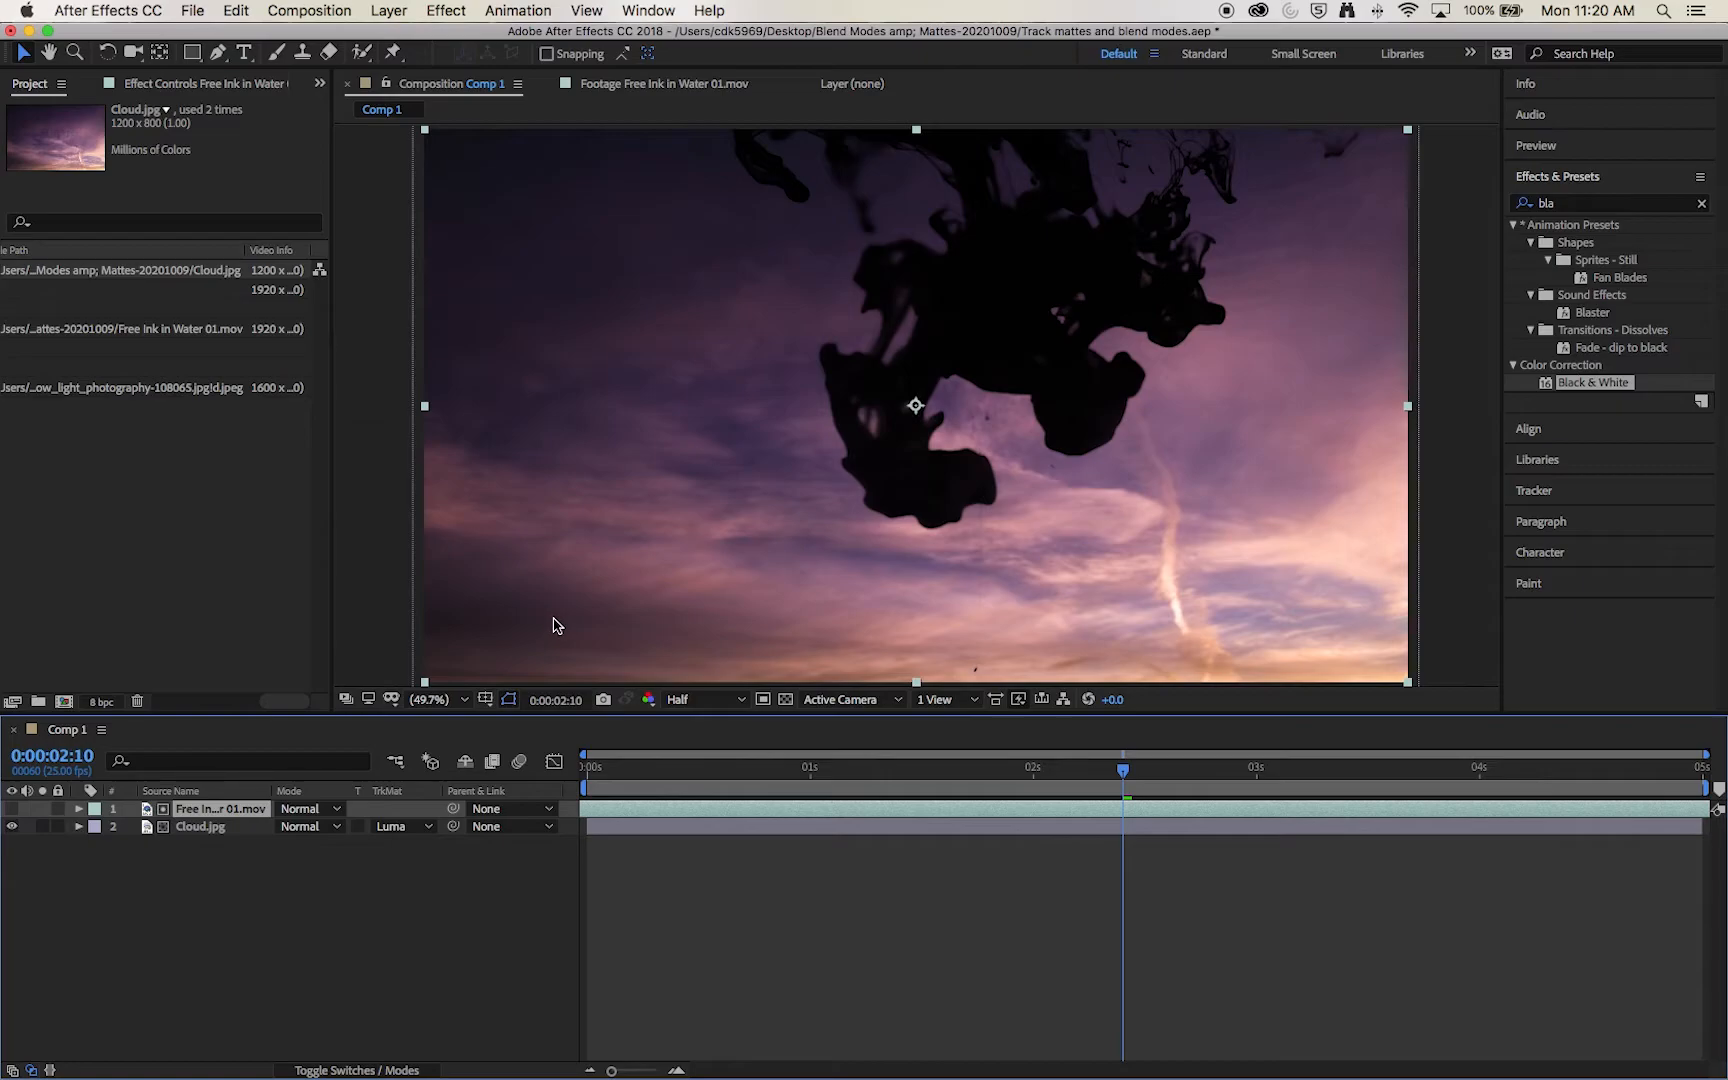
left_click(428, 830)
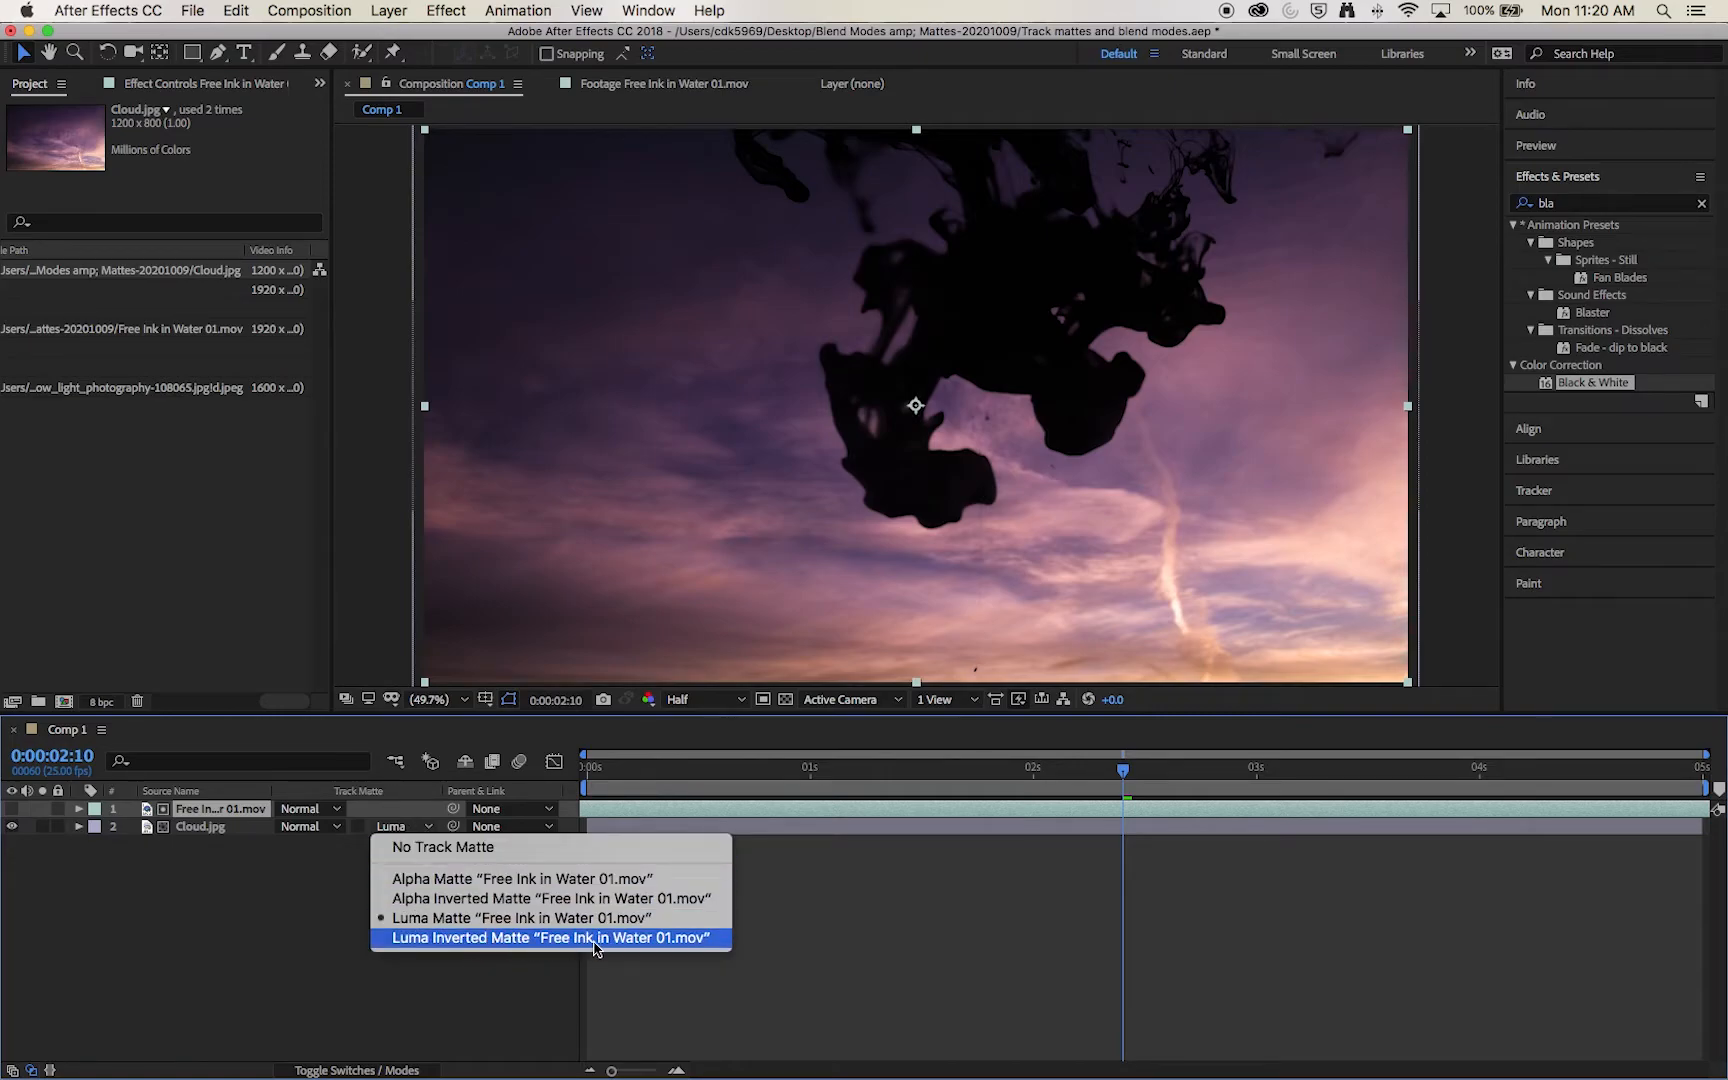
left_click(673, 940)
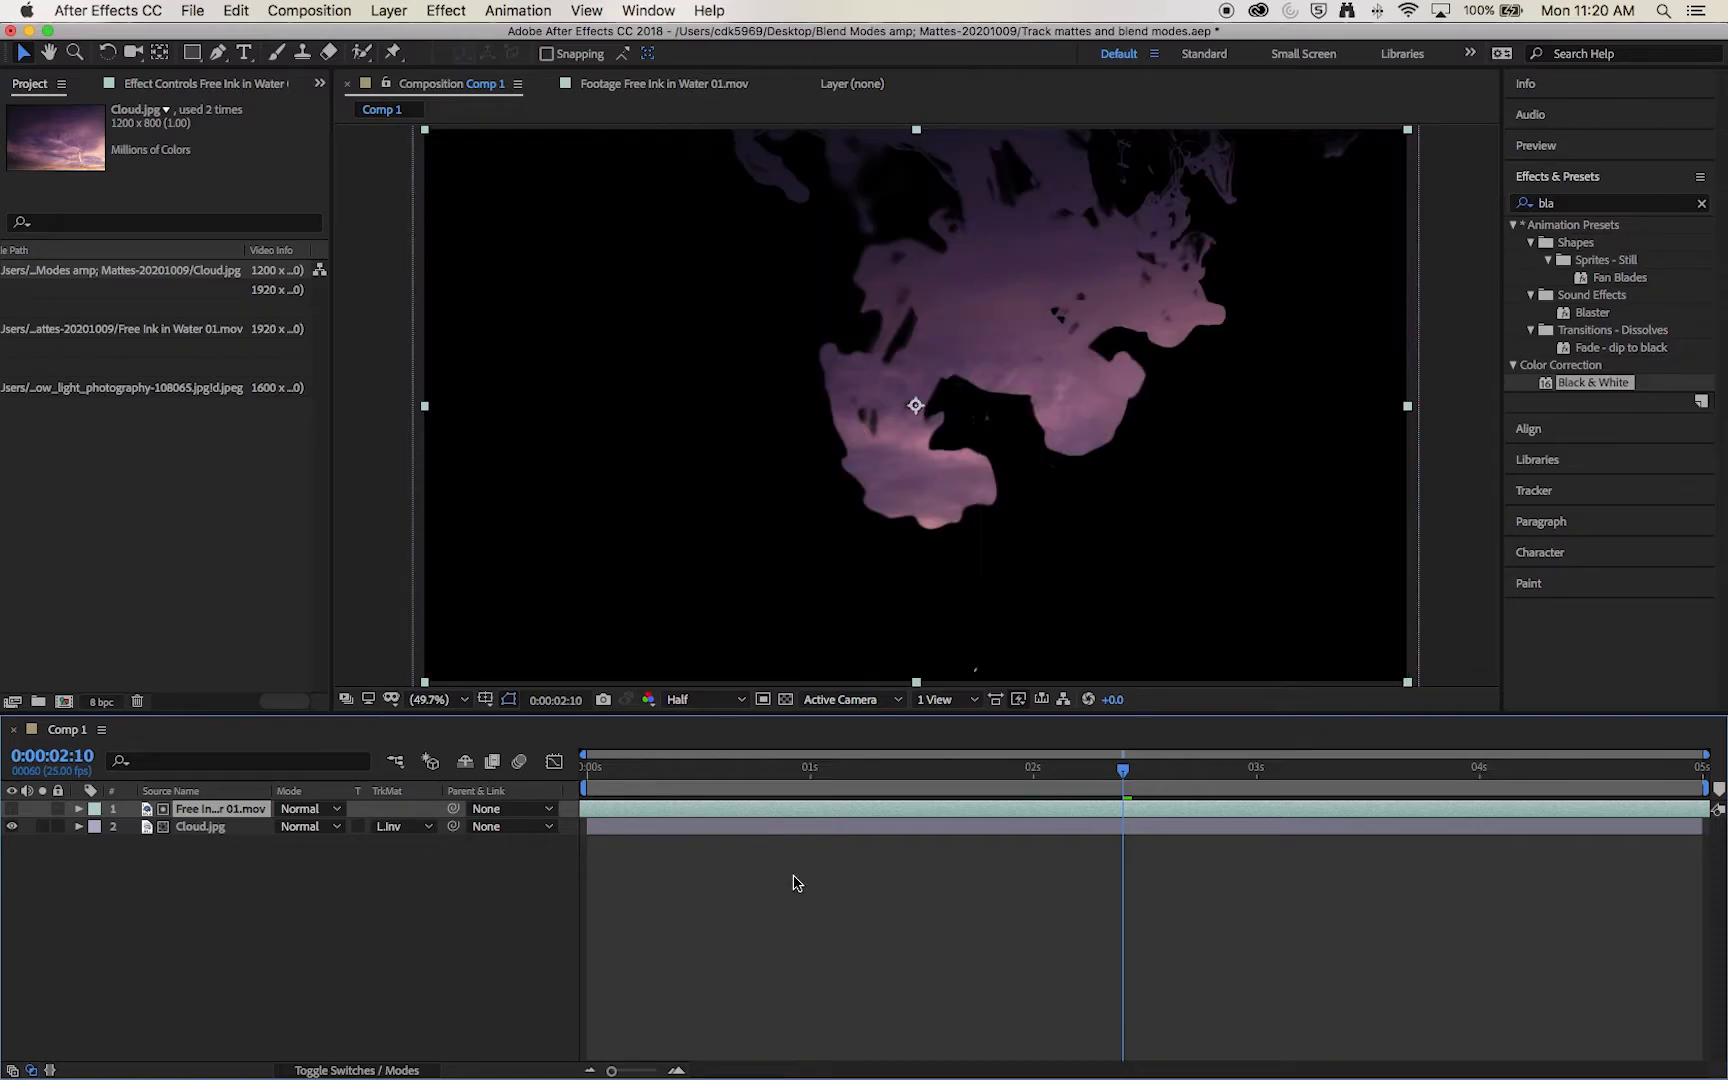
Step: Preview the matted clouds from the start, stop at 0:00:02:23 and display the transparency grid
left_click_drag(1030, 766, 480, 776)
key("space")
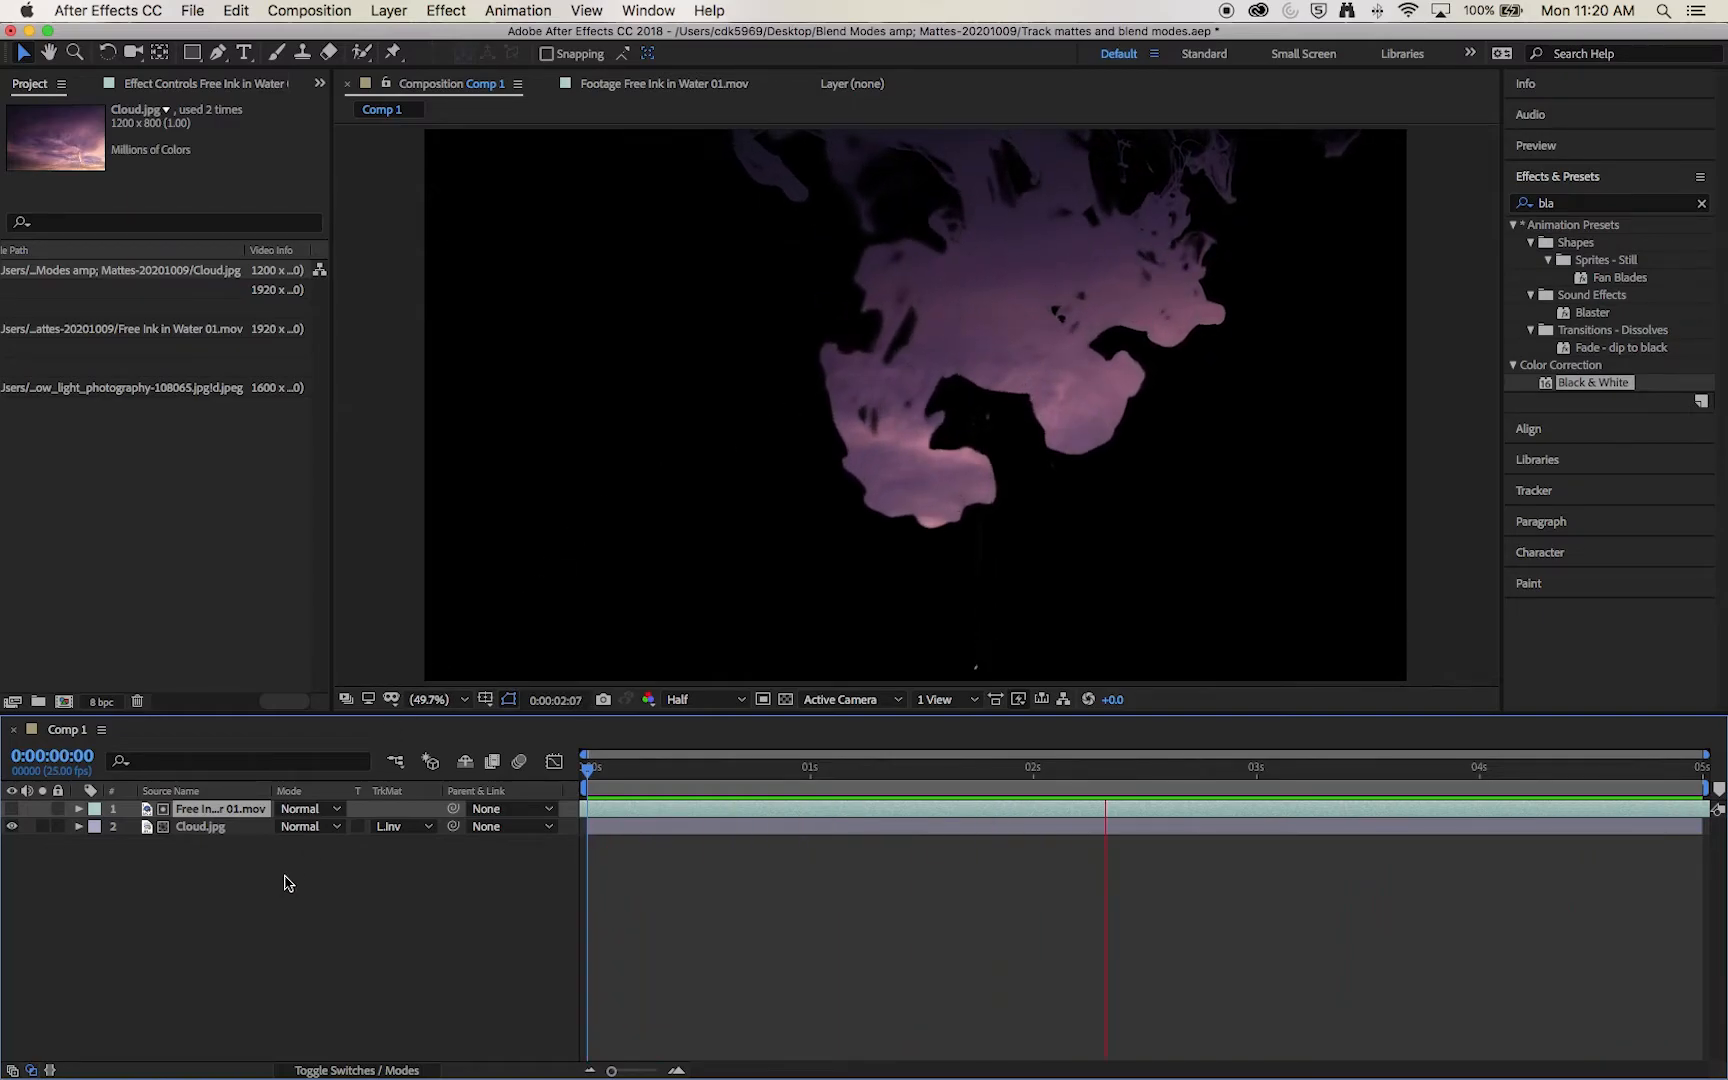
key("space")
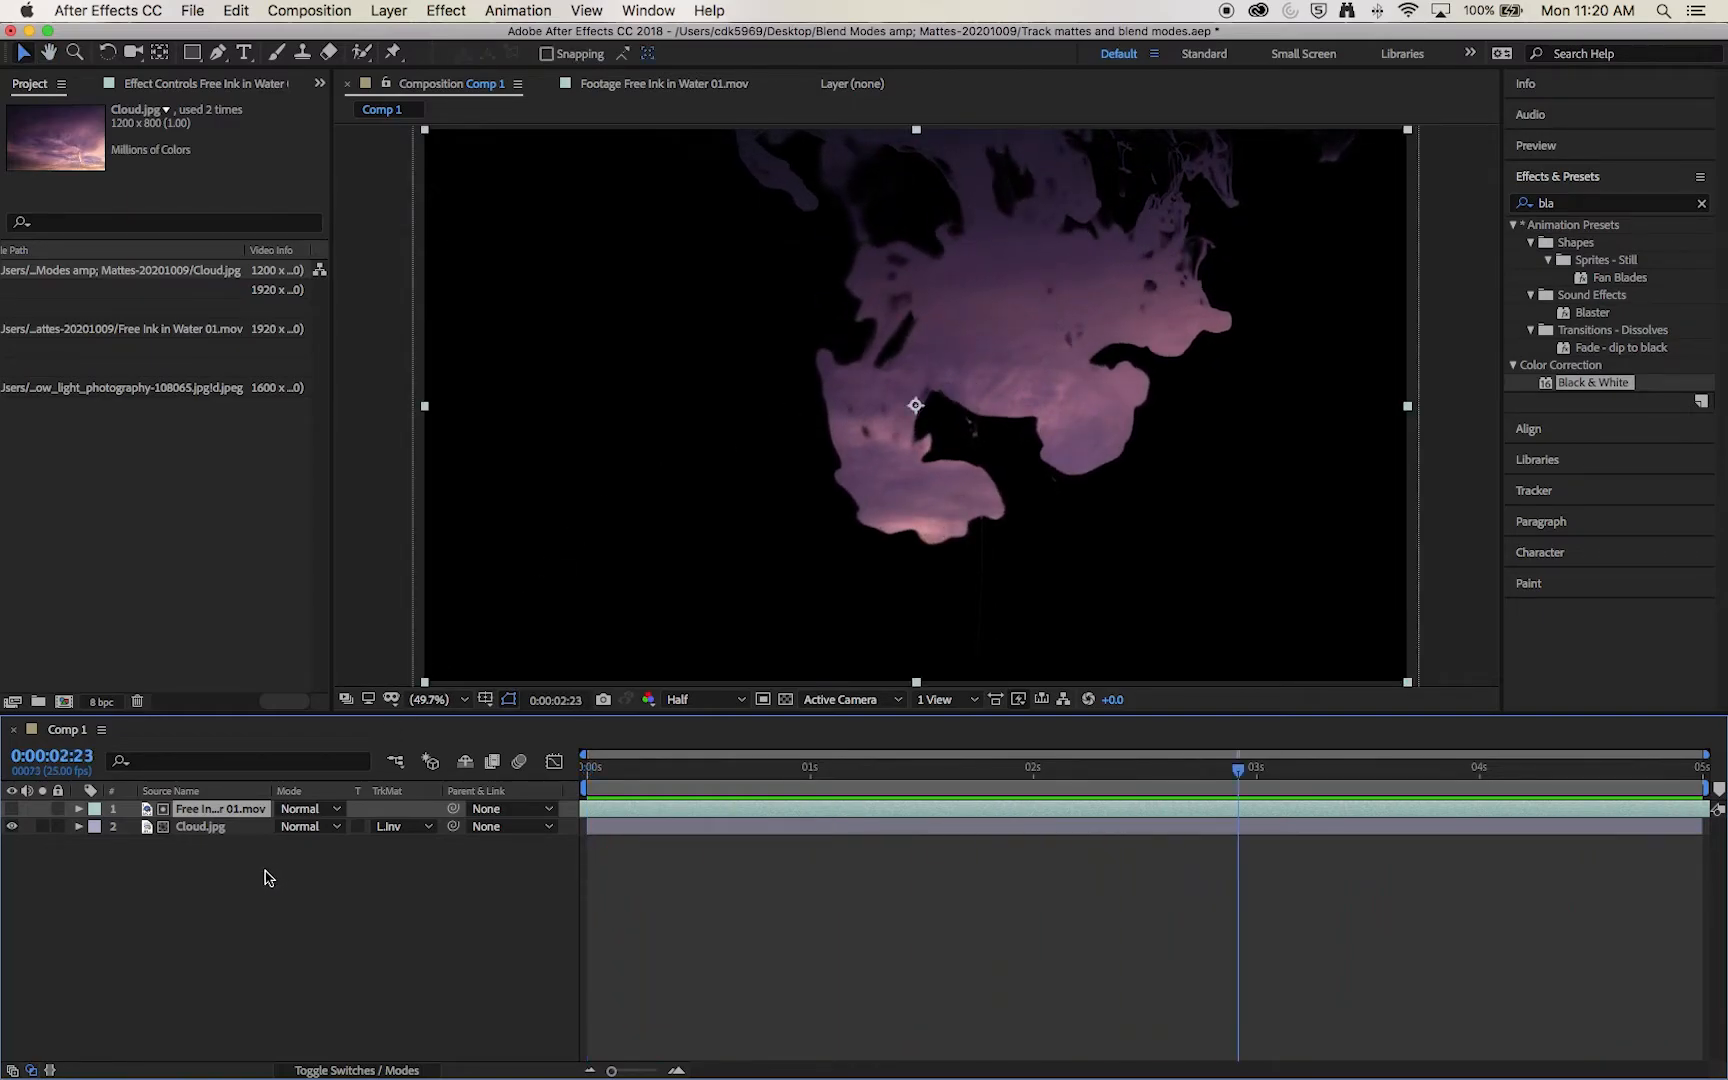
left_click(786, 700)
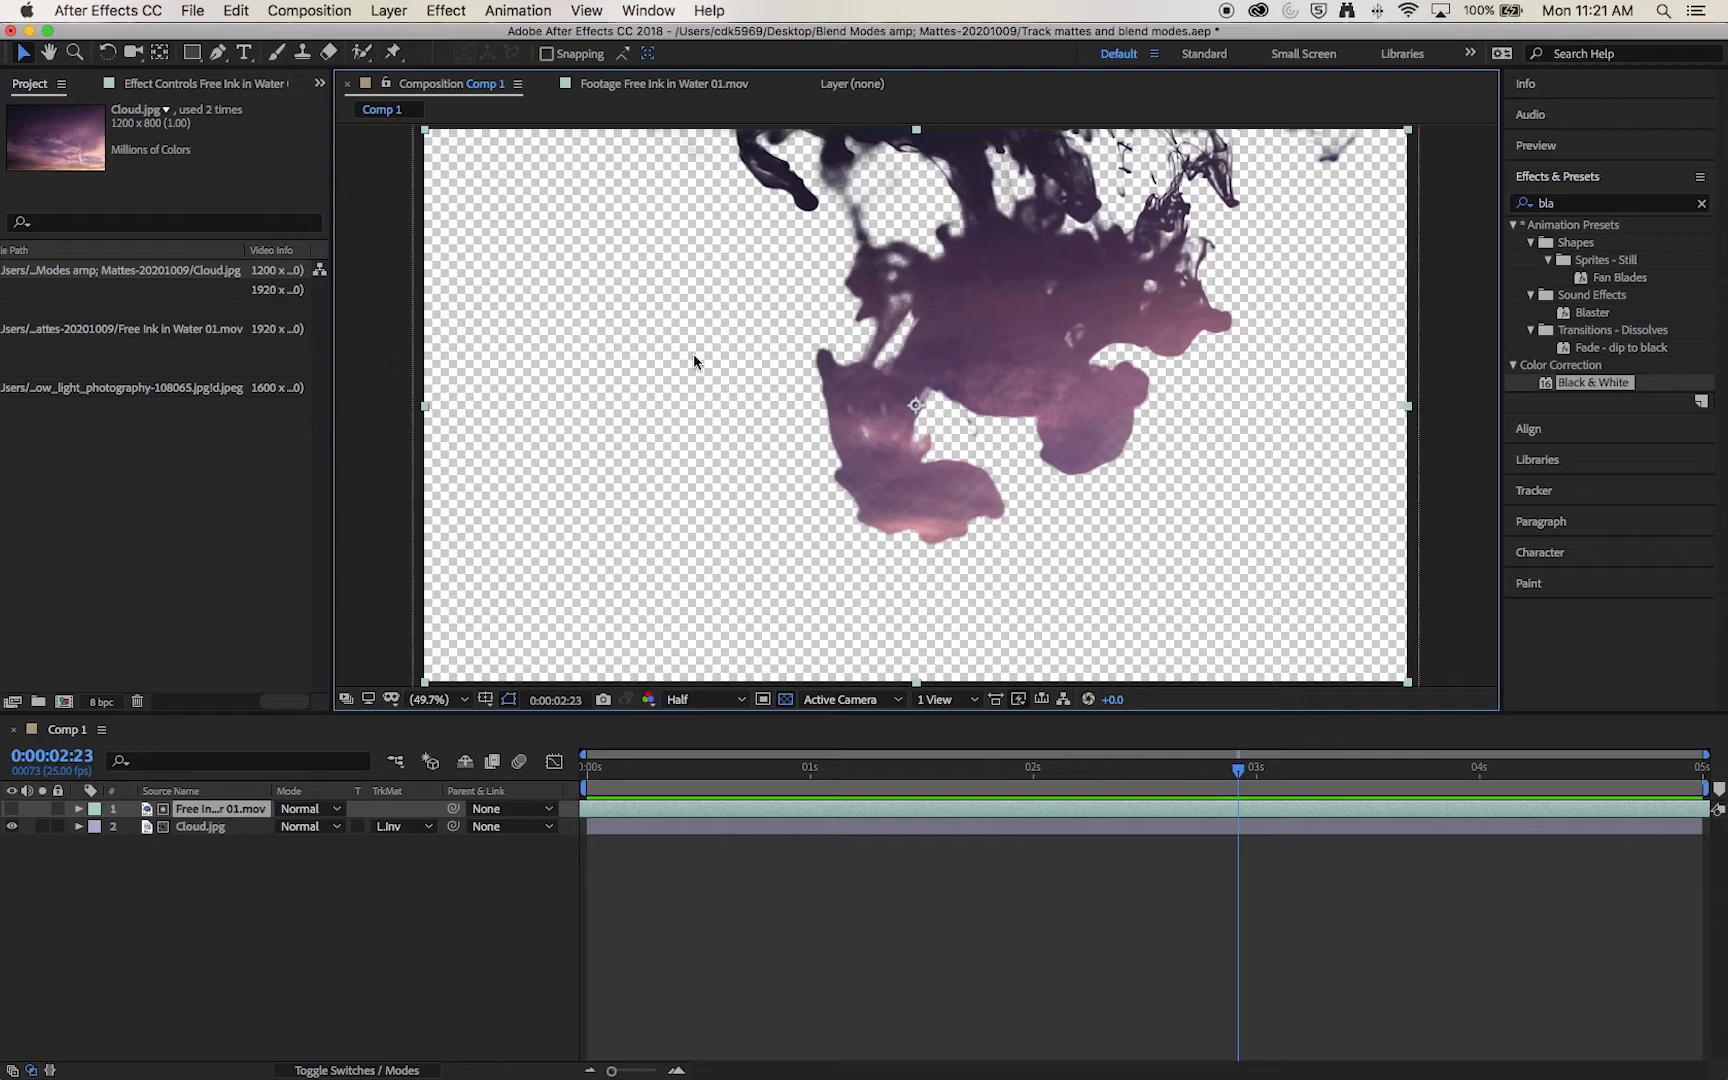
Step: Add a second copy of Free Ink in Water 01.mov at the top of the Comp 1 layer stack
left_click(192, 459)
scroll(120, 400, "left", 5)
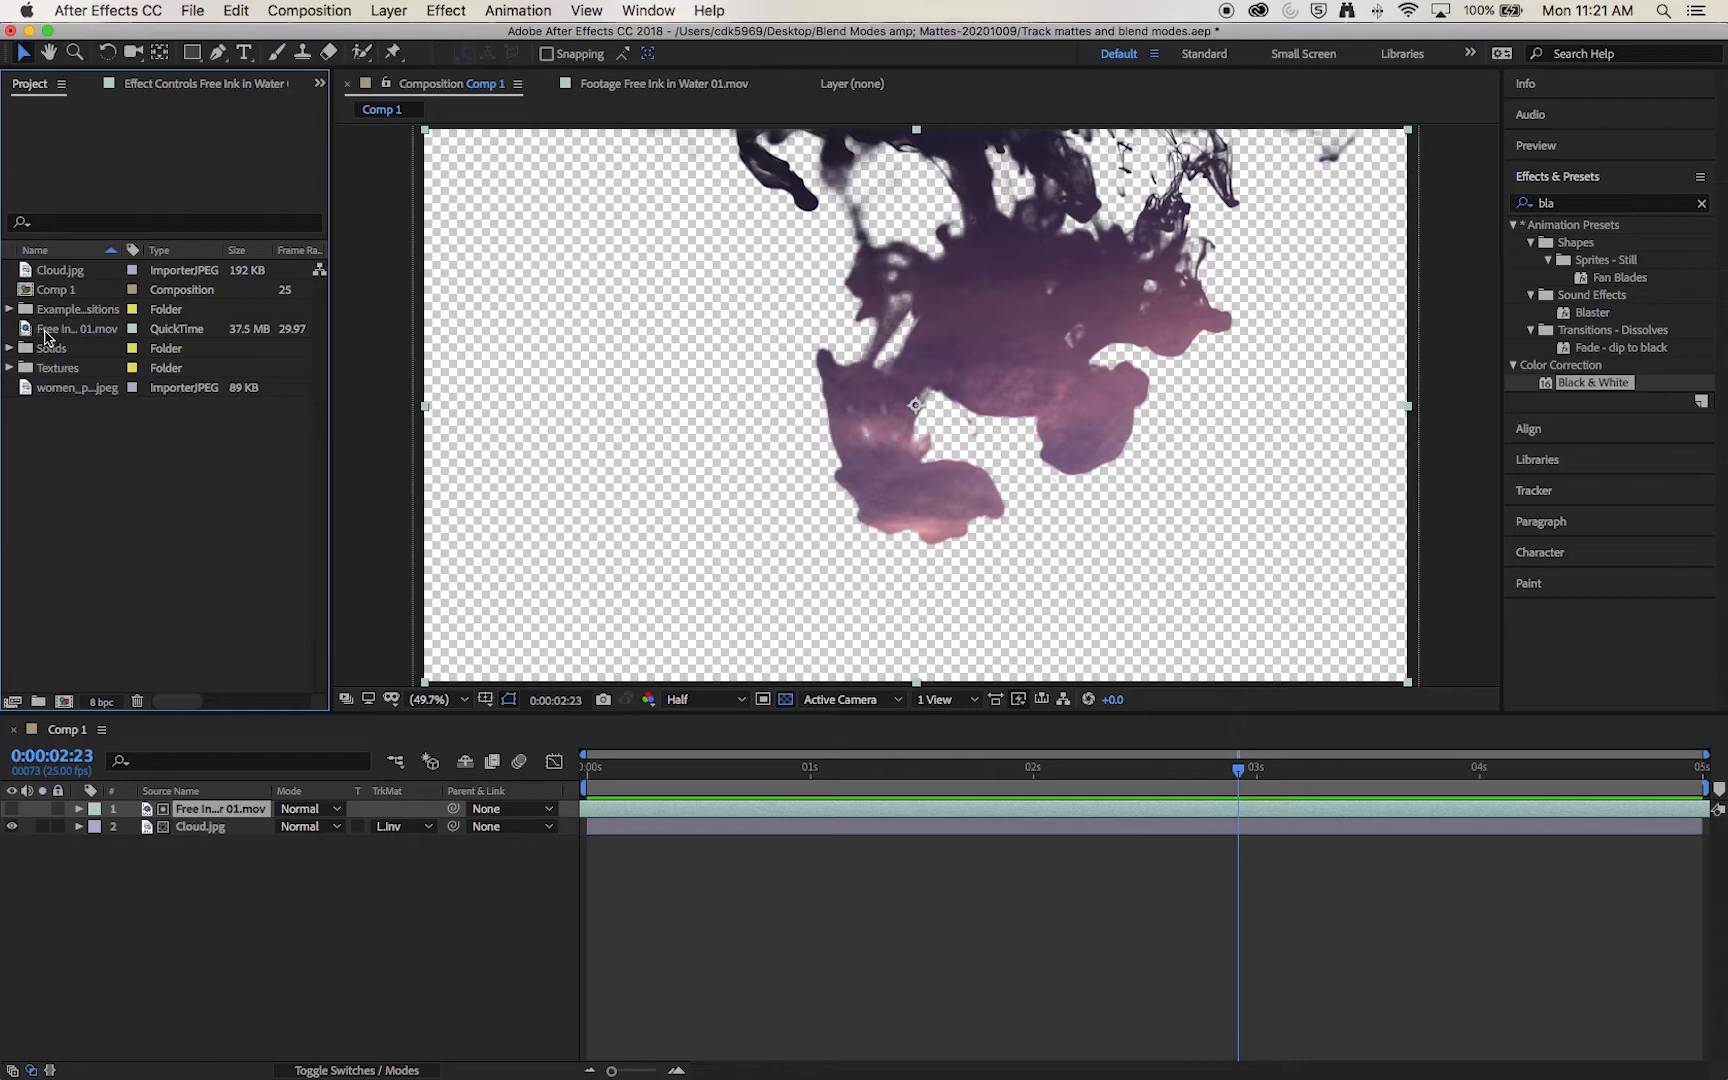
mouse_move(68, 330)
left_mouse_down()
mouse_move(154, 528)
mouse_move(135, 806)
left_mouse_up()
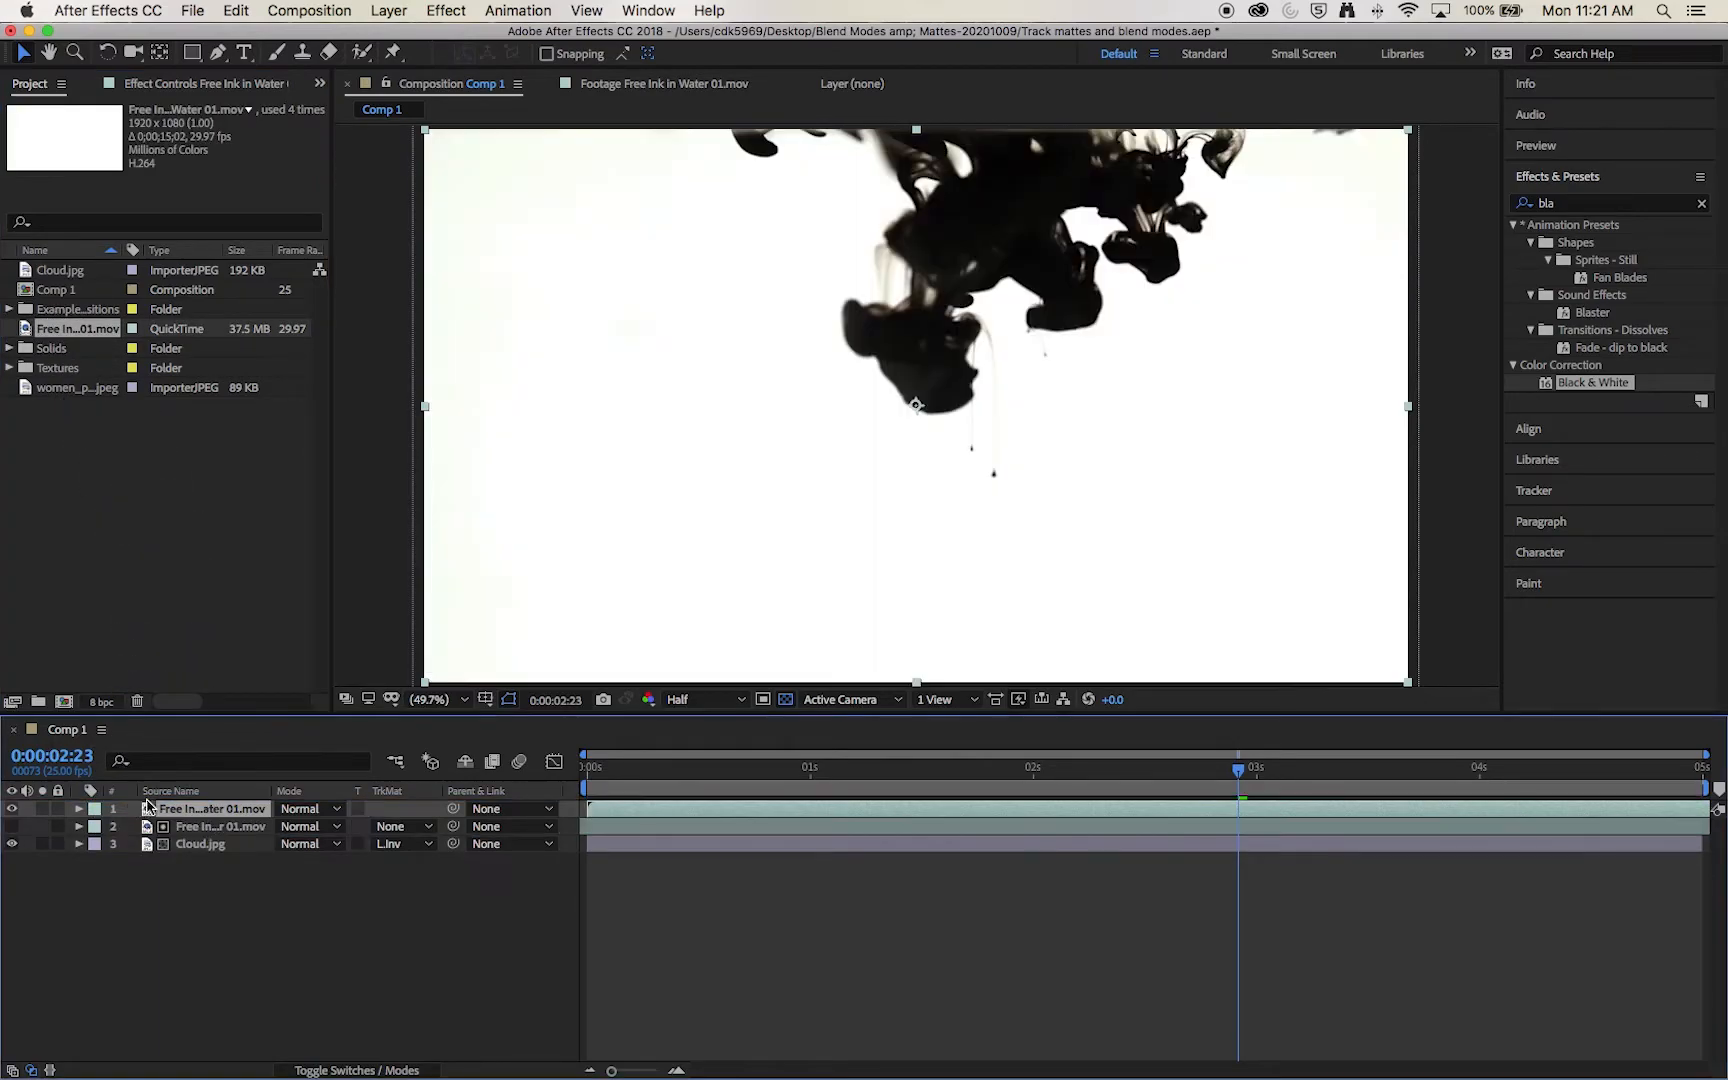
Step: Apply the Black & White and Brightness & Contrast effects to the top Free Ink in Water 01.mov layer
mouse_move(1508, 822)
left_mouse_down()
mouse_move(690, 760)
mouse_move(721, 783)
mouse_move(694, 810)
mouse_move(1143, 835)
mouse_move(1552, 798)
left_mouse_up()
left_click(775, 769)
left_click_drag(1598, 384, 946, 334)
left_click(1575, 204)
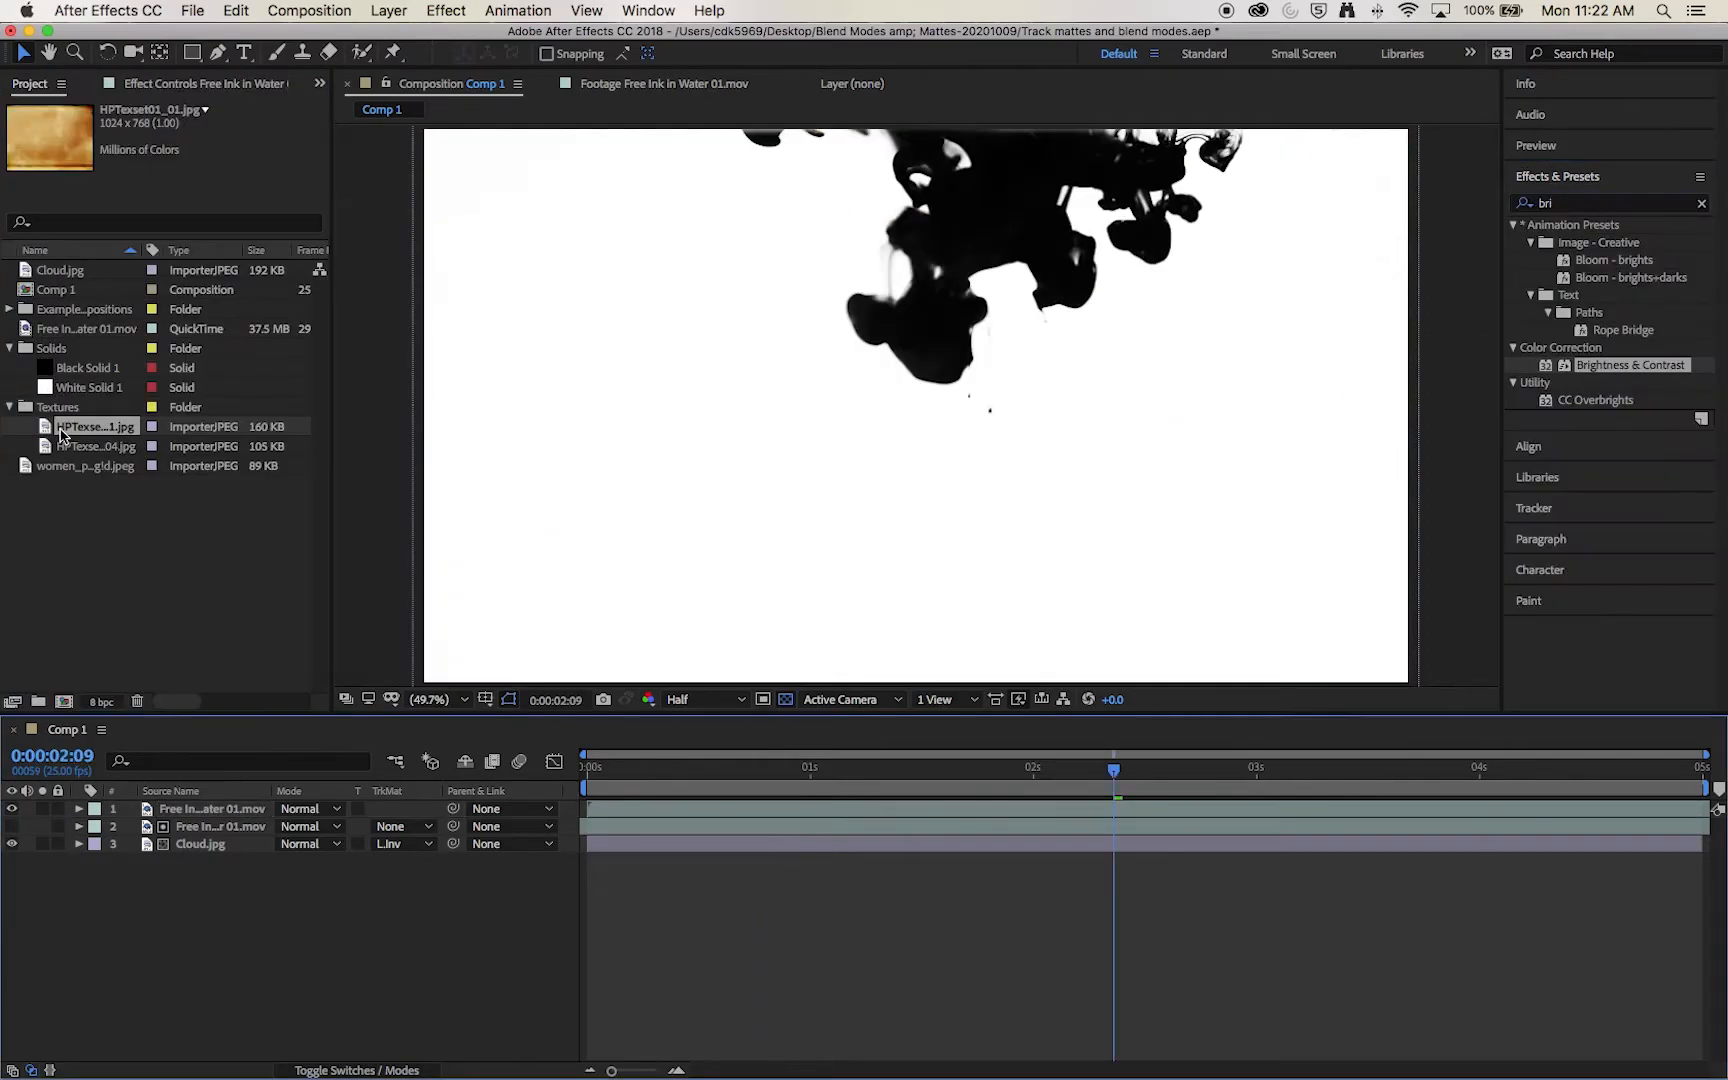
Step: Add HPTexset01_01.jpg to Comp 1, enlarge it to fill the frame and place it directly below the top ink layer
left_click_drag(62, 435, 218, 812)
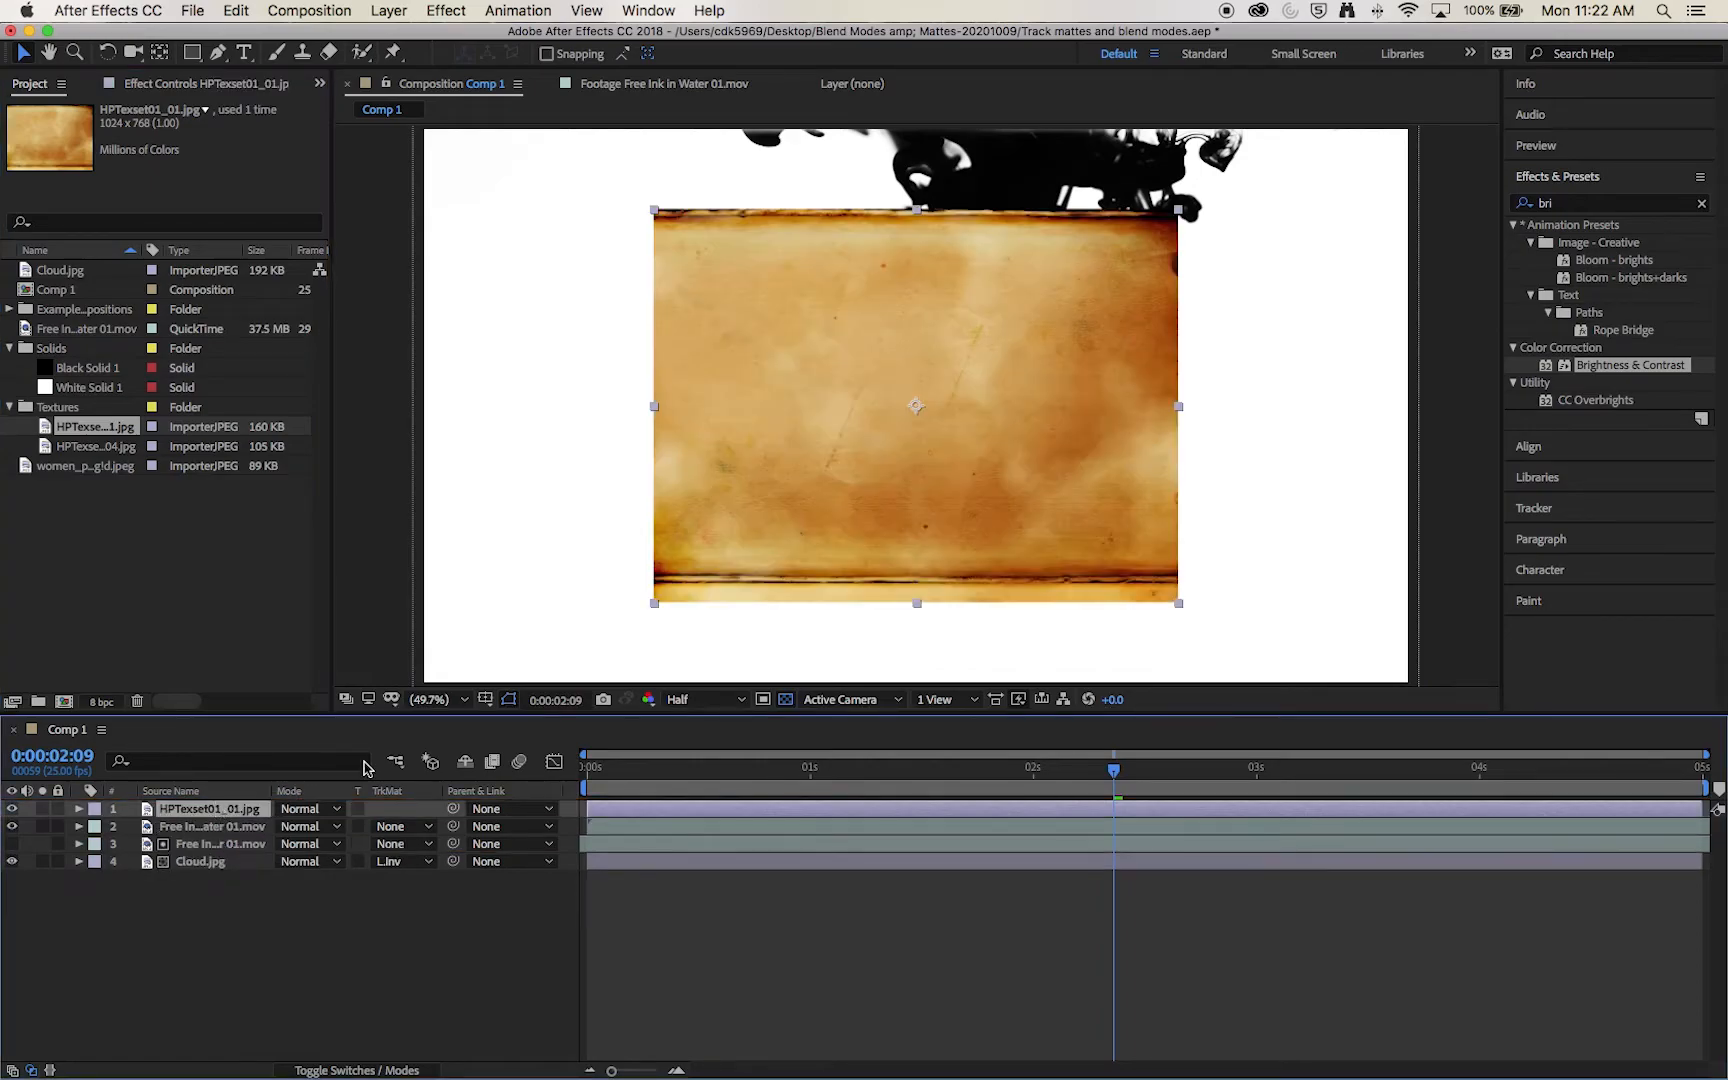
left_click_drag(652, 604, 403, 709)
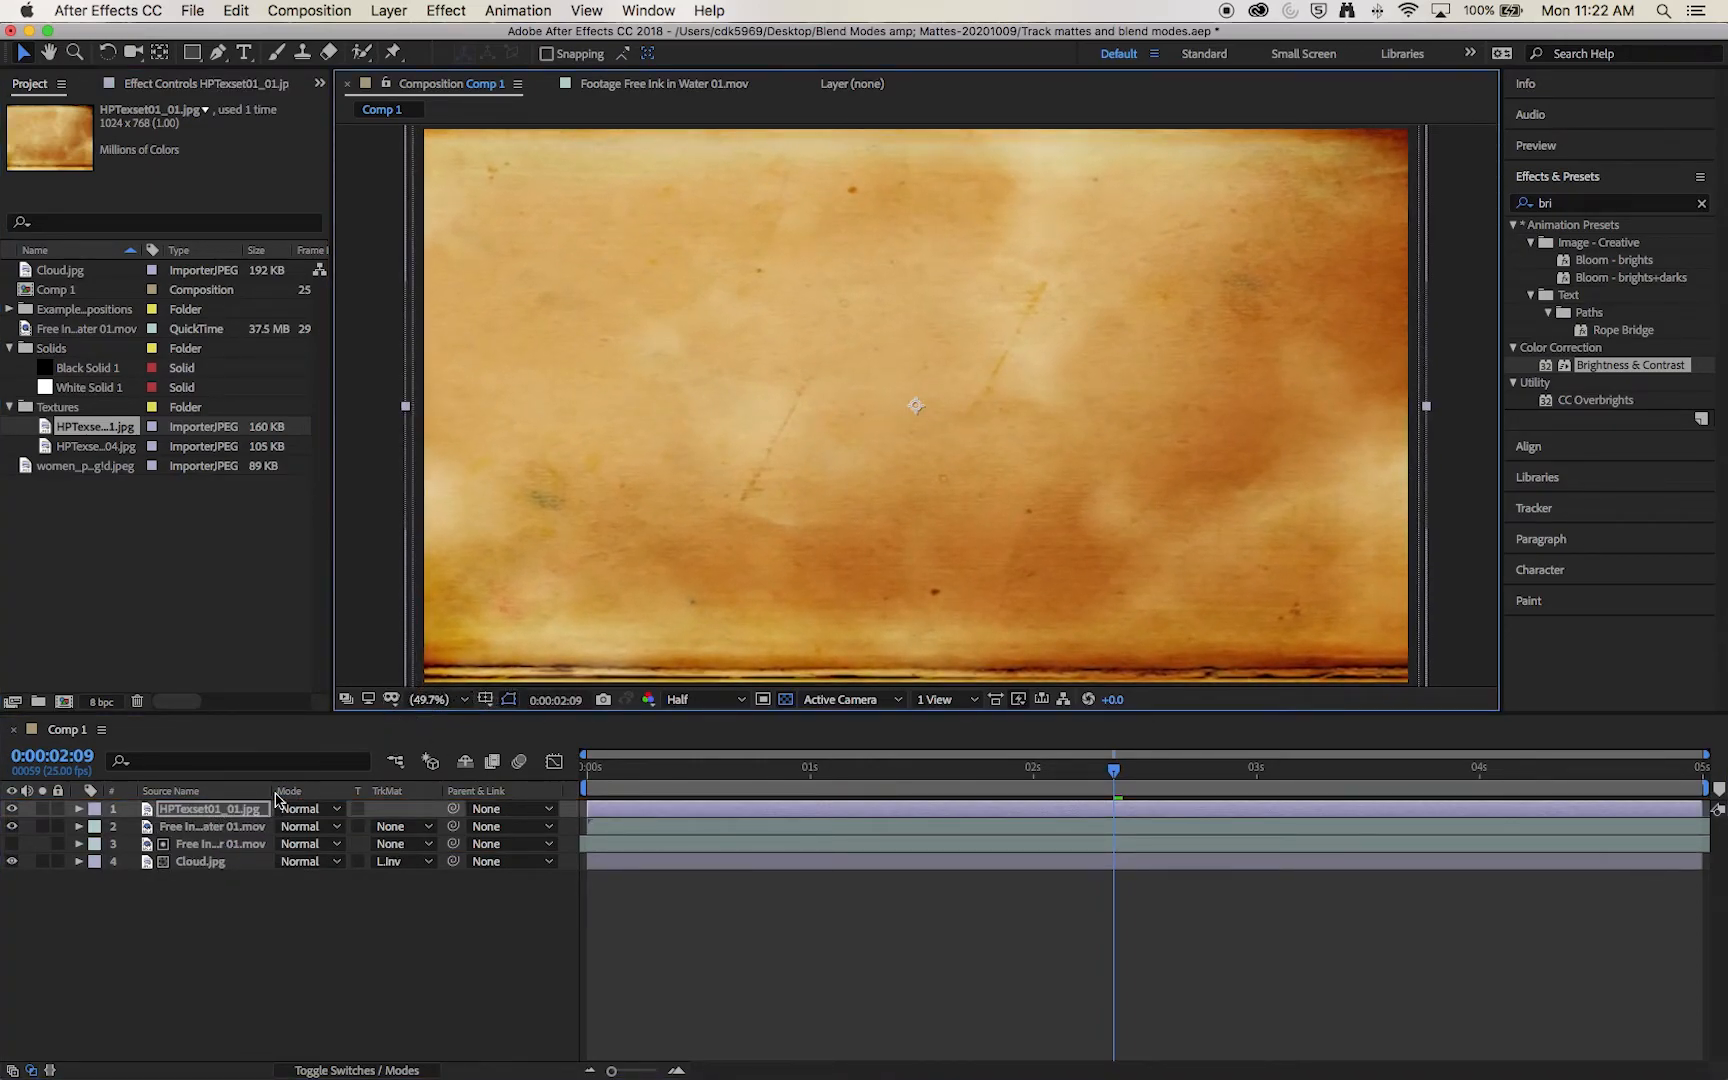
left_click_drag(212, 810, 224, 840)
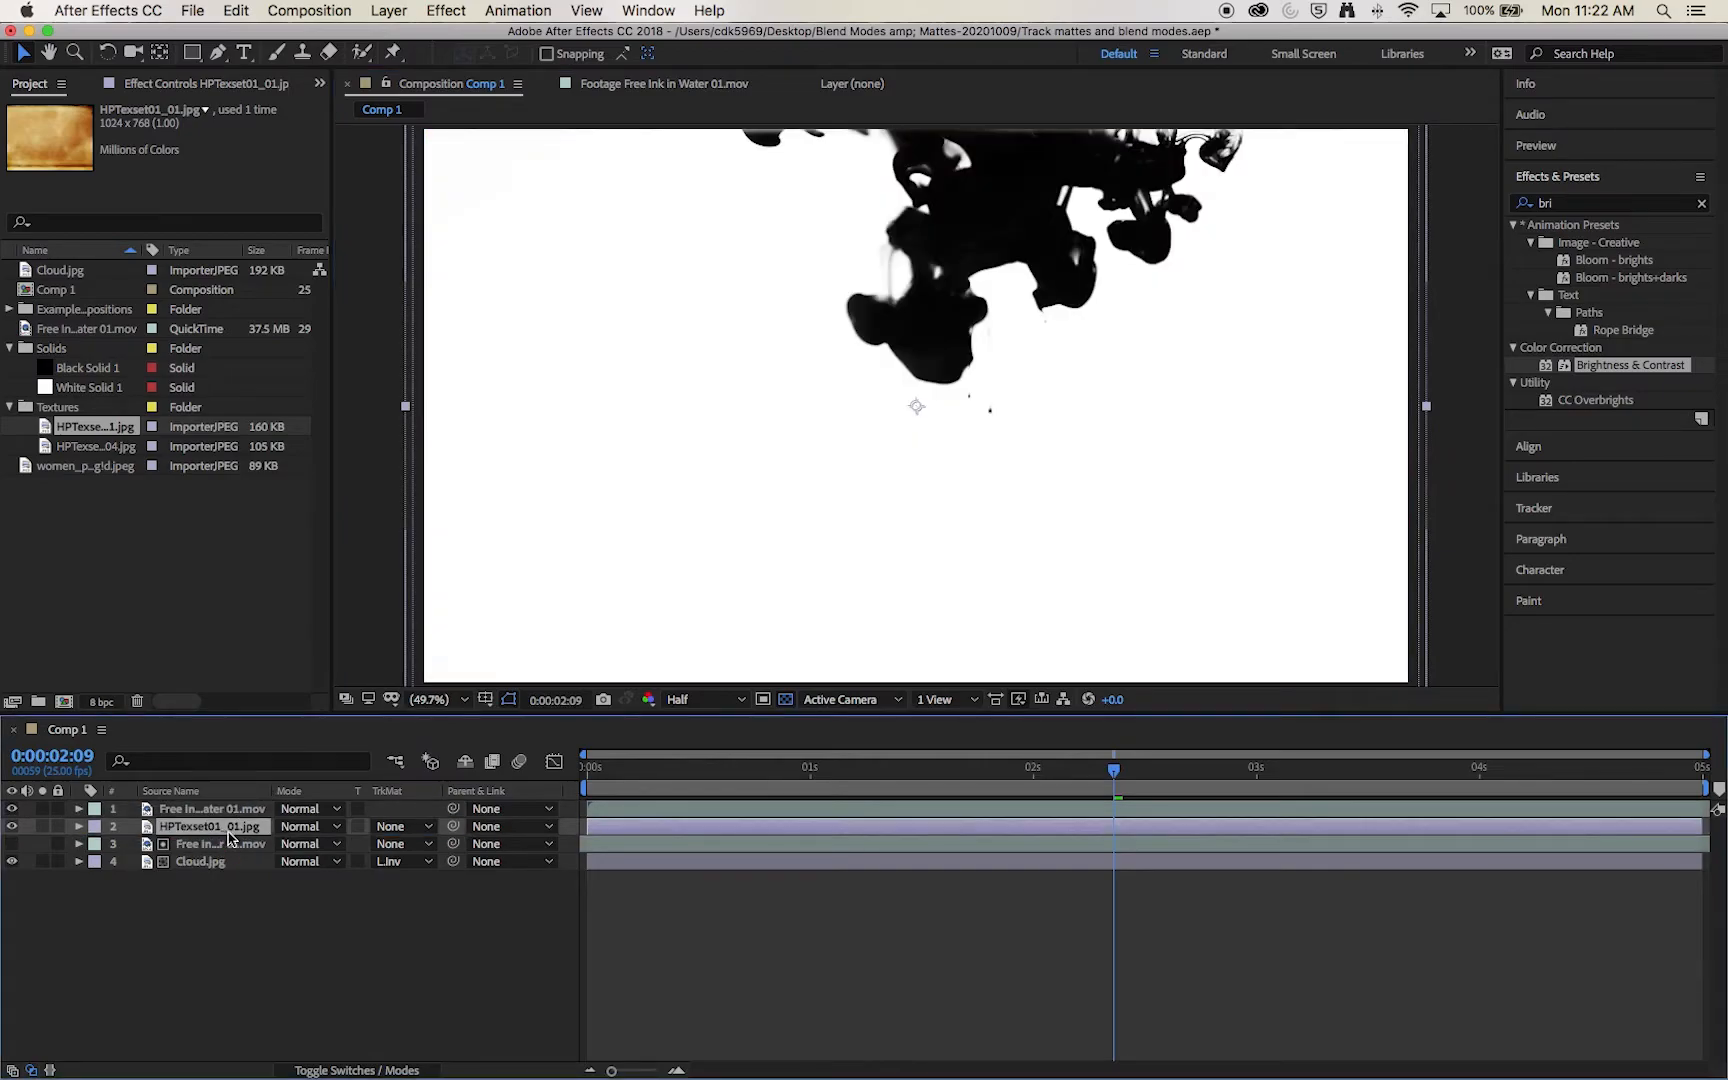
Step: Set HPTexset01_01.jpg's track matte to Luma Inverted Matte from the ink footage and check the result at 0:00:00:24
left_click(425, 828)
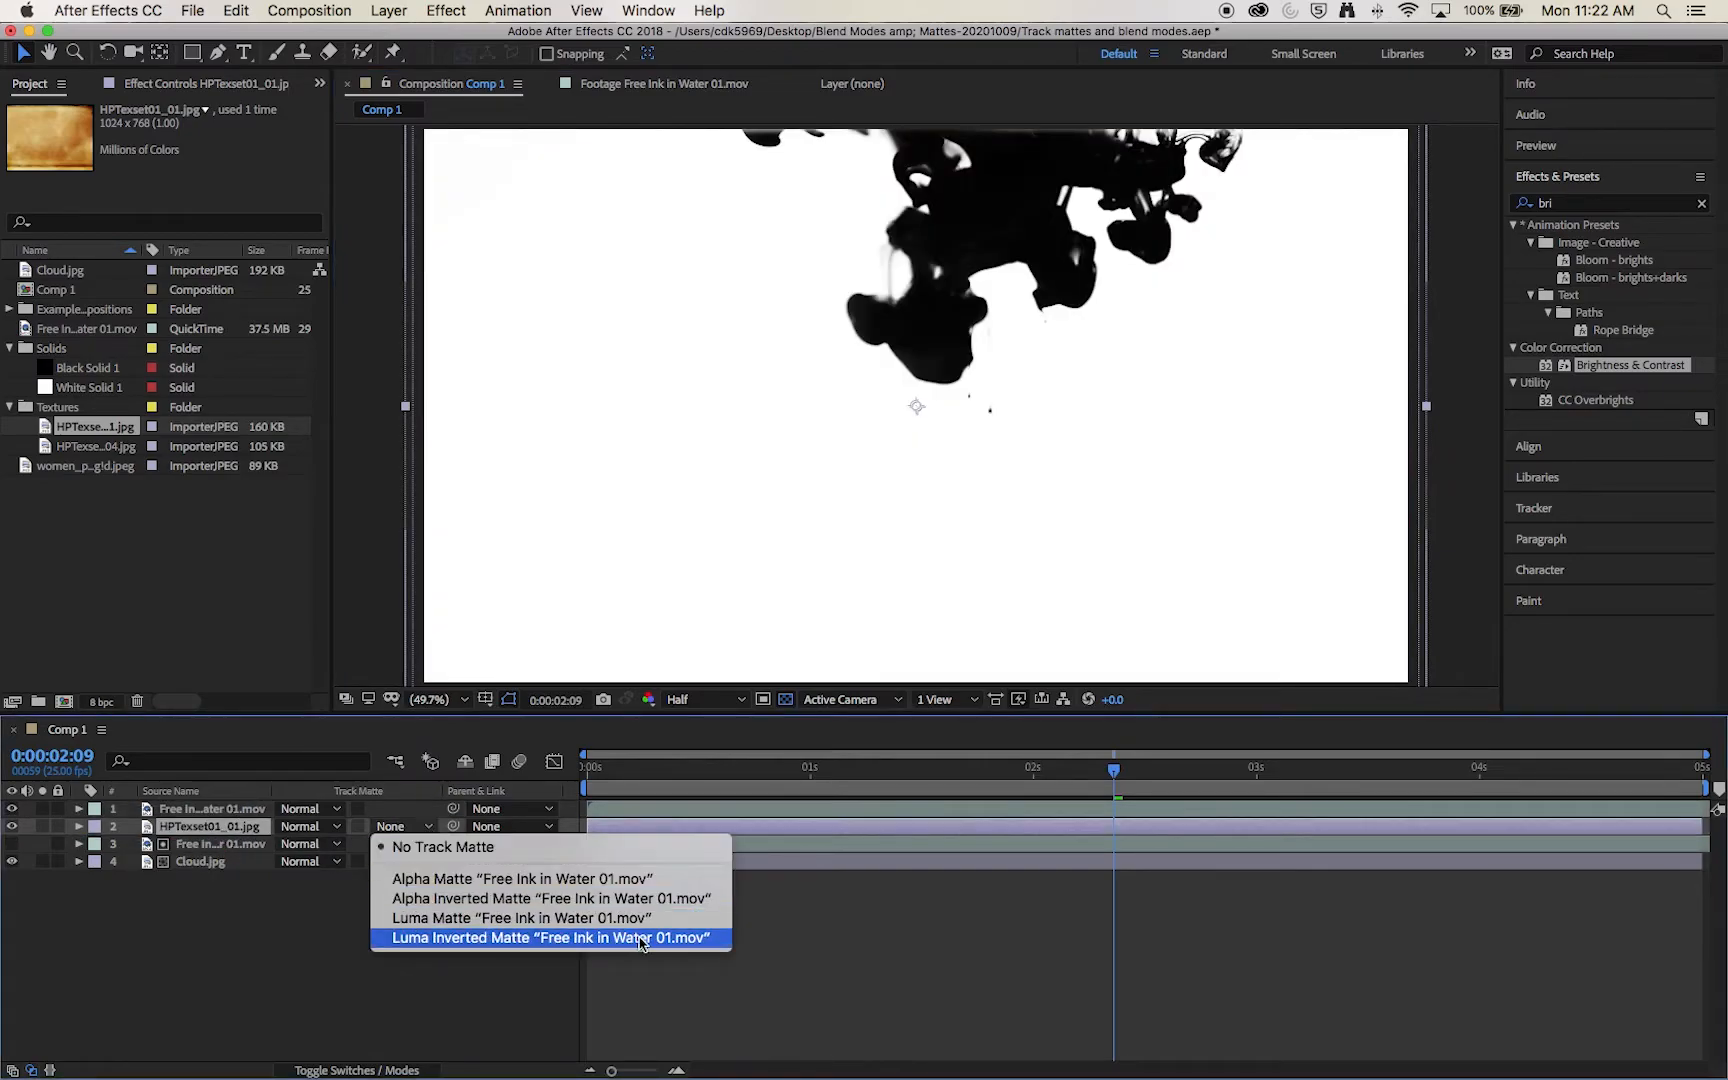
left_click(682, 940)
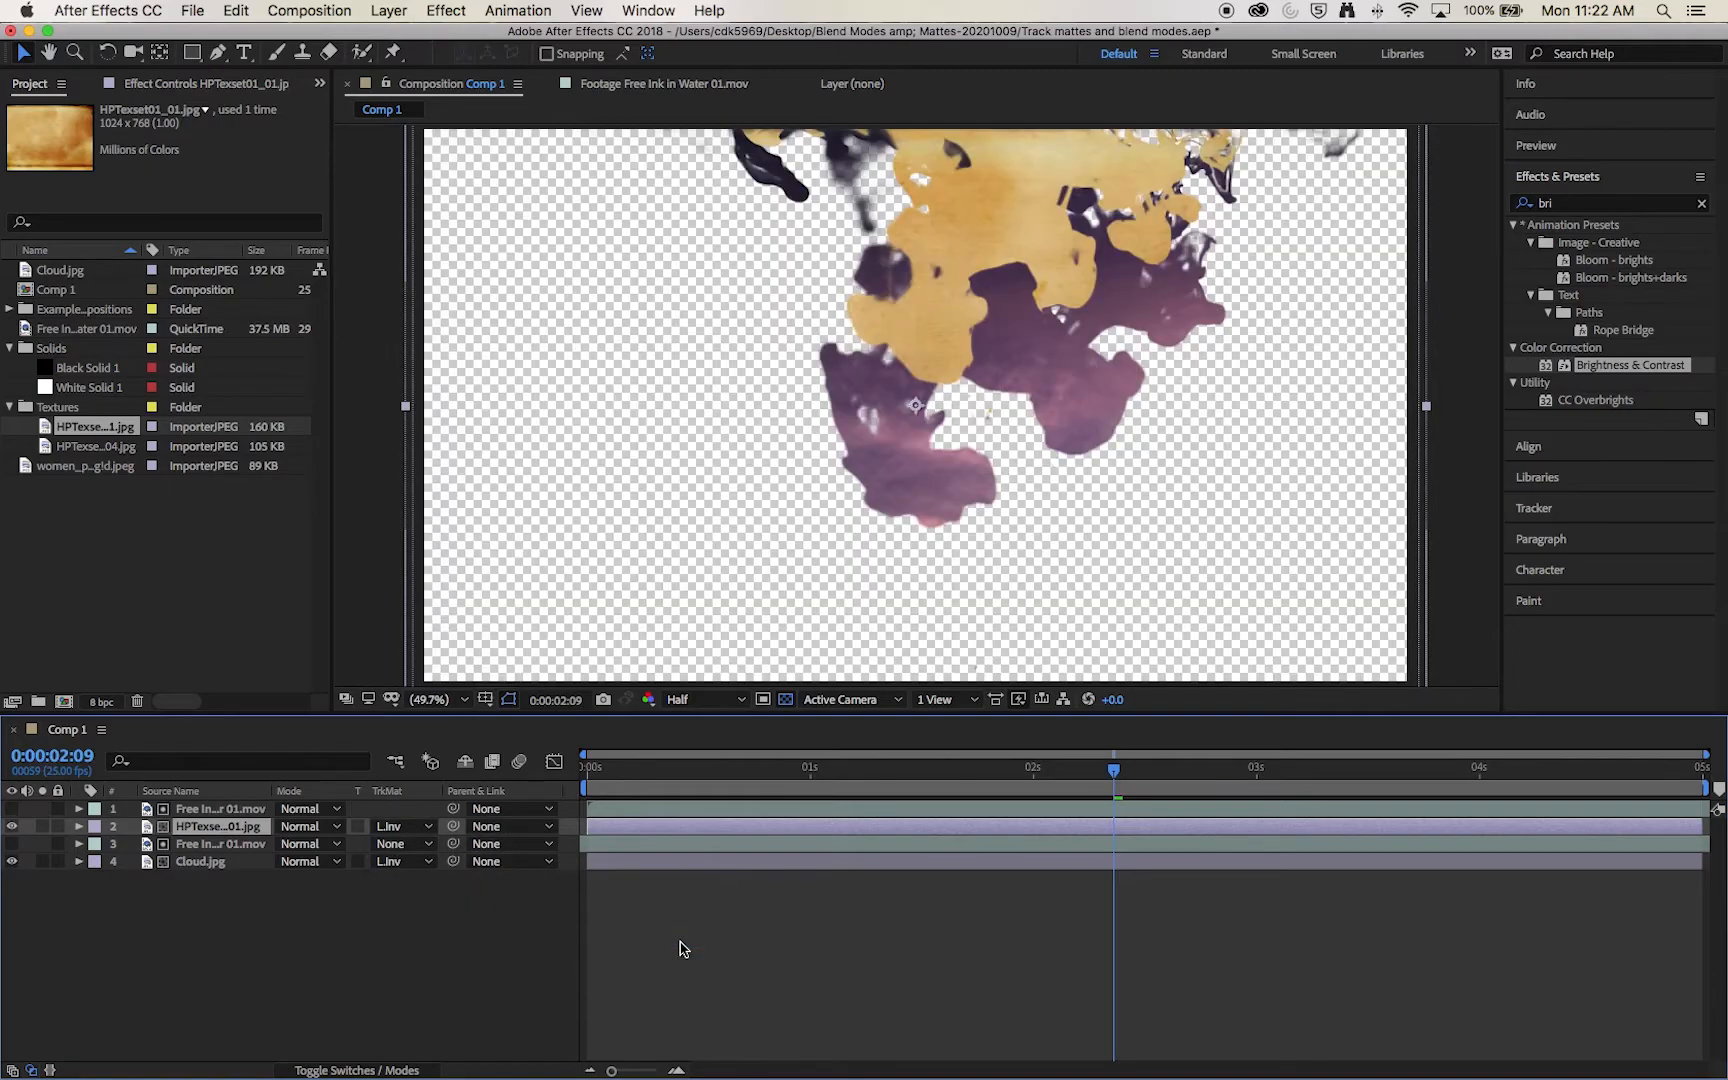
mouse_move(815, 768)
left_mouse_down()
mouse_move(717, 771)
mouse_move(800, 780)
left_mouse_up()
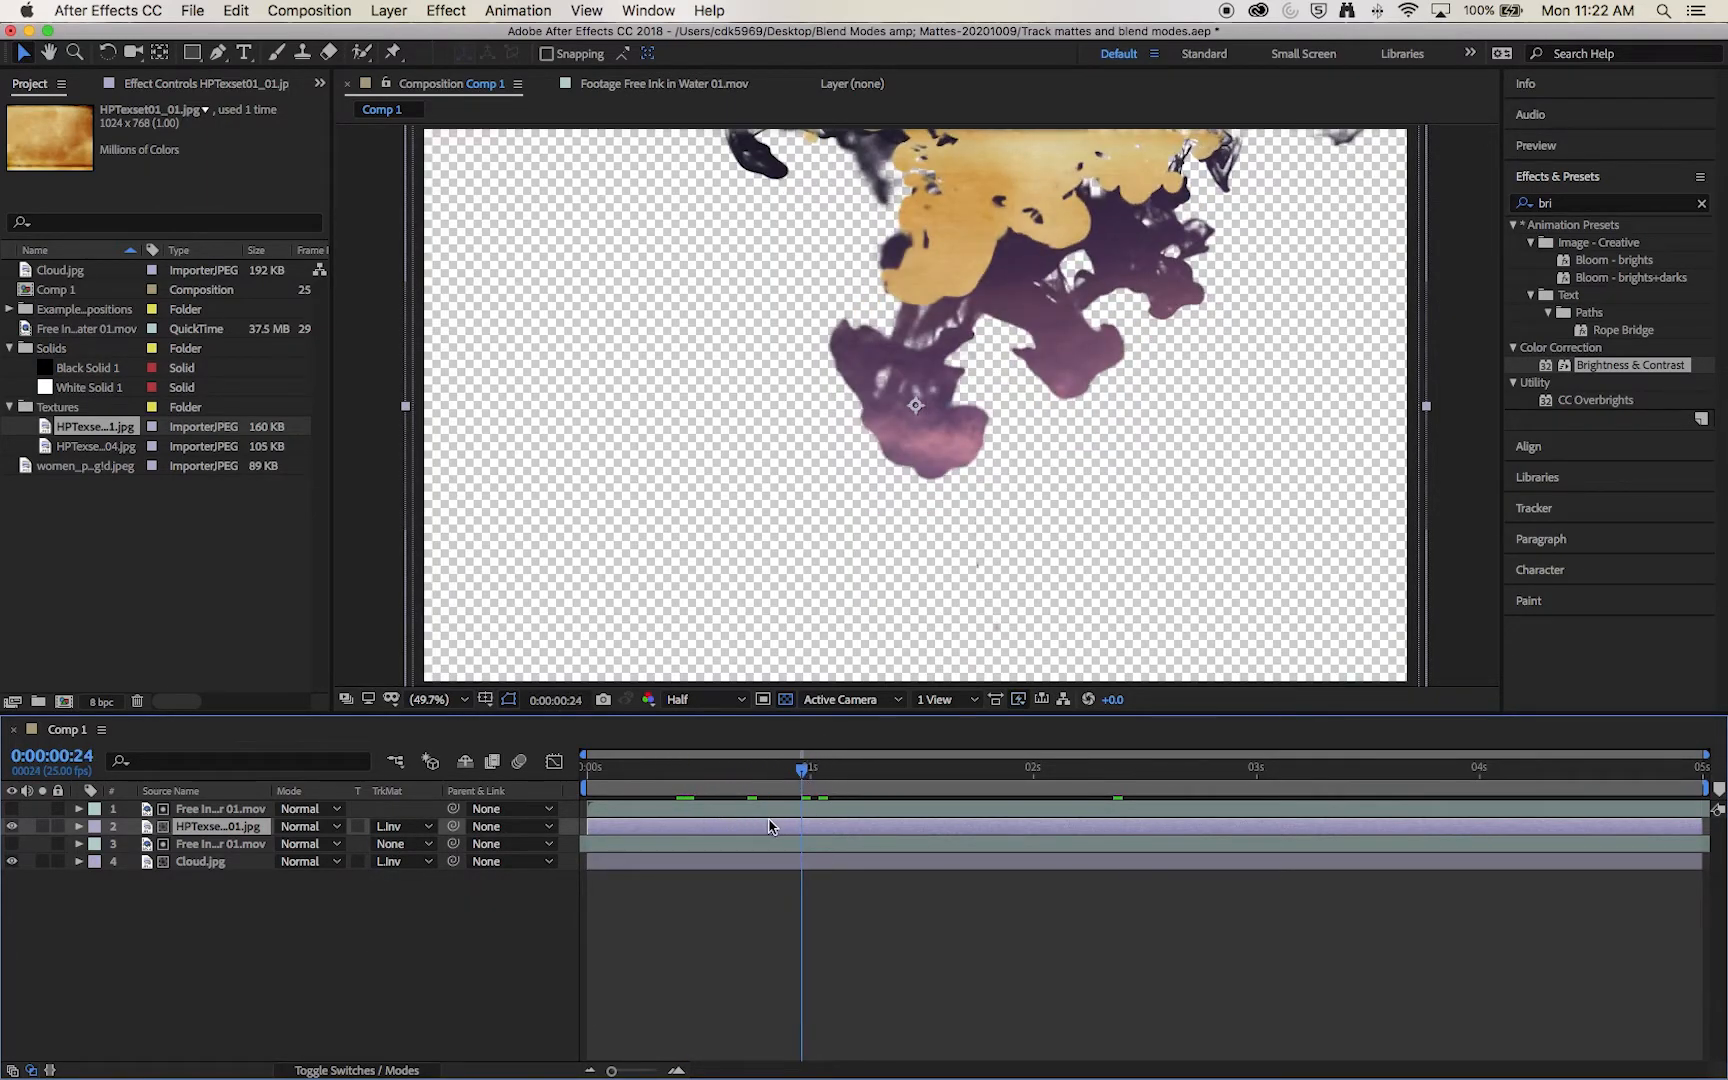
Step: Rotate the top ink matte layer by about 180 degrees so its ink rises from the frame's lower edge
left_click(194, 812)
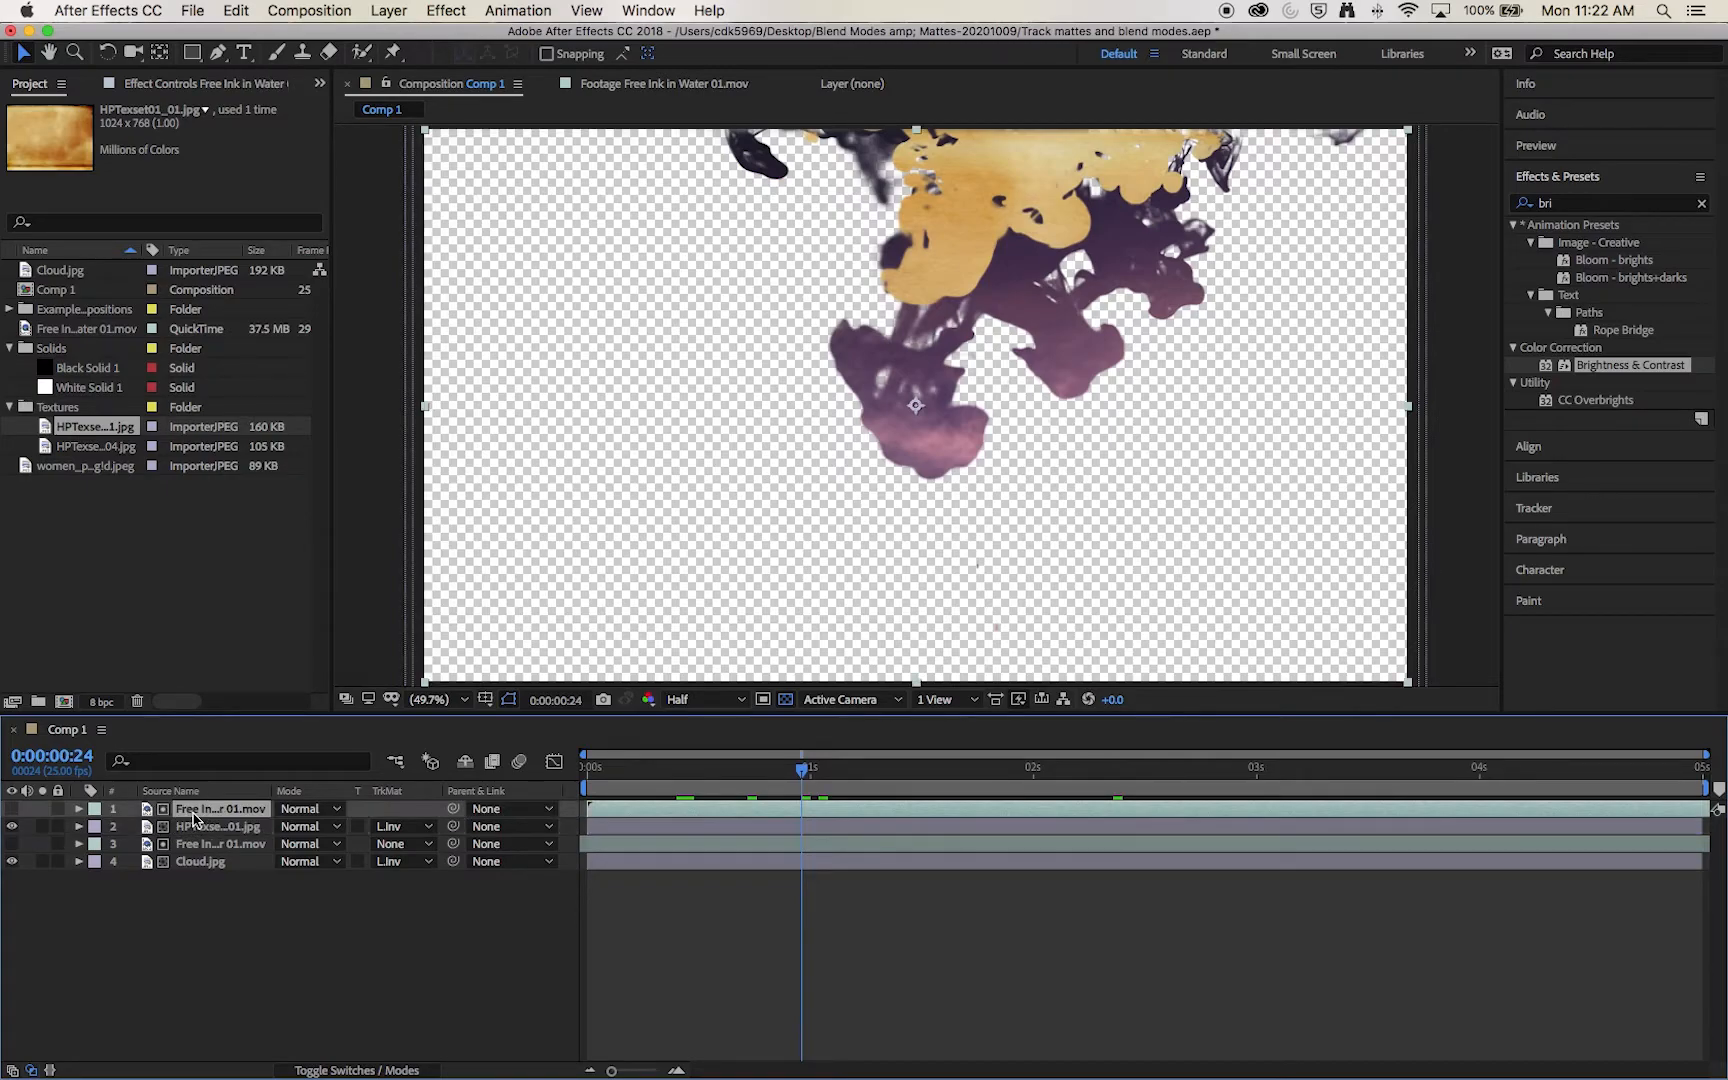
left_click(213, 830)
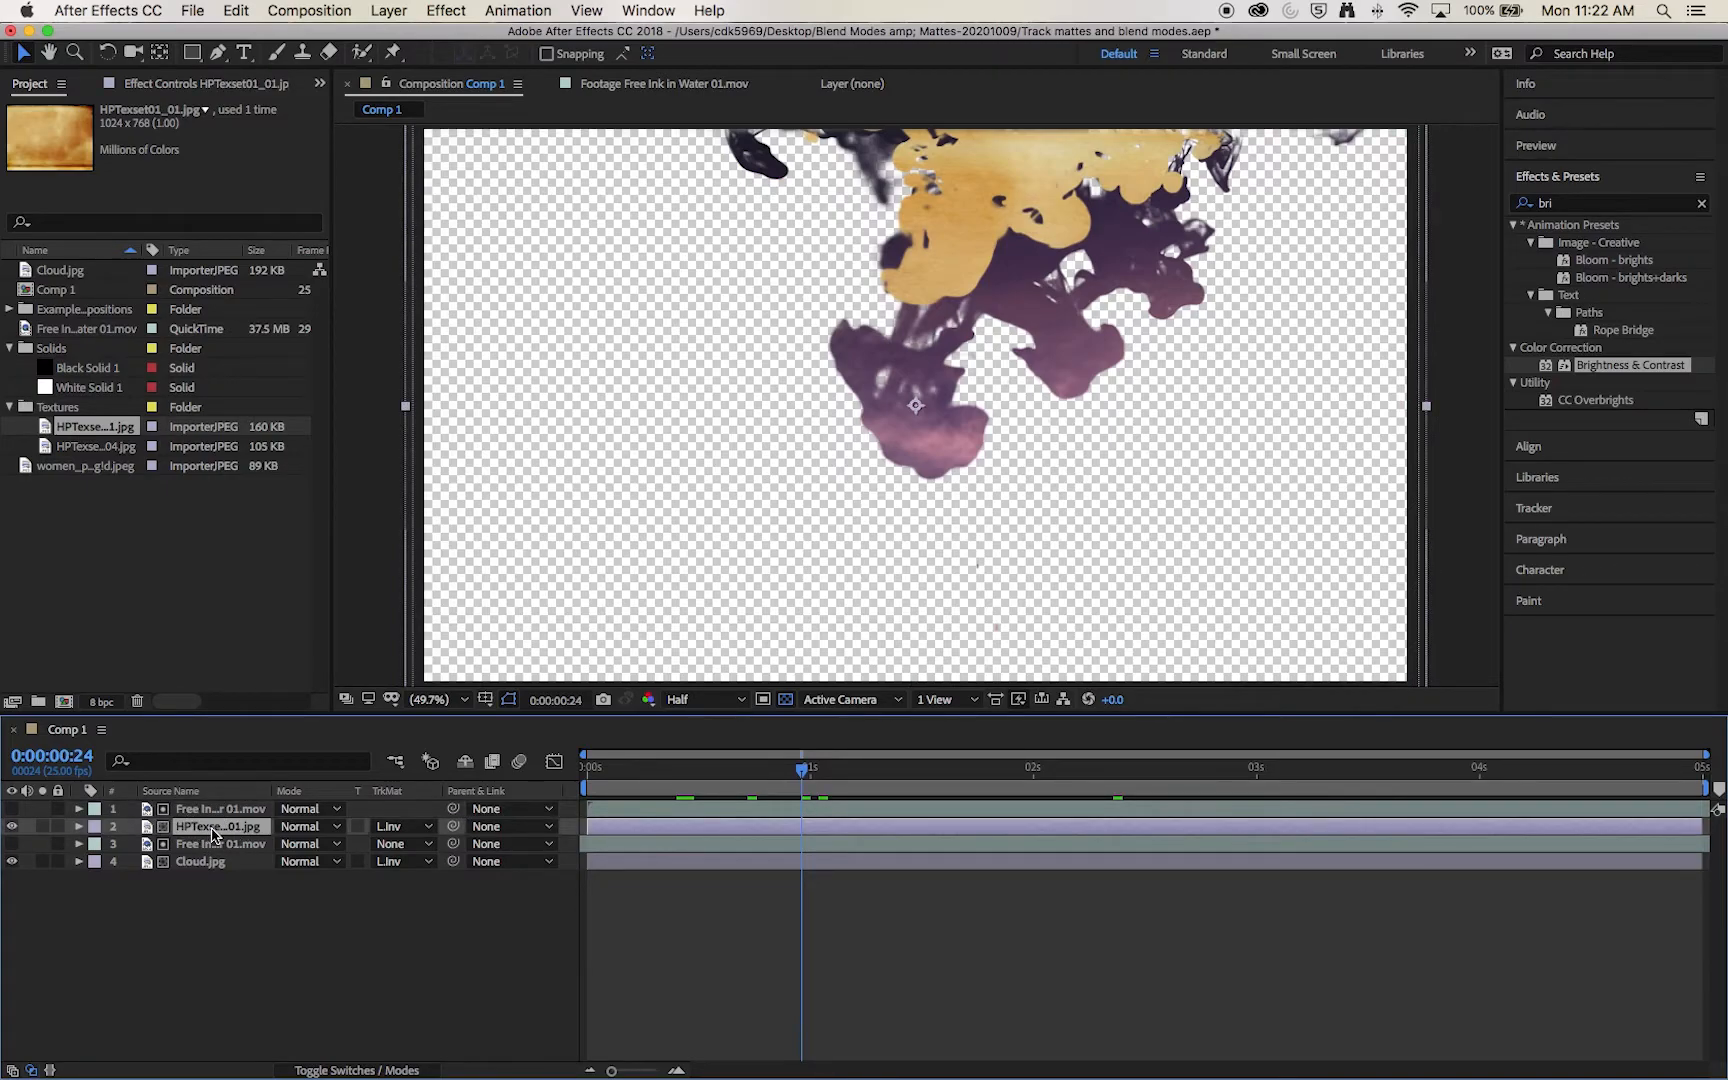
left_click(223, 814)
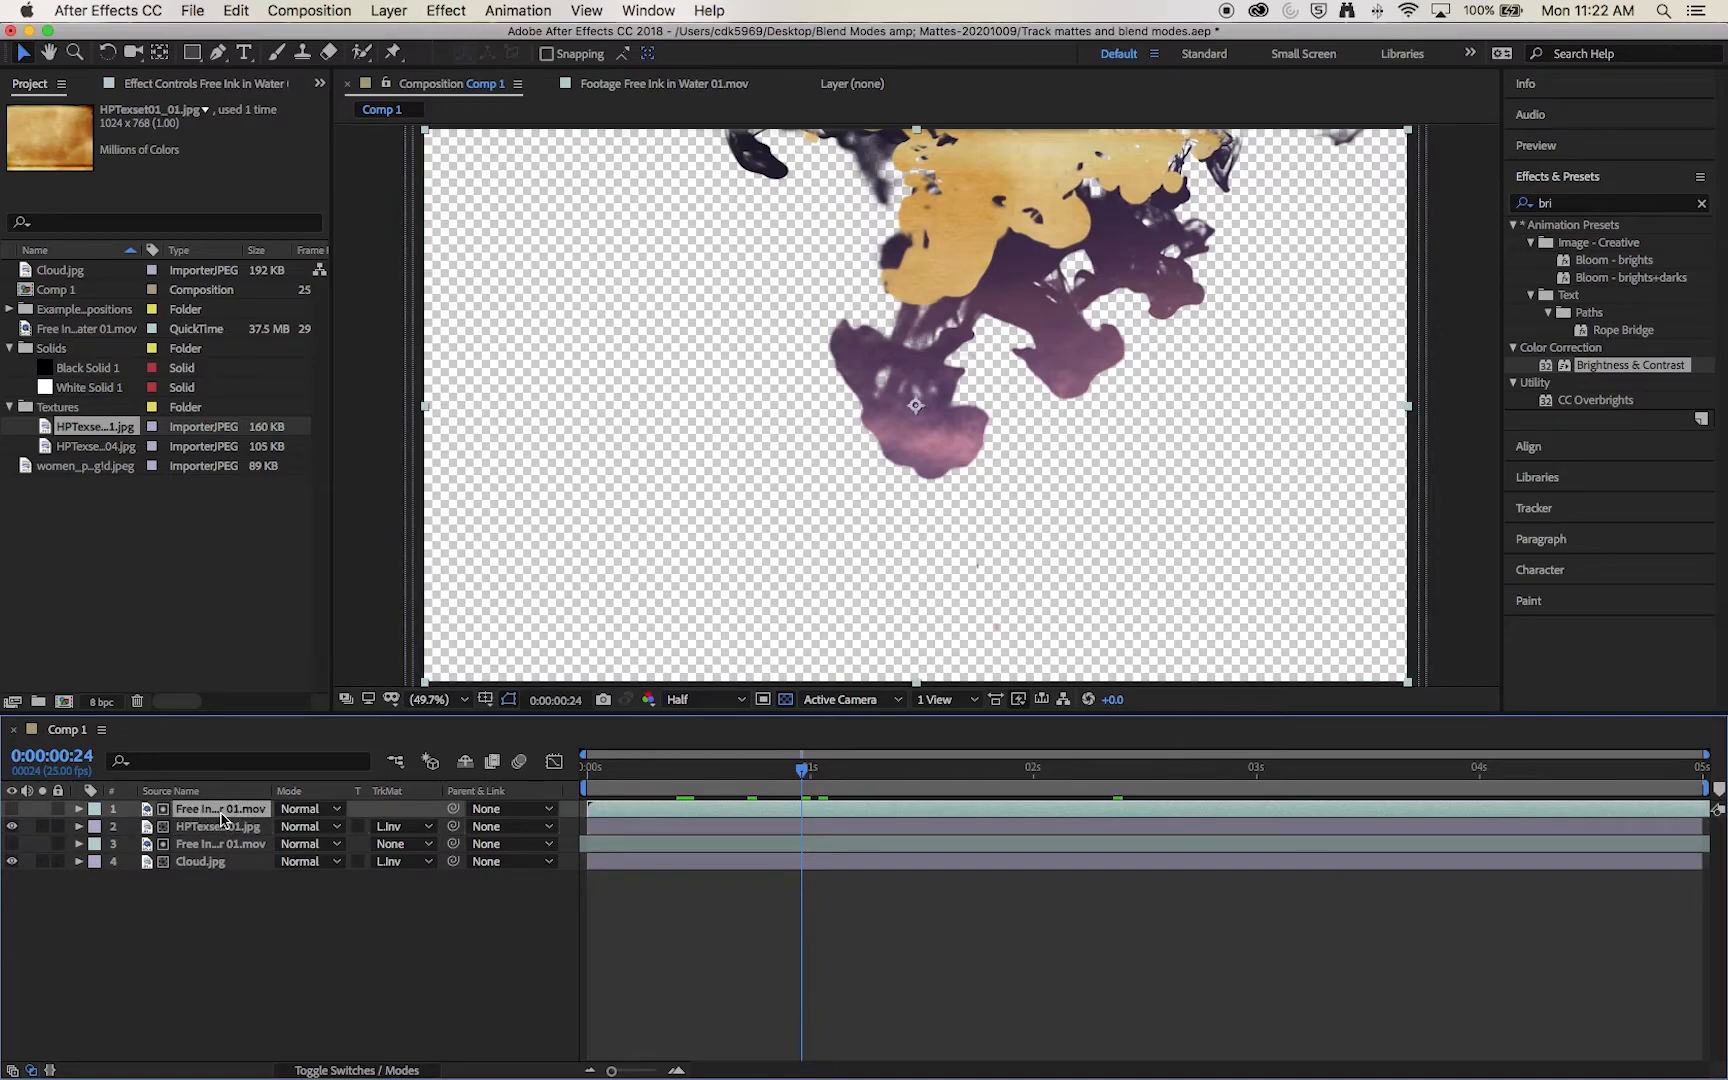
key("w")
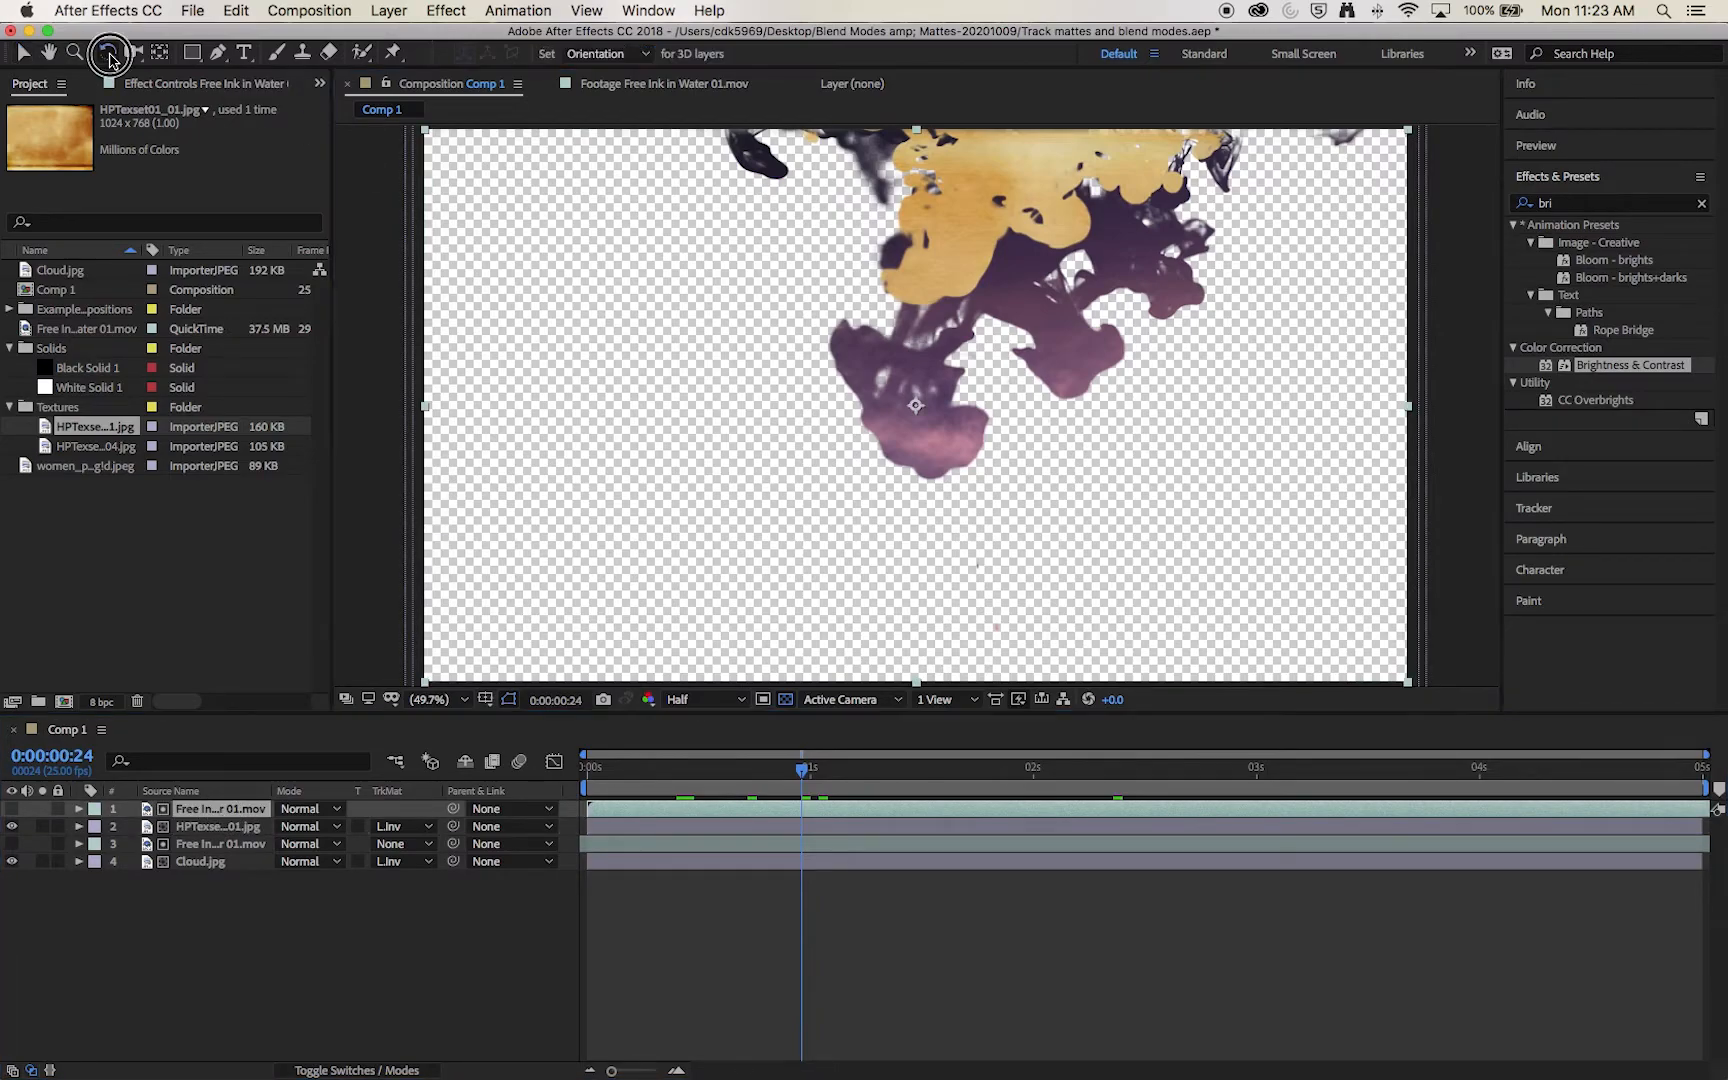
left_click_drag(592, 306, 1256, 538)
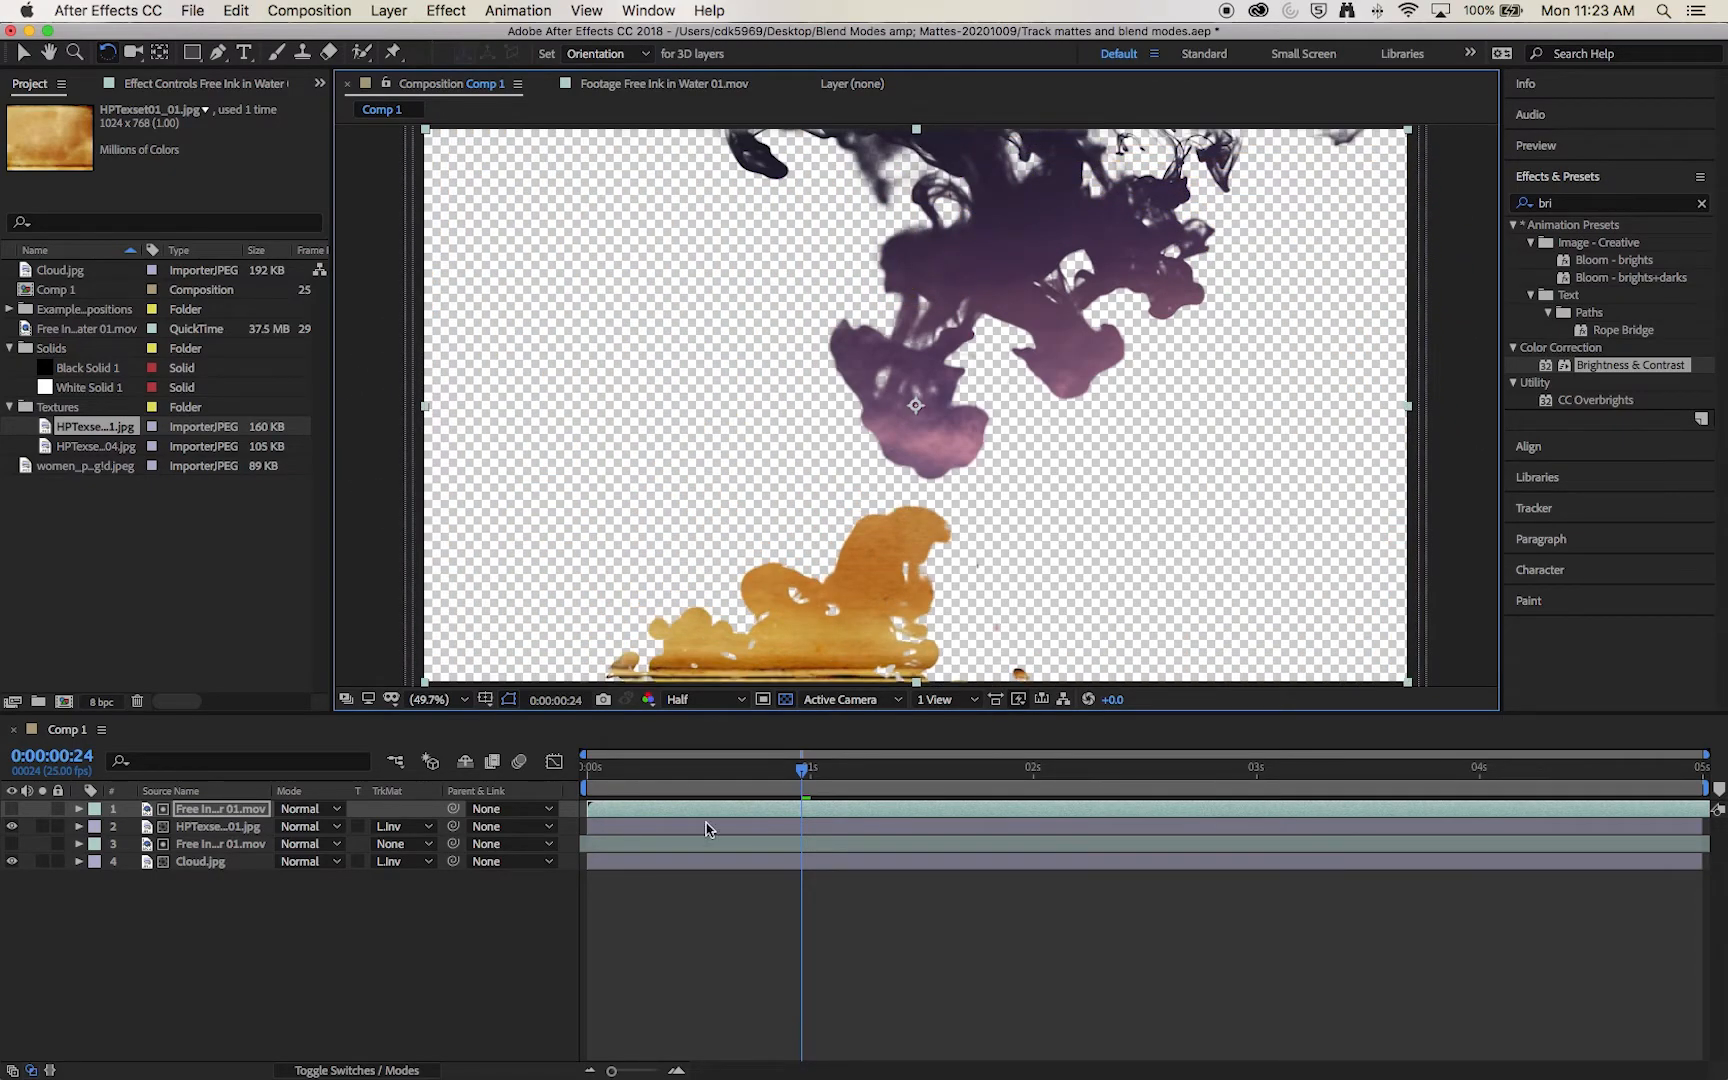
Step: Preview the cloud and texture inks together from the start of the composition and stop playback
left_click_drag(713, 771, 580, 773)
key("space")
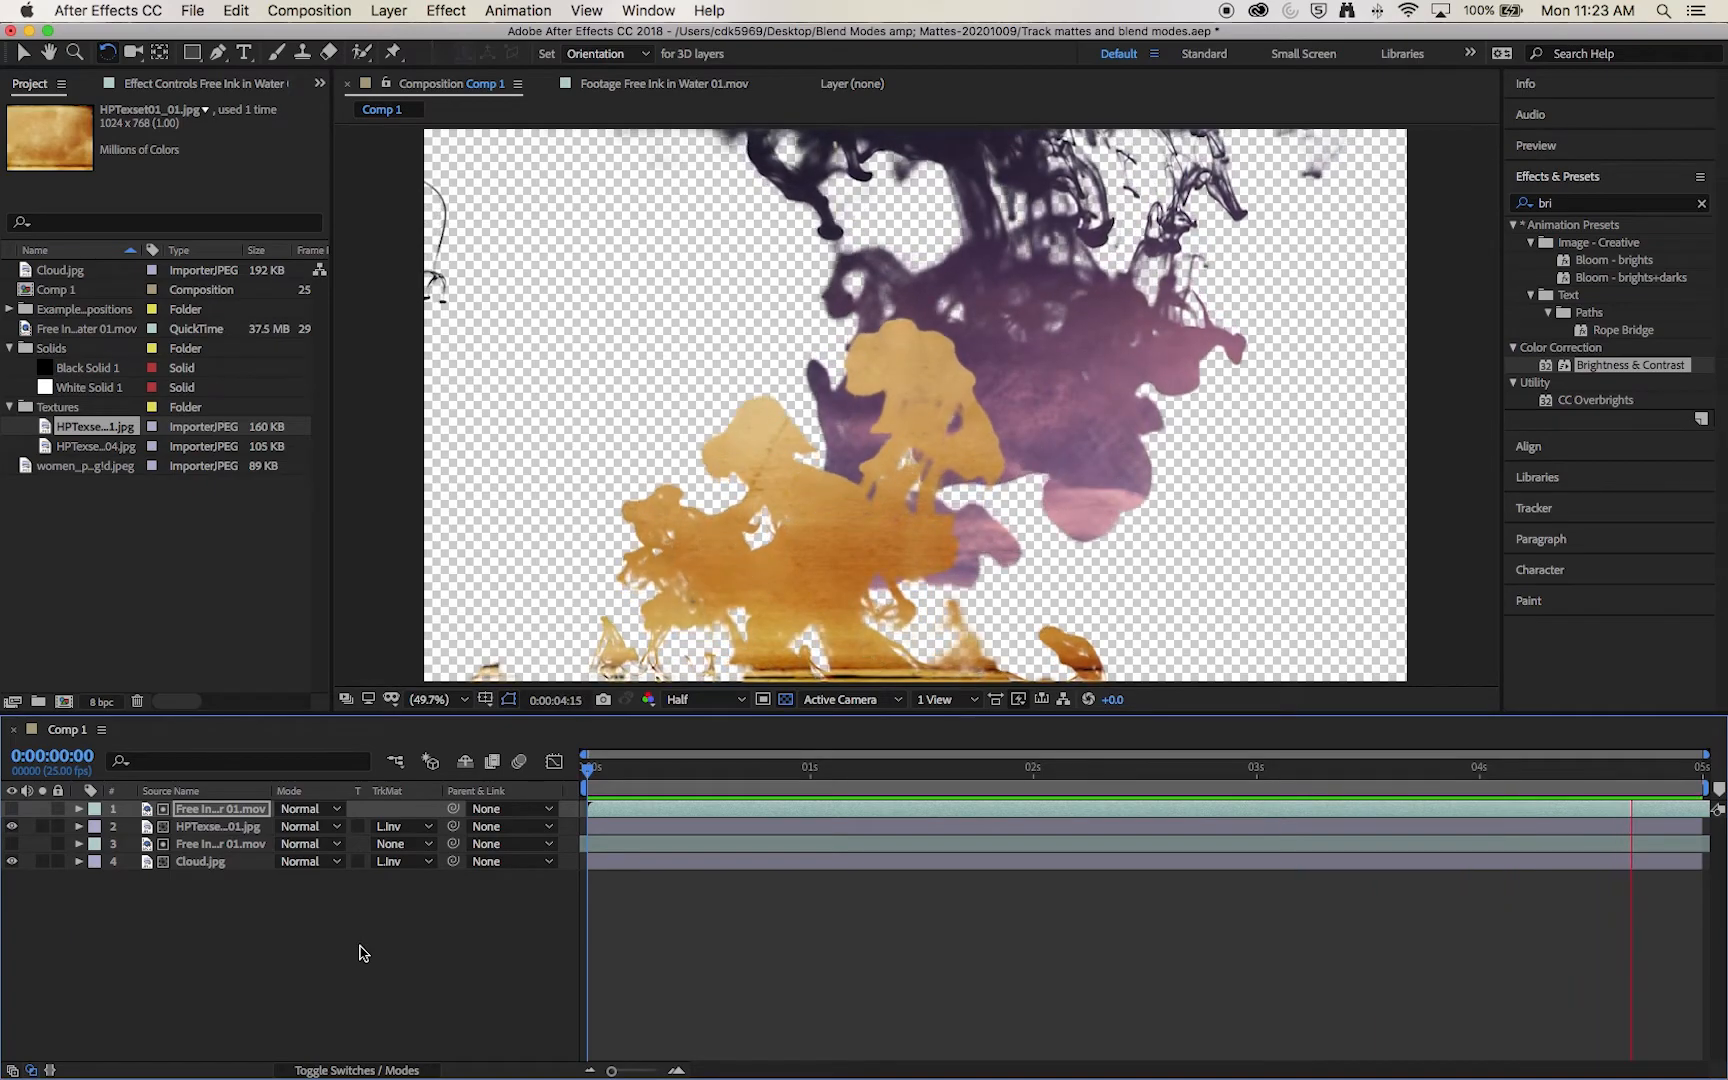
key("space")
Step: Add HPTexset01_04.jpg as the bottom layer of Comp 1 and enlarge it to cover the whole frame
left_click_drag(97, 448, 189, 893)
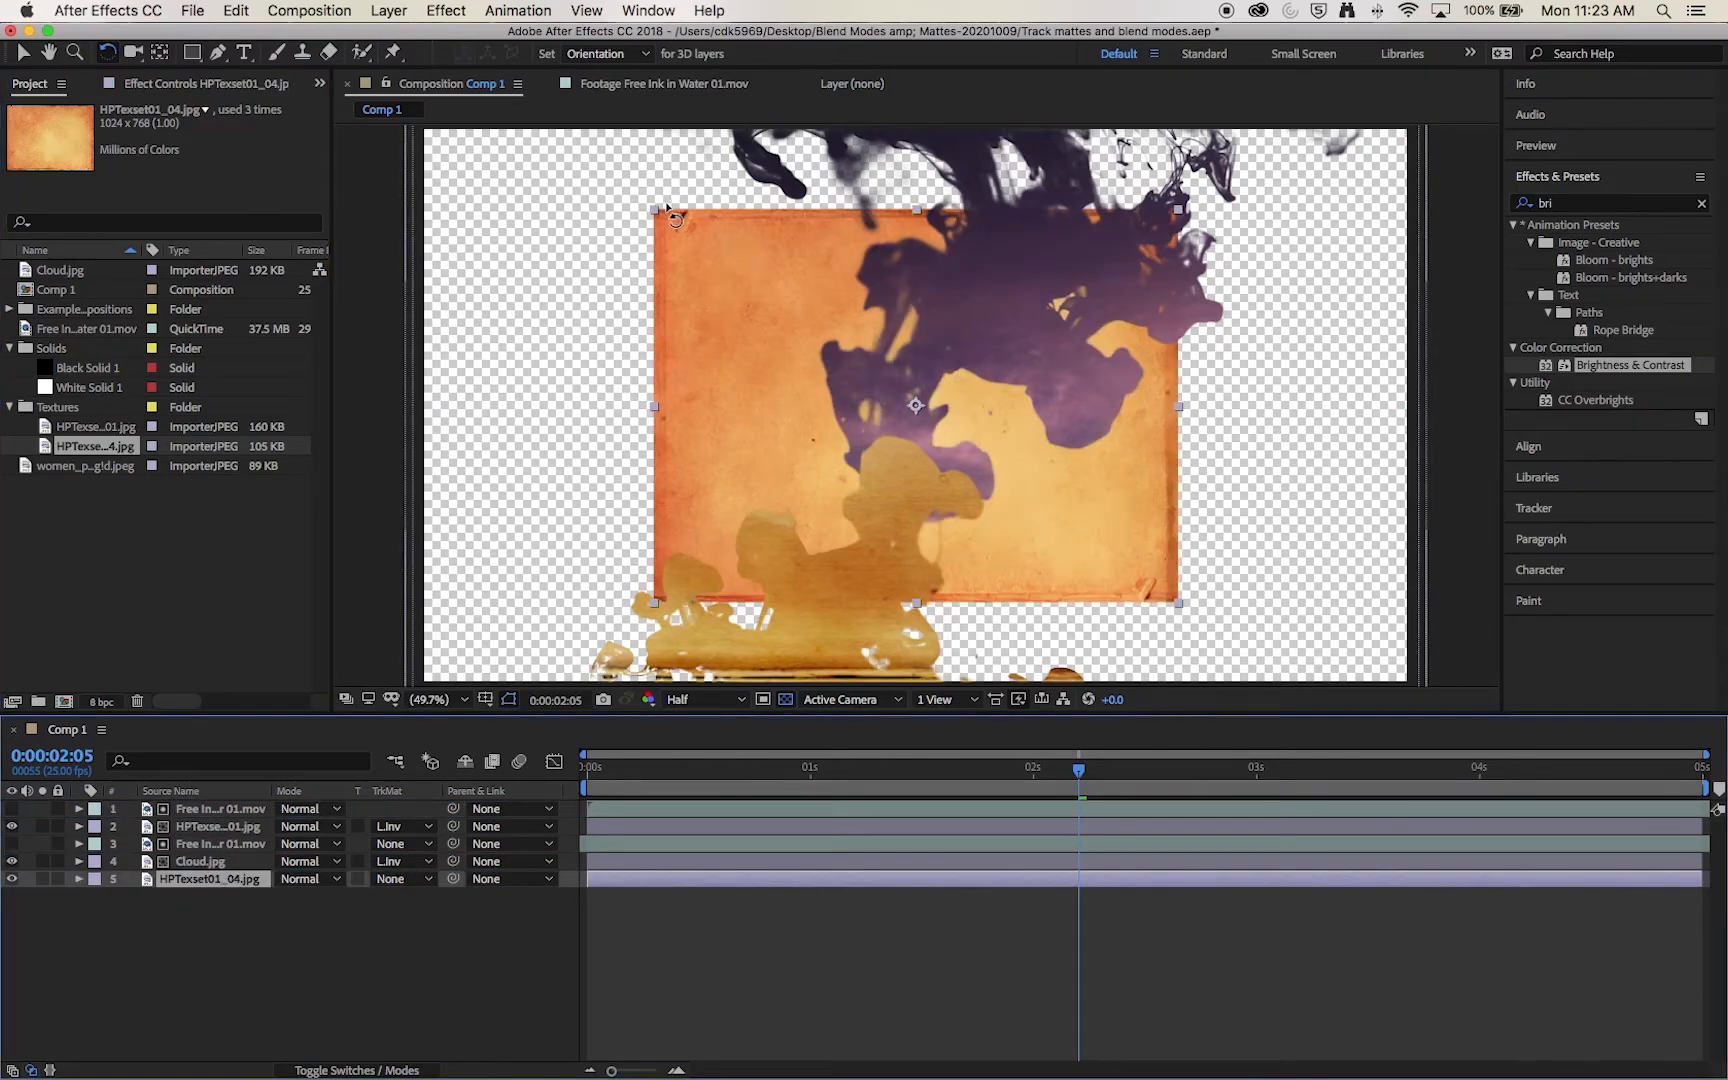
key("v")
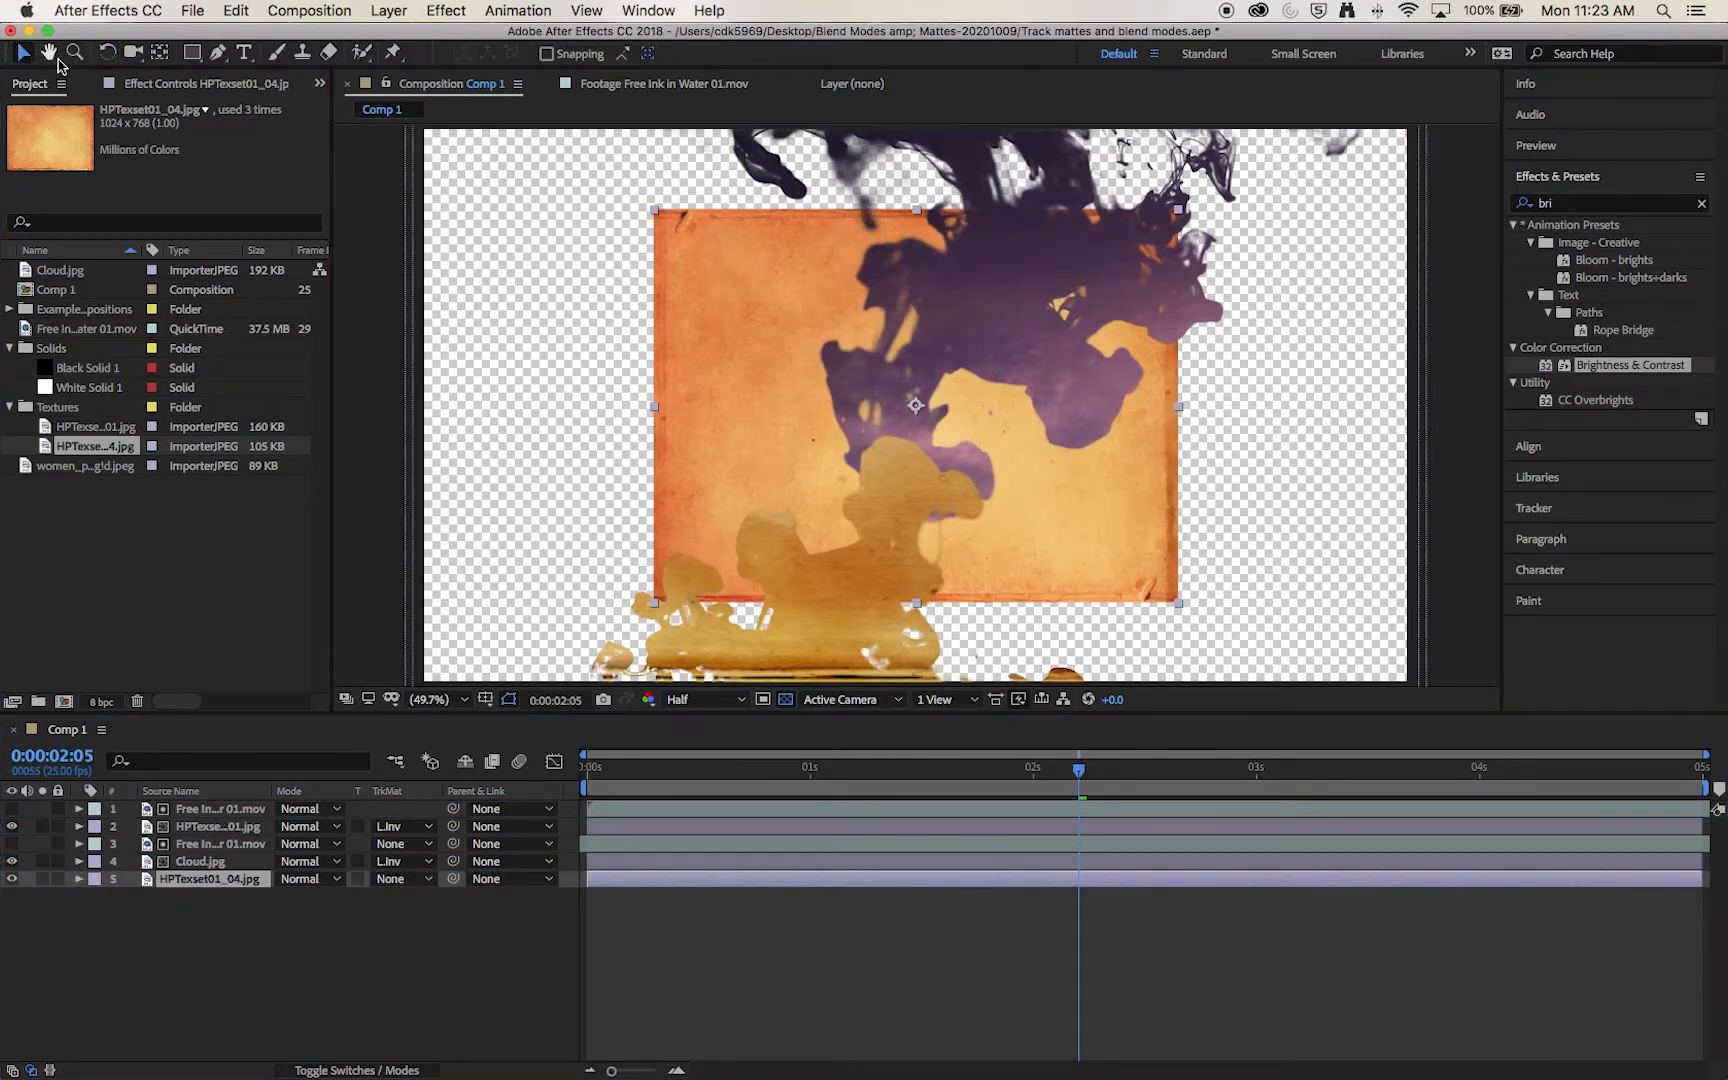
left_click_drag(657, 212, 420, 128)
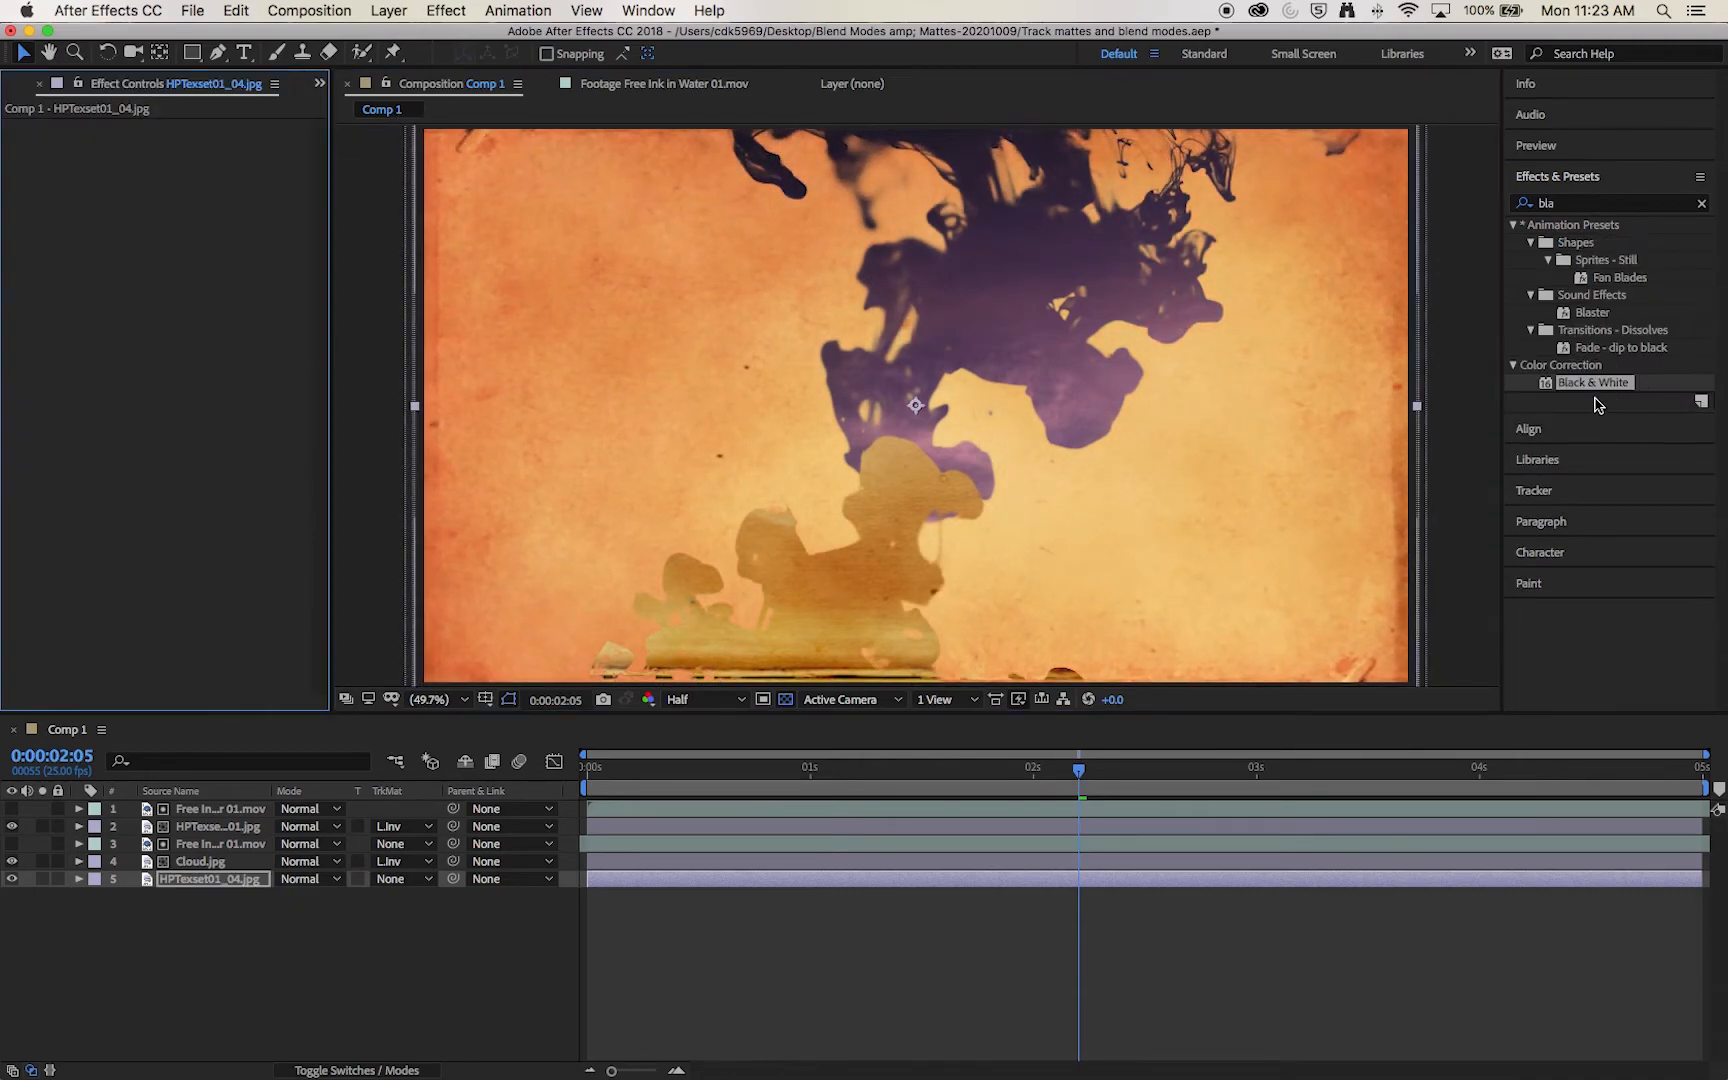
Step: Apply Black & White and Levels to HPTexset01_04.jpg with Input Black 39, Input White 210 and Gamma 1.03, and preview Comp 1 from the start
left_click_drag(1598, 382, 184, 884)
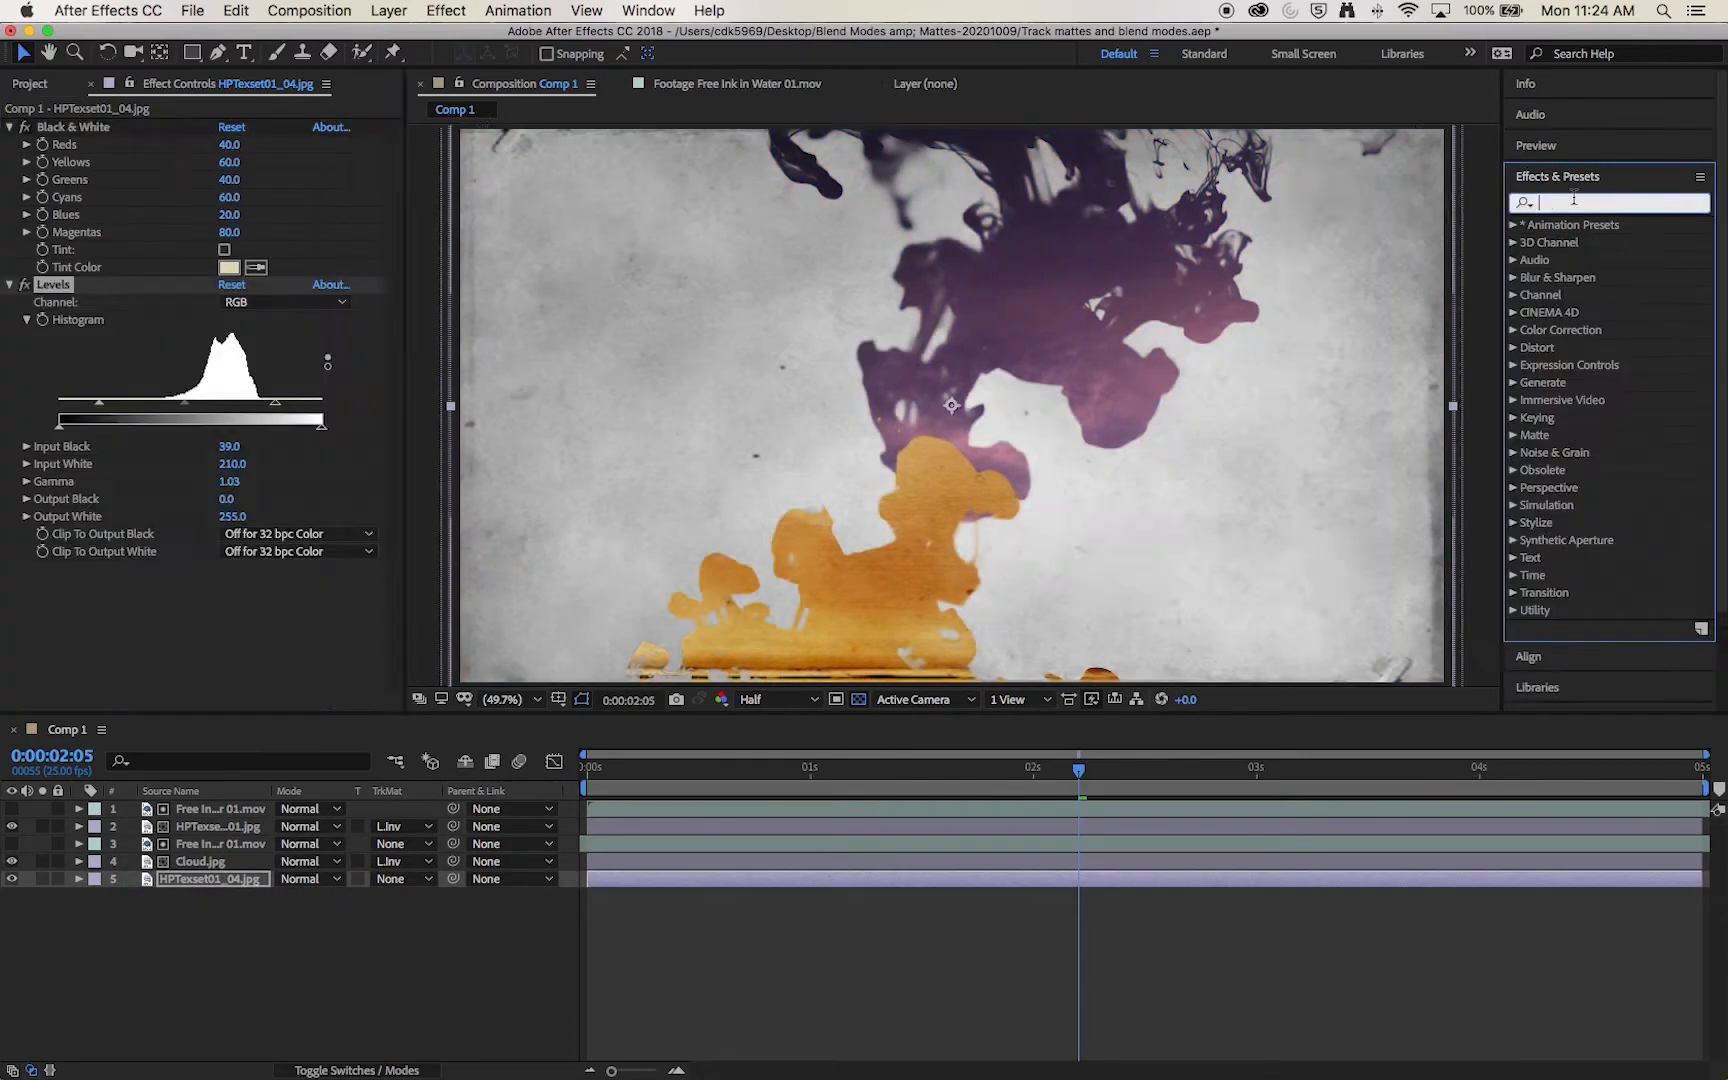
left_click_drag(701, 767, 553, 785)
key("space")
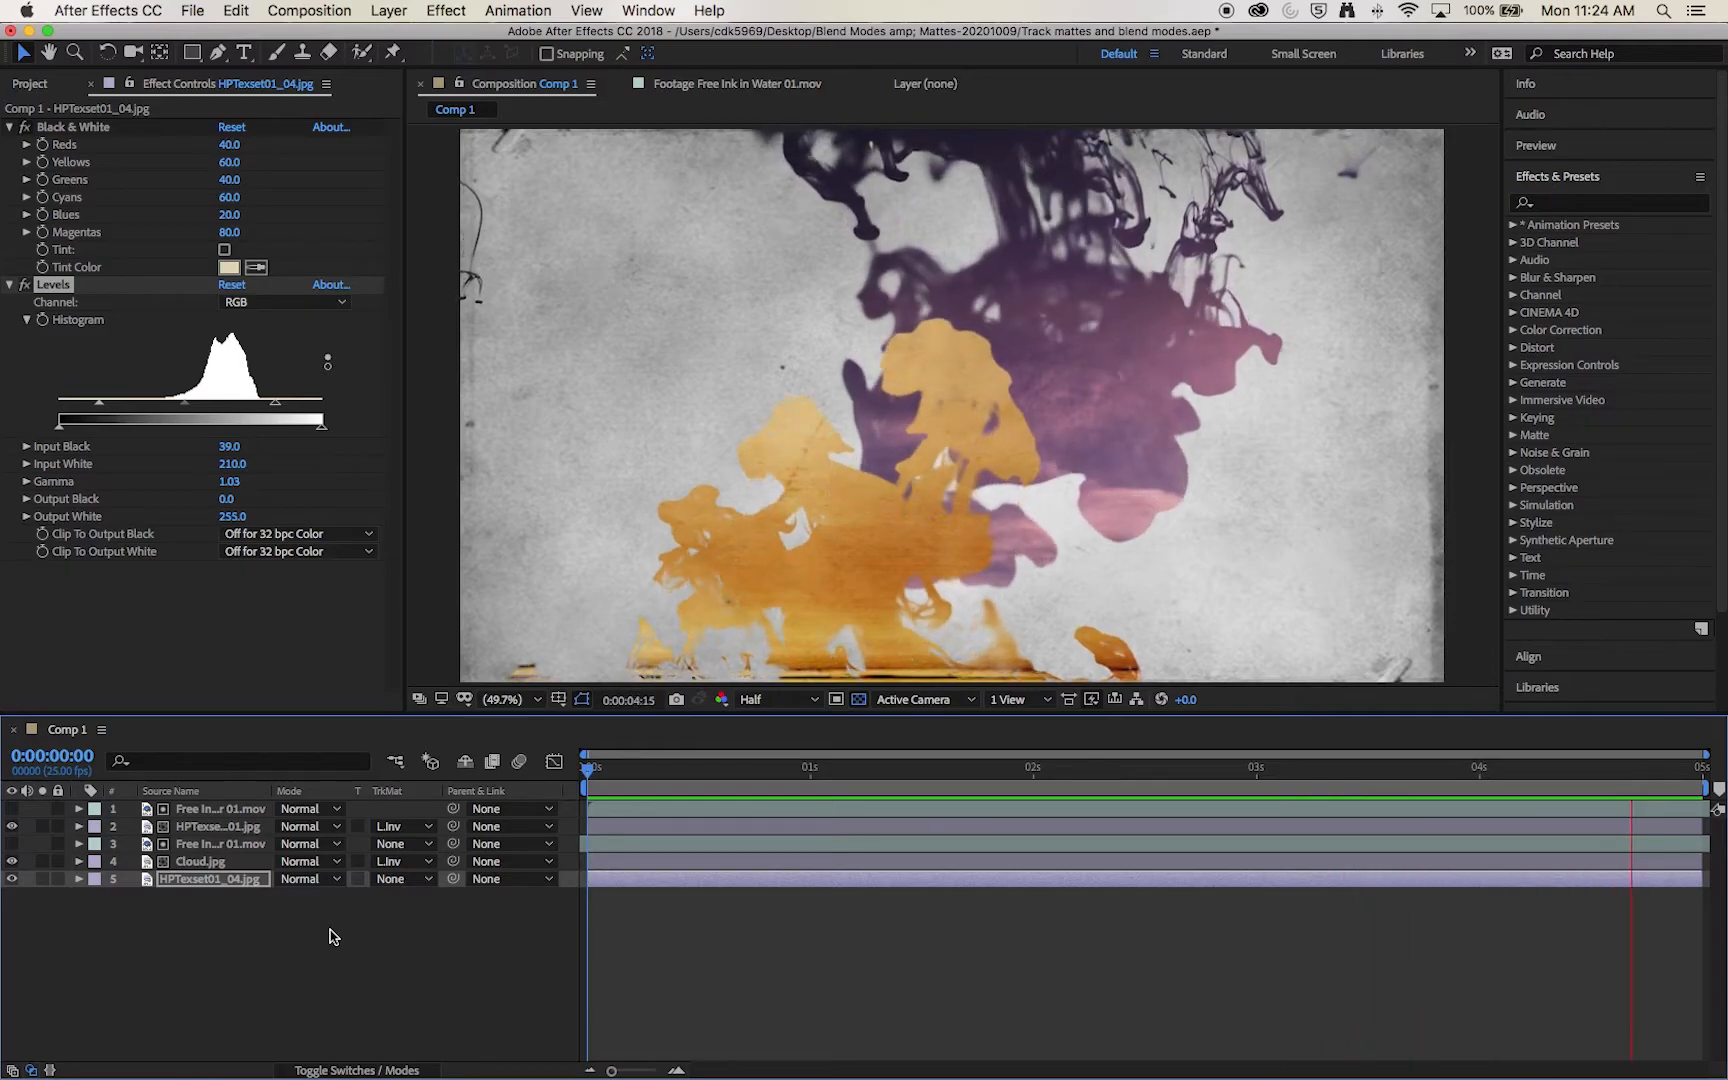
key("space")
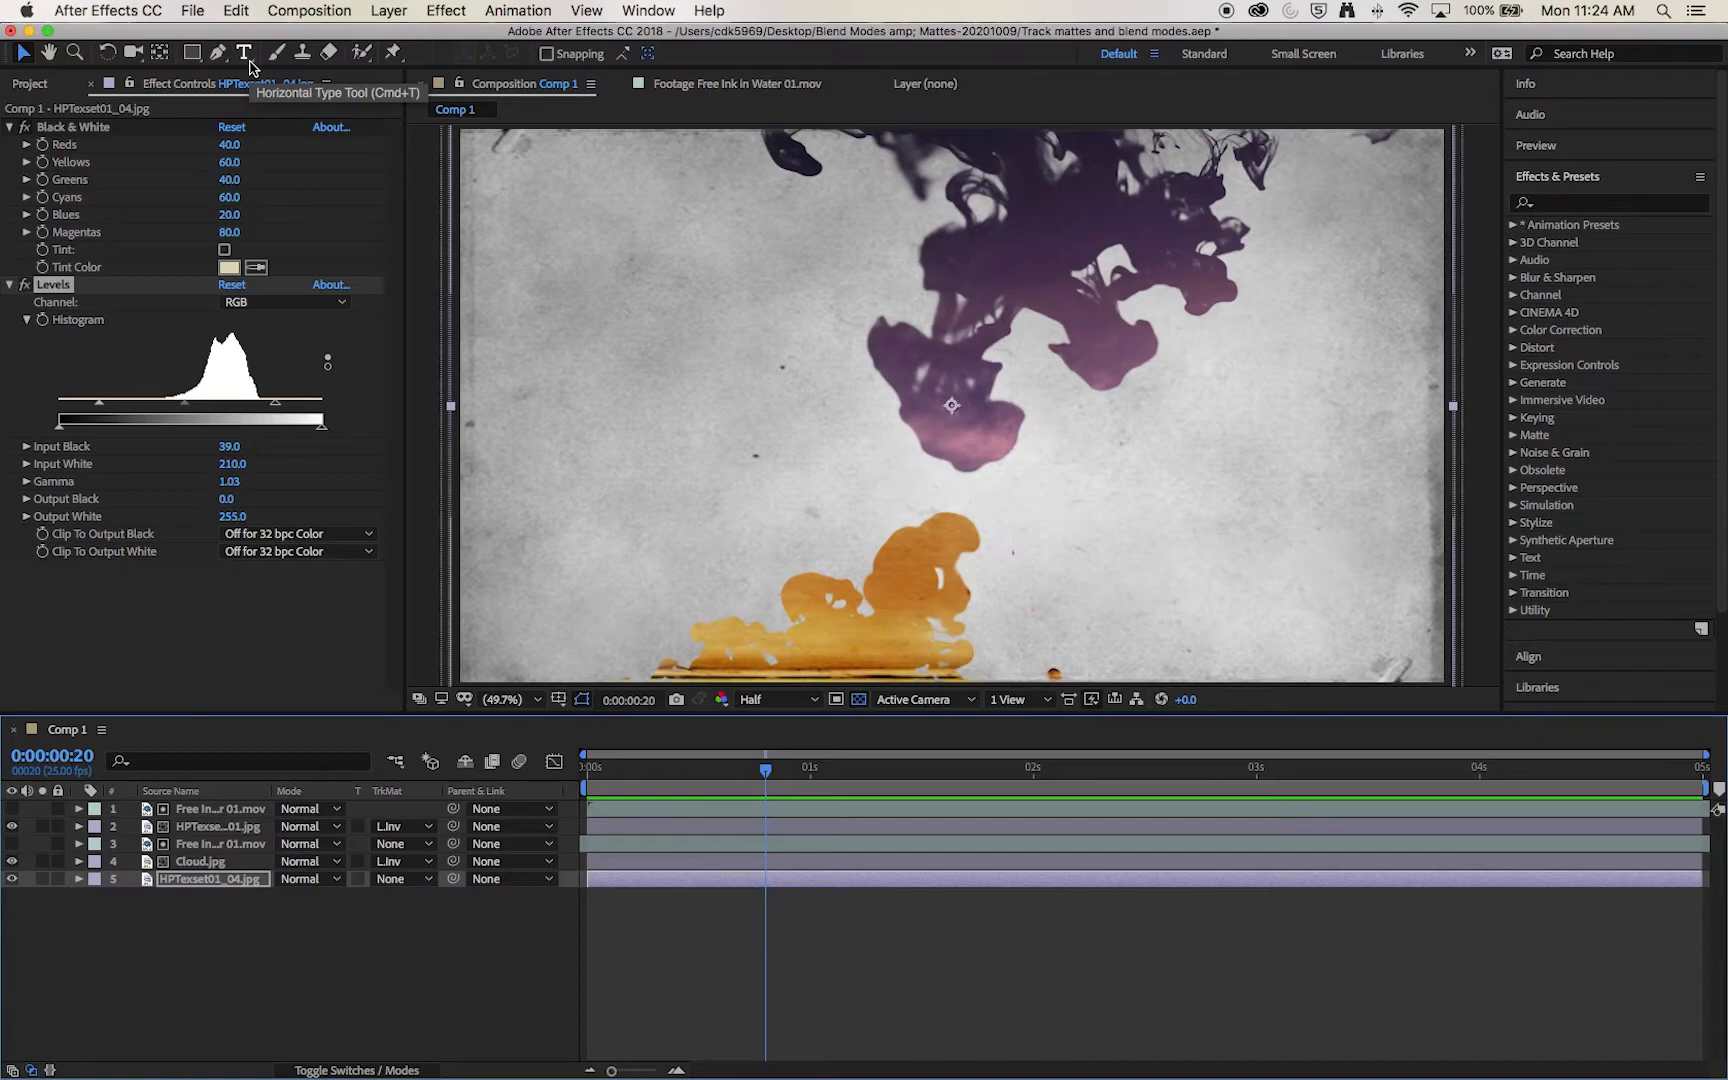
Step: Create a wide text box across the frame, layered just above HPTexset01_04.jpg, reading "Netflix Original Series"
left_click(246, 56)
left_click_drag(521, 297, 1376, 503)
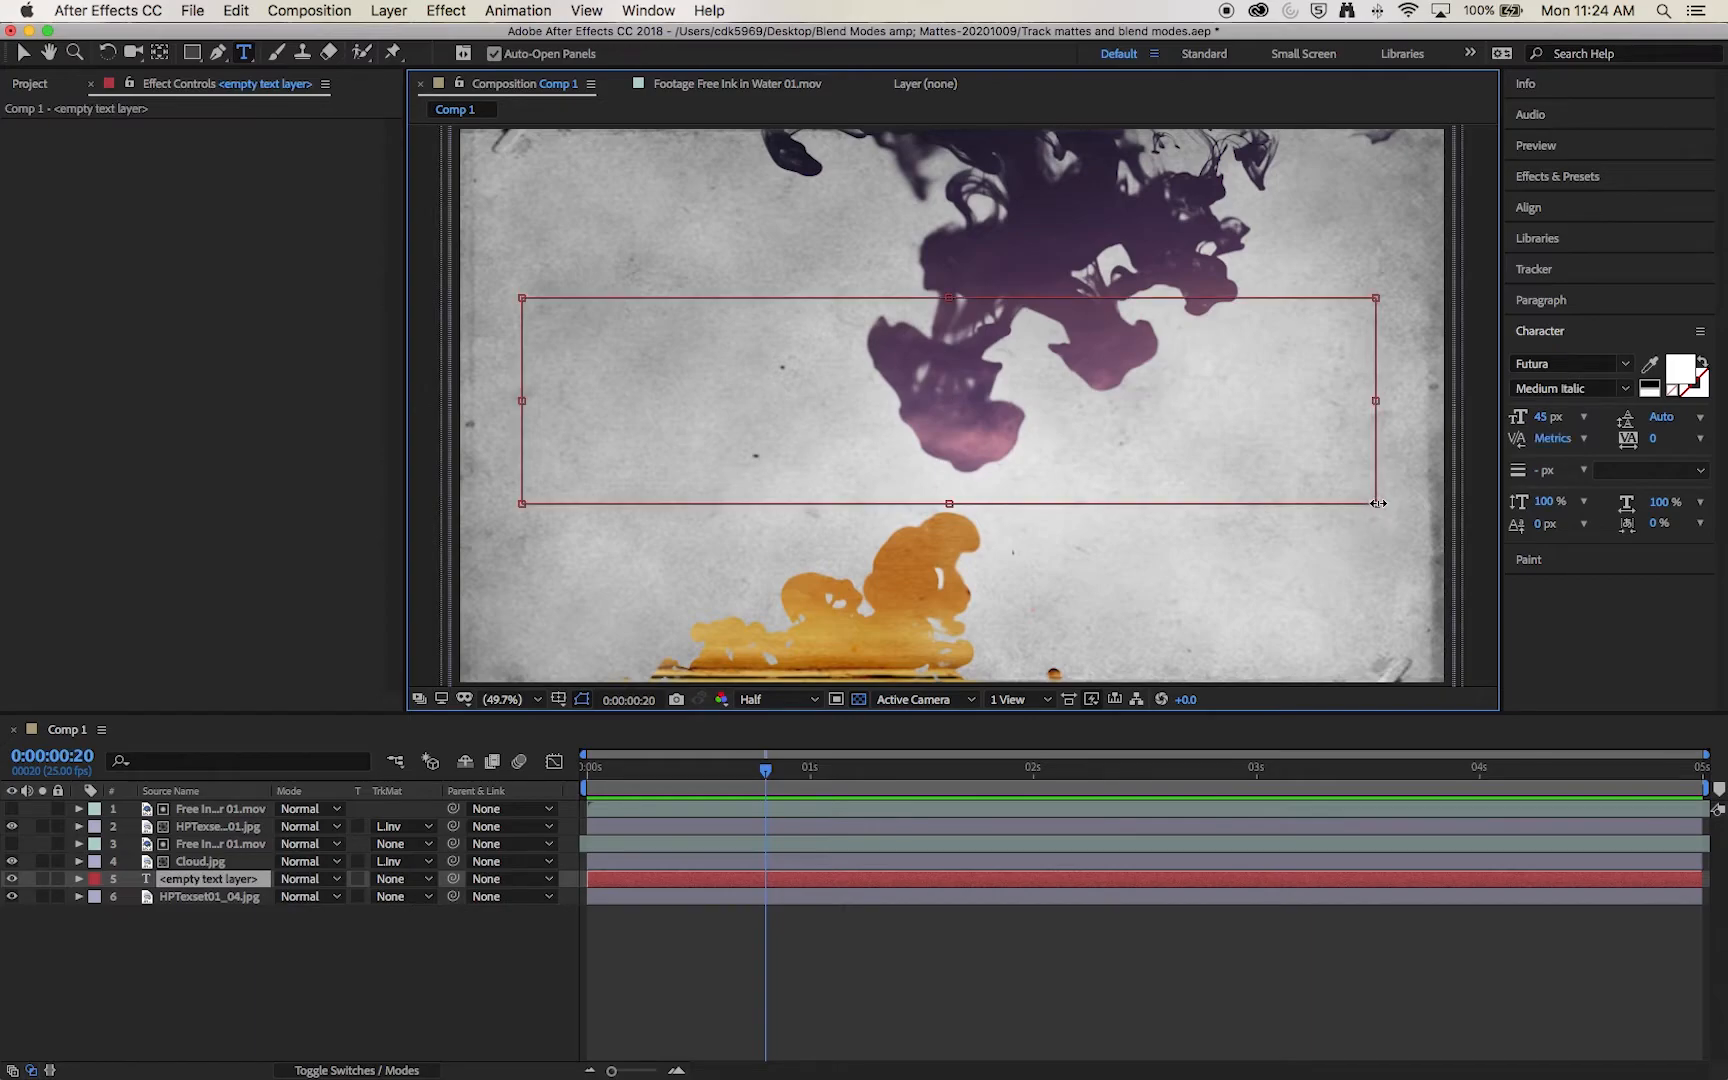
type("T")
key("BackSpace")
type("Netflixs ORiginal Series")
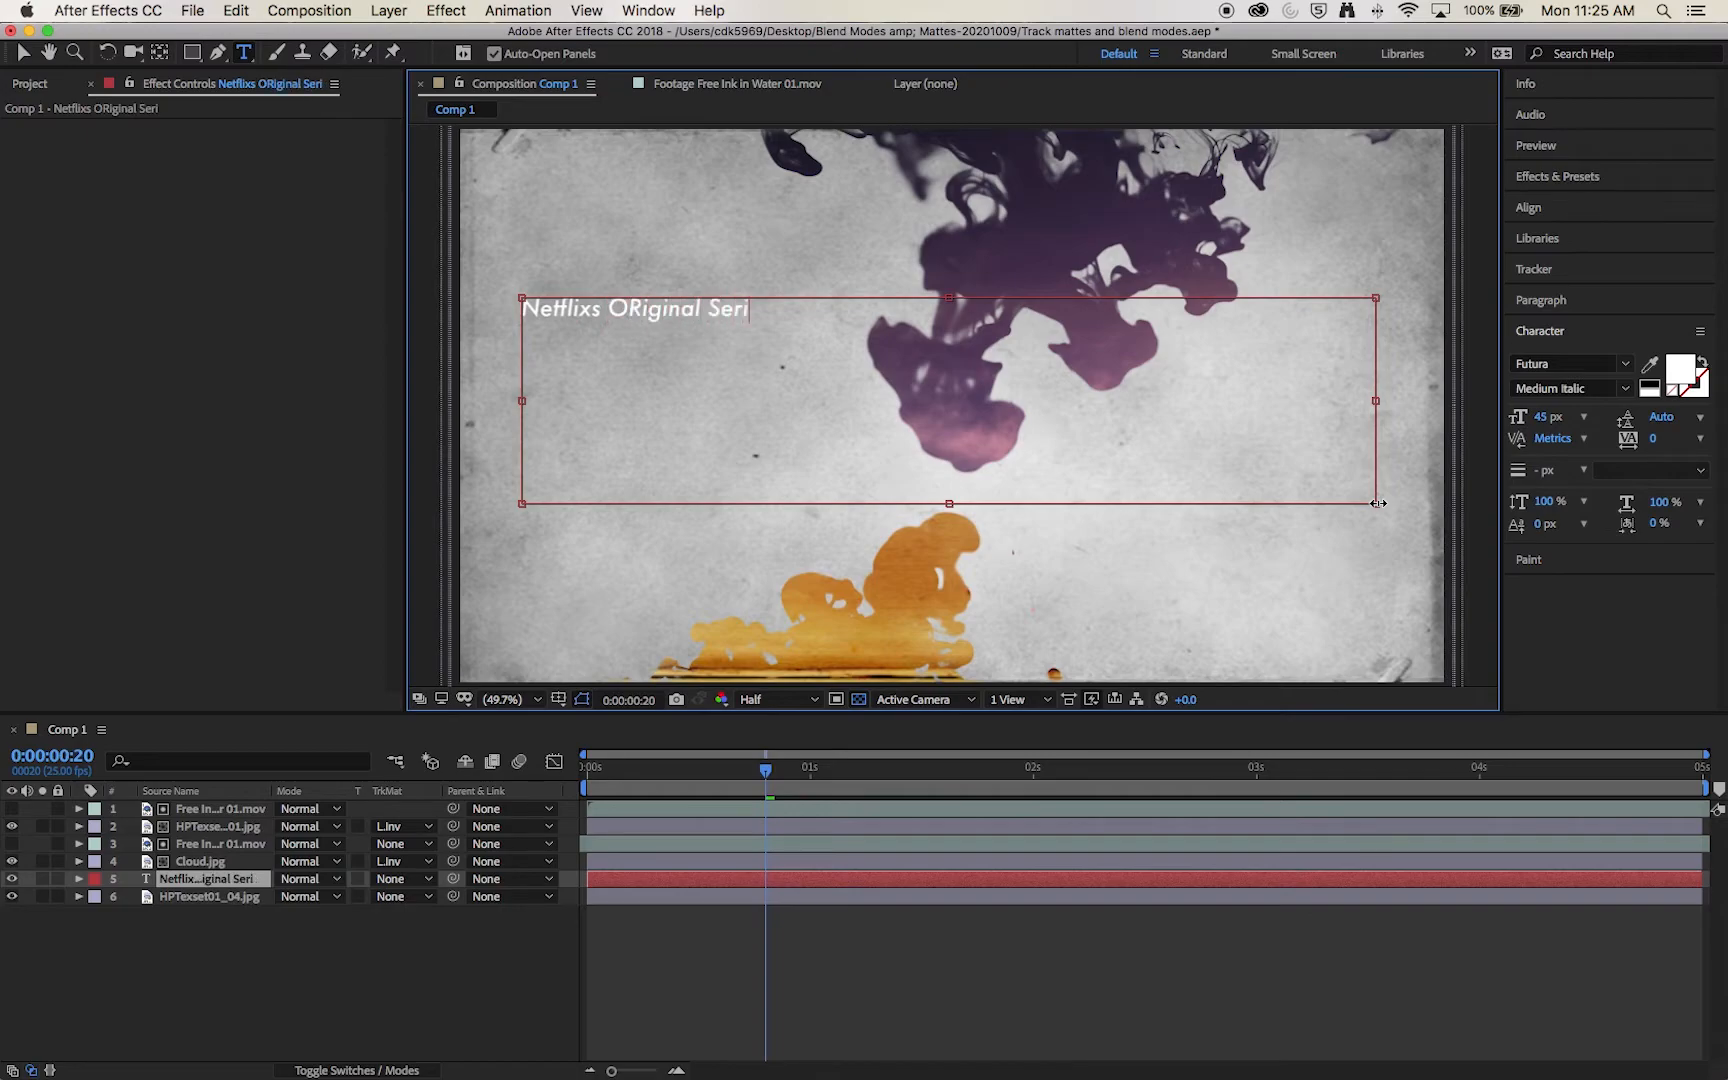
Step: Centre the title text, set its font size to 130 px and its fill colour to red FF0000
key("super+a")
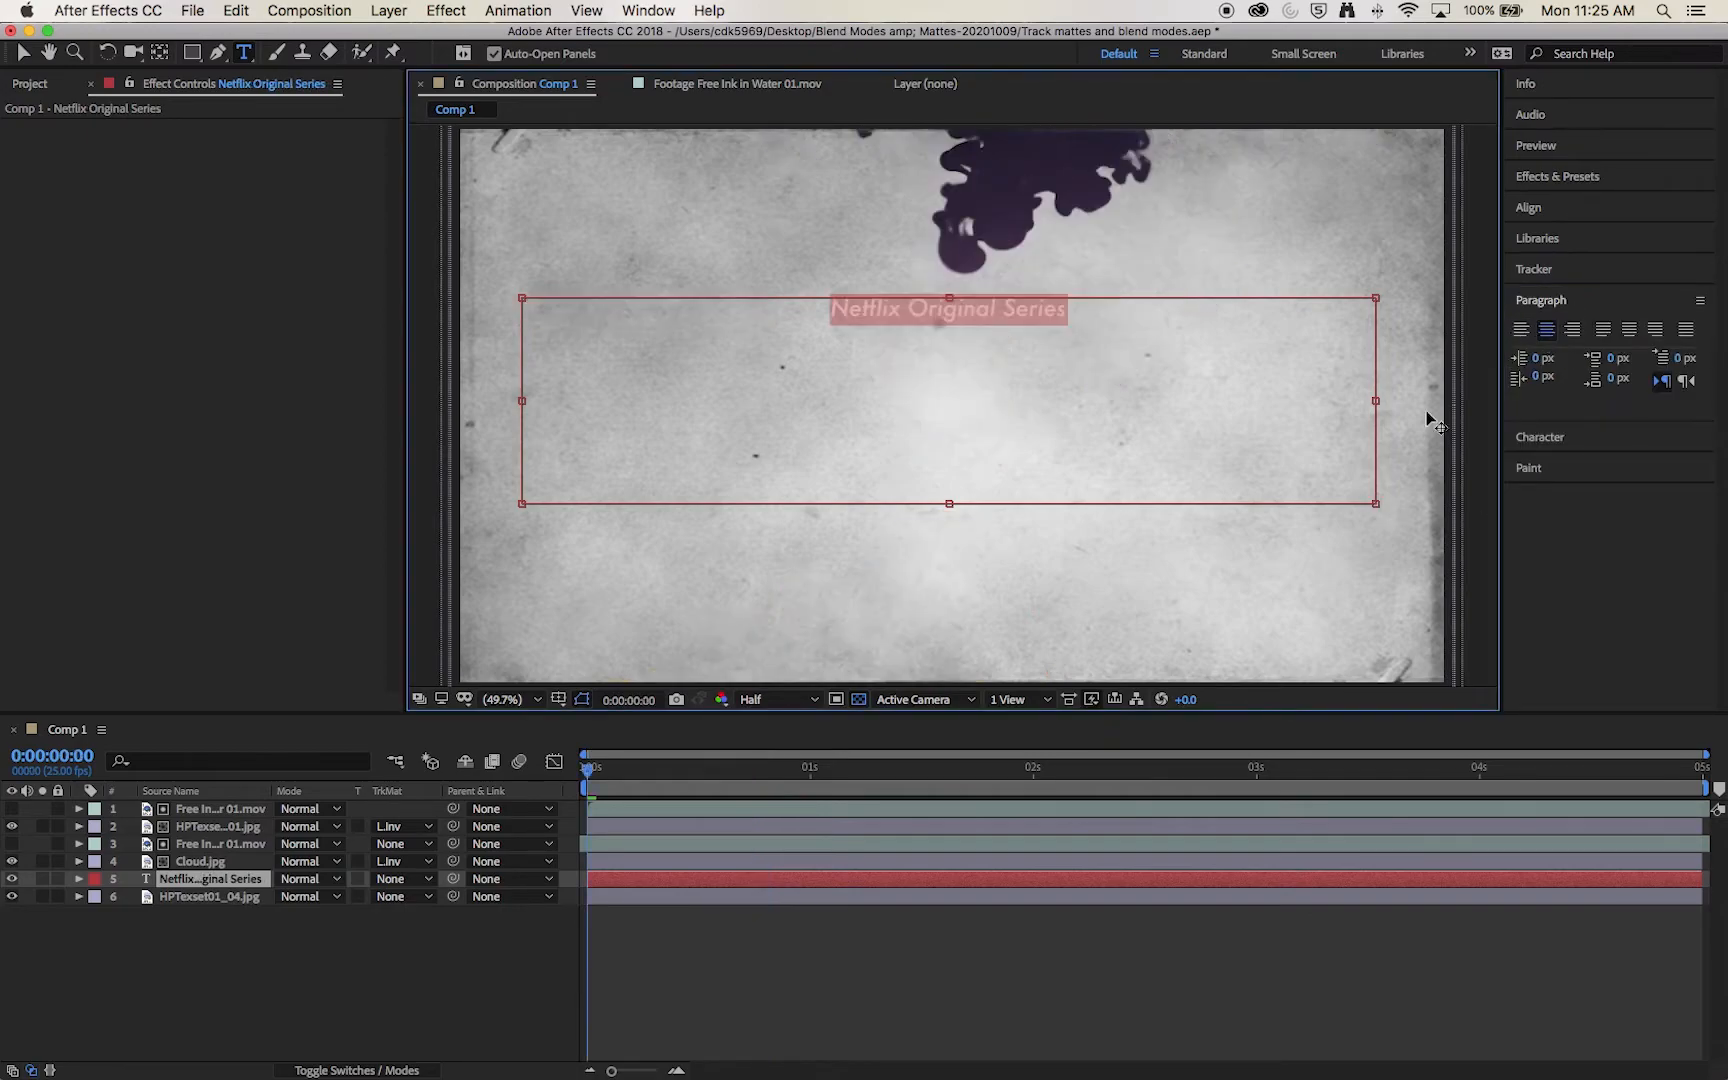
left_click(1555, 437)
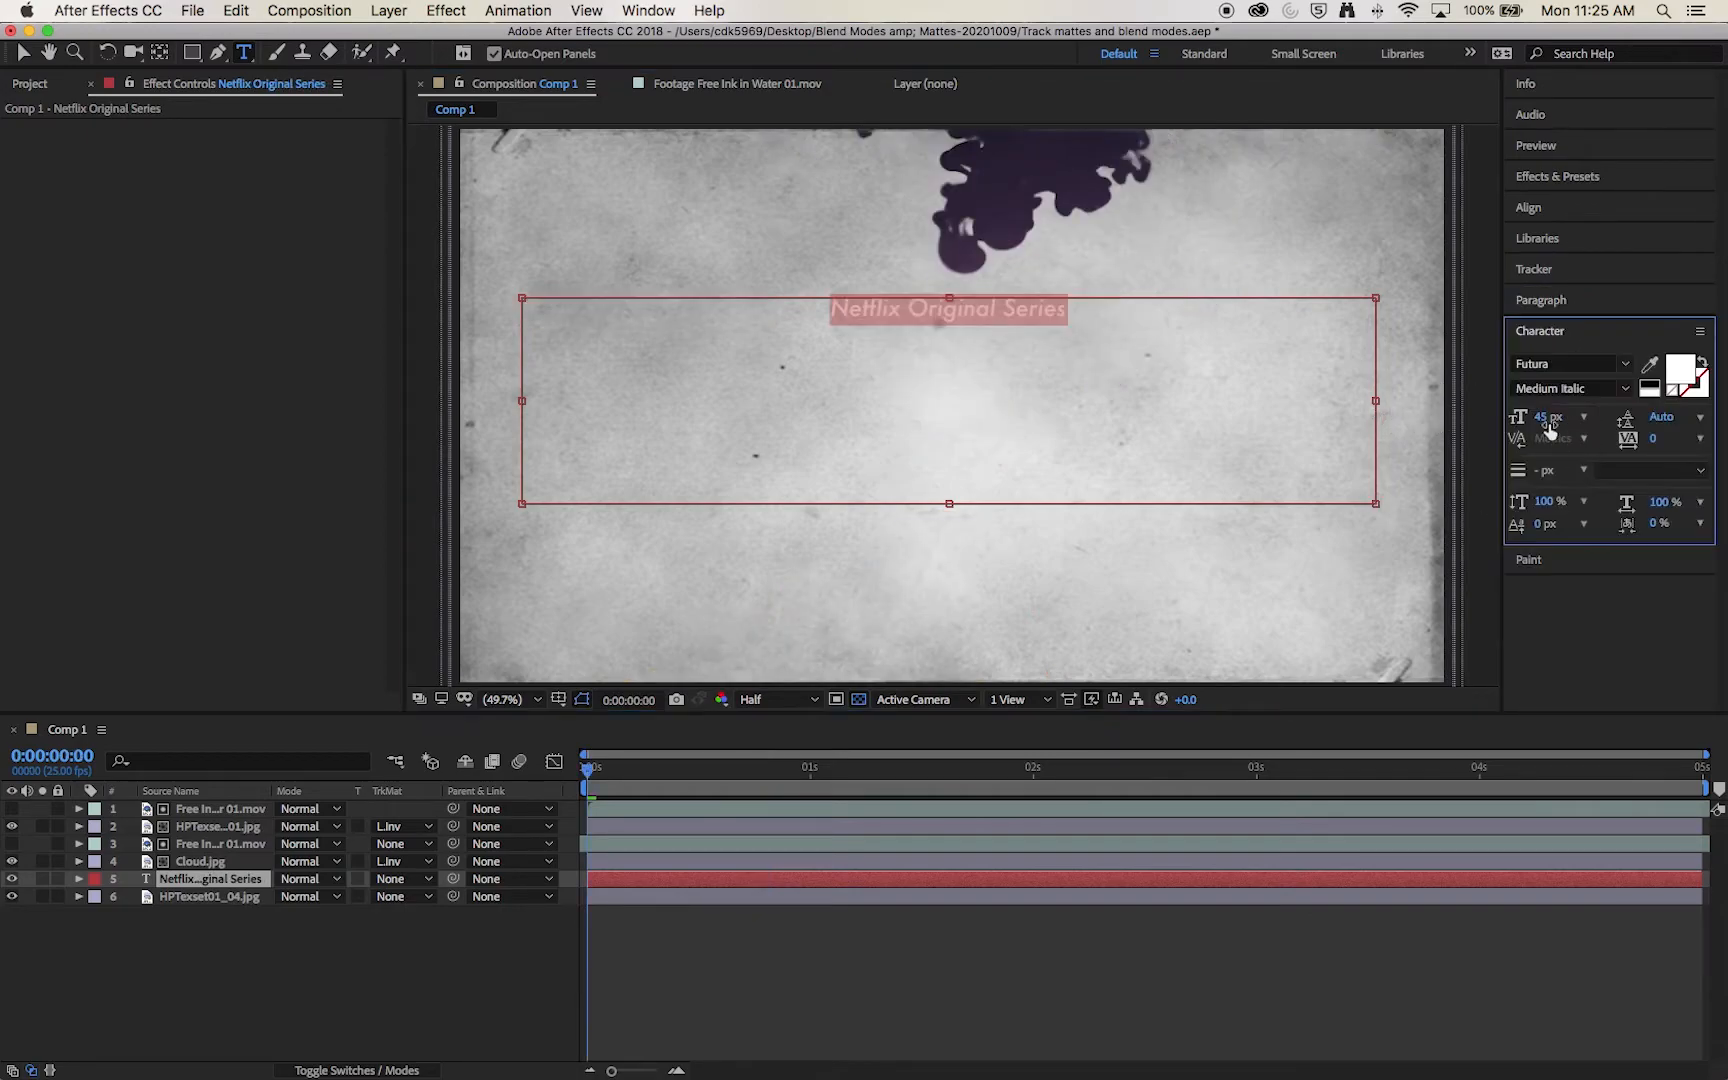
left_click_drag(1540, 416, 1639, 424)
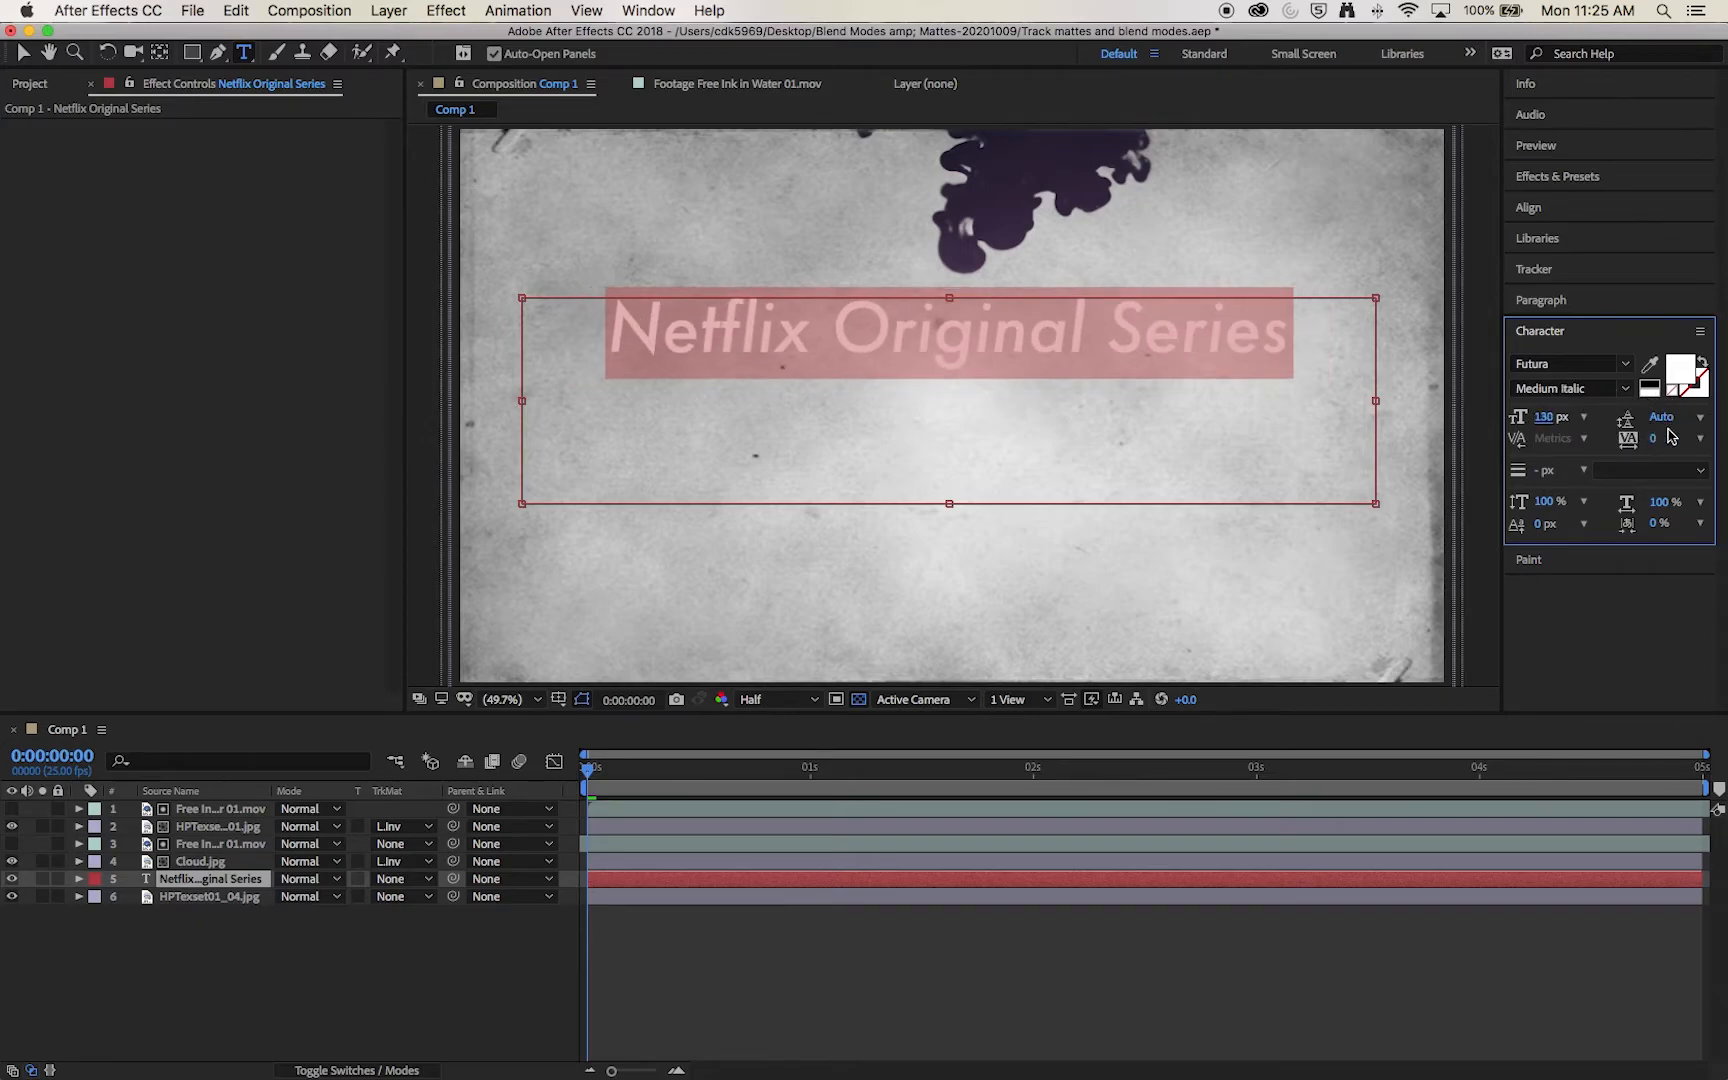
left_click(1680, 372)
left_click_drag(955, 705, 990, 583)
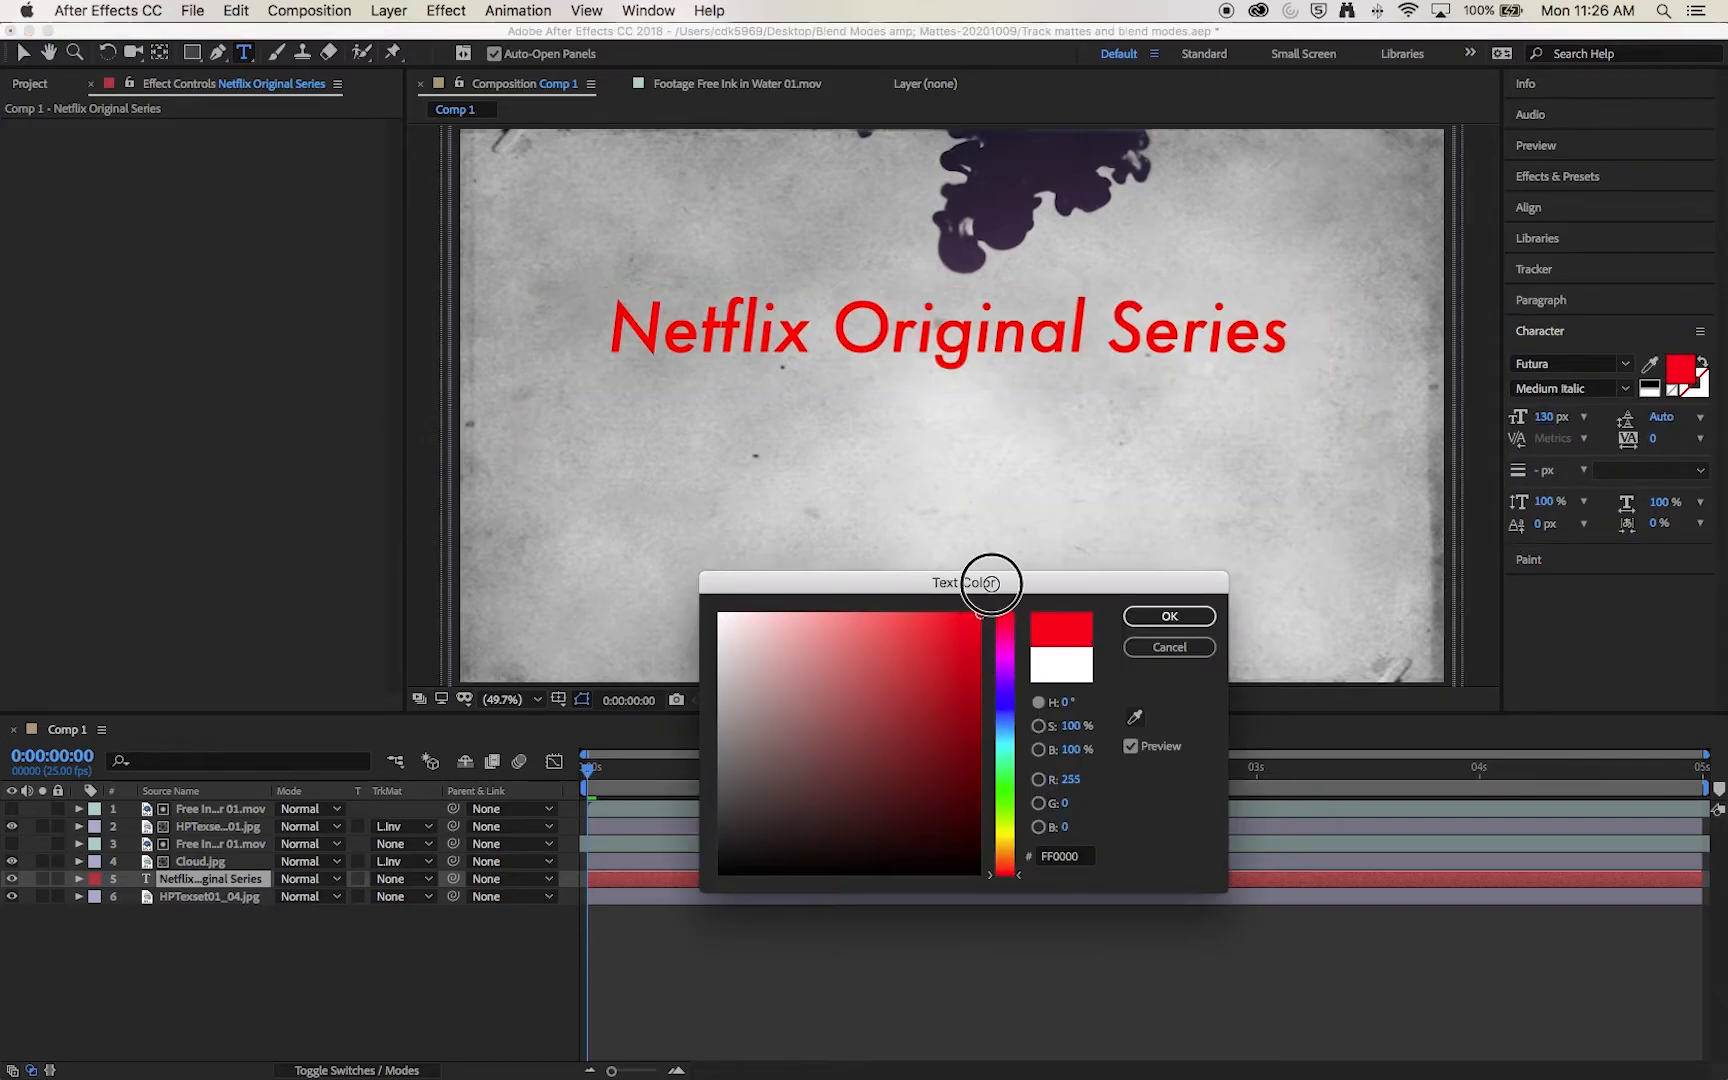
left_click(1165, 615)
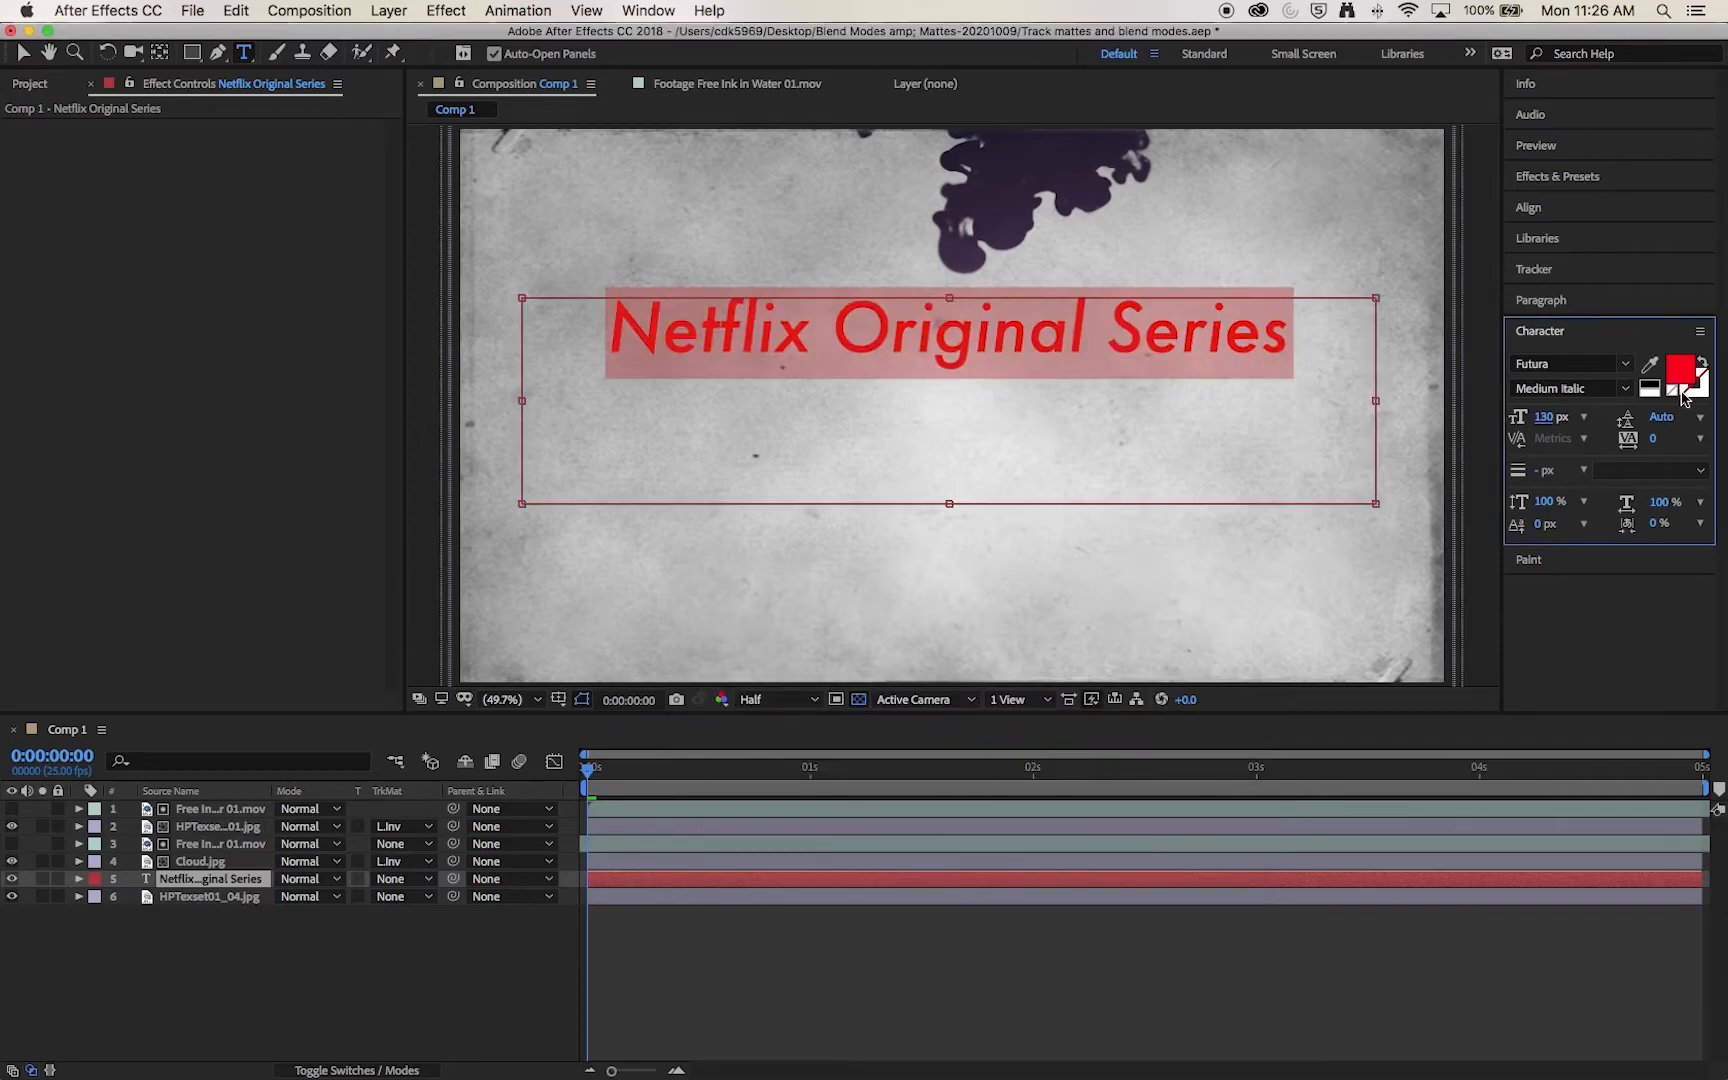
Step: Move the "Netflix Original Series" title down to about the middle of the frame
left_click_drag(895, 327, 895, 386)
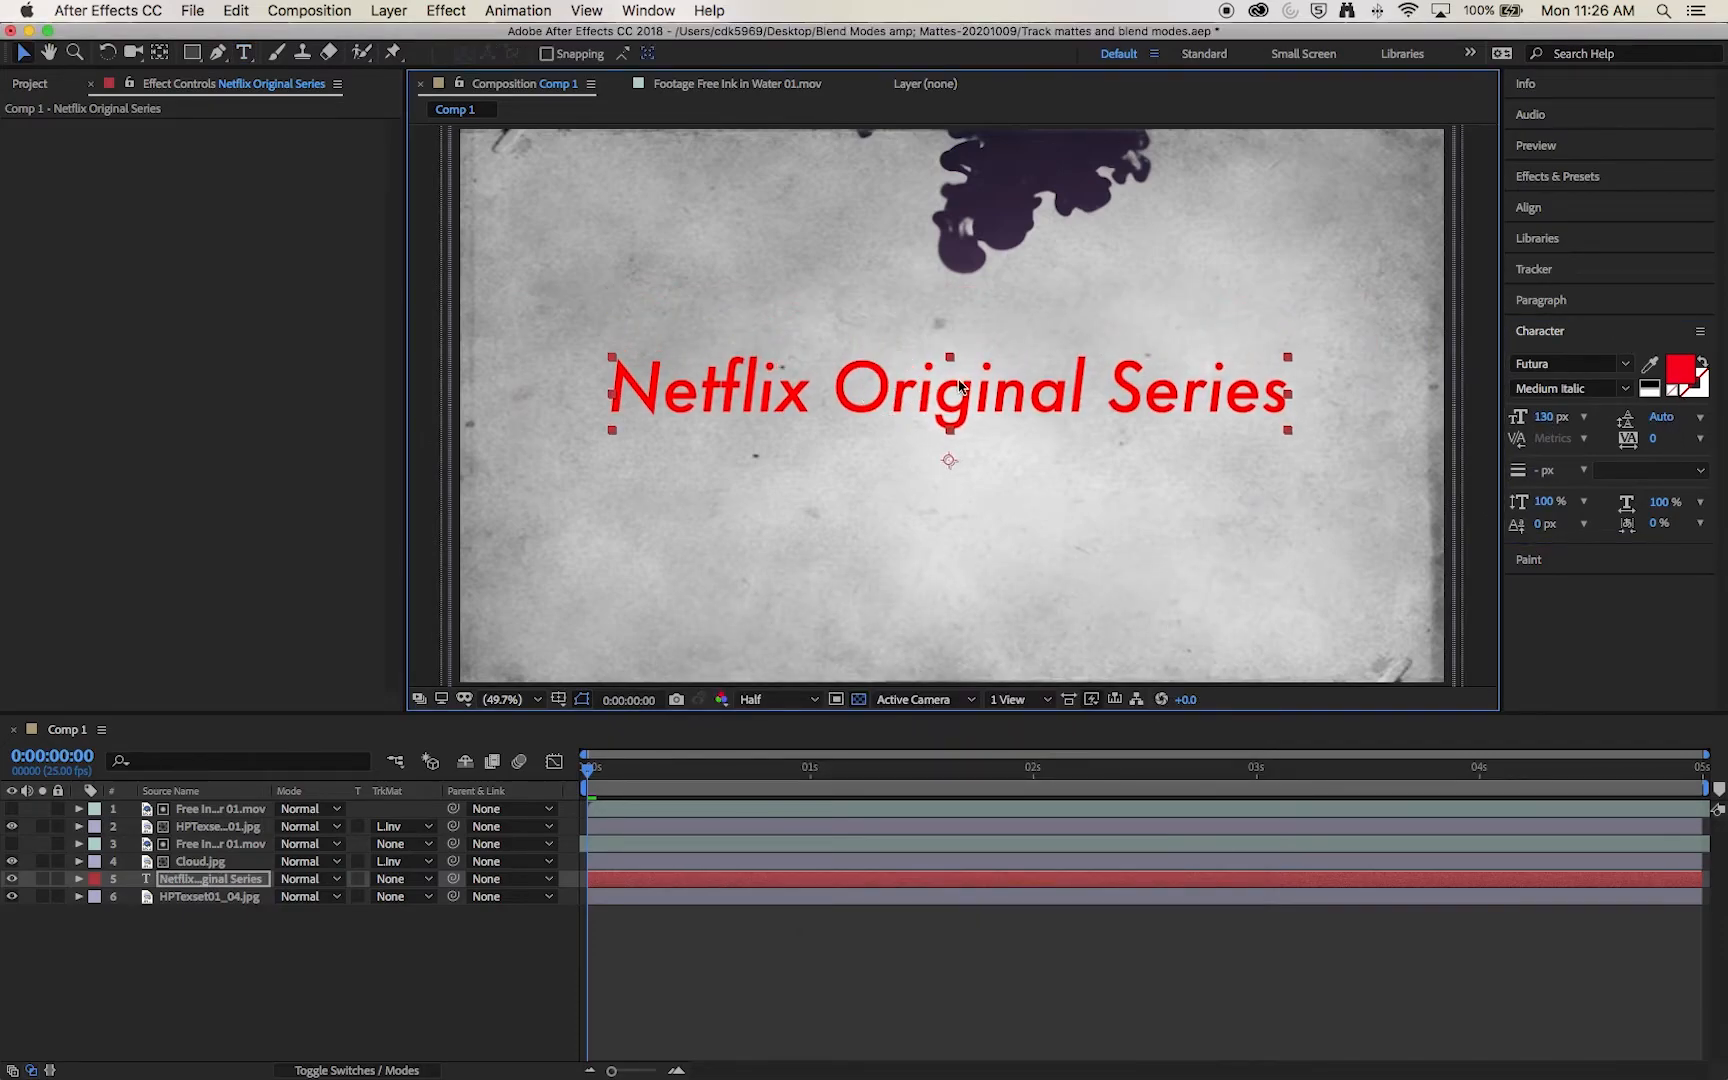
left_click(1586, 302)
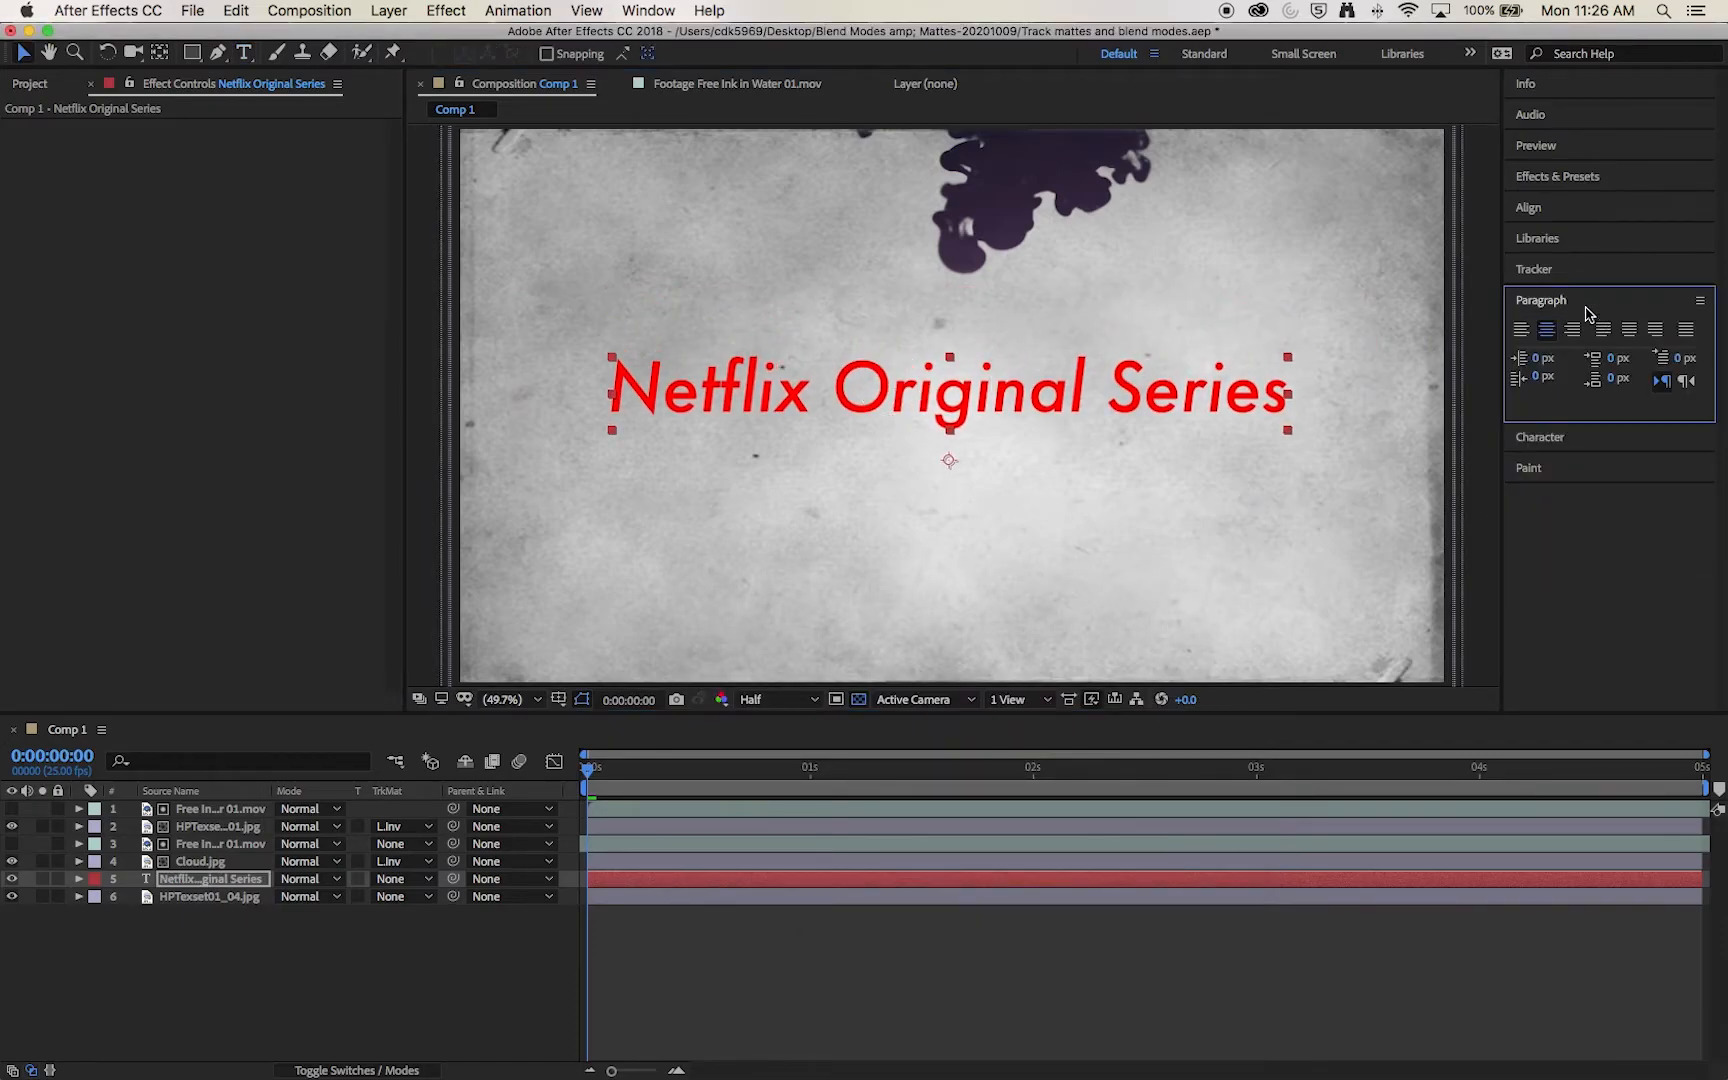
left_click(1036, 404)
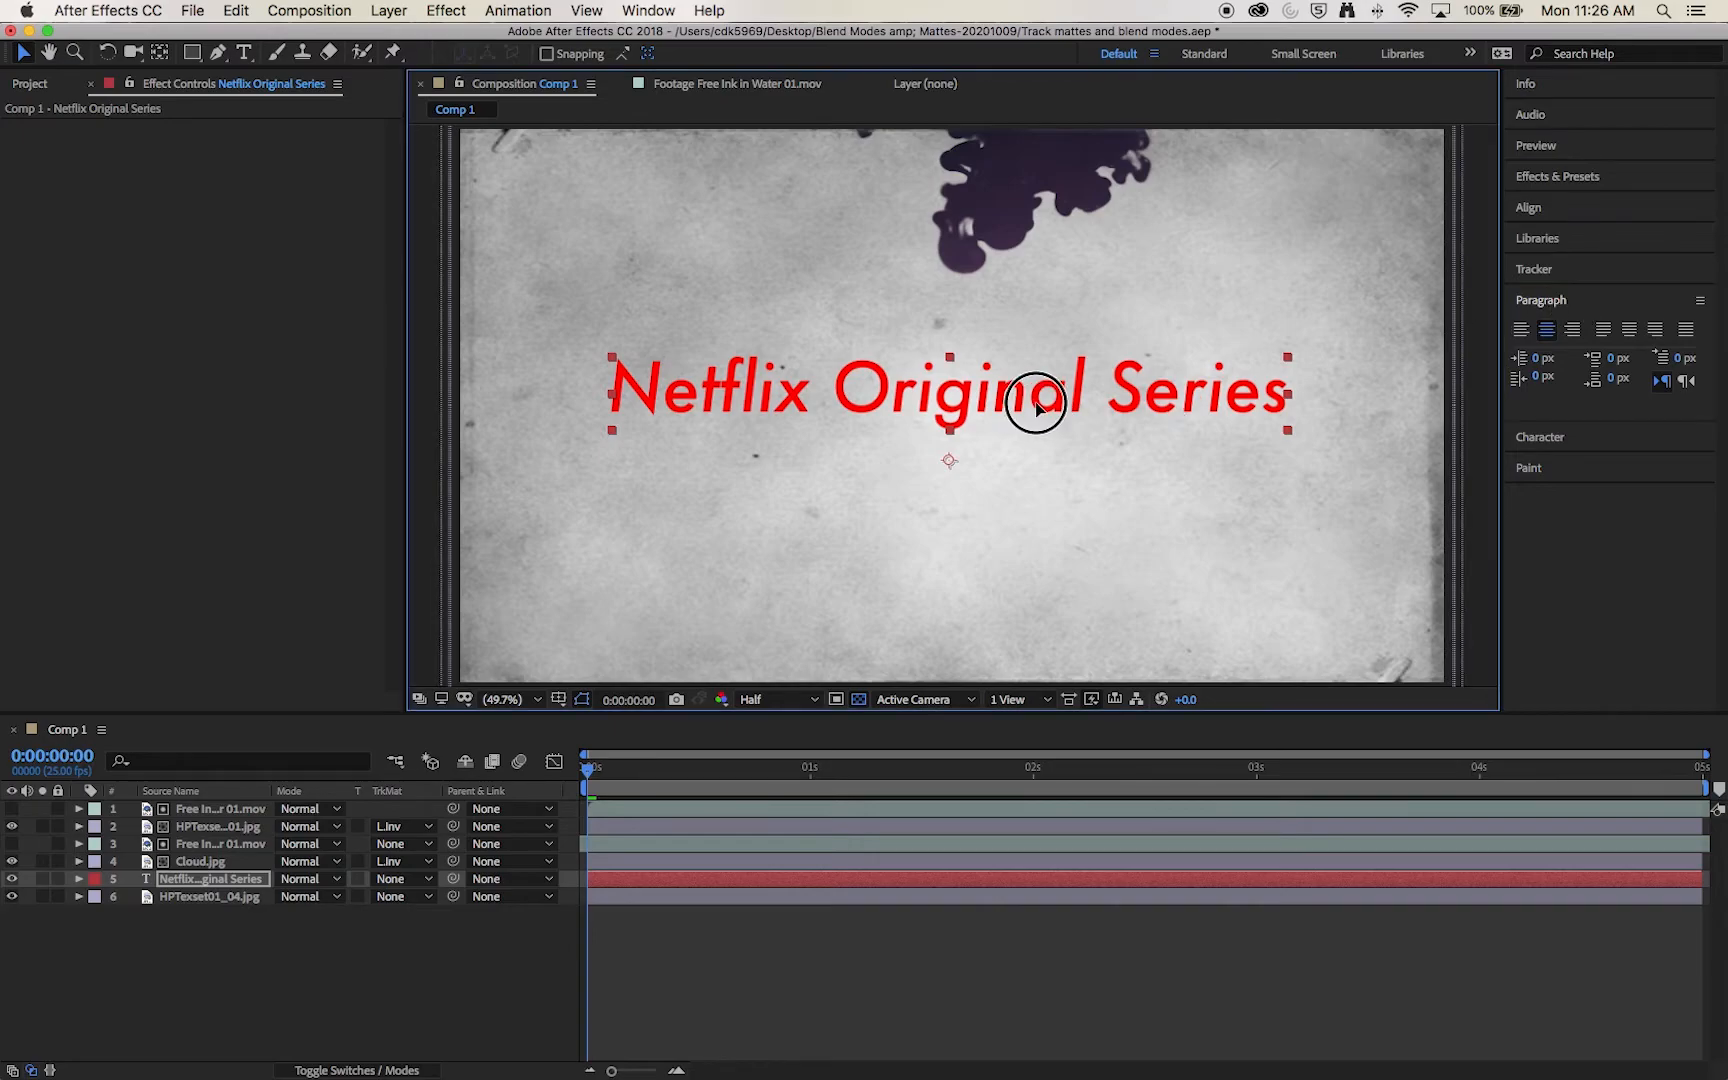
left_click_drag(1036, 404, 1044, 406)
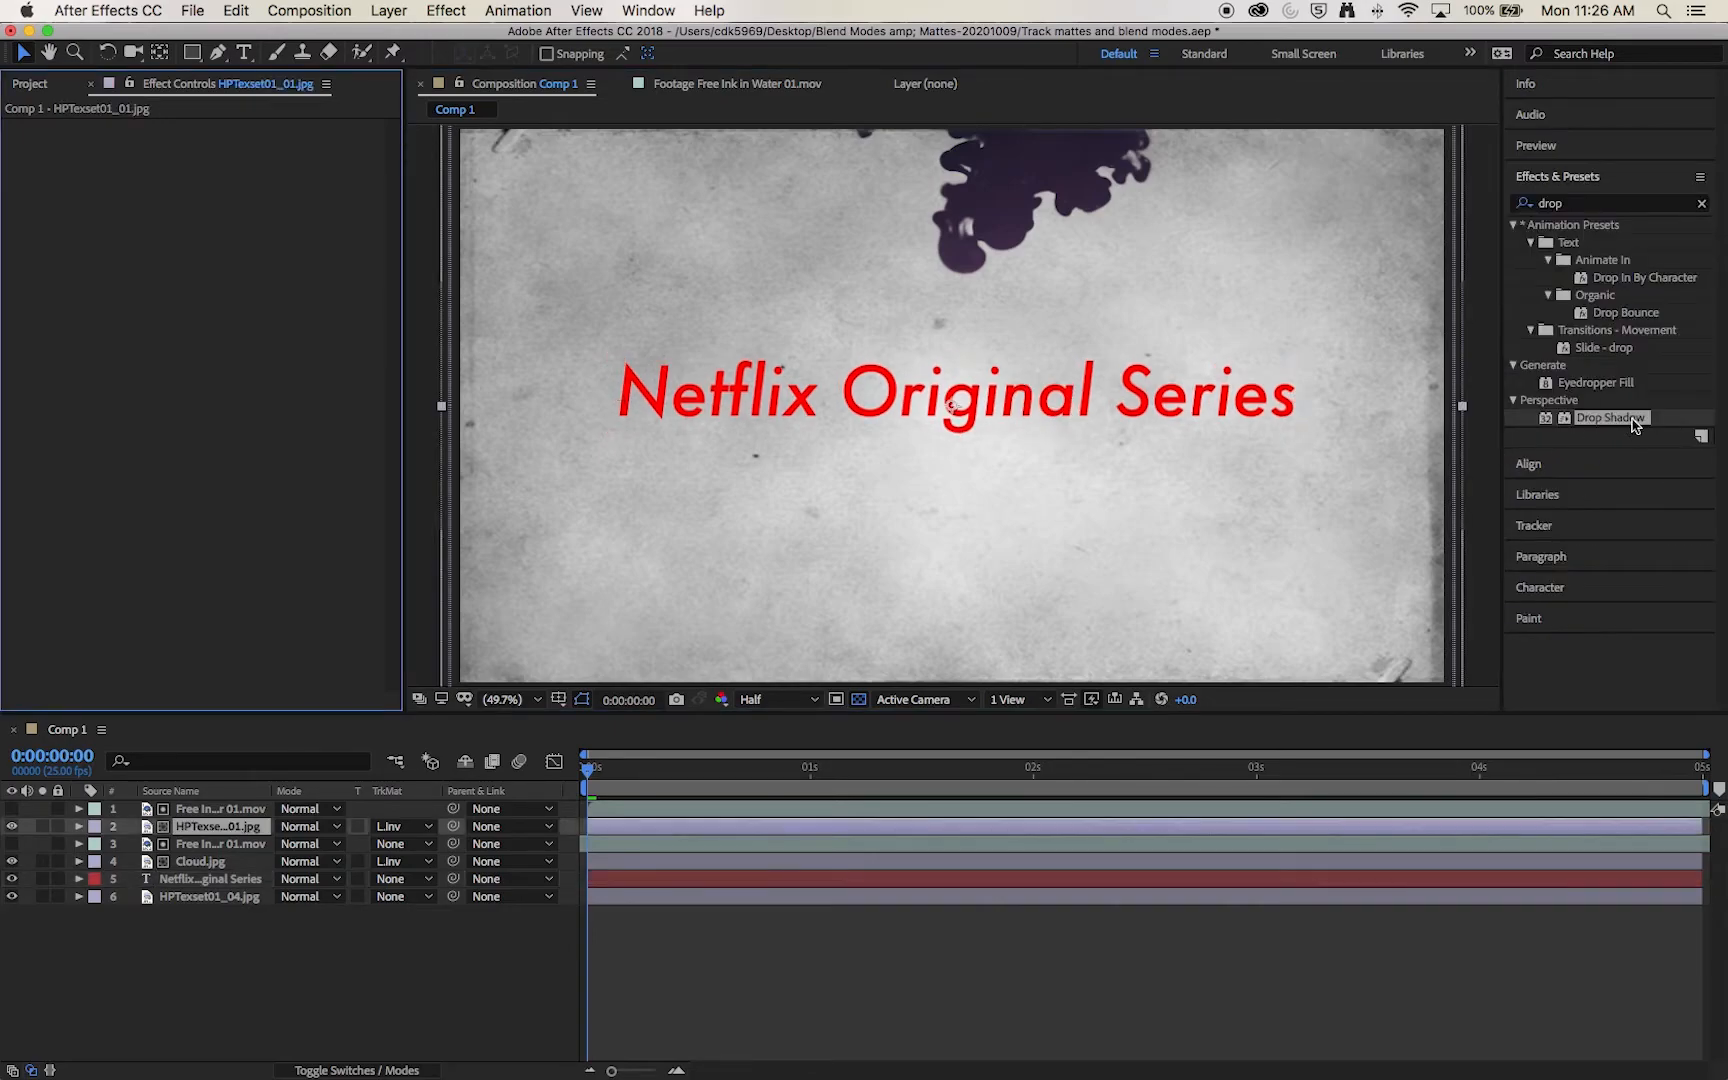
Step: Apply a Drop Shadow to the title with Distance 12 and increased Softness, and preview the composition
left_click_drag(1625, 420, 177, 879)
left_click_drag(232, 240, 242, 240)
left_click_drag(227, 256, 251, 256)
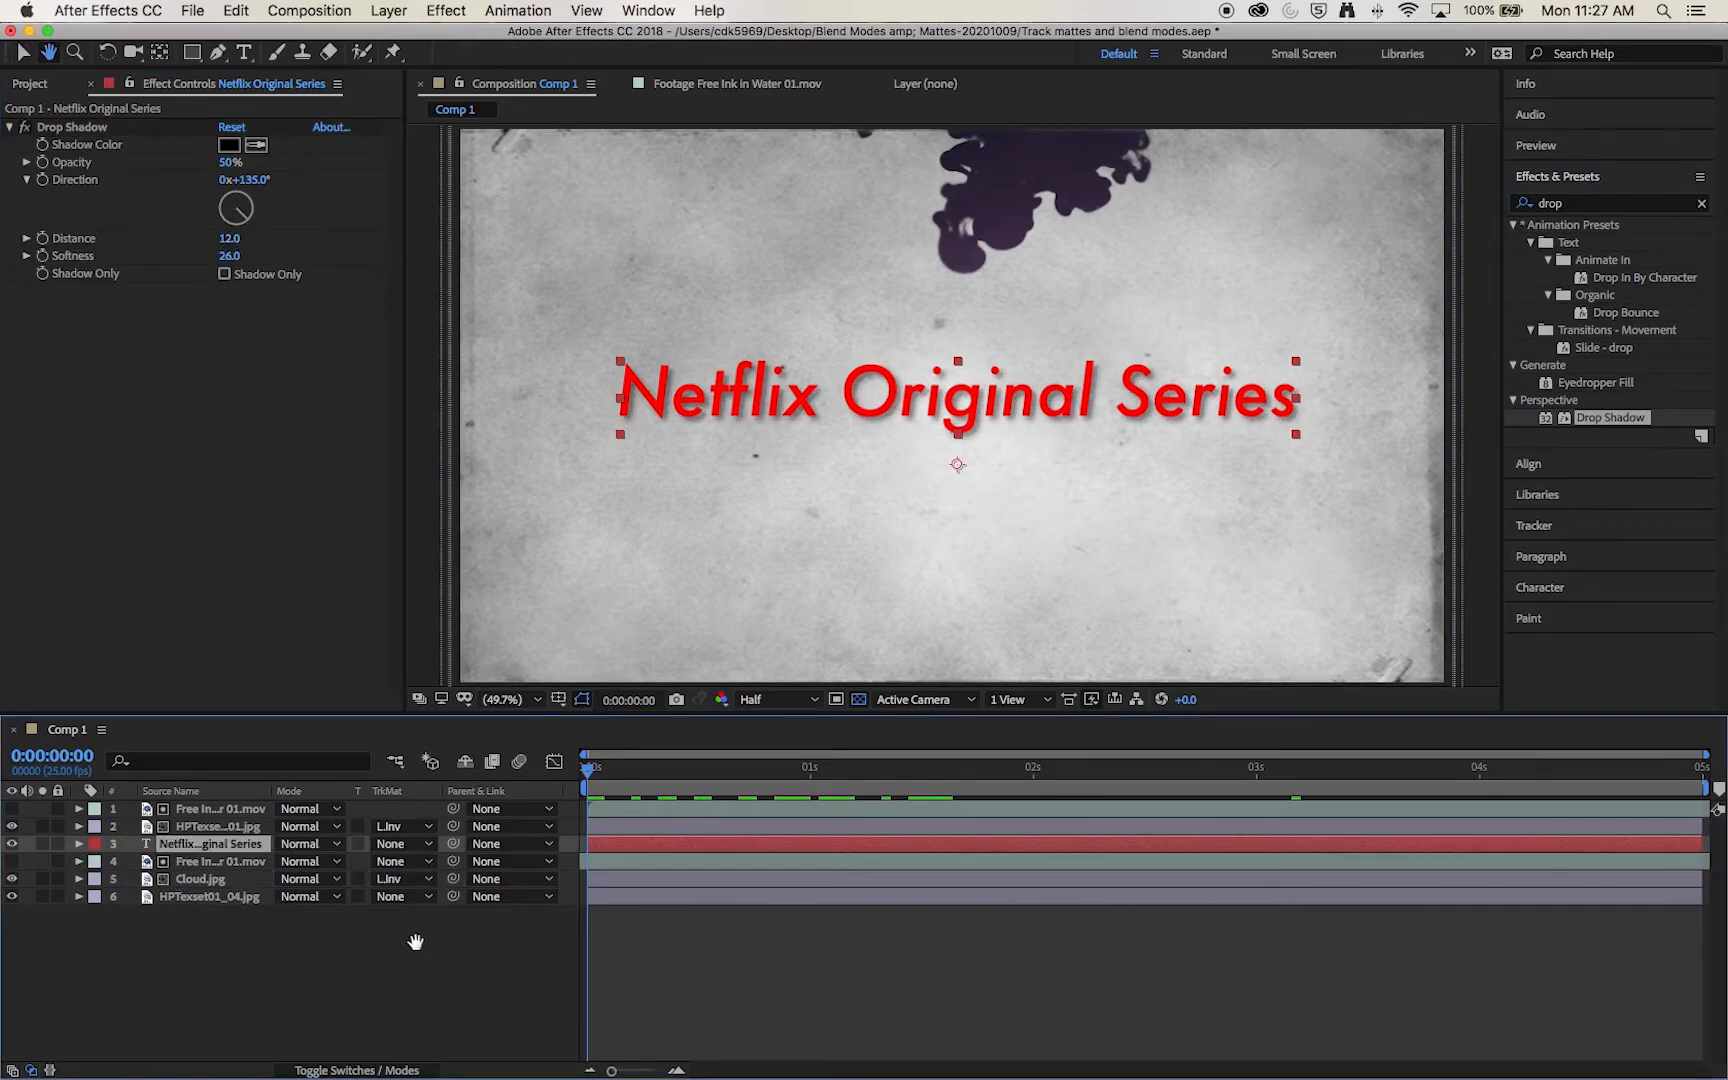
key("space")
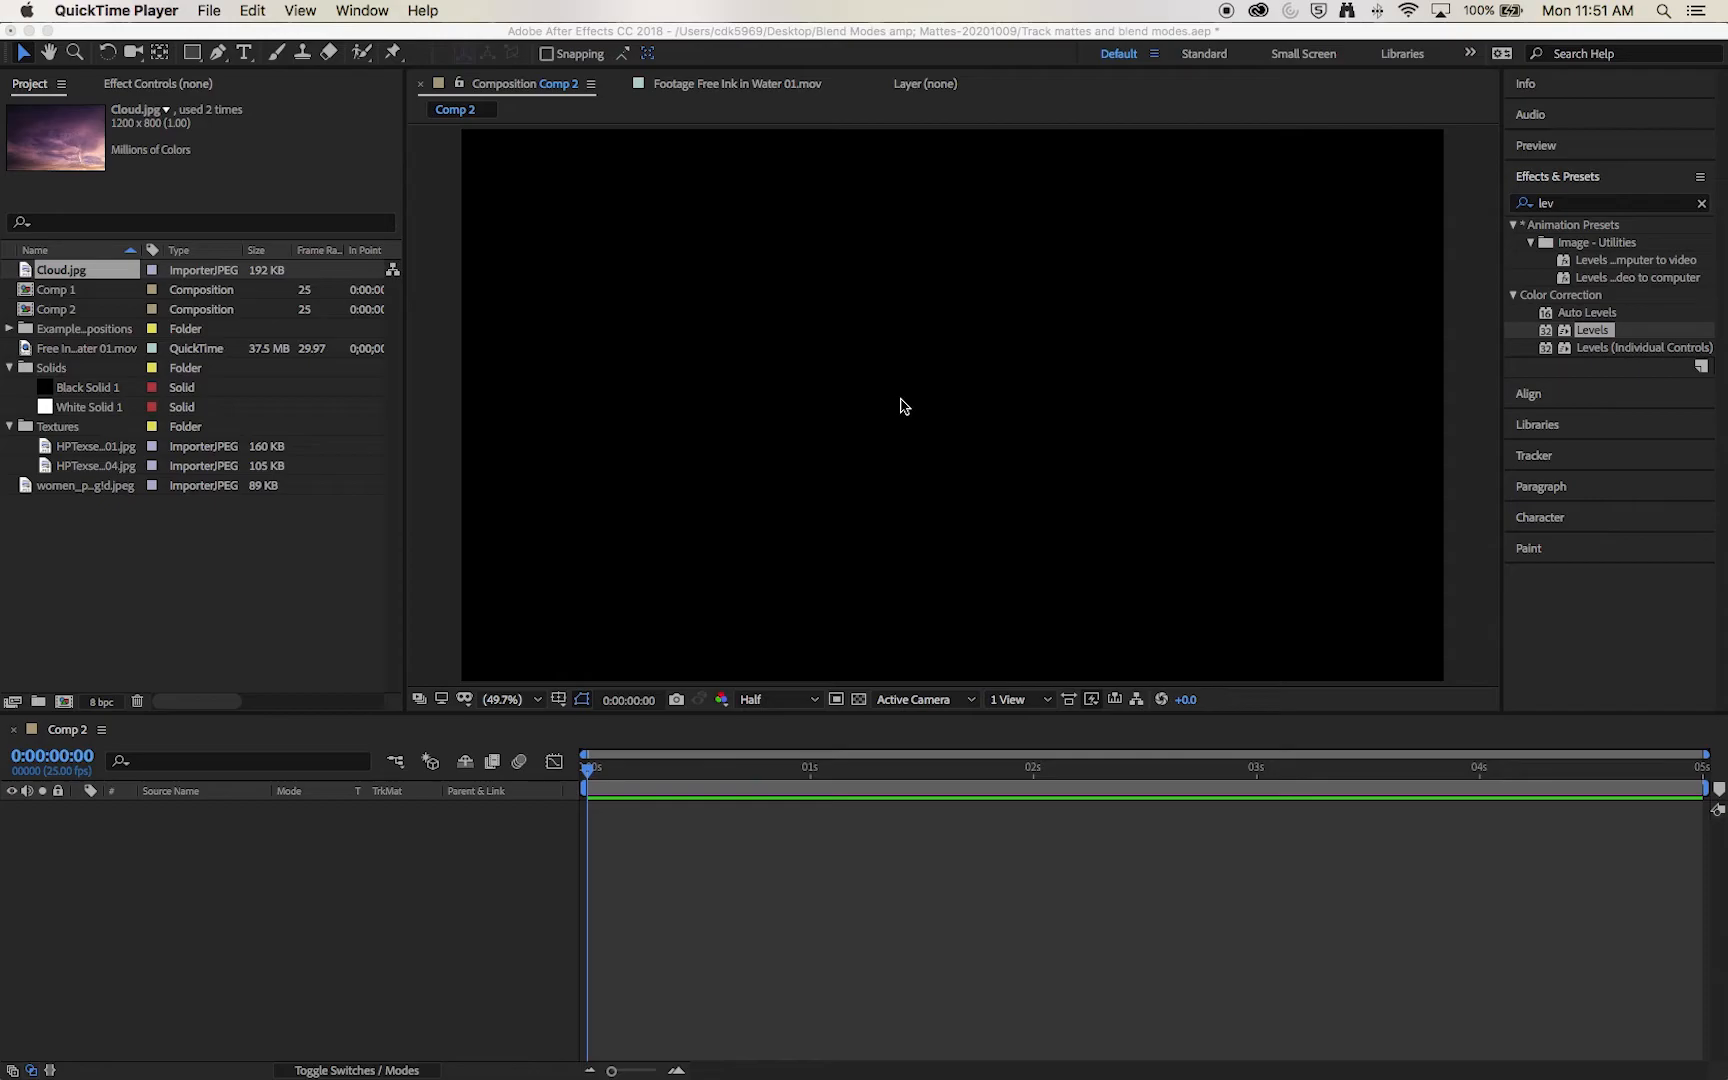
Step: Add the women portrait JPEG to the empty Comp 2 and enlarge it to fill the frame
left_click(903, 405)
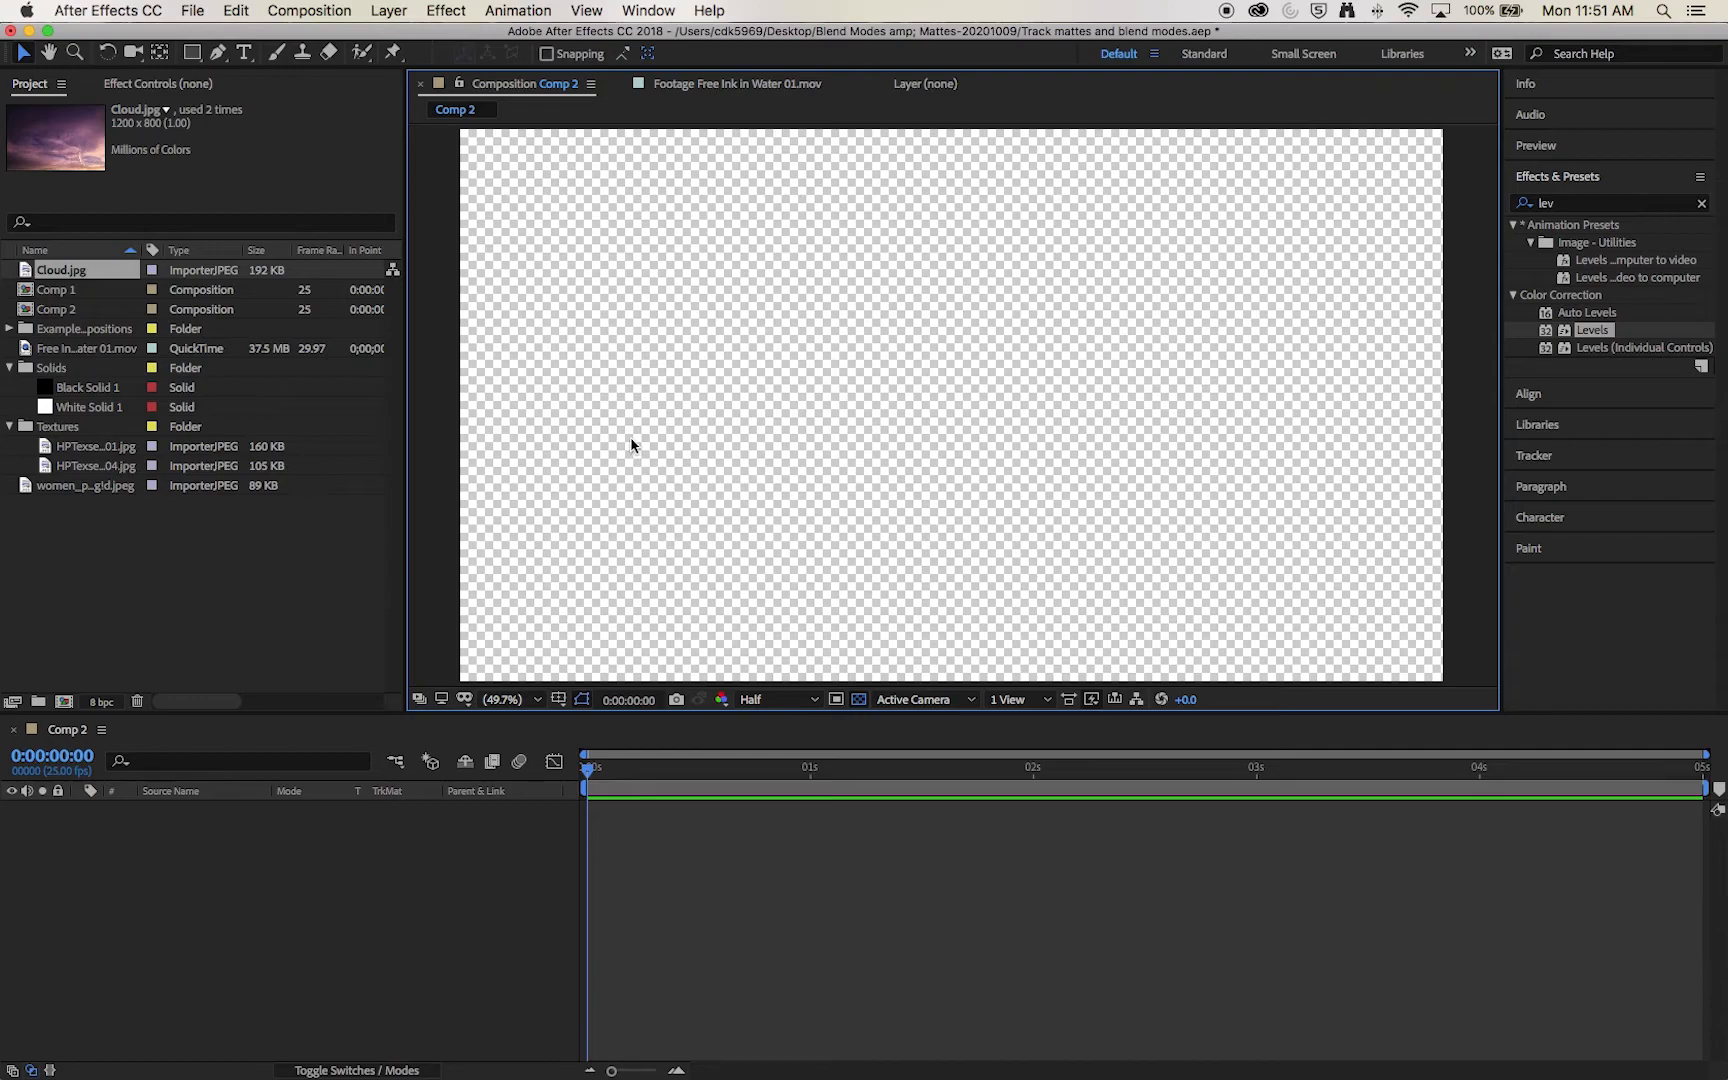
left_click(58, 488)
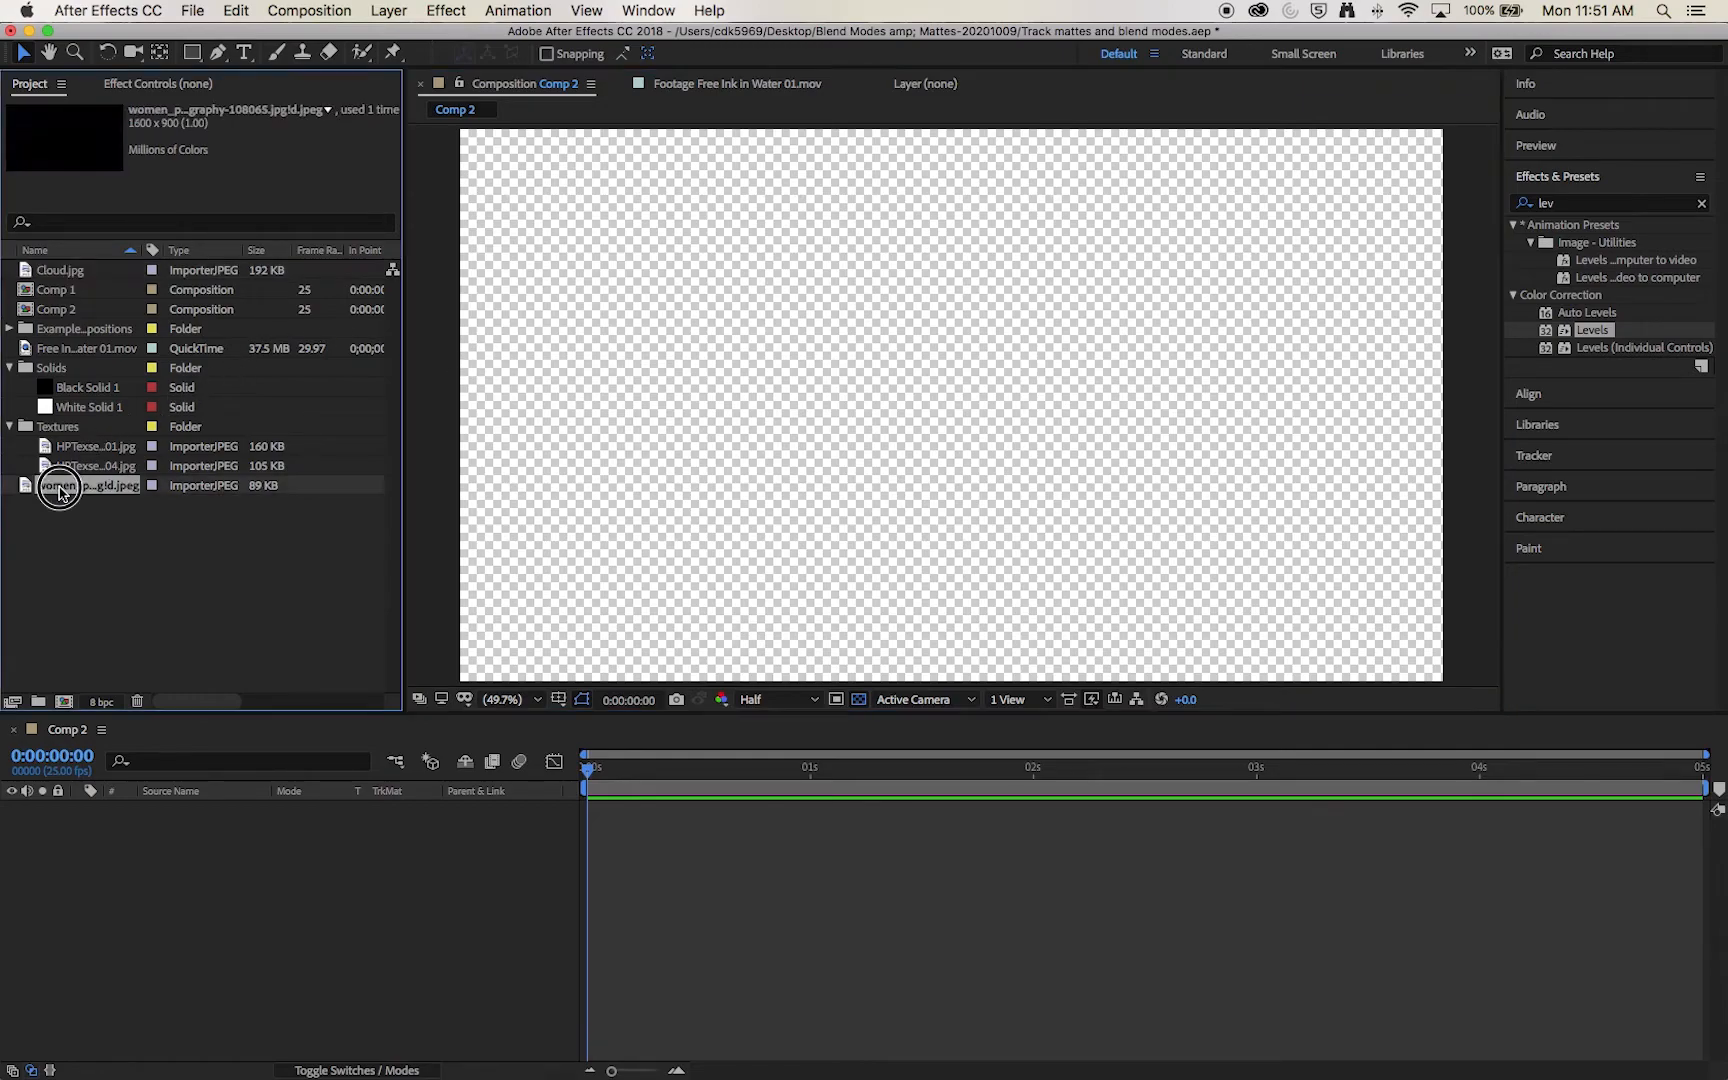
left_click_drag(58, 493, 289, 868)
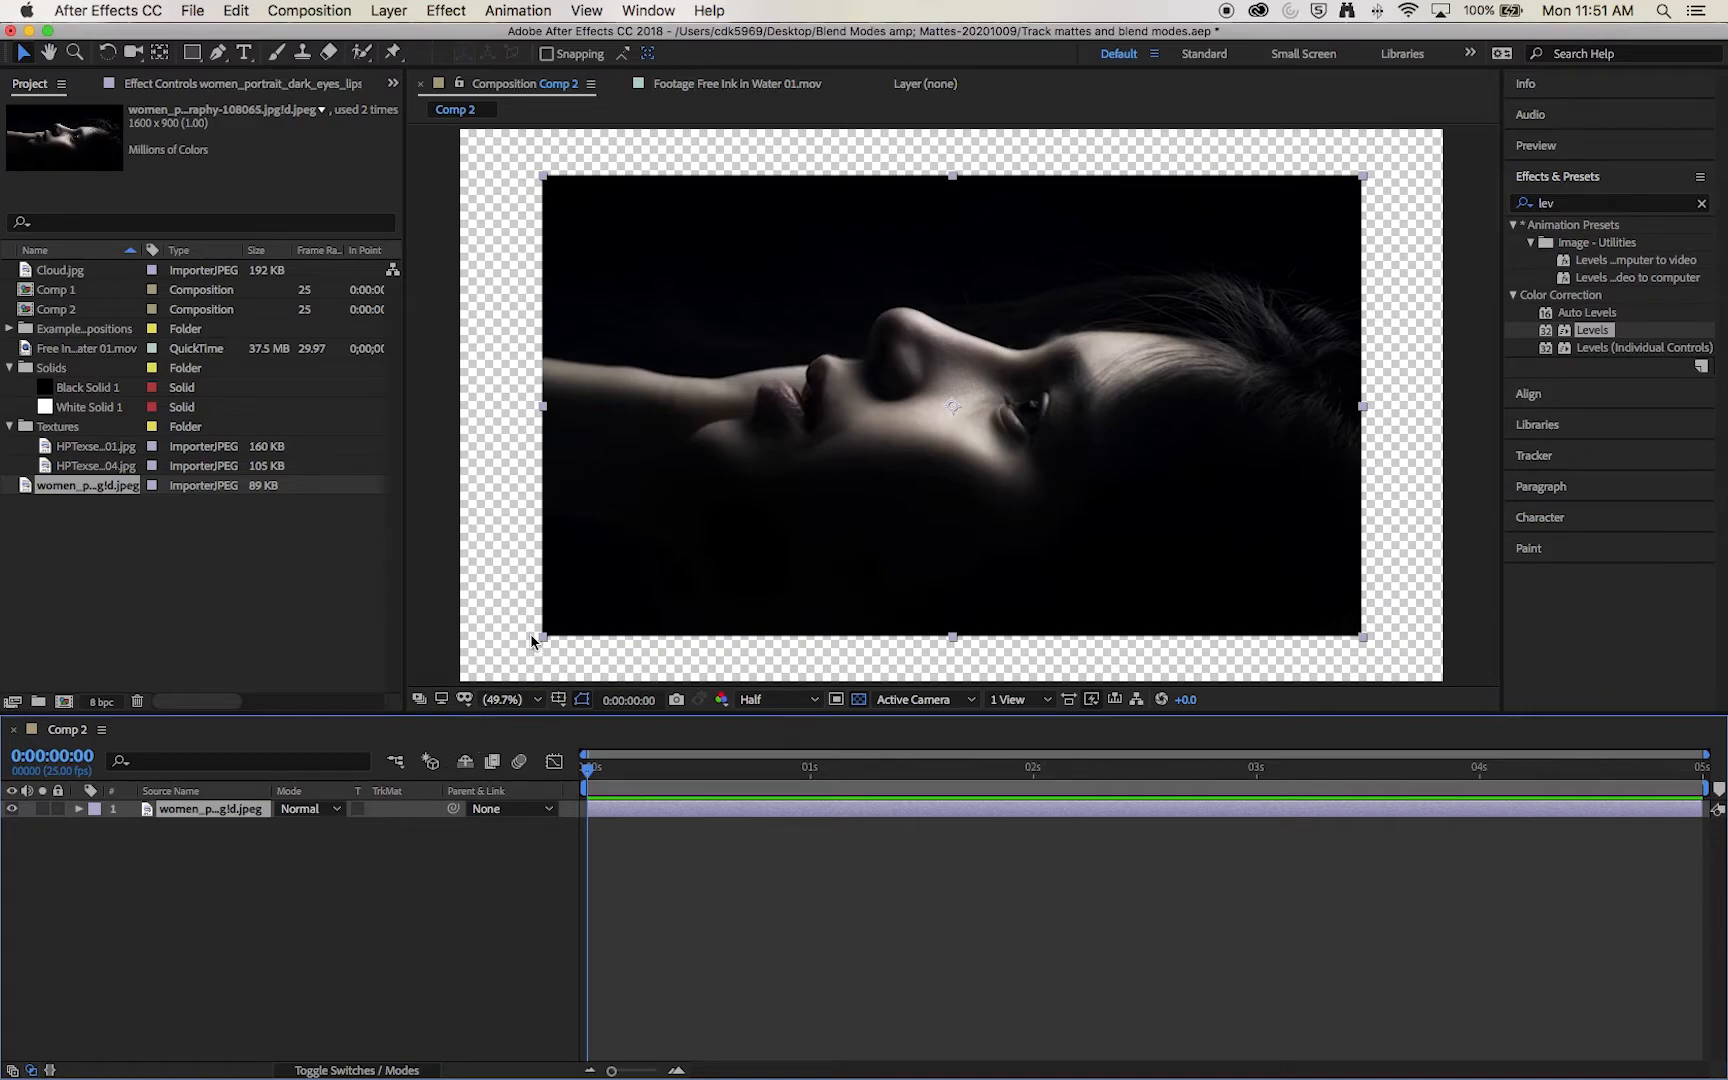
left_click_drag(543, 636, 452, 716)
left_click(447, 902)
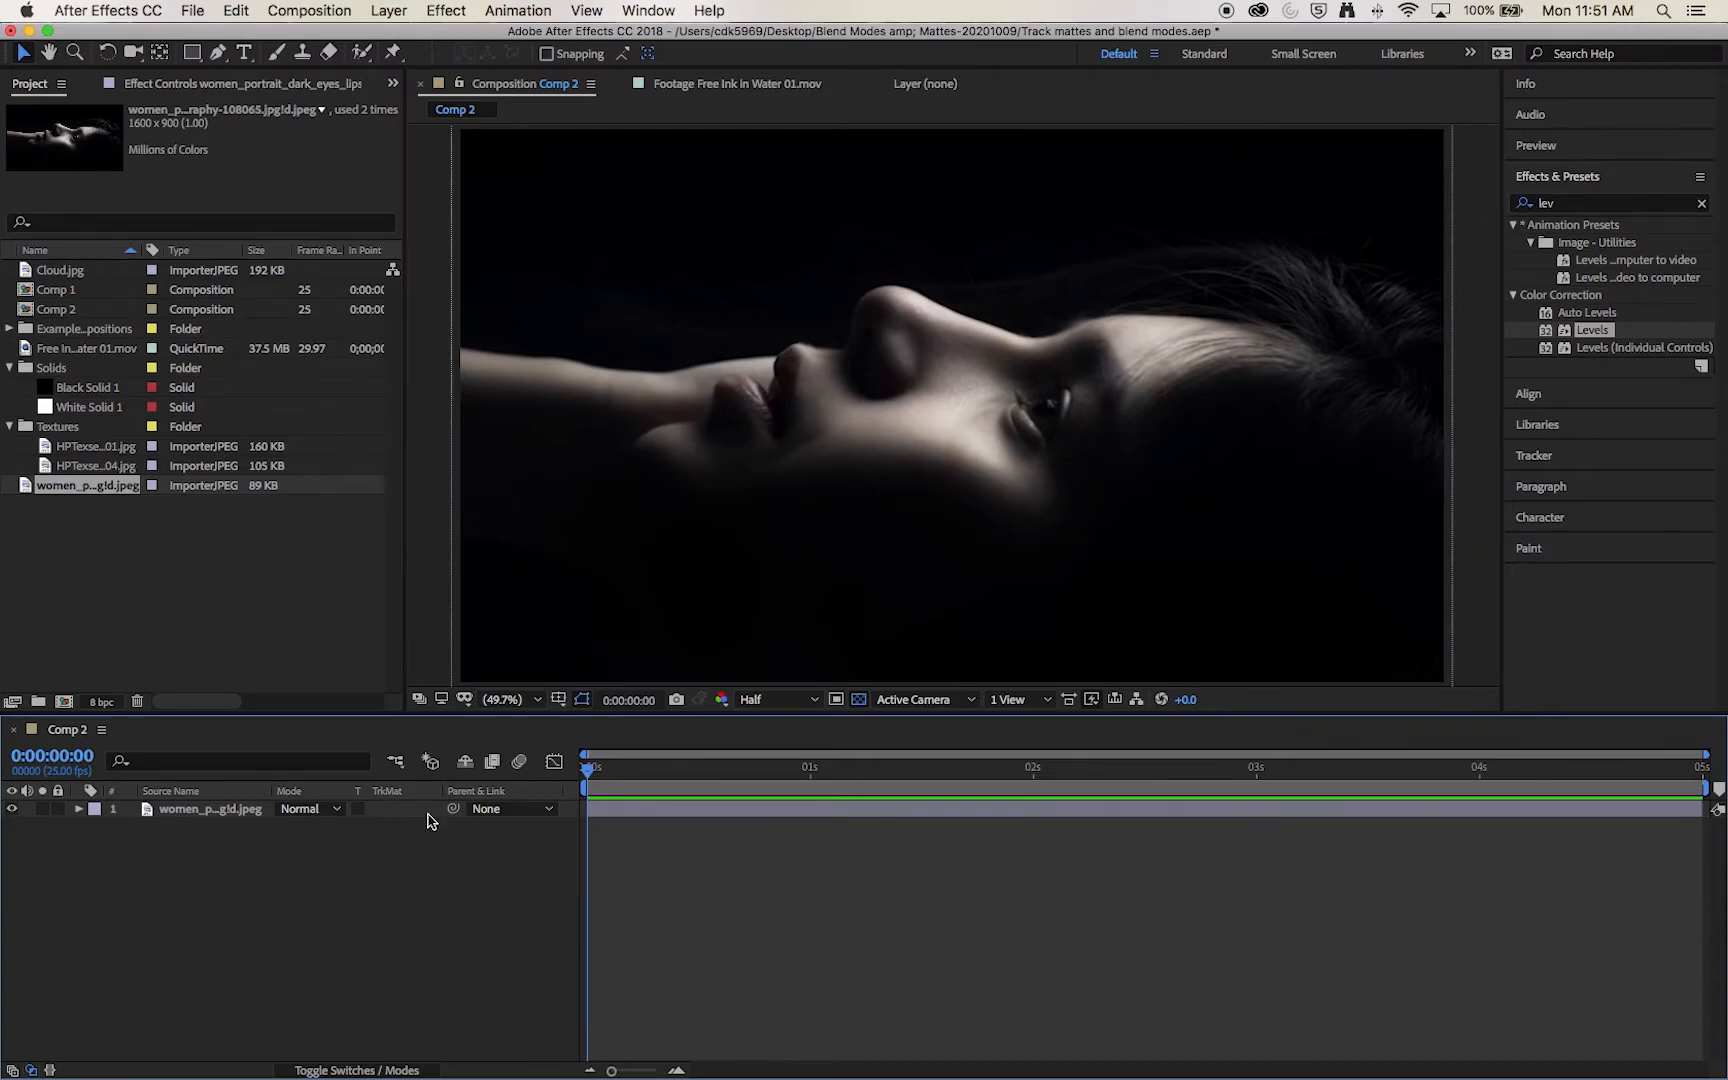
Step: Place the HPTexset01_01.jpg texture beneath the portrait in Comp 2 and enlarge it to cover the frame
left_click(95, 470)
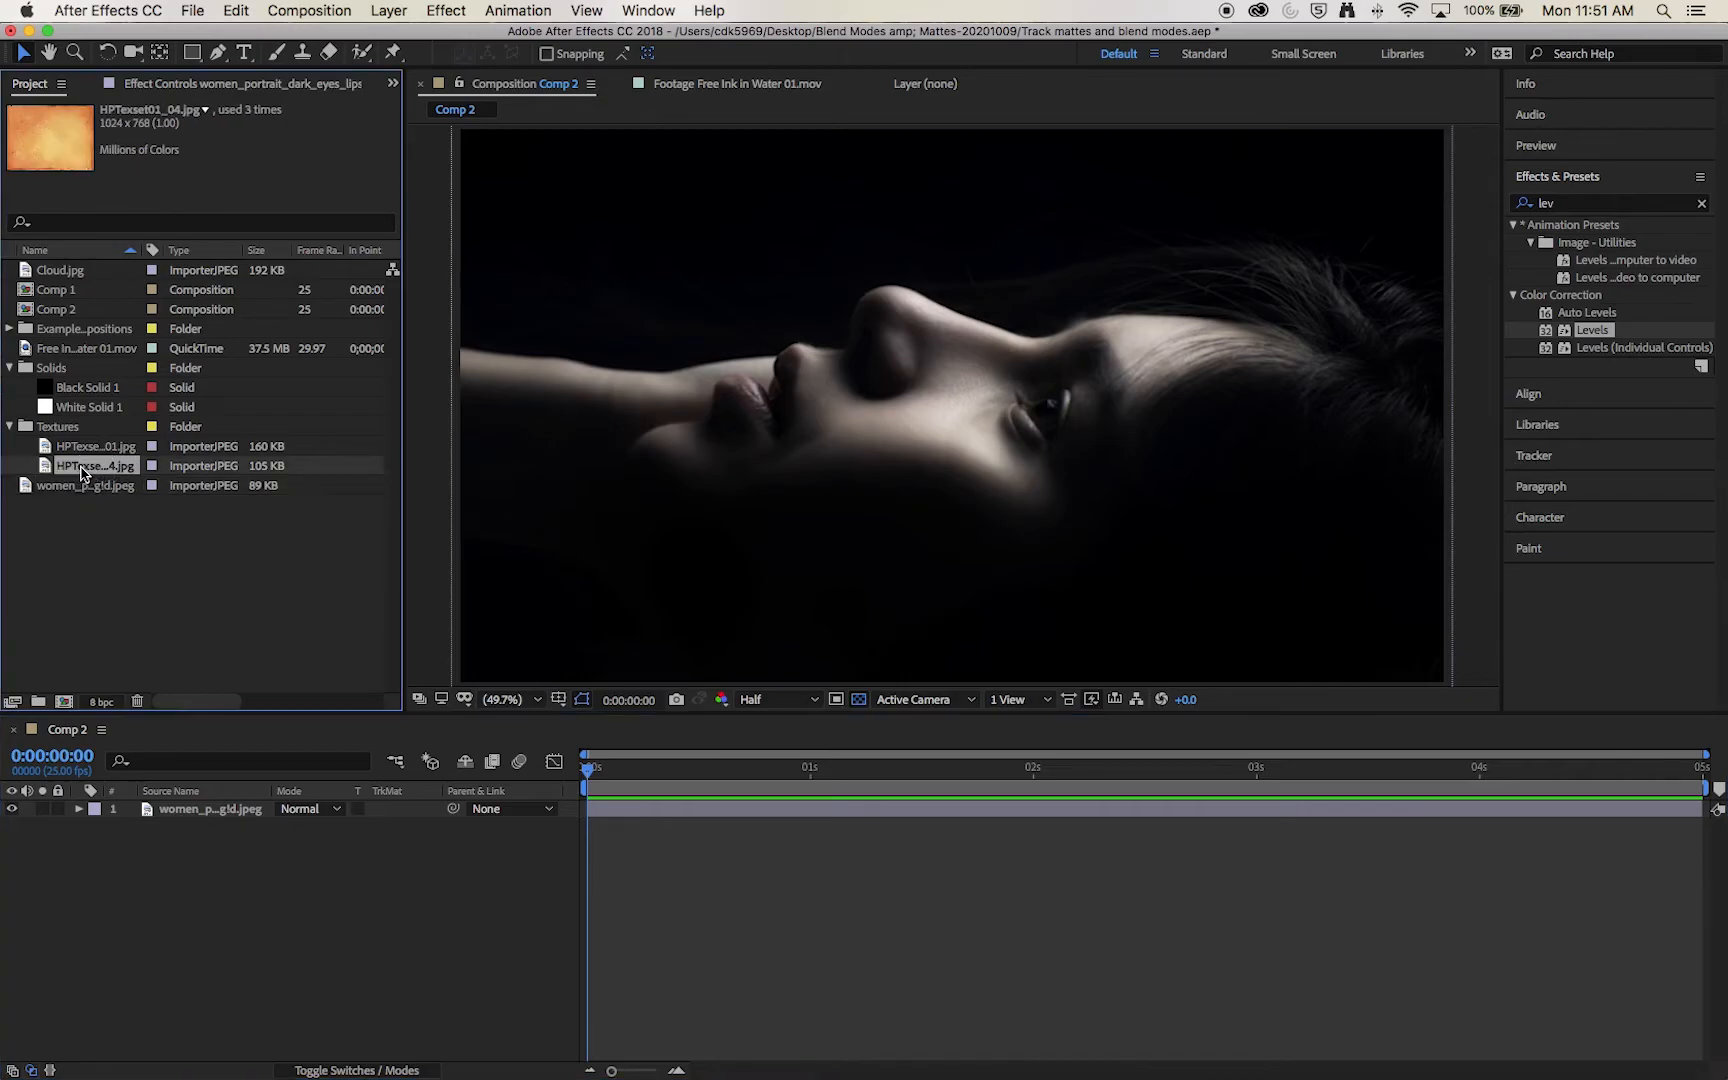
left_click(75, 450)
left_click_drag(76, 453, 193, 858)
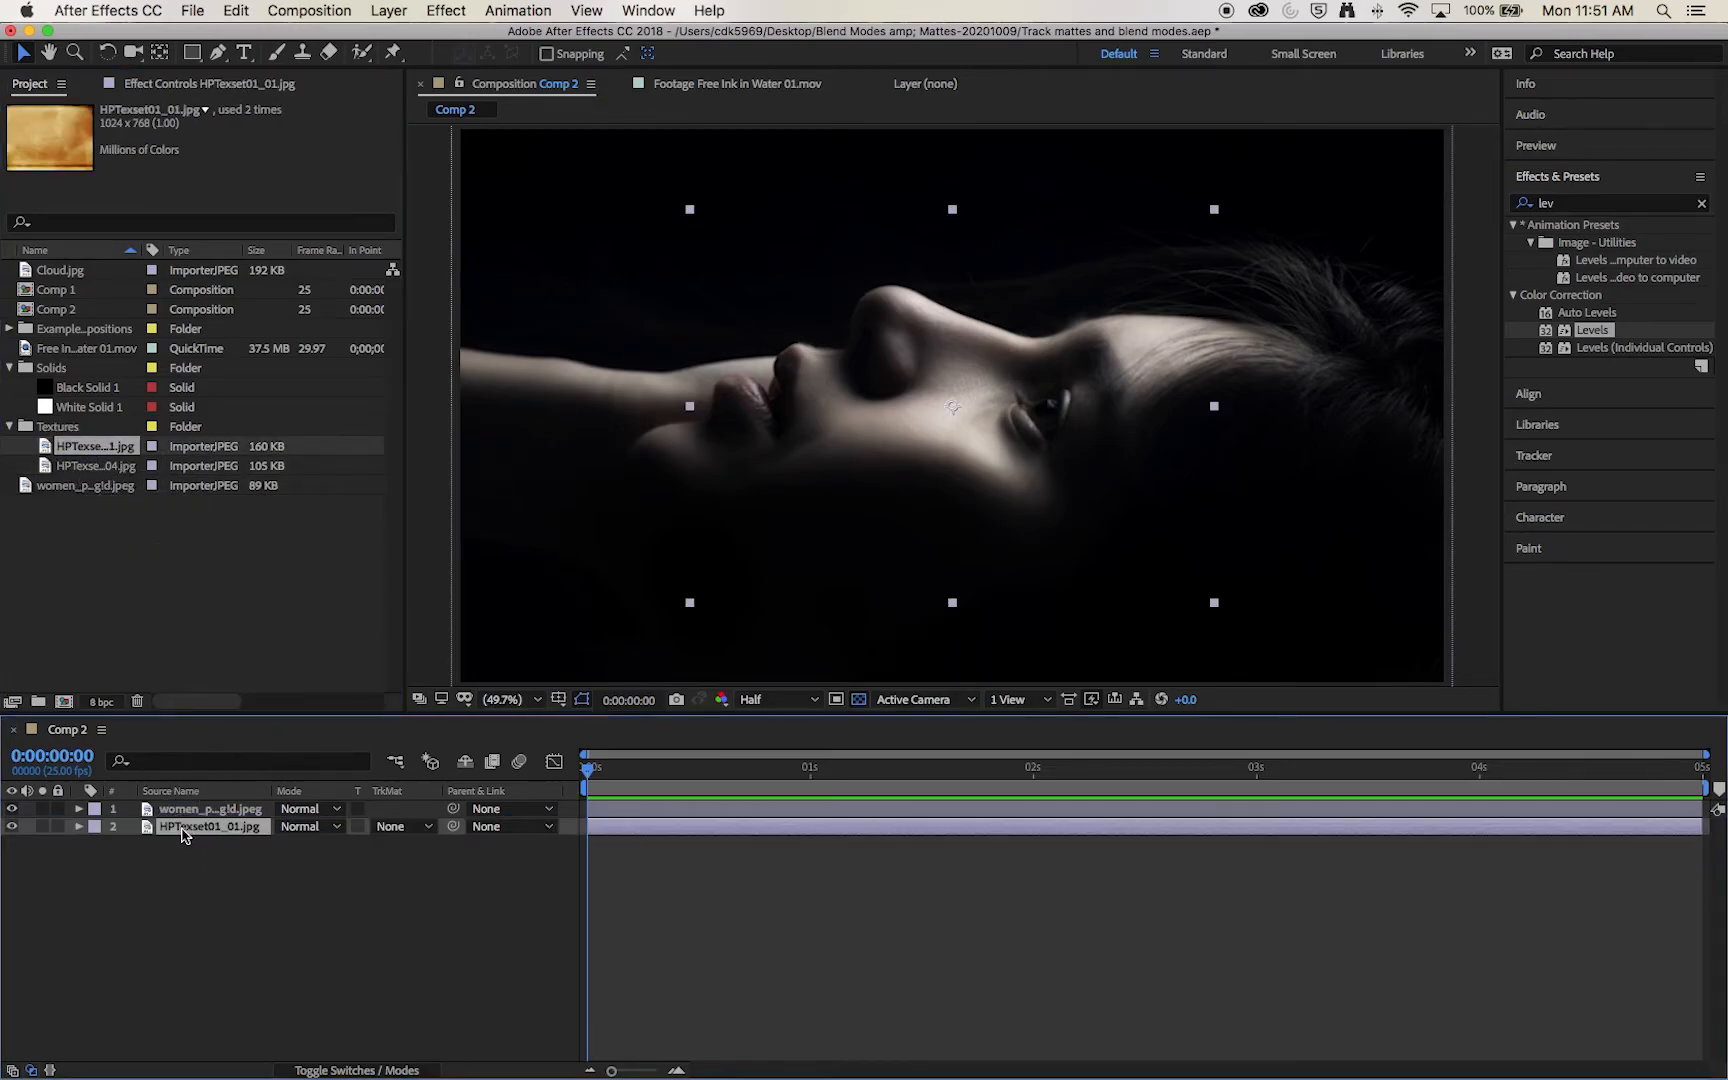
left_click(11, 808)
left_click_drag(688, 602, 428, 724)
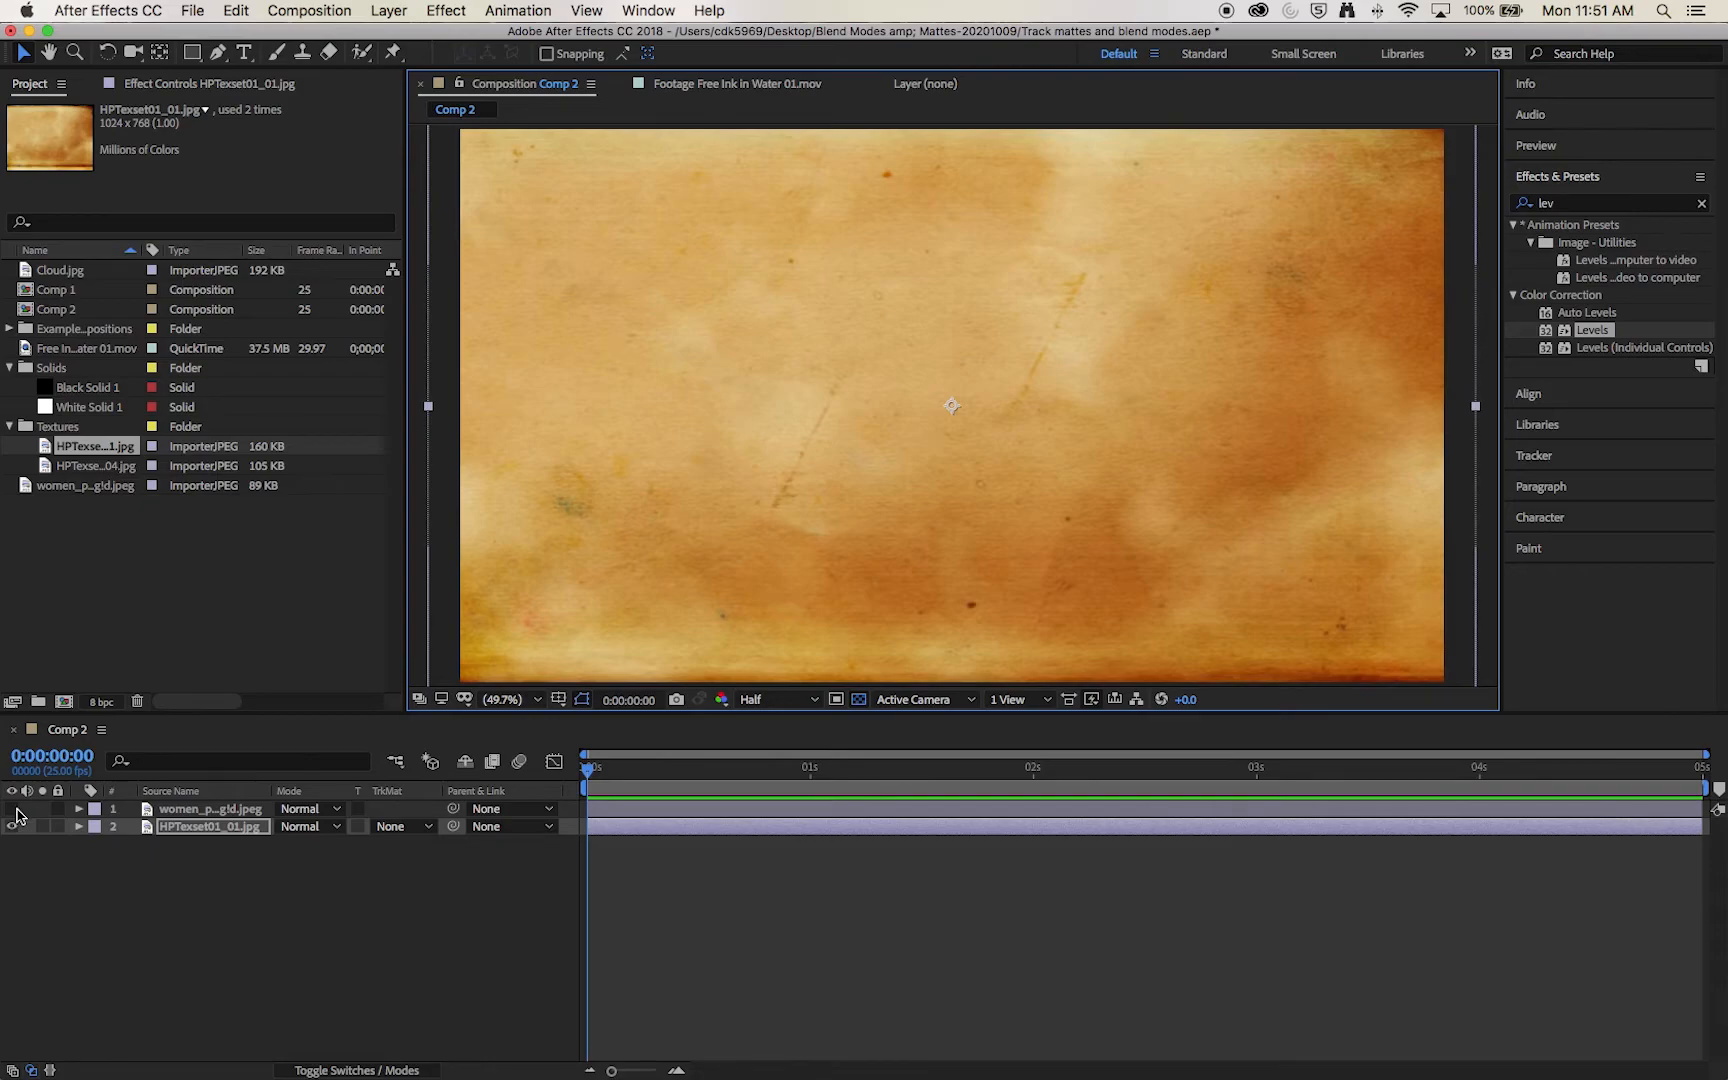
left_click(12, 808)
left_click(350, 914)
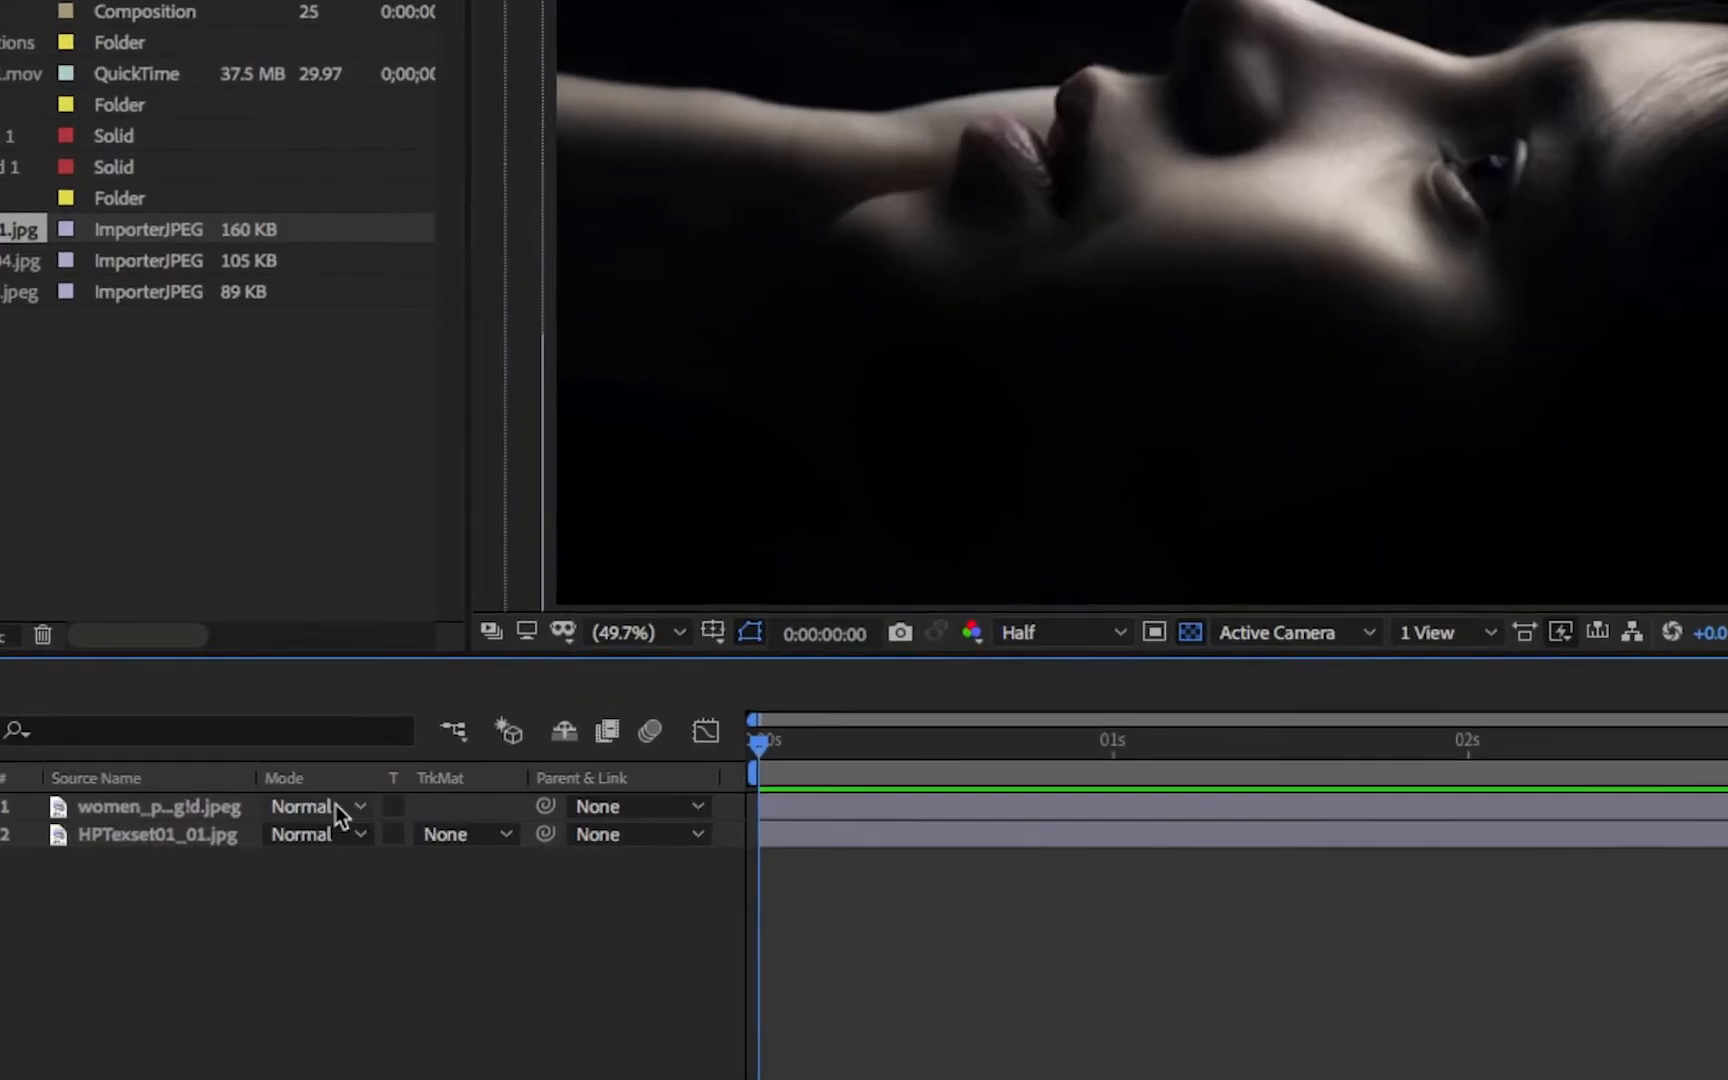
Step: Try the Multiply, Add and Classic Color Burn blending modes on the portrait layer, and return it to Normal
left_click(294, 812)
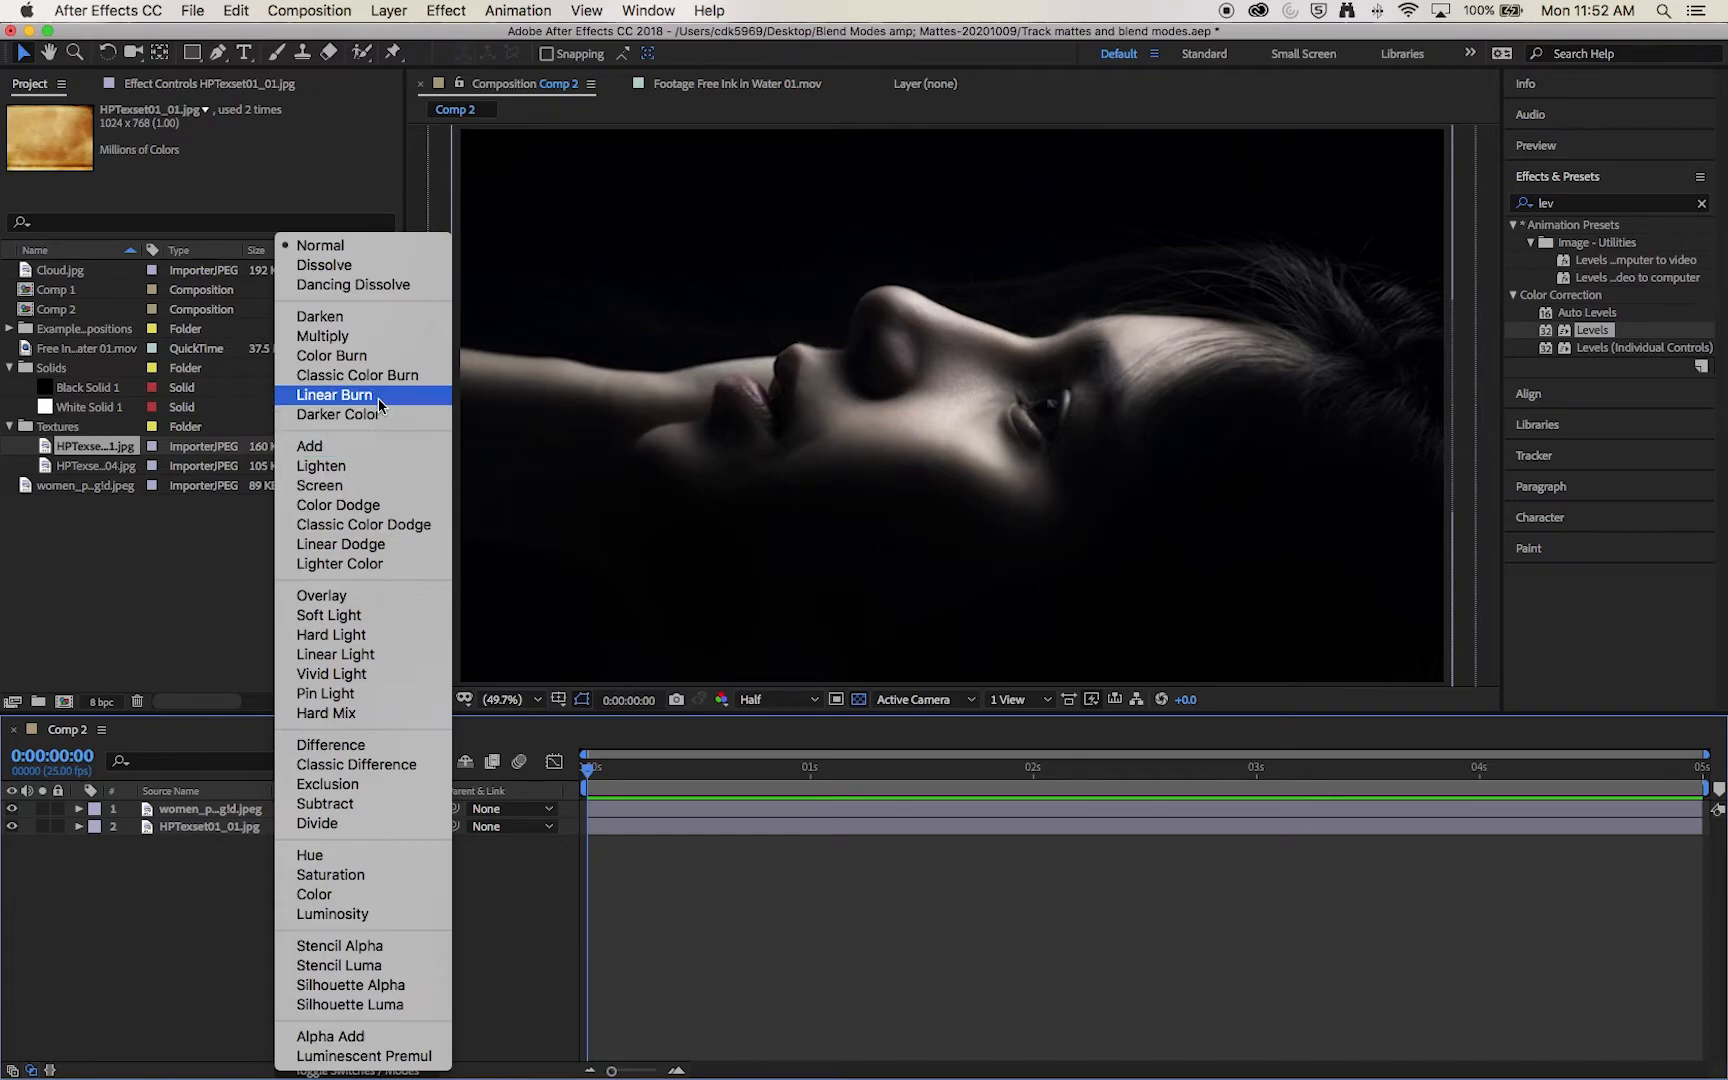
left_click(383, 334)
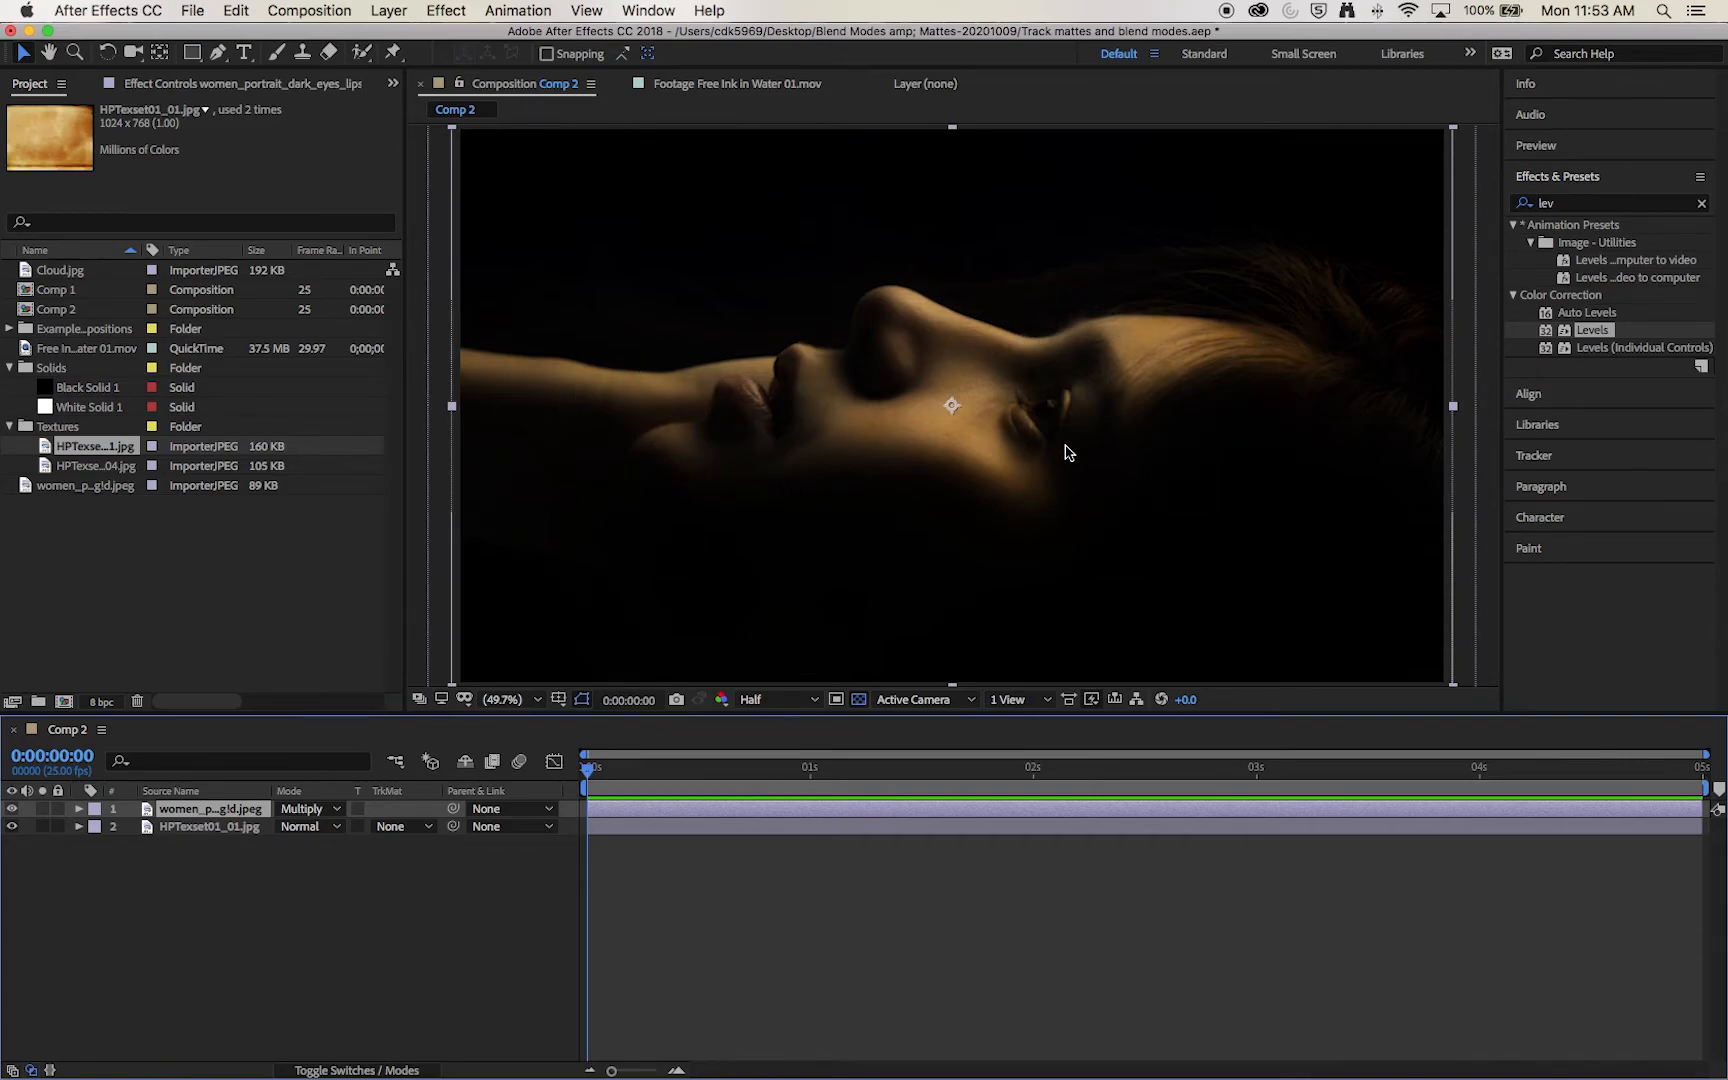
left_click(310, 808)
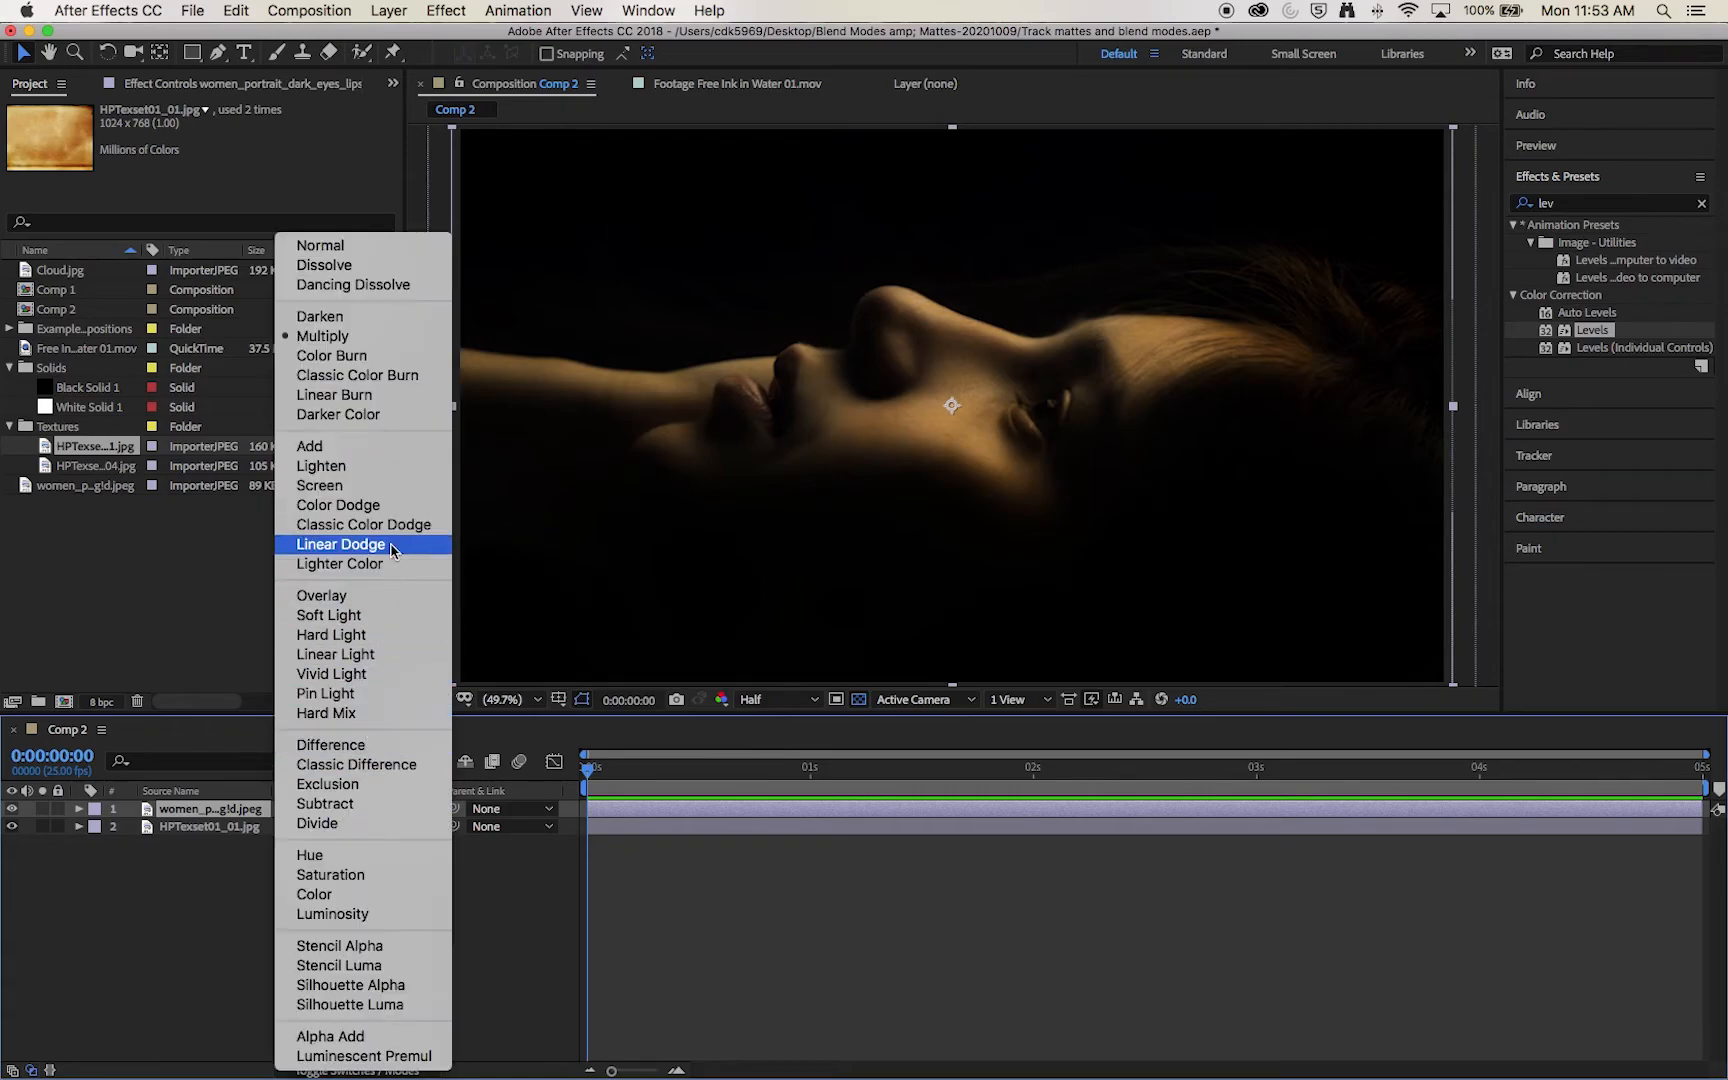
left_click(420, 450)
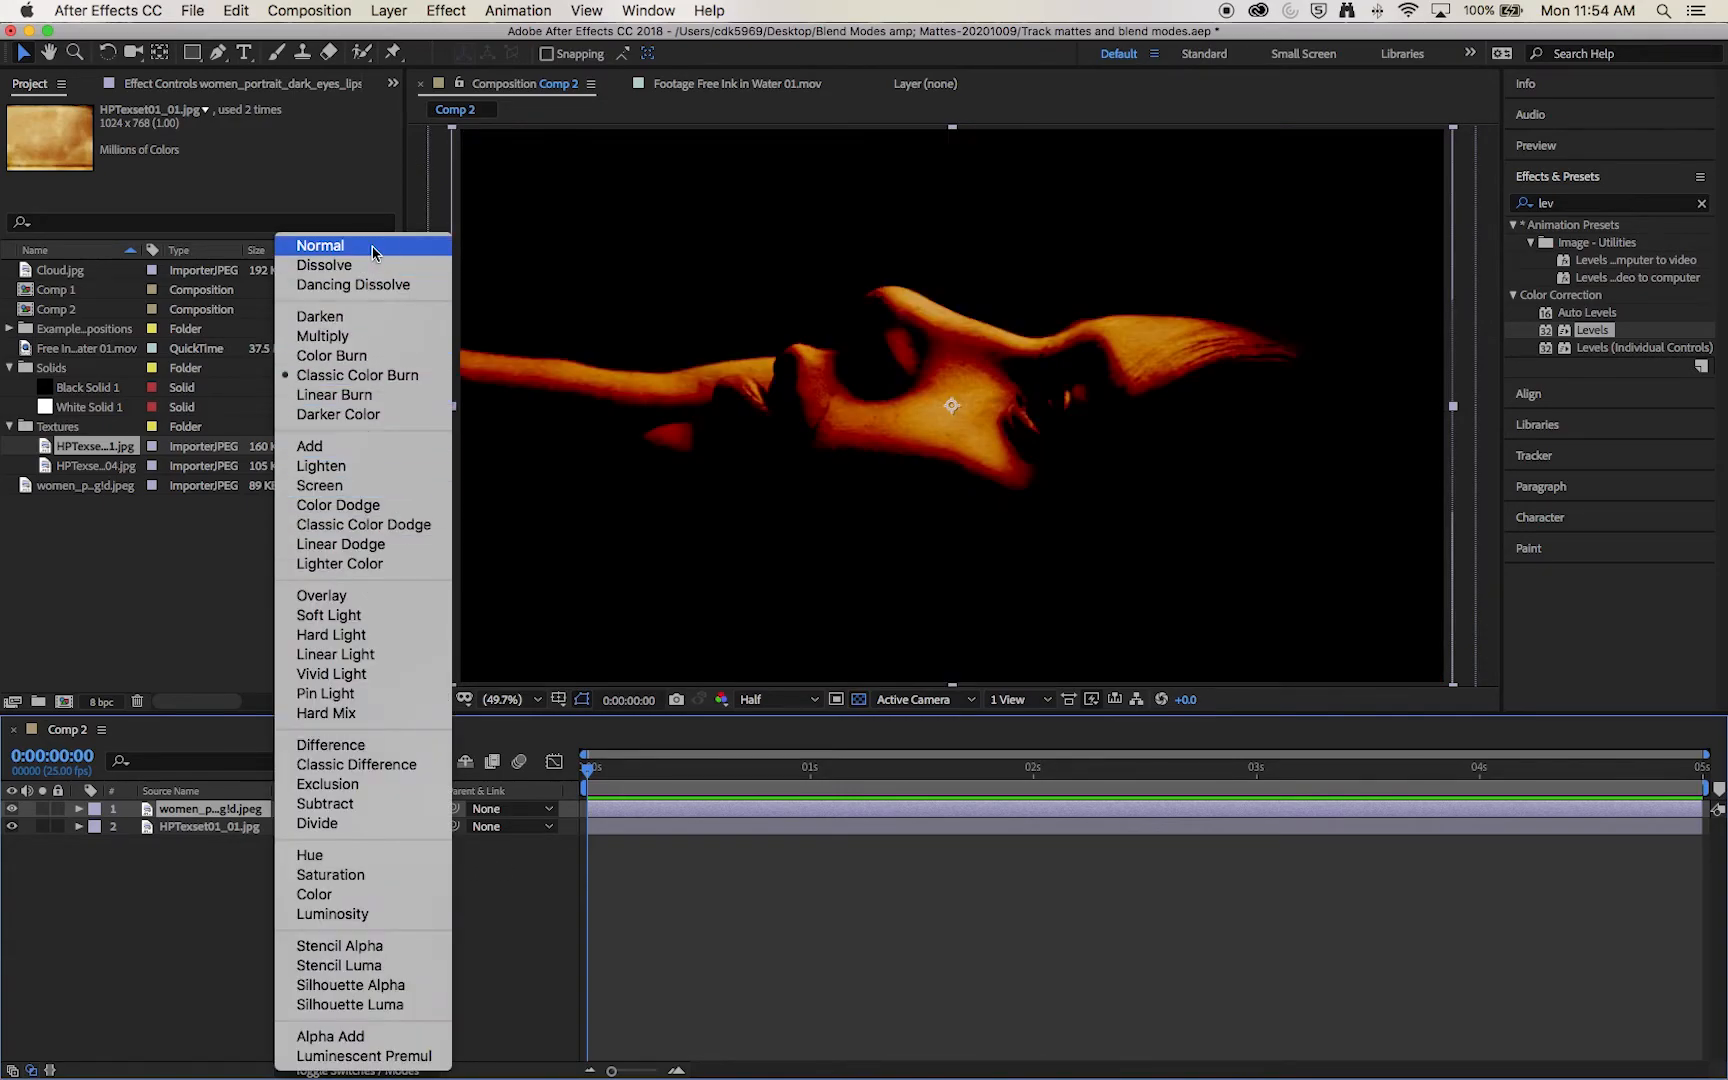
left_click(373, 247)
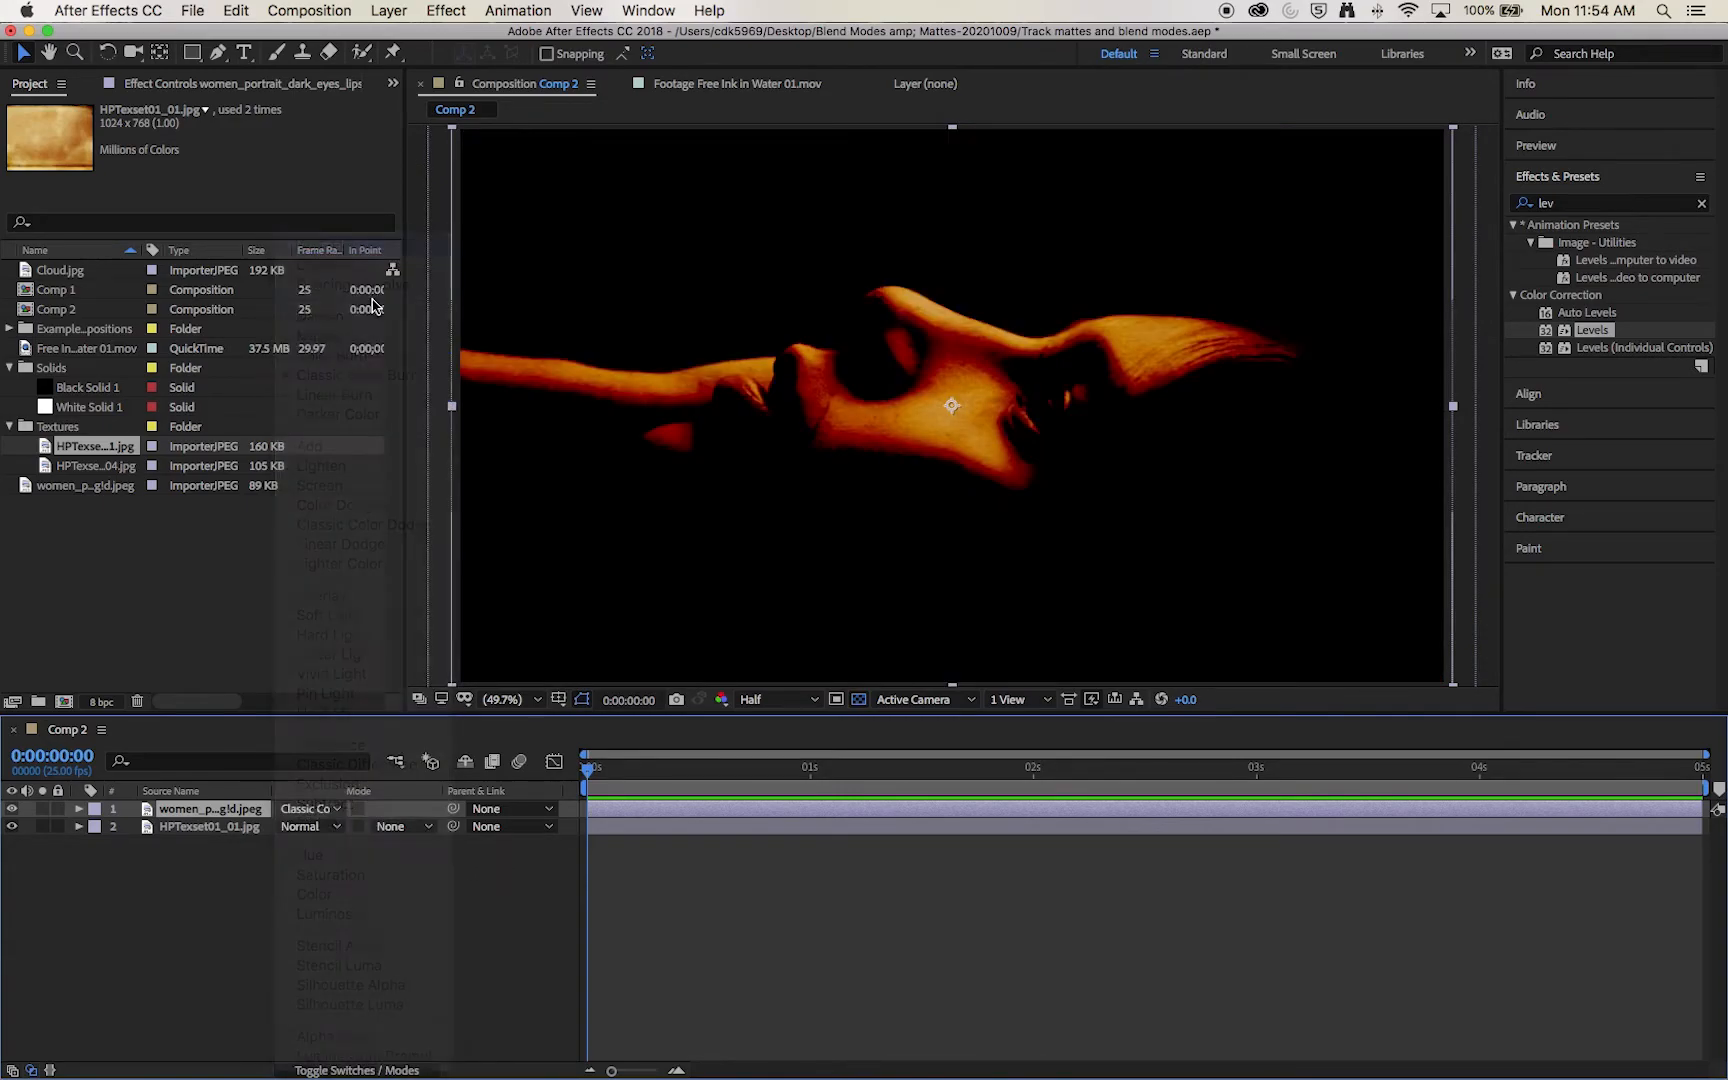
Step: Place Cloud.jpg between the portrait and the texture and enlarge it to cover the frame
left_click_drag(50, 271, 150, 818)
left_click(11, 808)
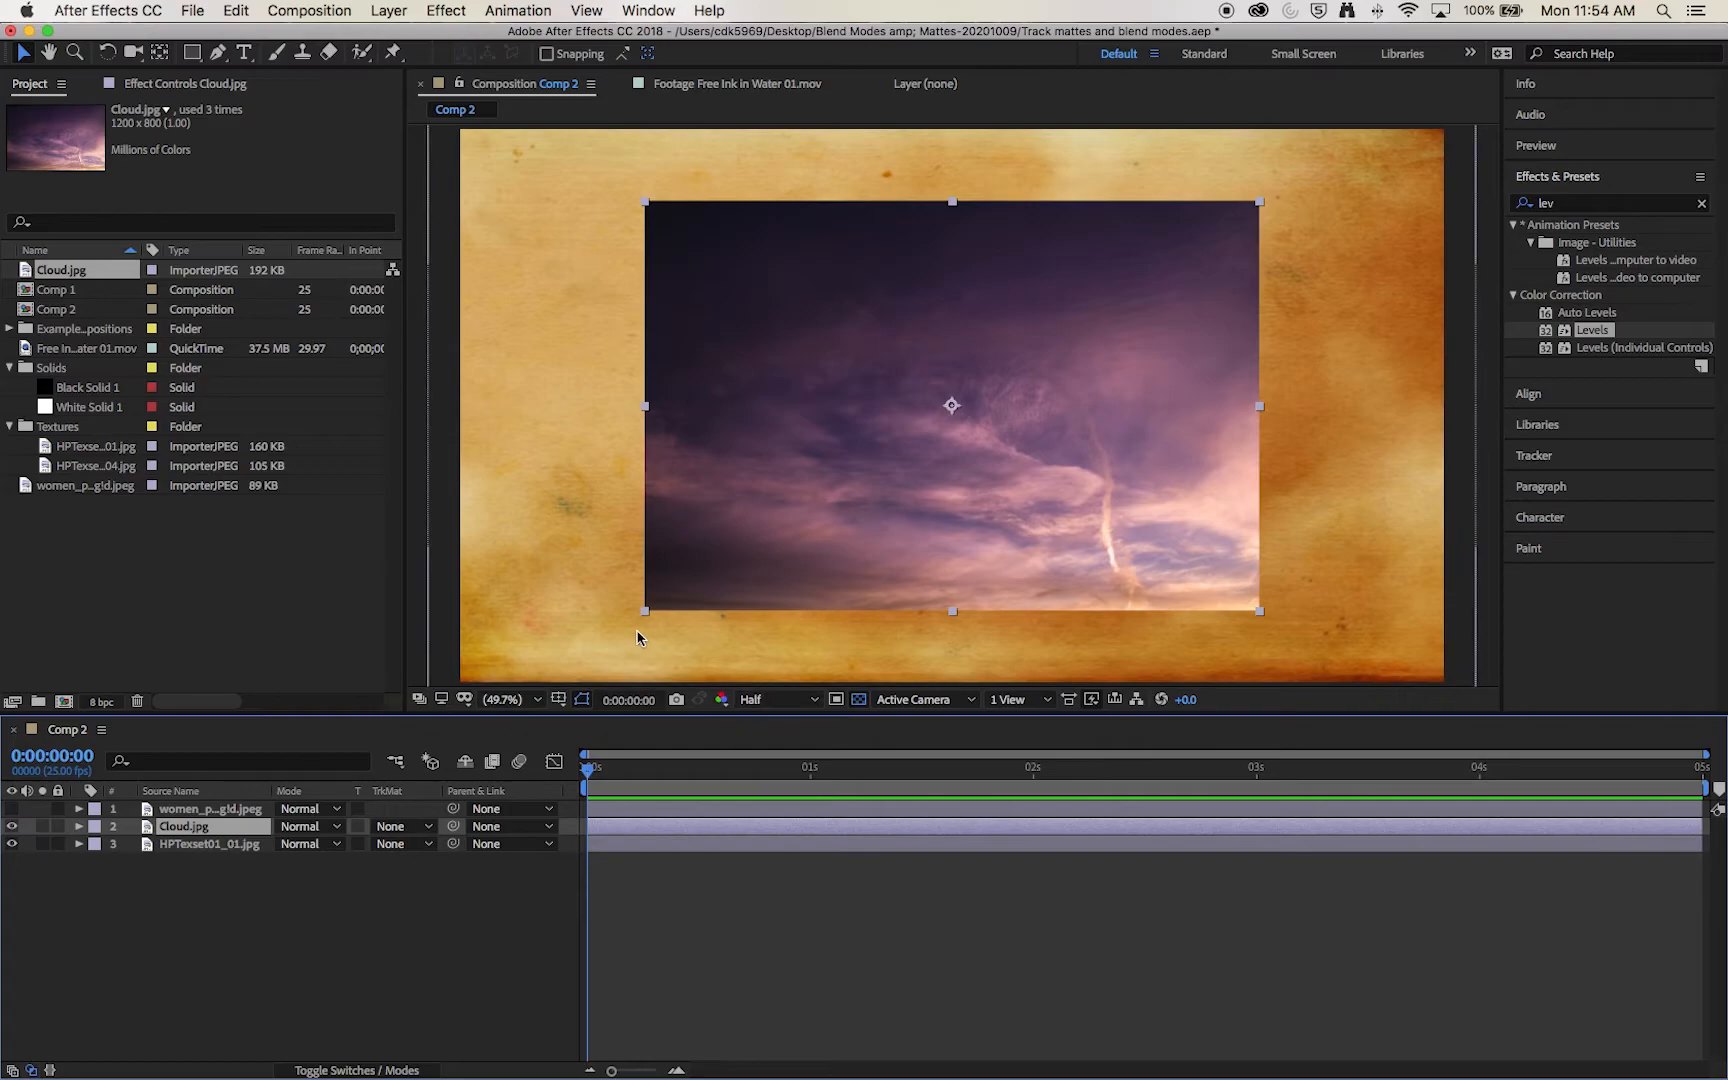
left_click_drag(645, 611, 444, 694)
left_click(11, 808)
Step: Set the portrait layer's blending mode to Screen after trying Lighten, and compare the image with the Cloud layer hidden and shown
left_click(332, 819)
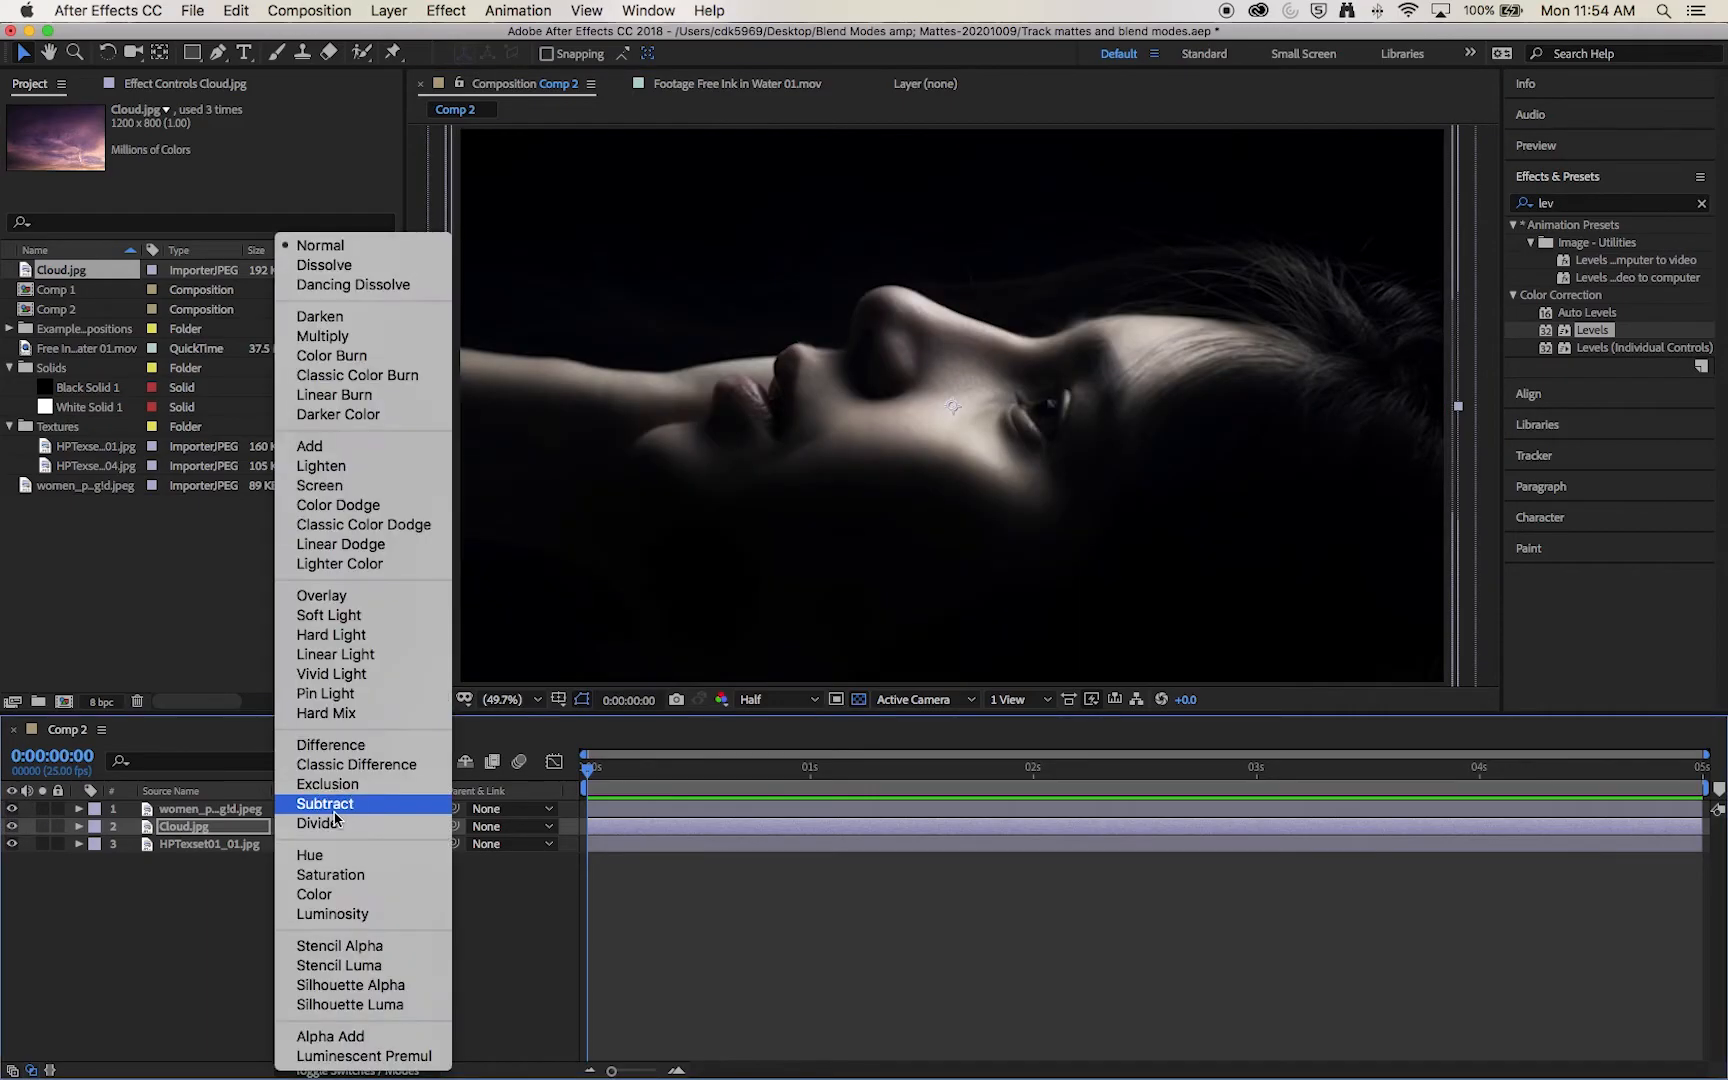
left_click(397, 472)
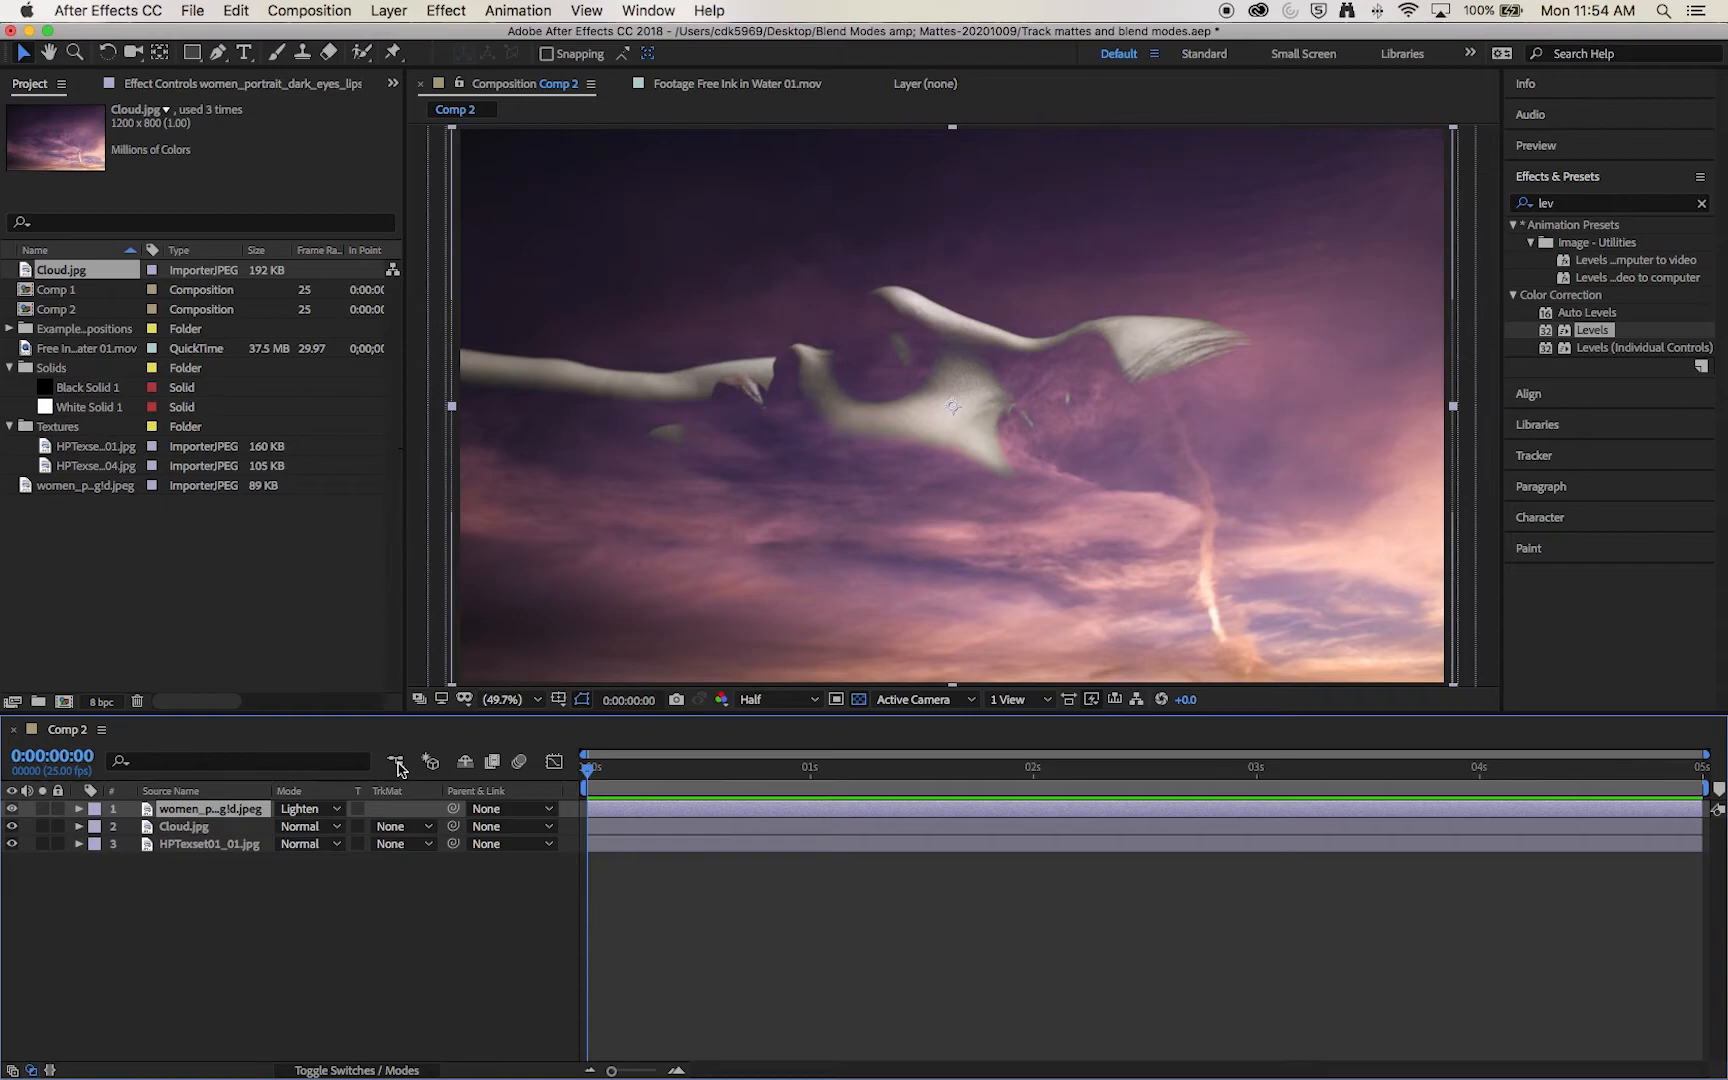
left_click(318, 809)
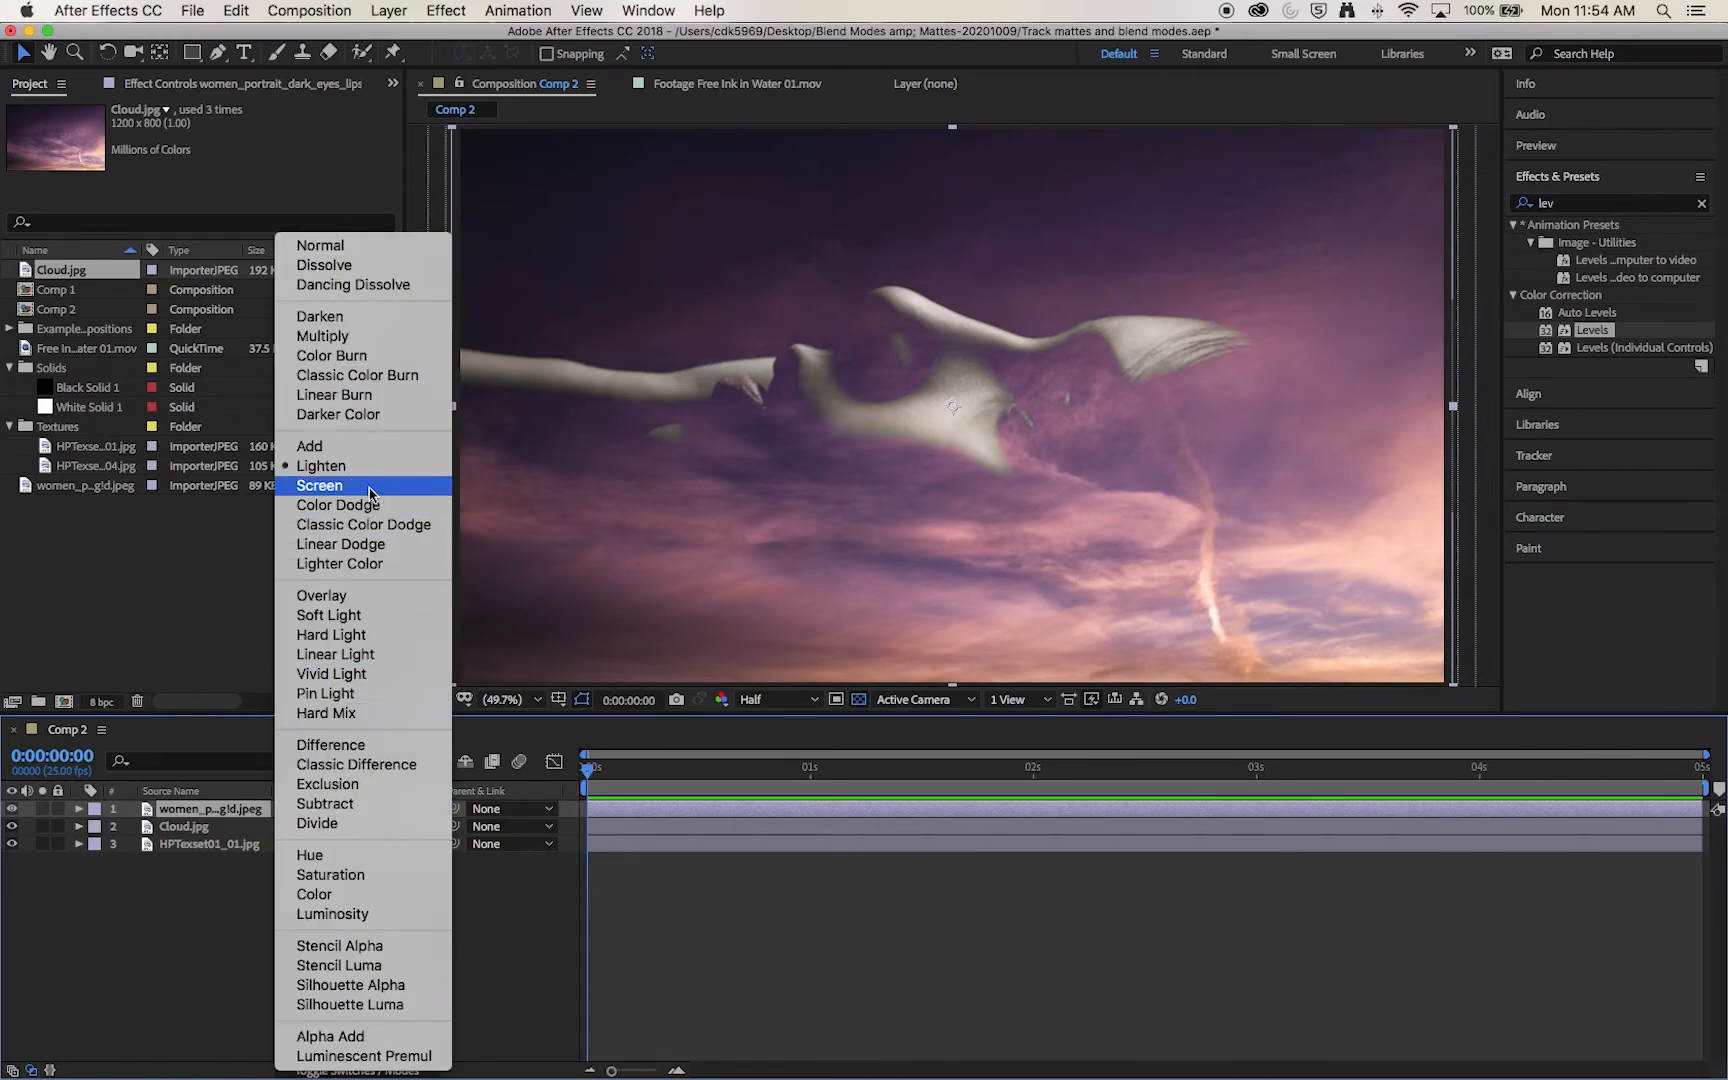
left_click(370, 492)
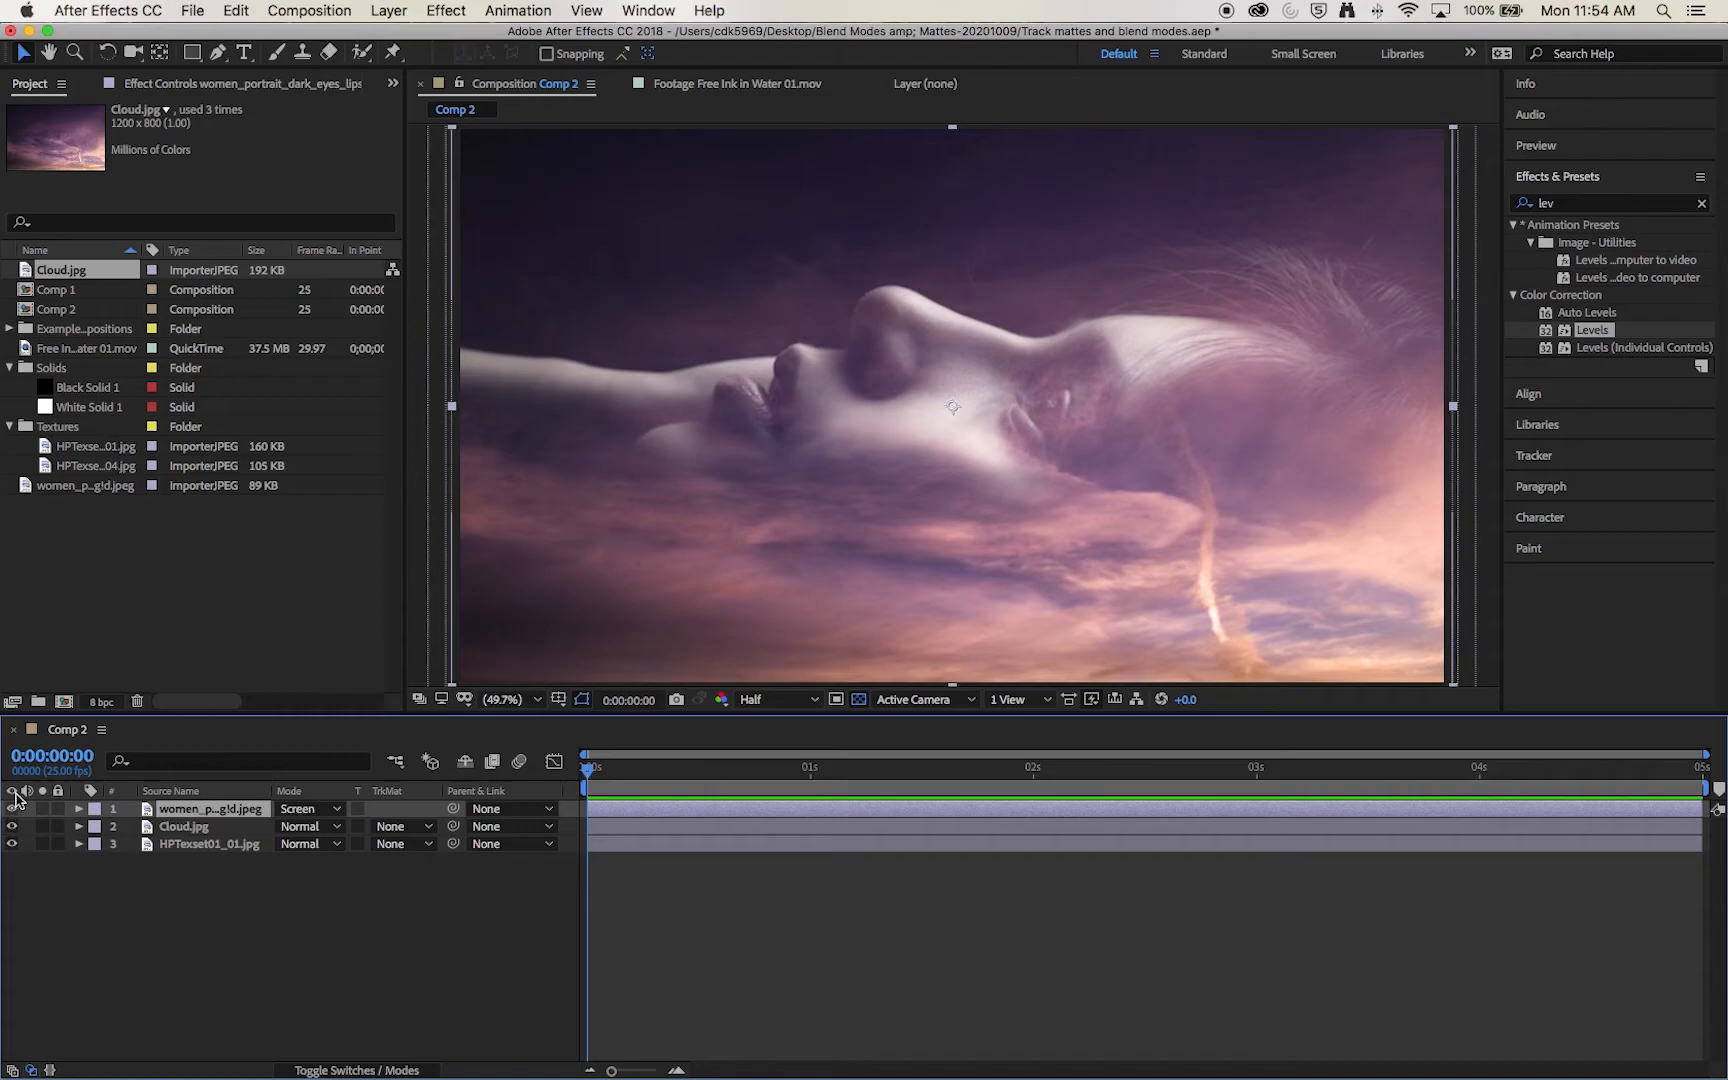
left_click(12, 826)
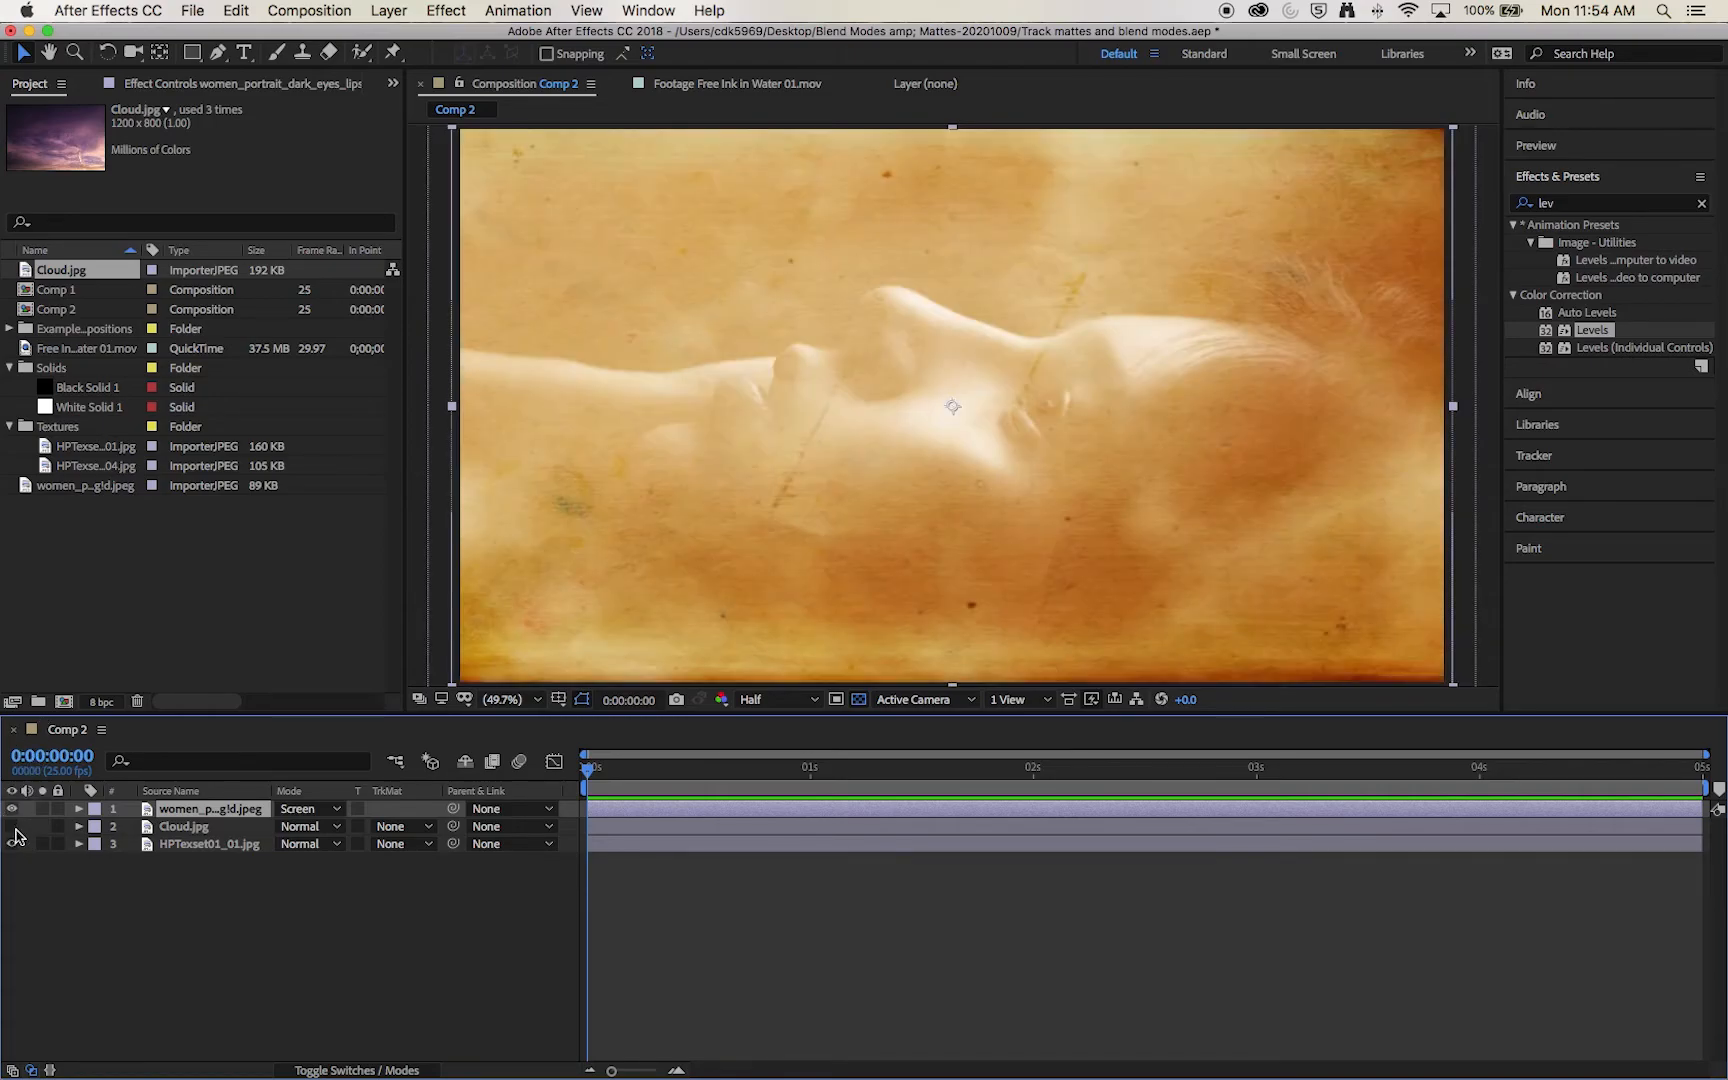
left_click(12, 826)
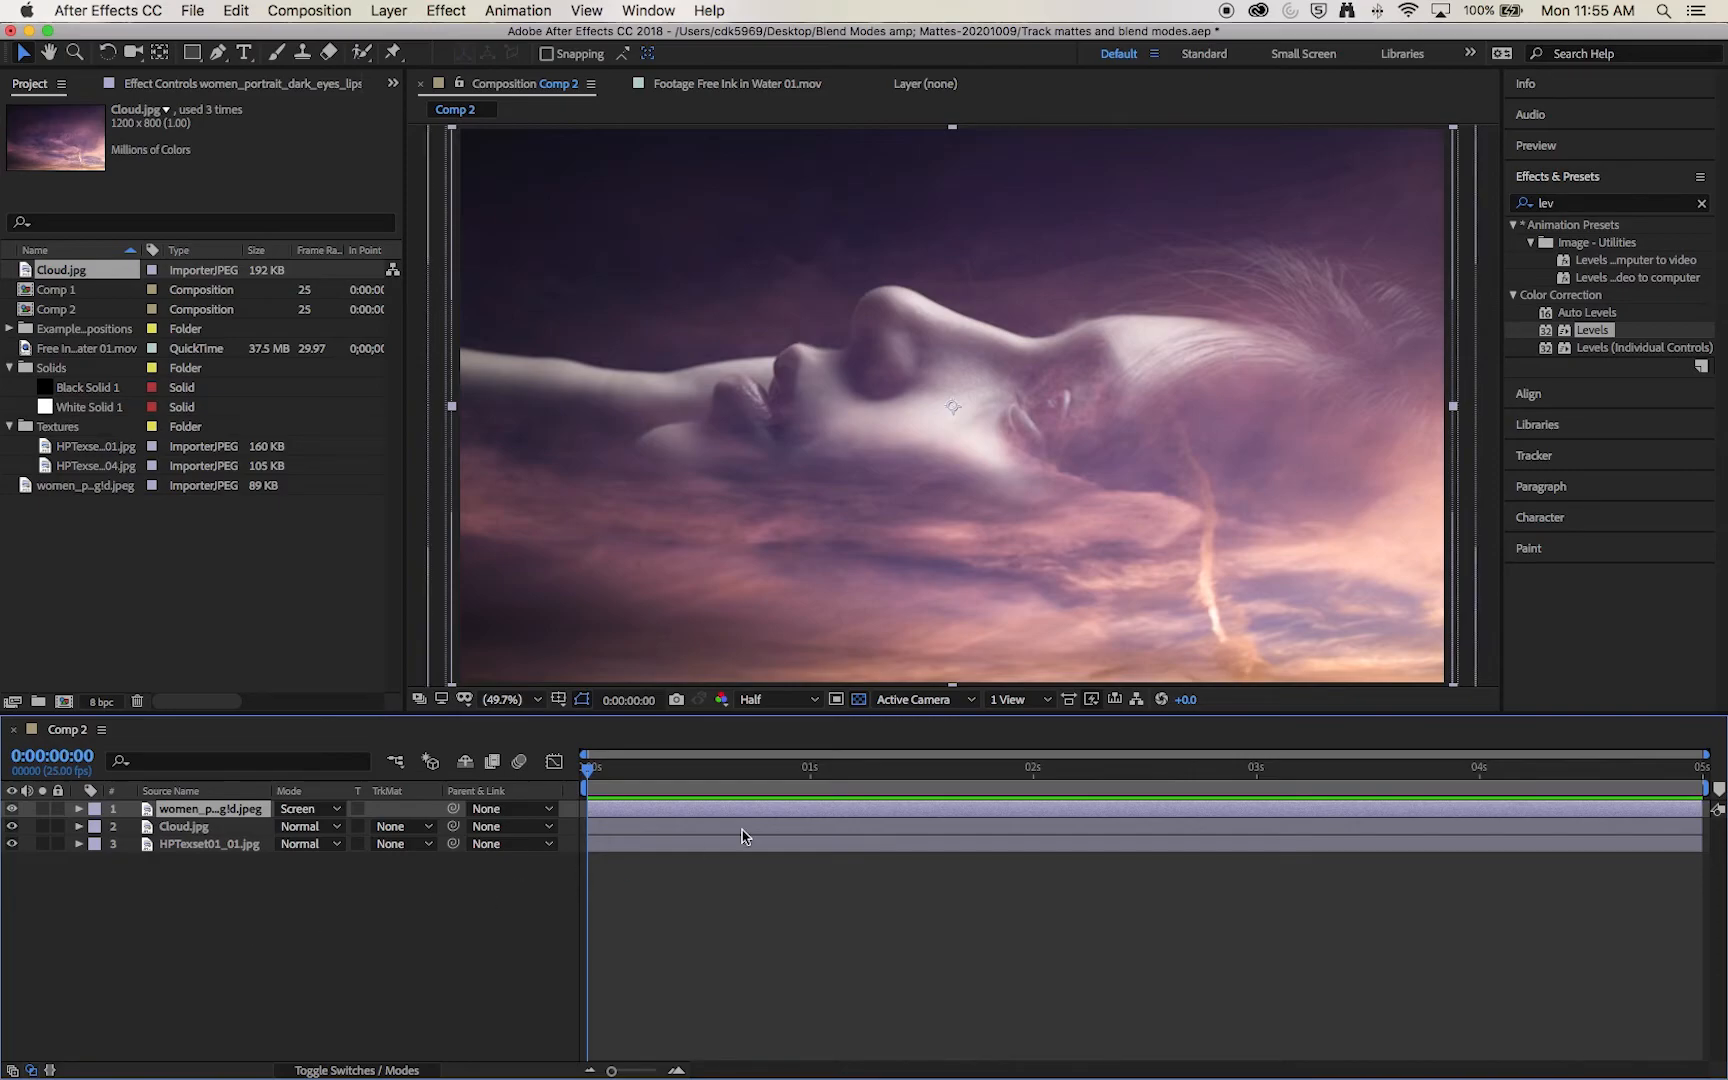
Step: Apply Levels to the portrait layer with Input Black 11, Input White 255 and Gamma 0.88, and add the Black & White effect
left_click_drag(1592, 330, 203, 815)
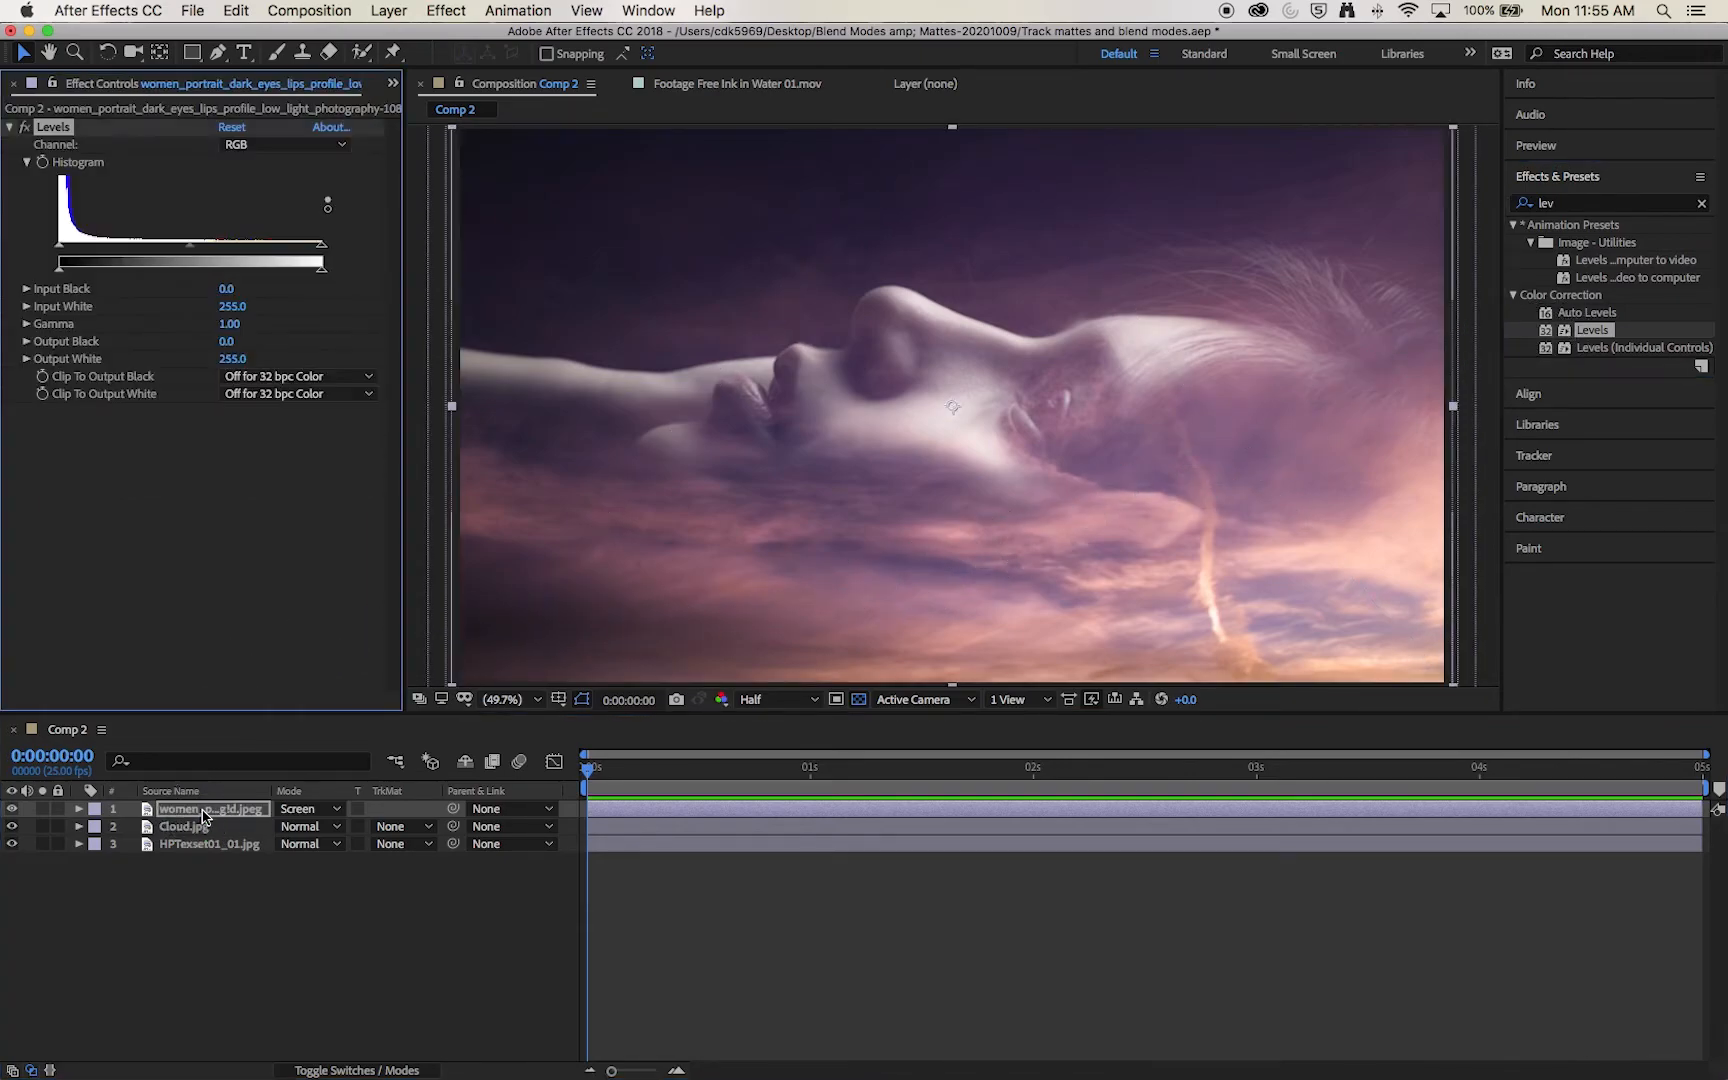
mouse_move(321, 263)
left_mouse_down()
mouse_move(245, 250)
mouse_move(316, 261)
left_mouse_up()
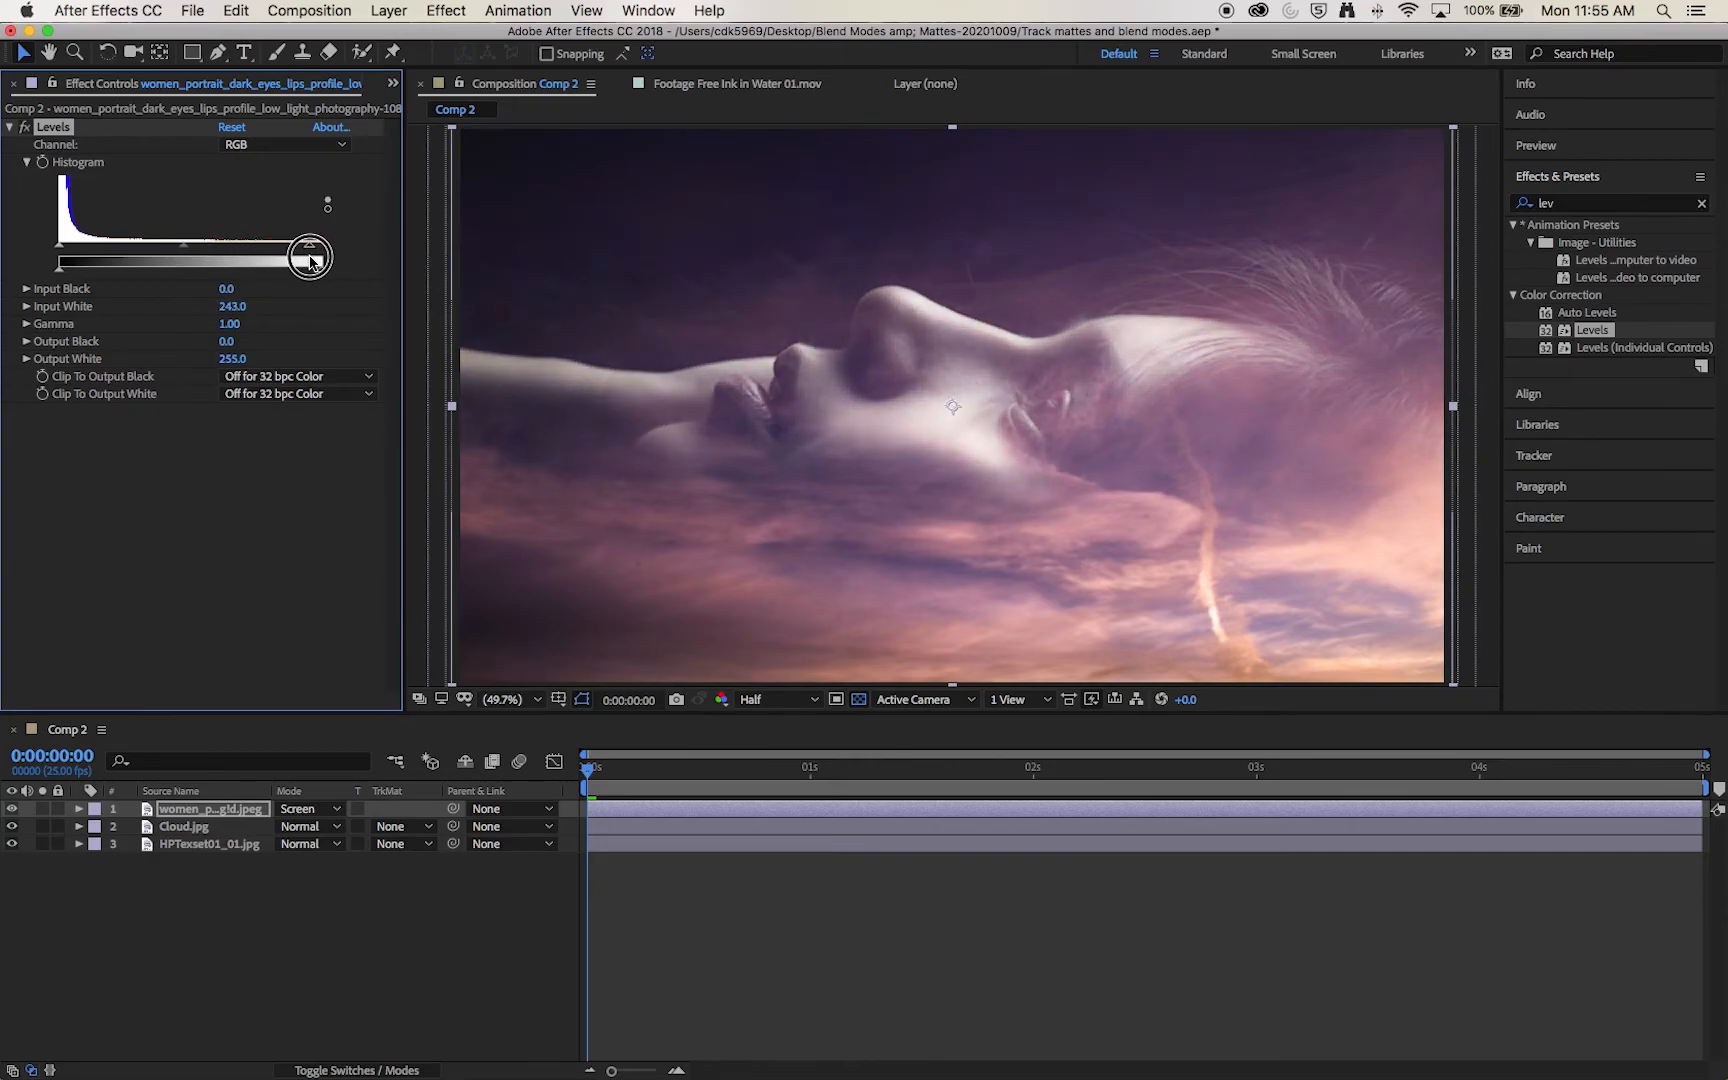
left_click_drag(60, 243, 90, 247)
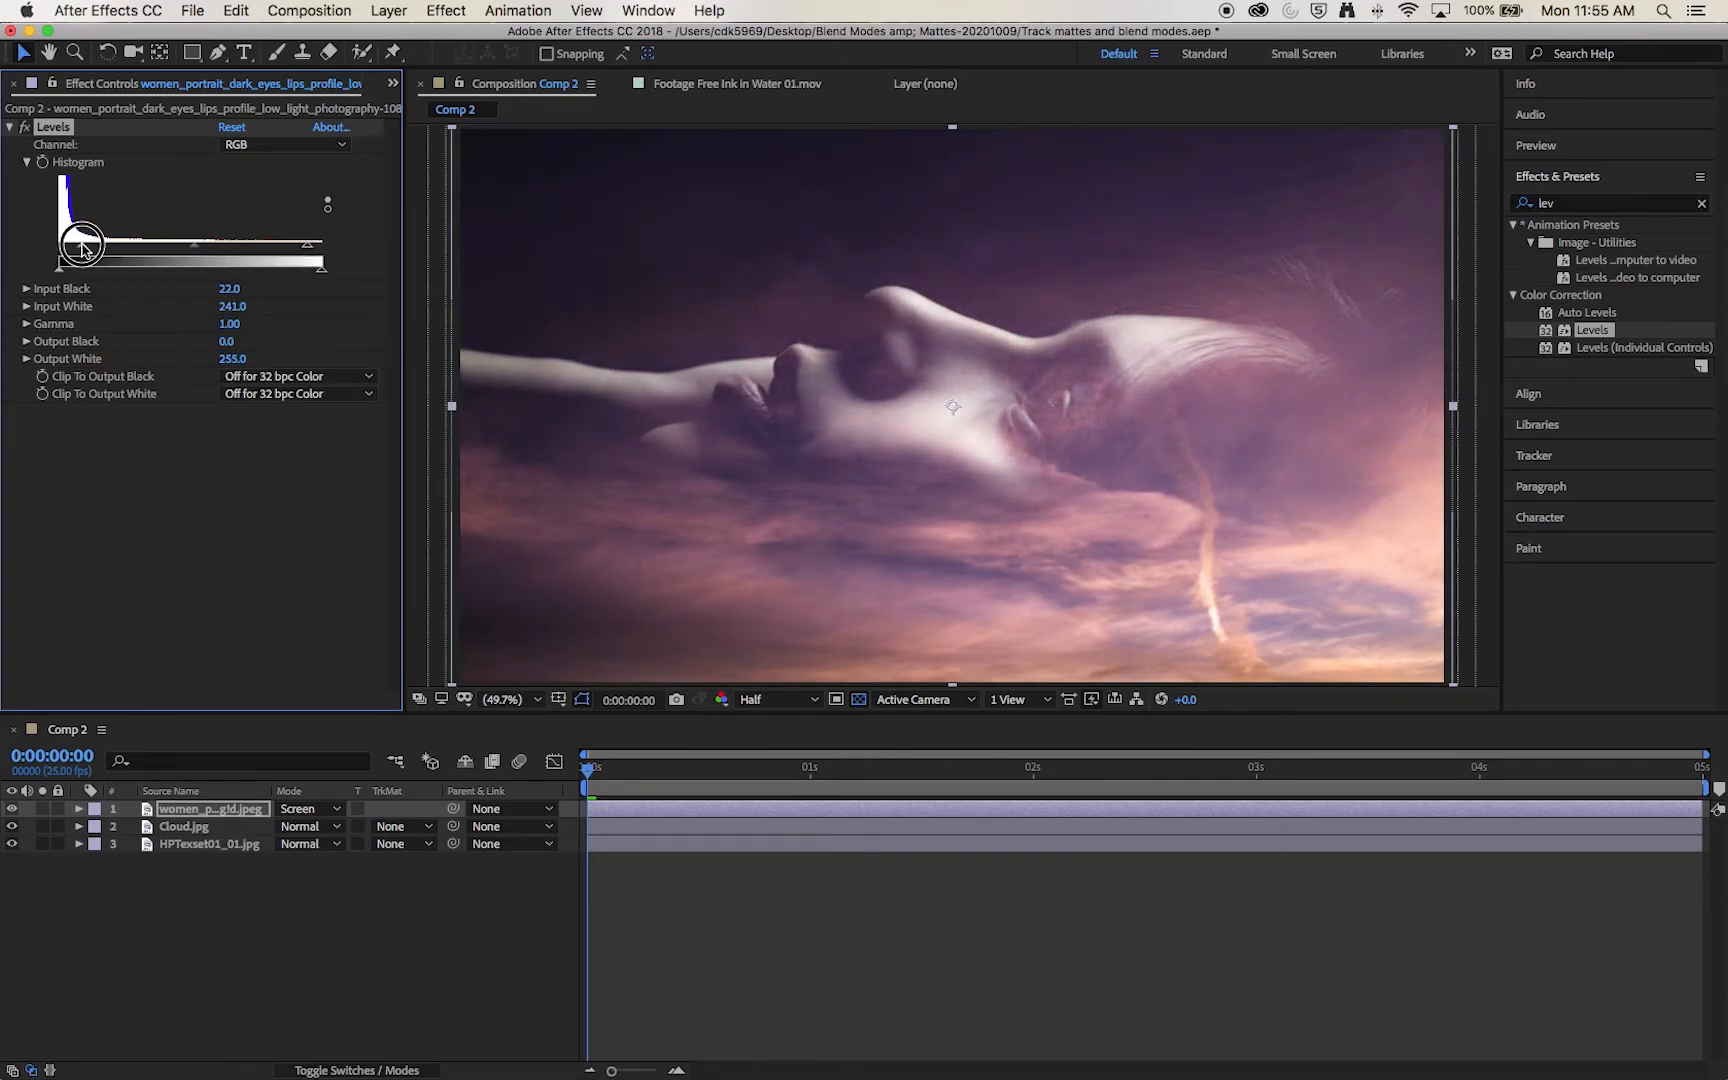
mouse_move(196, 243)
left_mouse_down()
mouse_move(137, 249)
mouse_move(255, 252)
mouse_move(143, 252)
mouse_move(235, 256)
mouse_move(200, 252)
left_mouse_up()
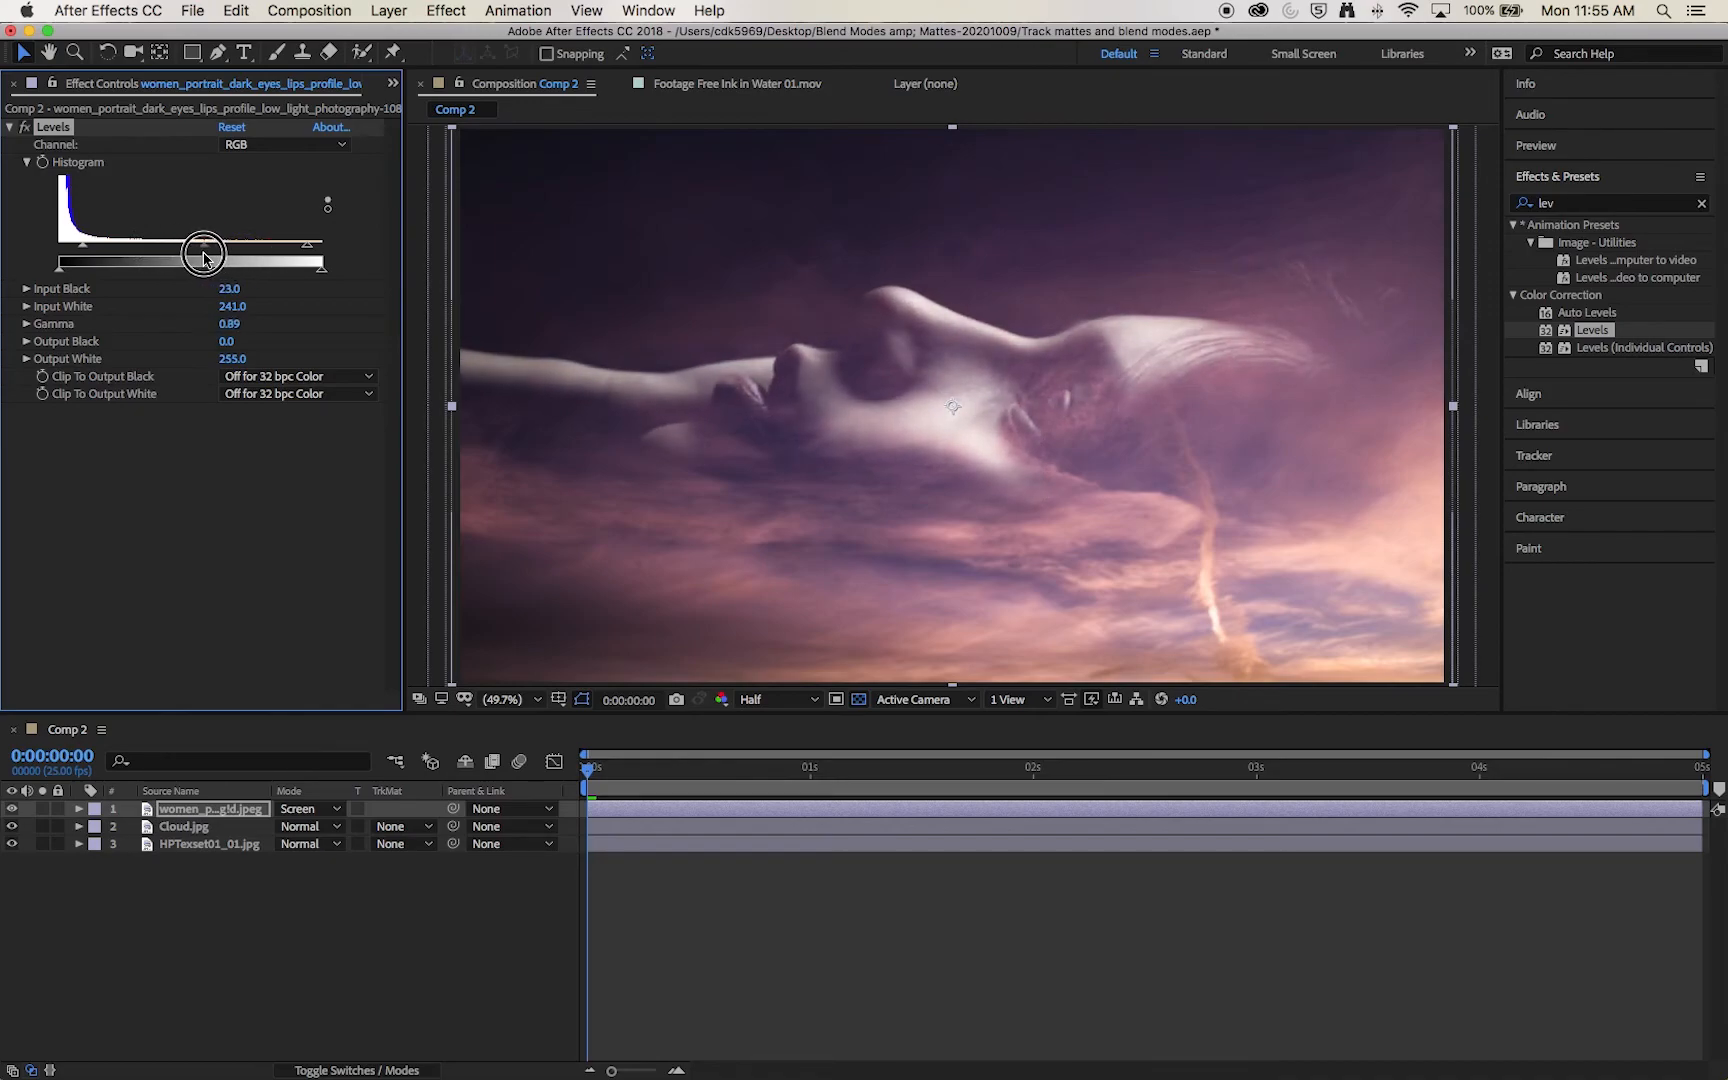
left_click_drag(84, 244, 60, 245)
left_click_drag(197, 243, 202, 243)
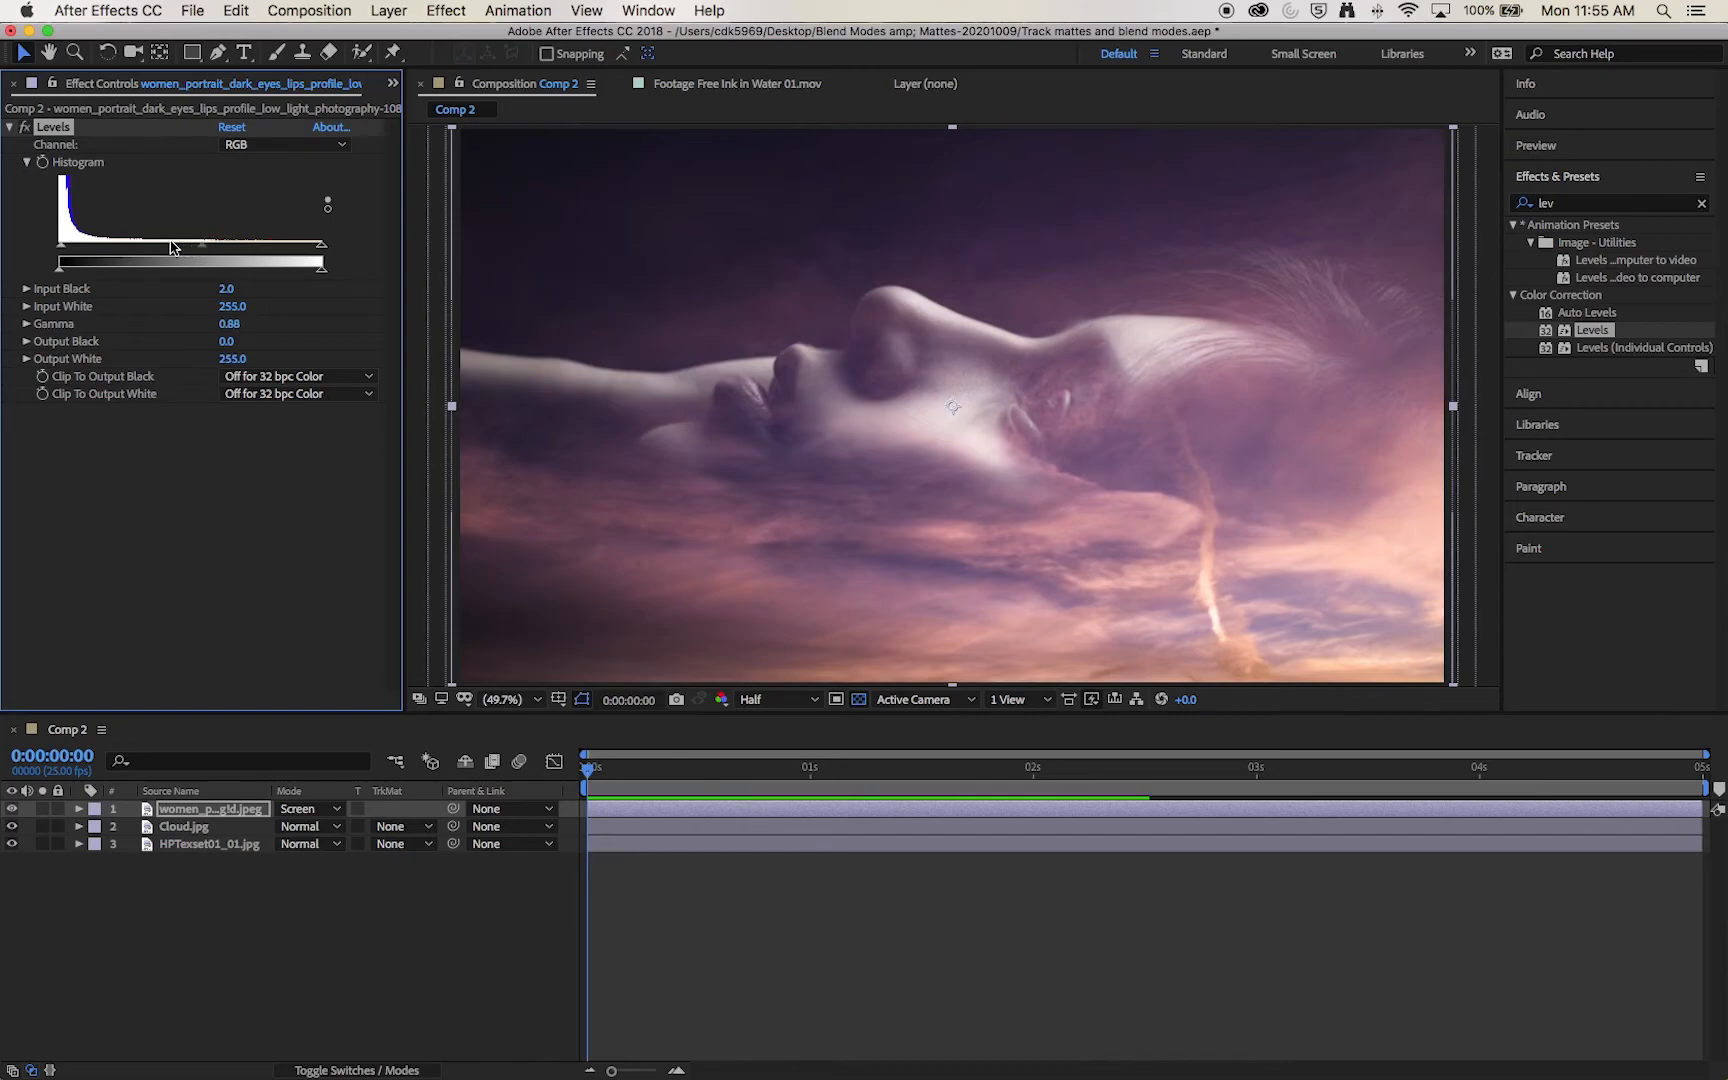
left_click_drag(74, 245, 71, 245)
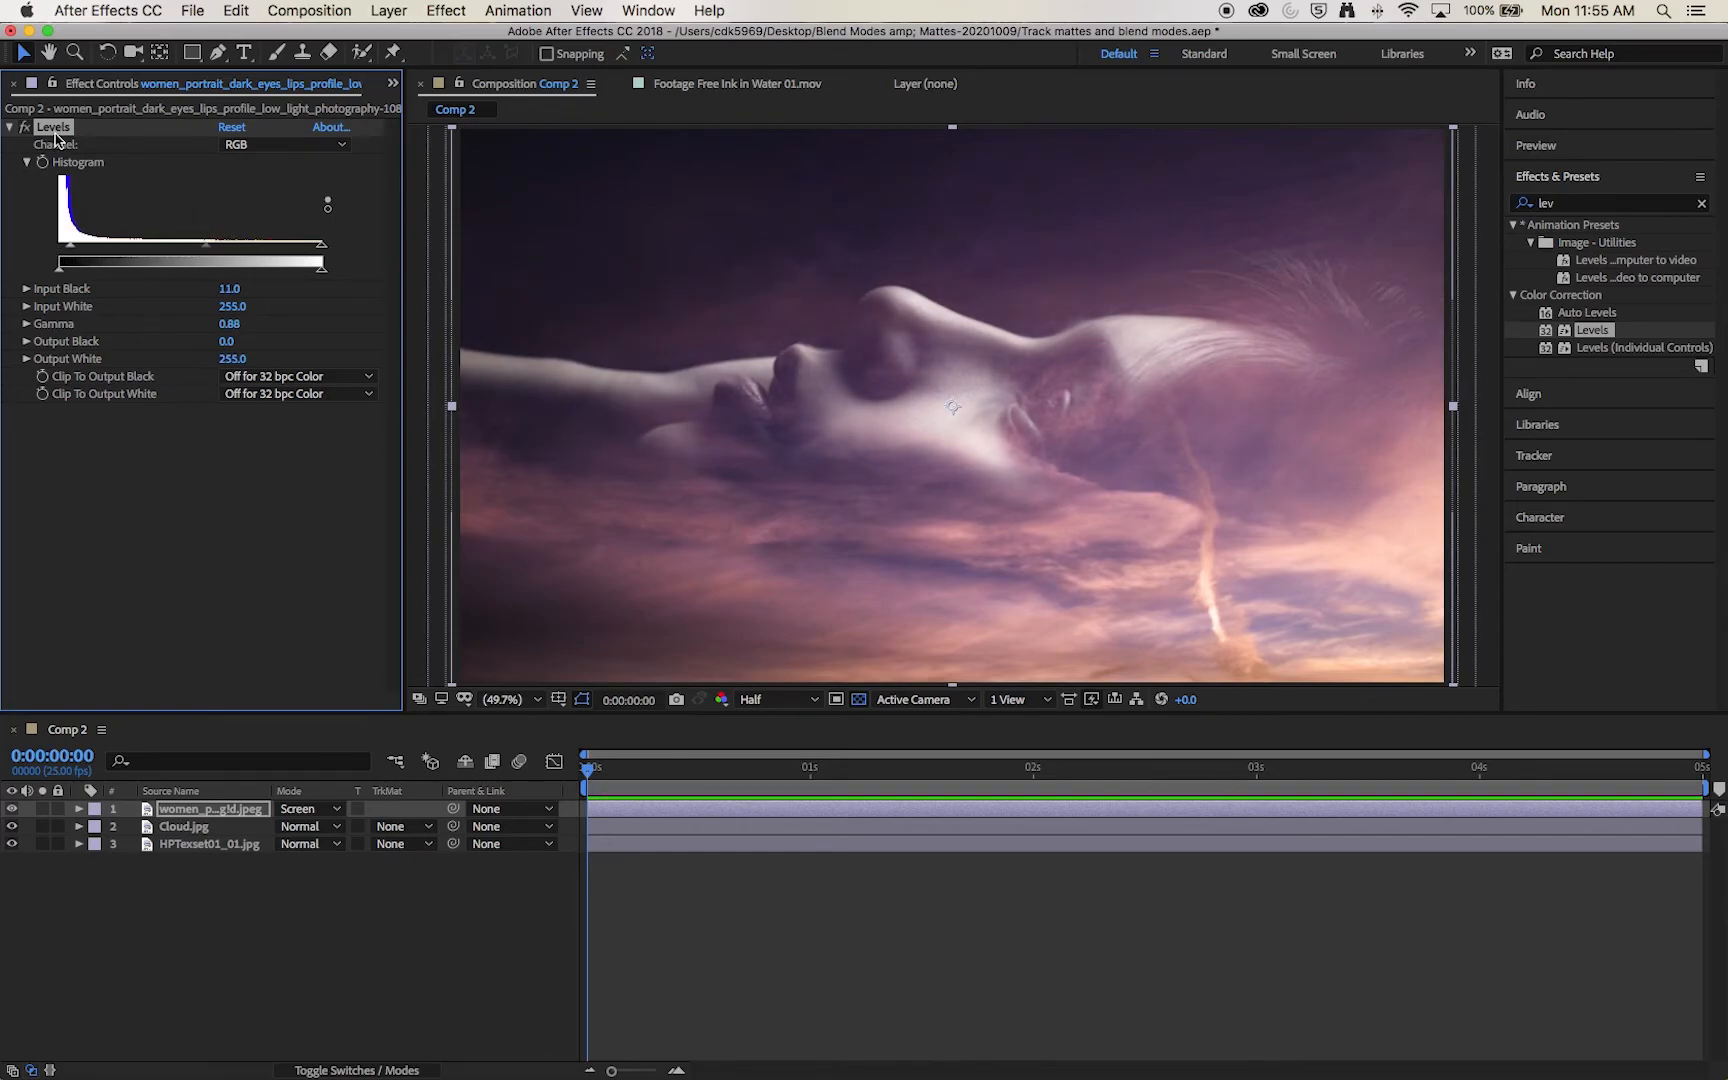
left_click(24, 128)
left_click(24, 128)
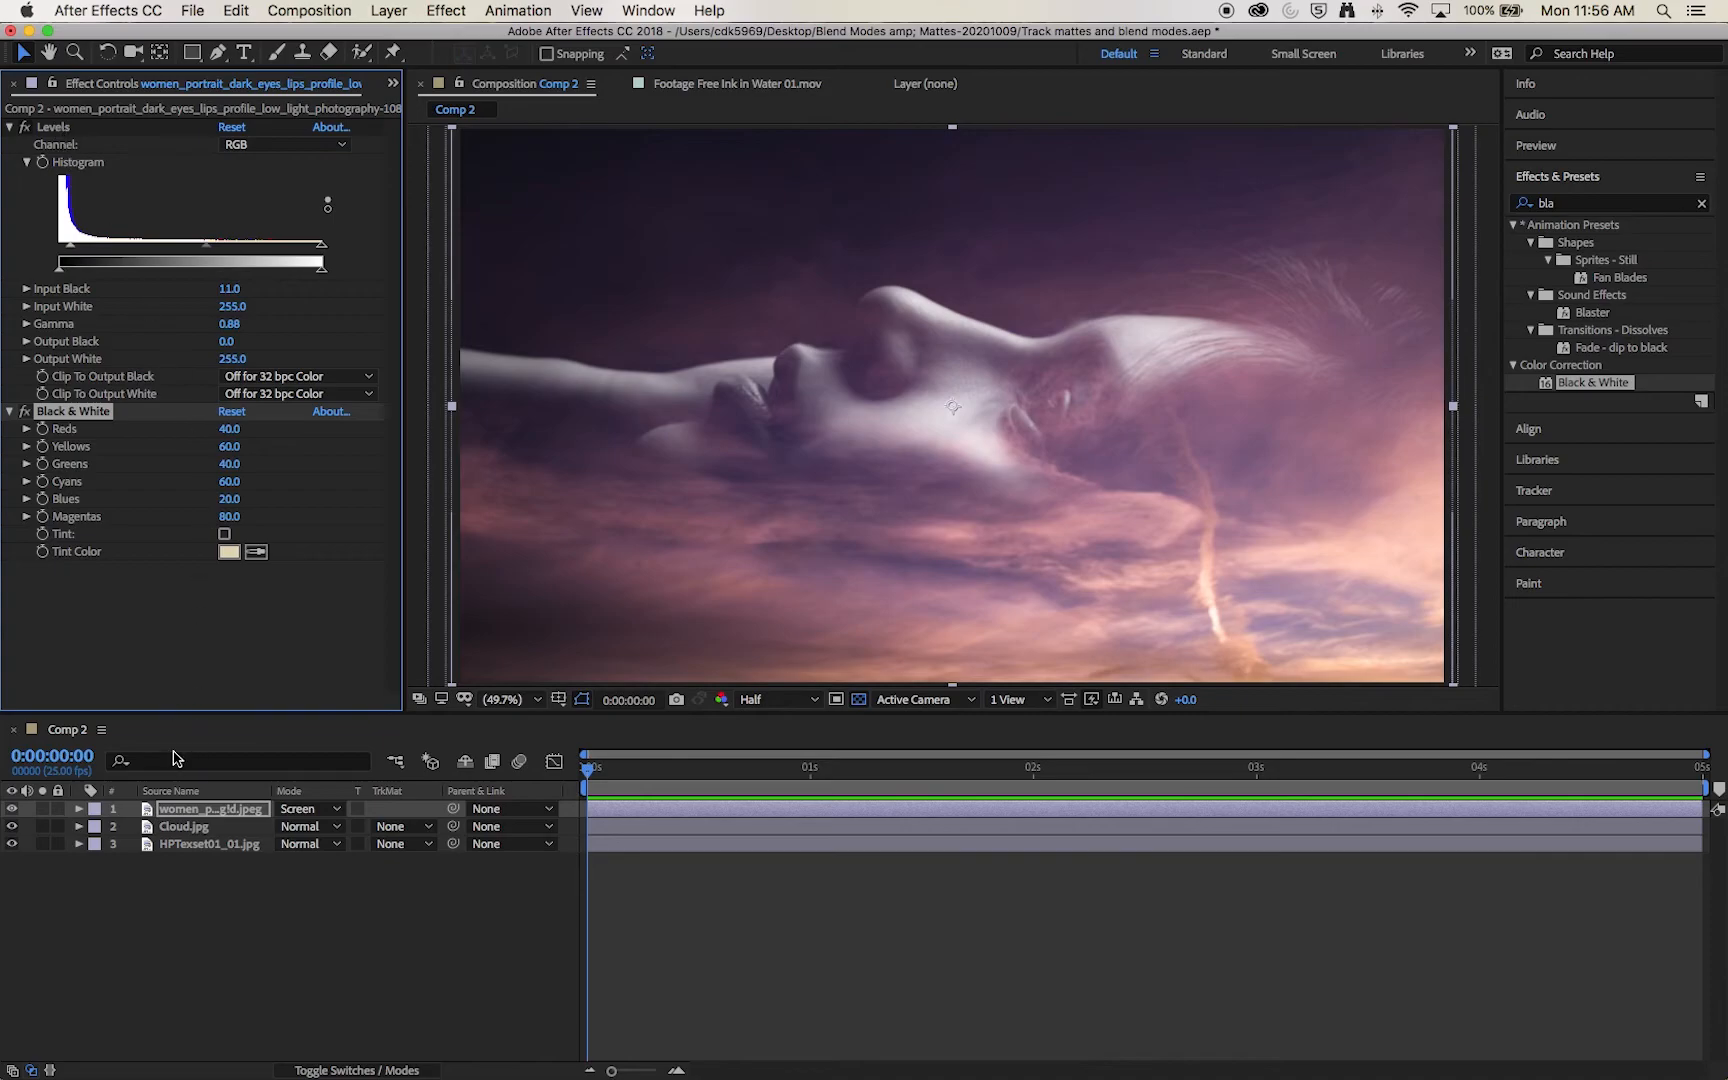
Step: With the portrait temporarily hidden, set the Cloud layer's blending mode to Multiply after trying Screen
left_click(13, 809)
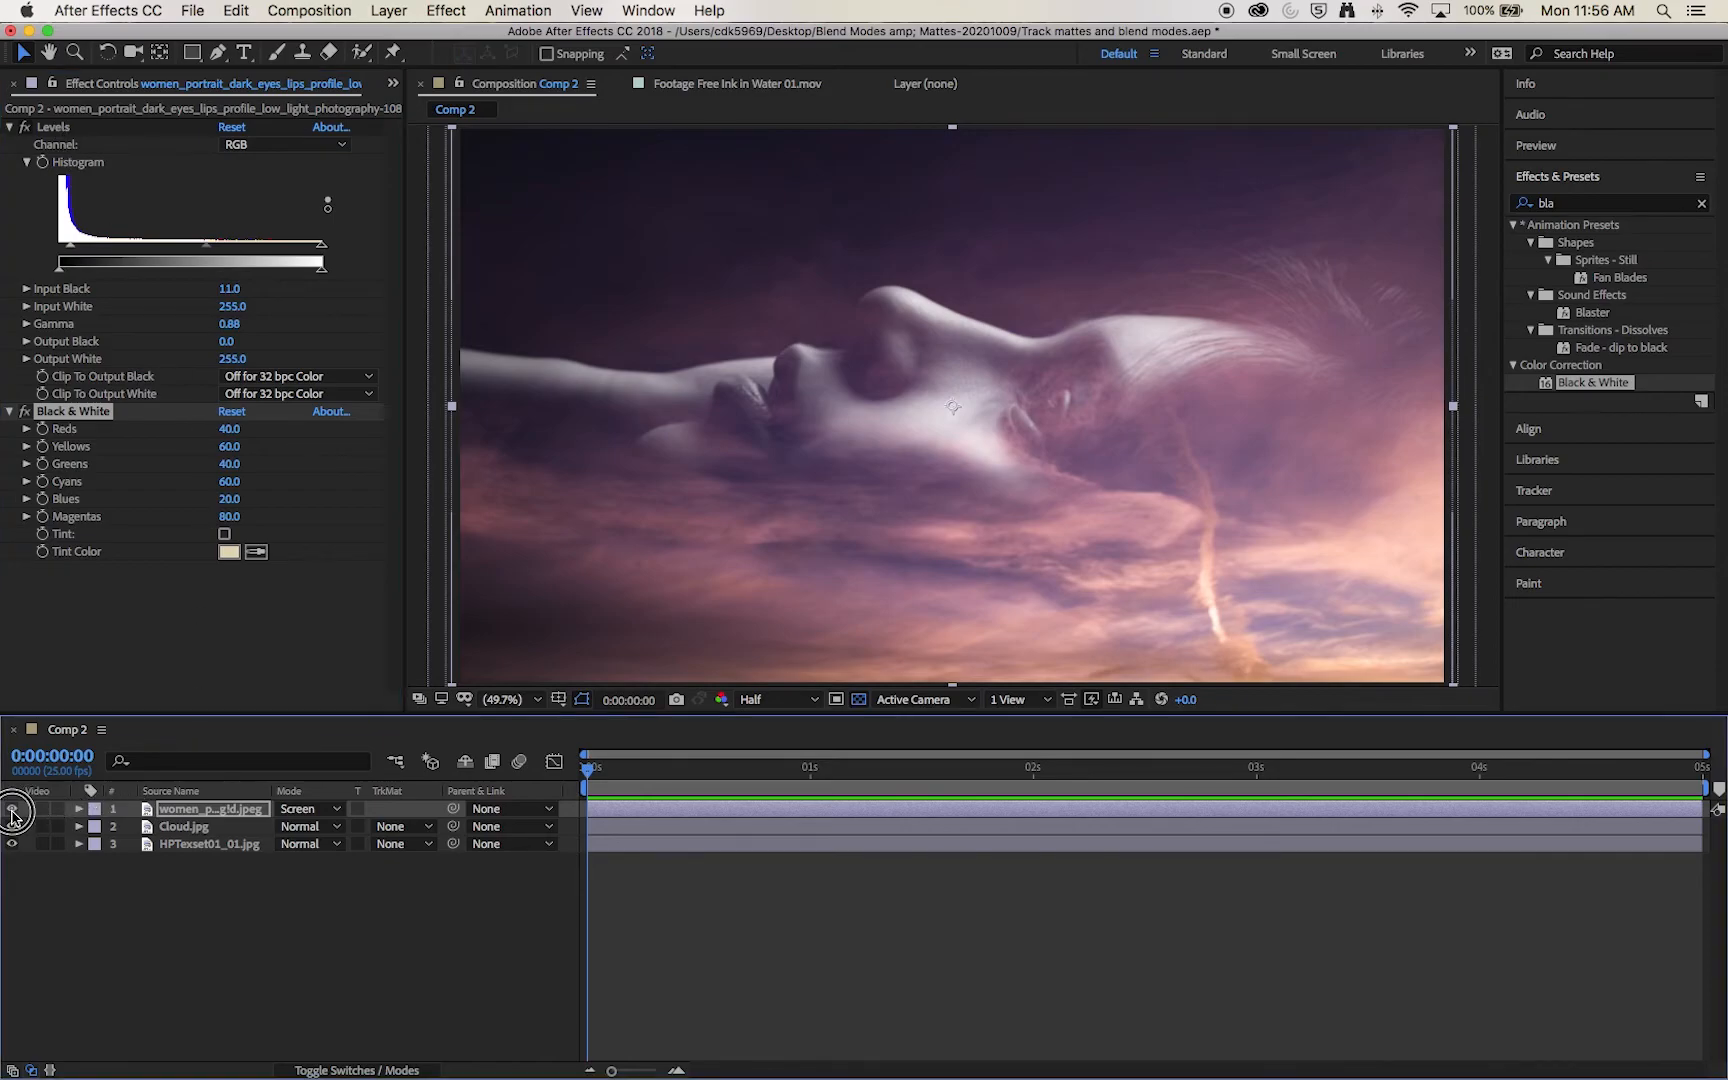
left_click(200, 827)
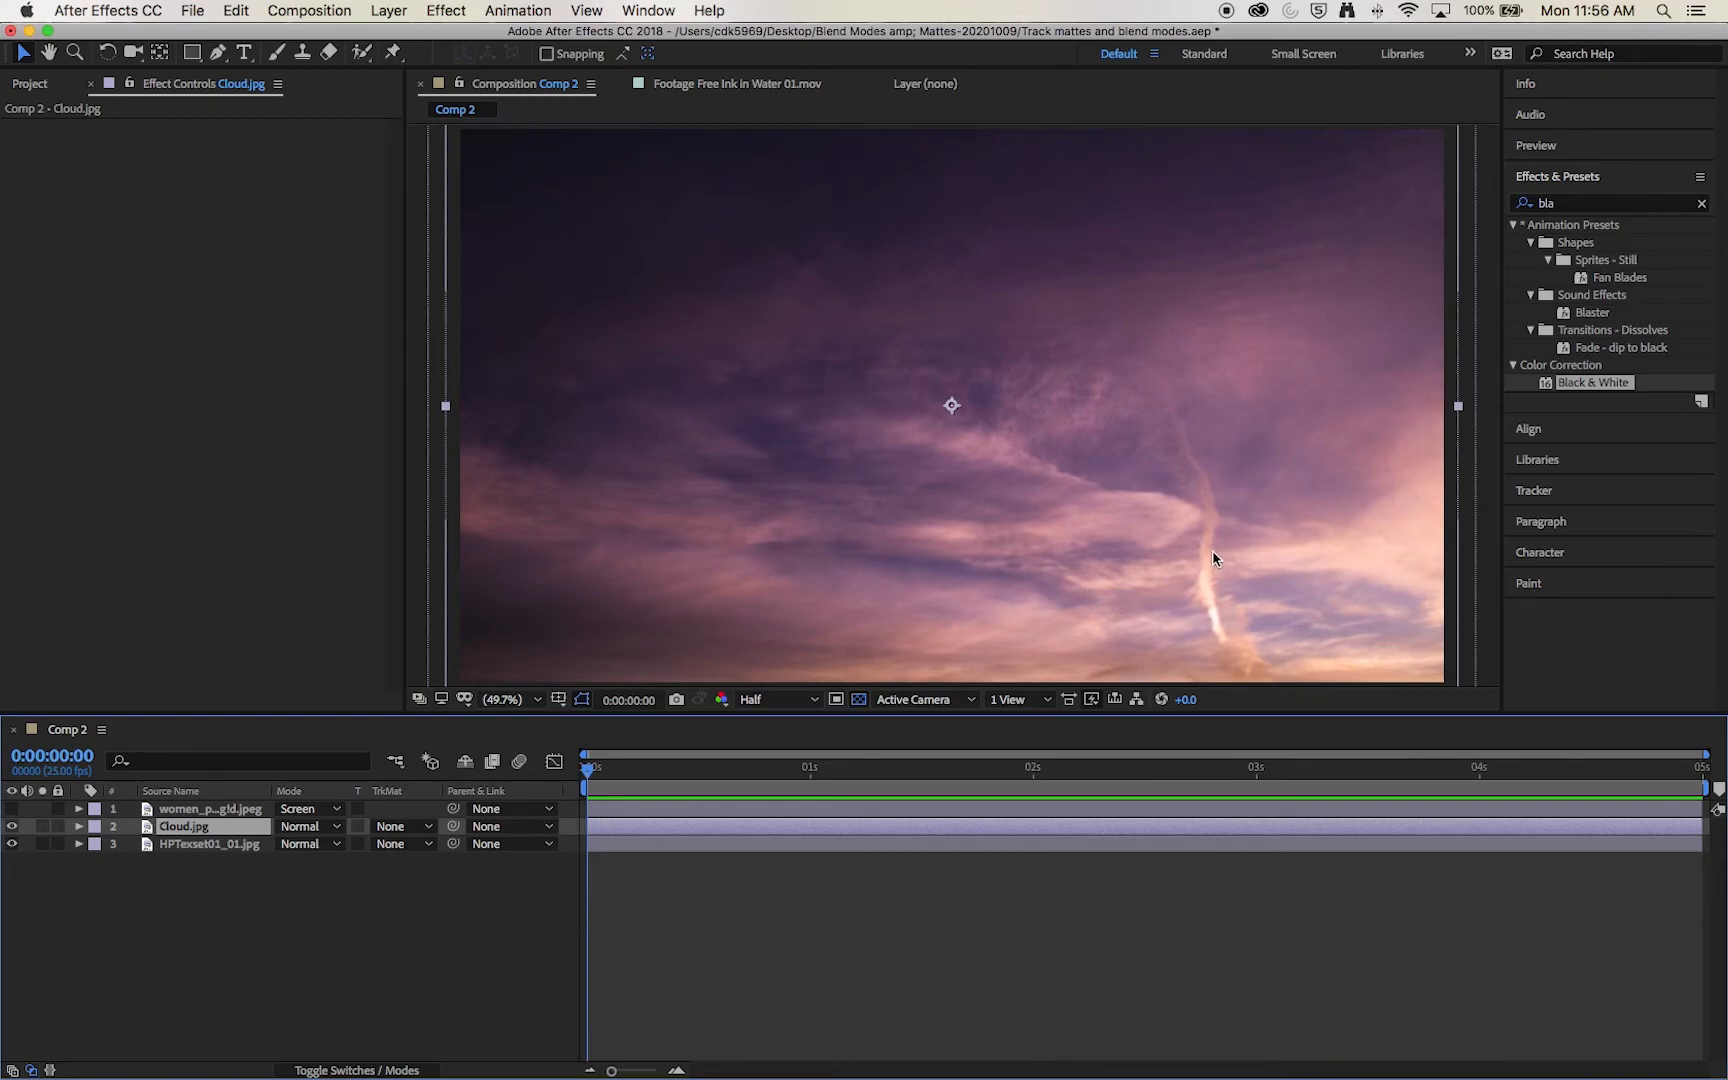
left_click(337, 835)
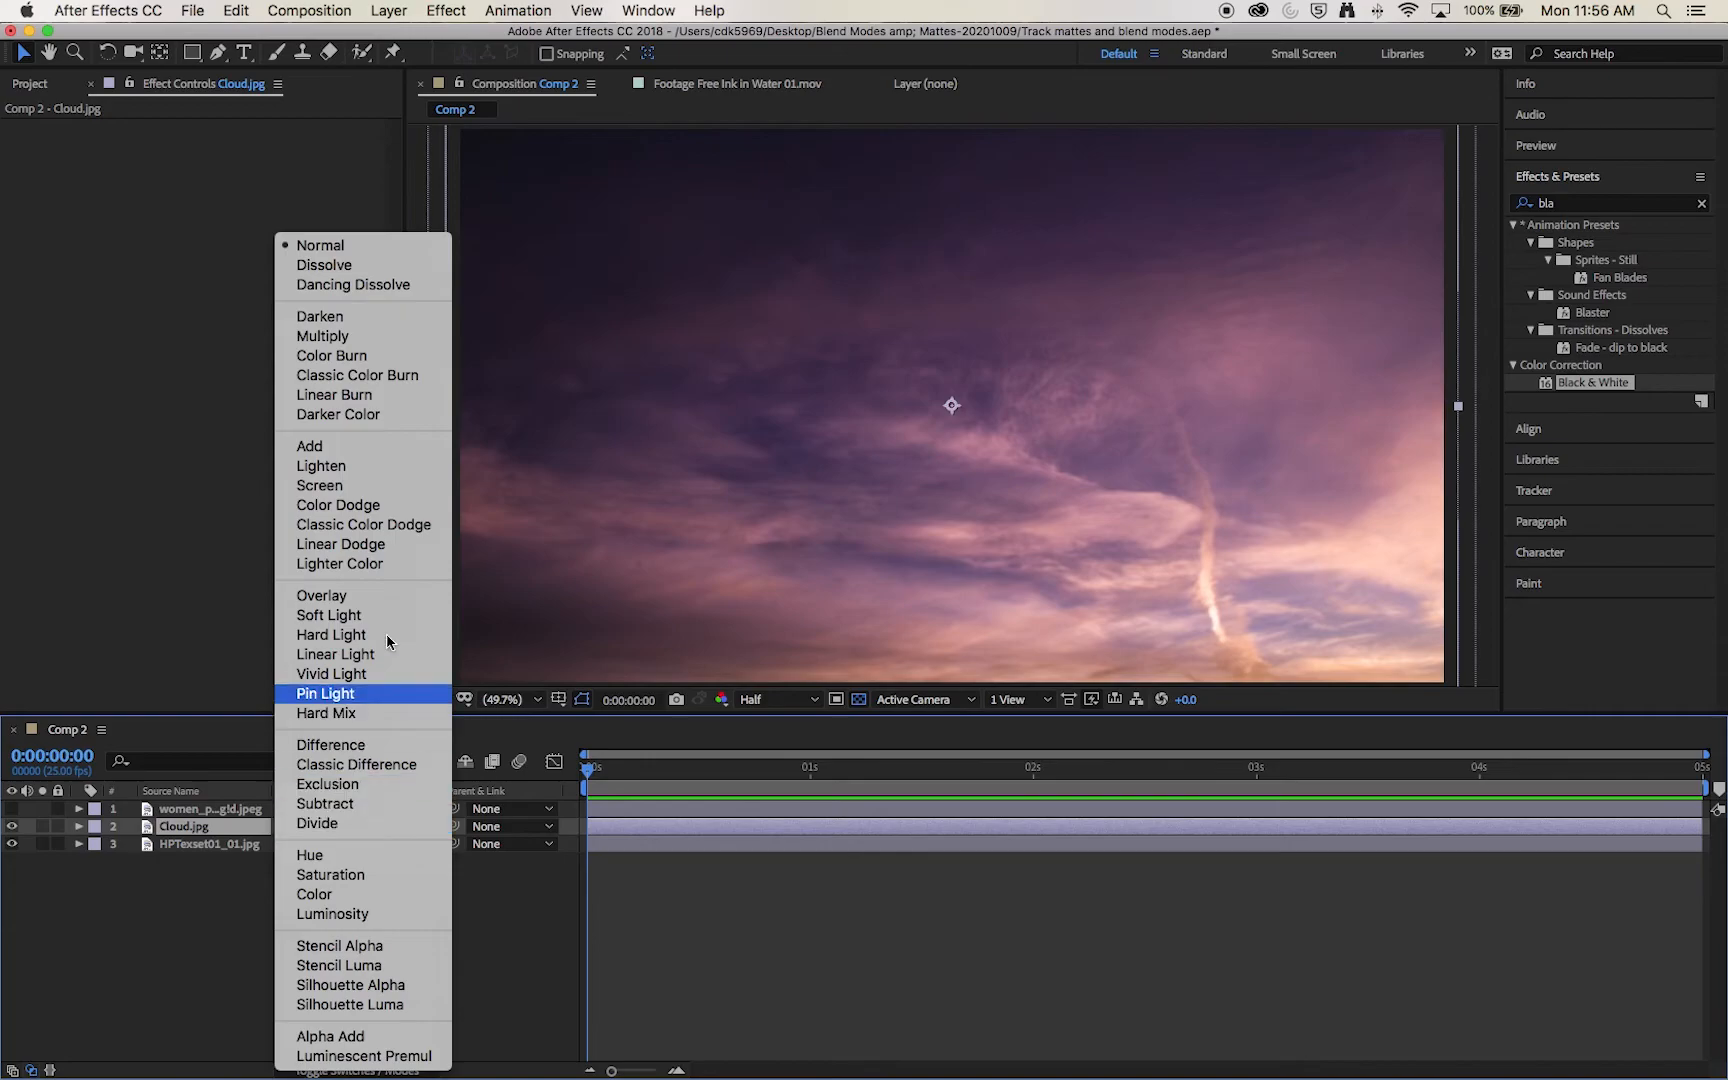
left_click(413, 487)
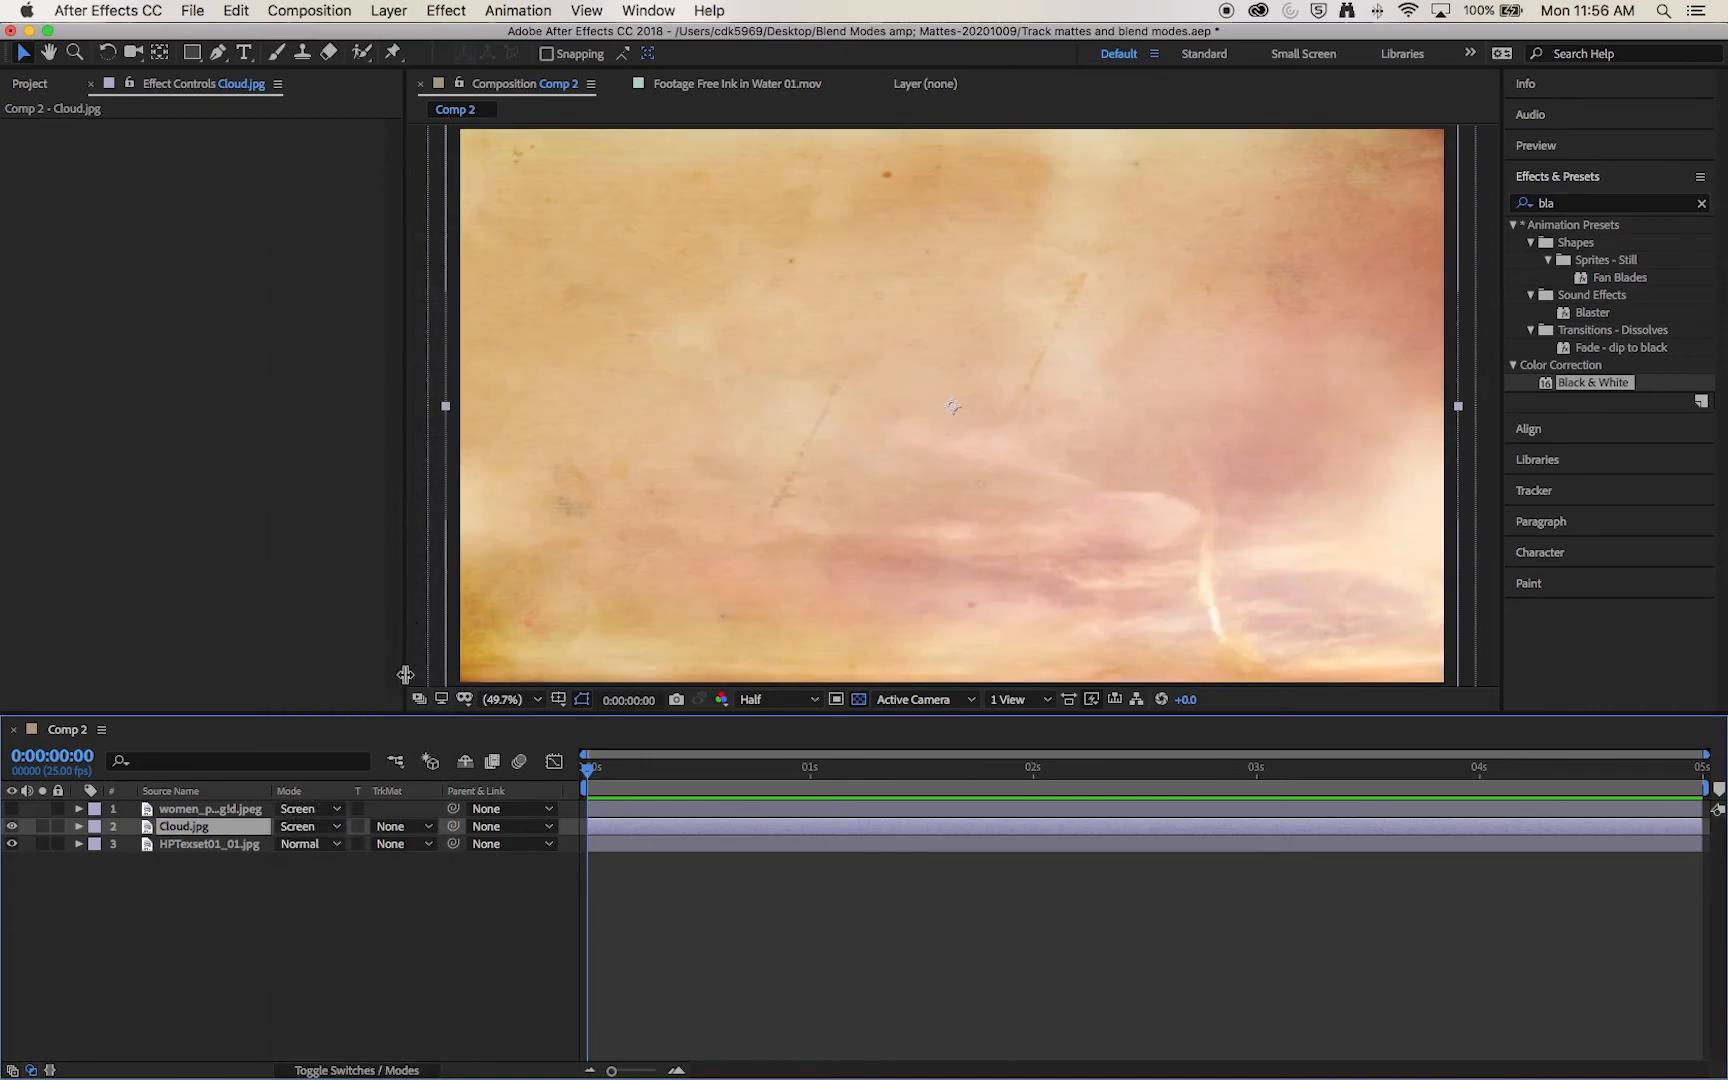
left_click(337, 826)
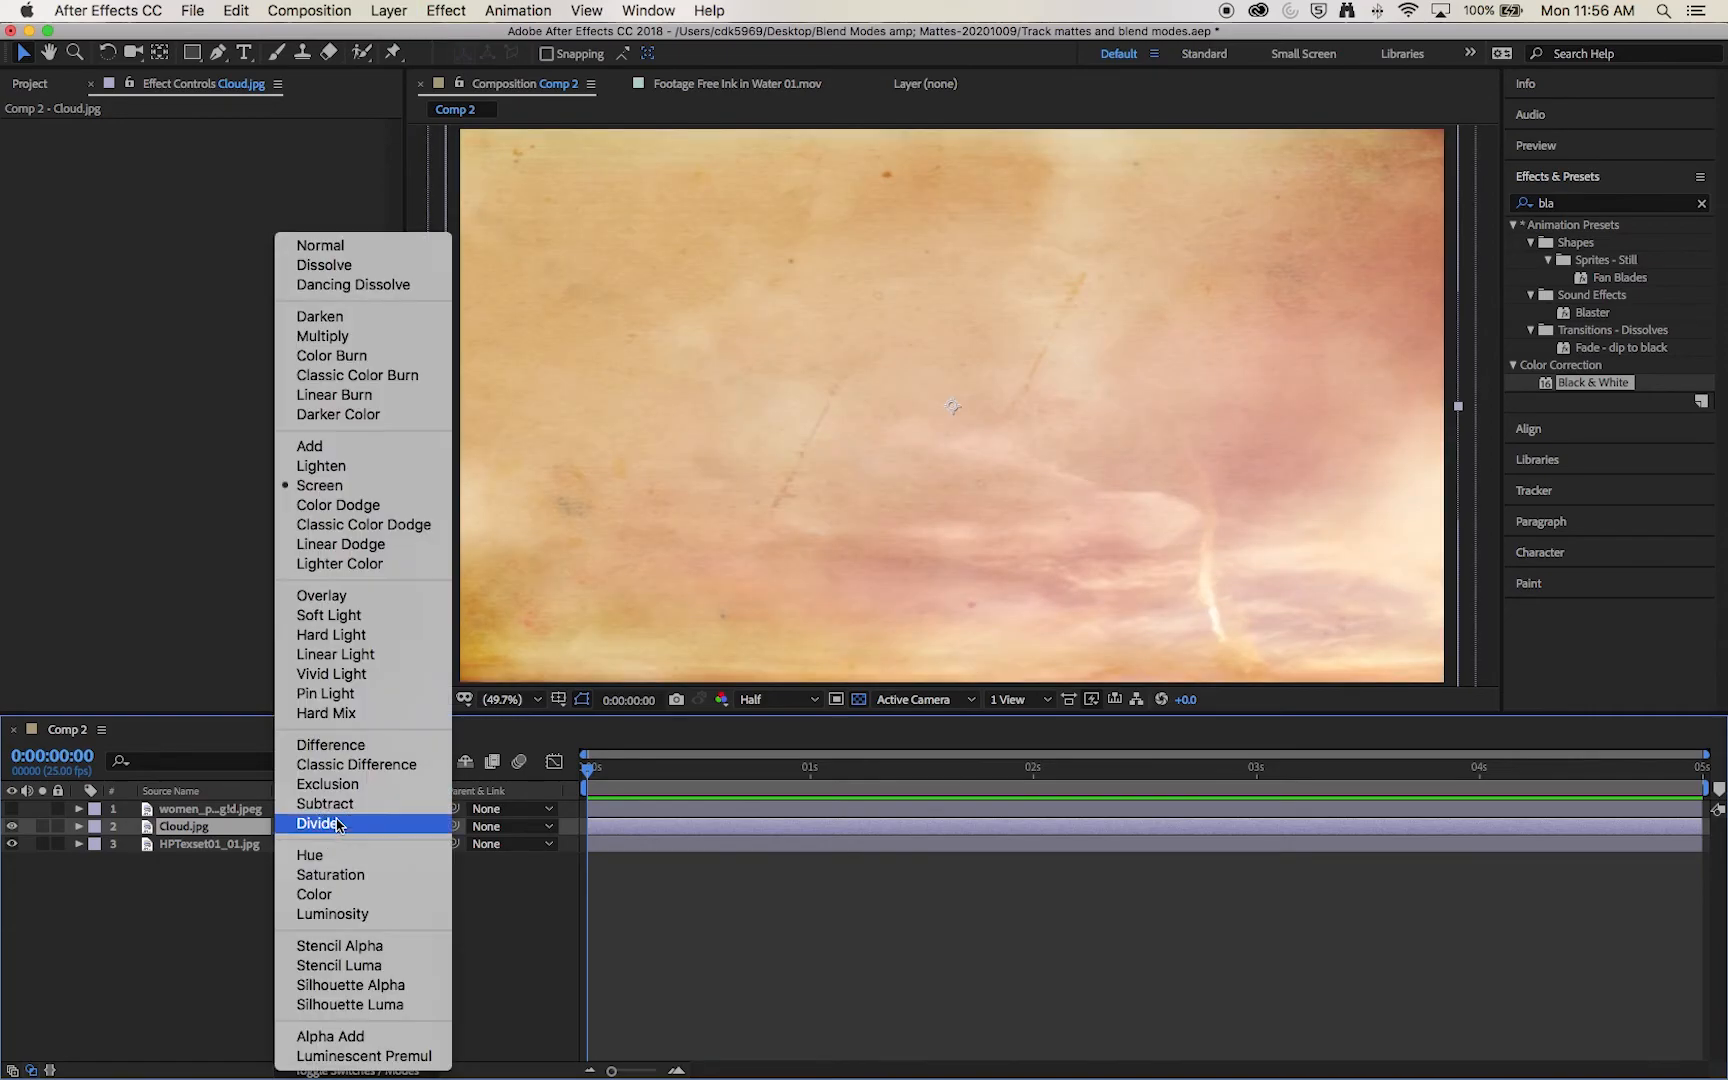
left_click(372, 336)
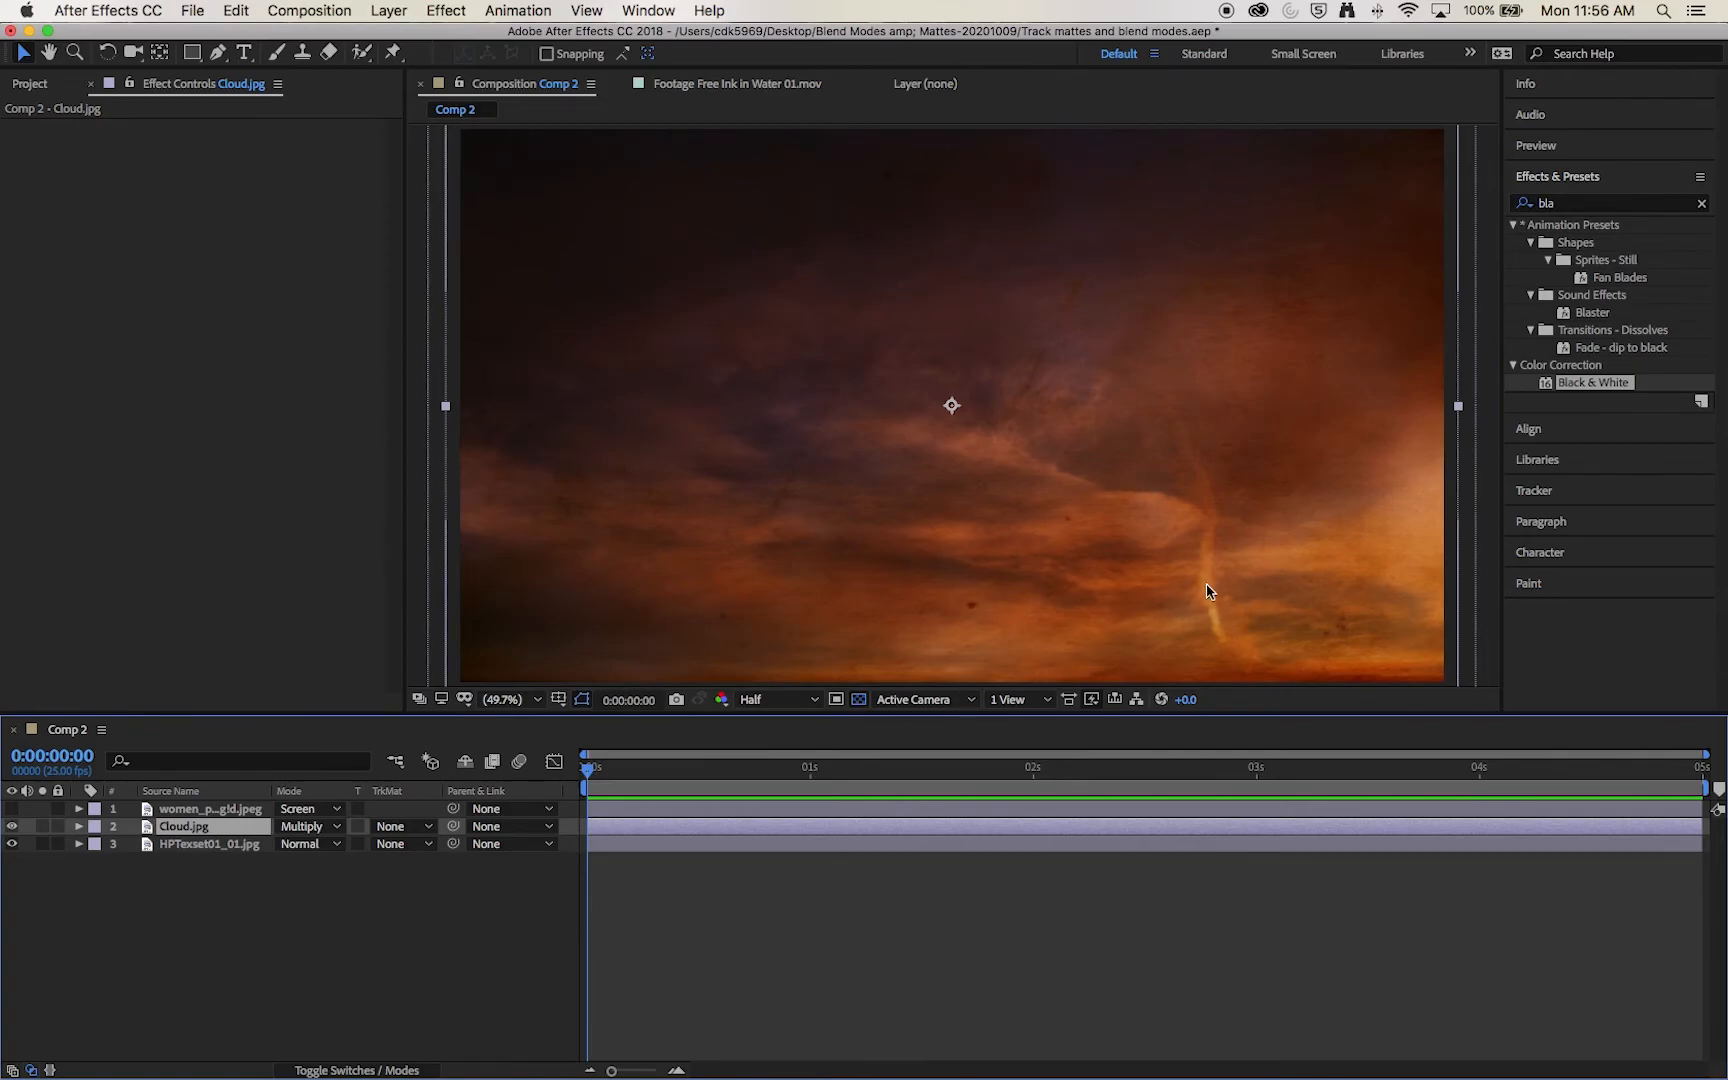
left_click(11, 809)
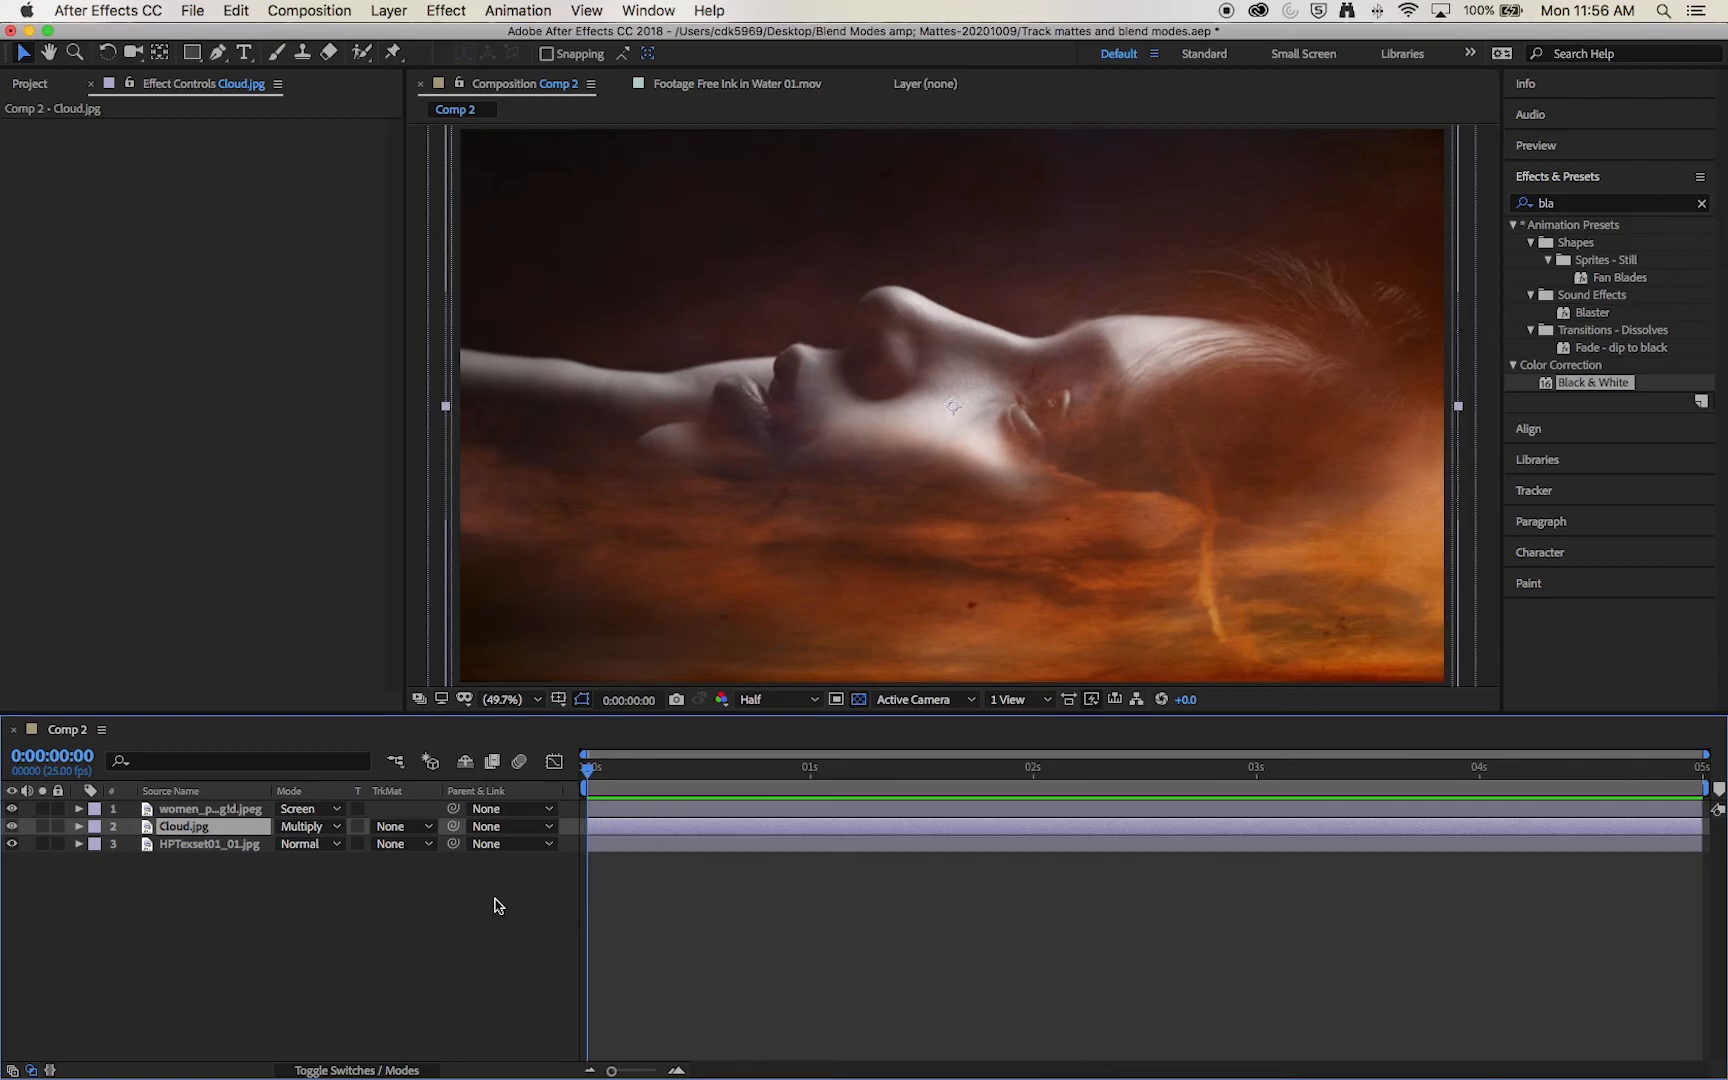
Step: Add the Free Ink in Water 01.mov footage above the portrait and set the portrait's track matte to Luma Inverted Matte
left_click(30, 84)
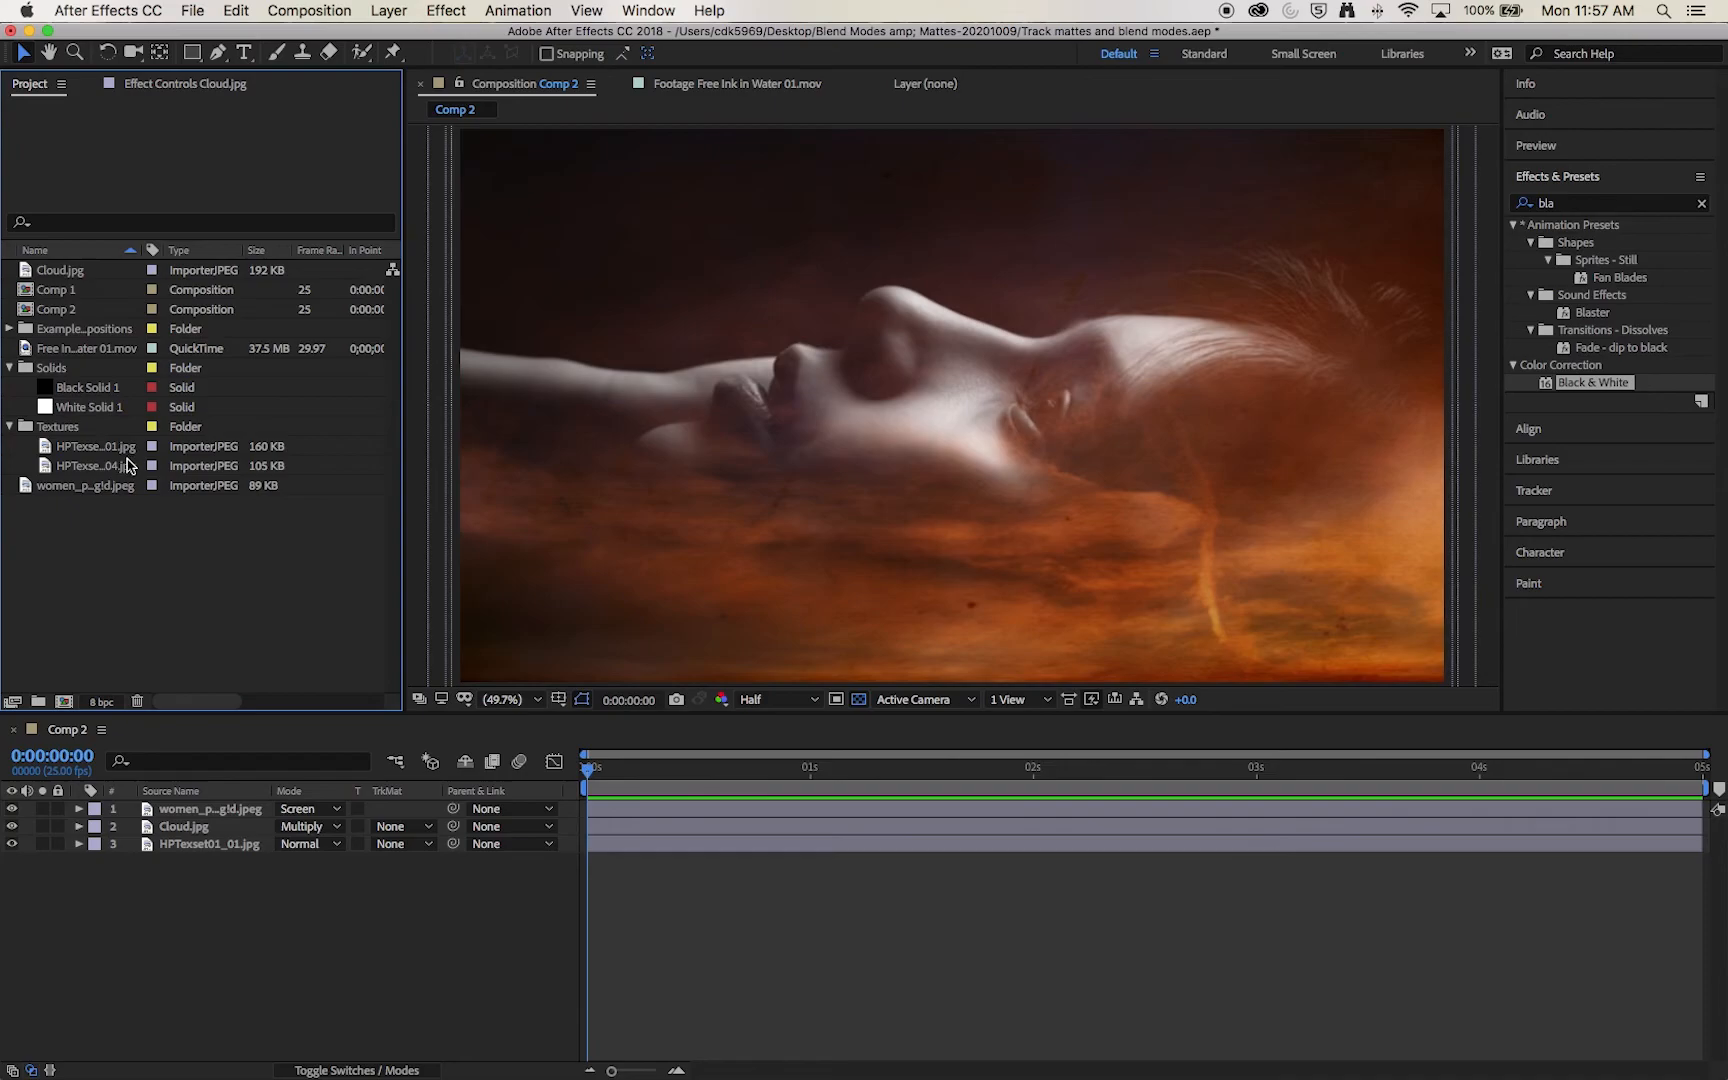
mouse_move(66, 352)
left_mouse_down()
mouse_move(224, 596)
mouse_move(176, 790)
mouse_move(196, 810)
left_mouse_up()
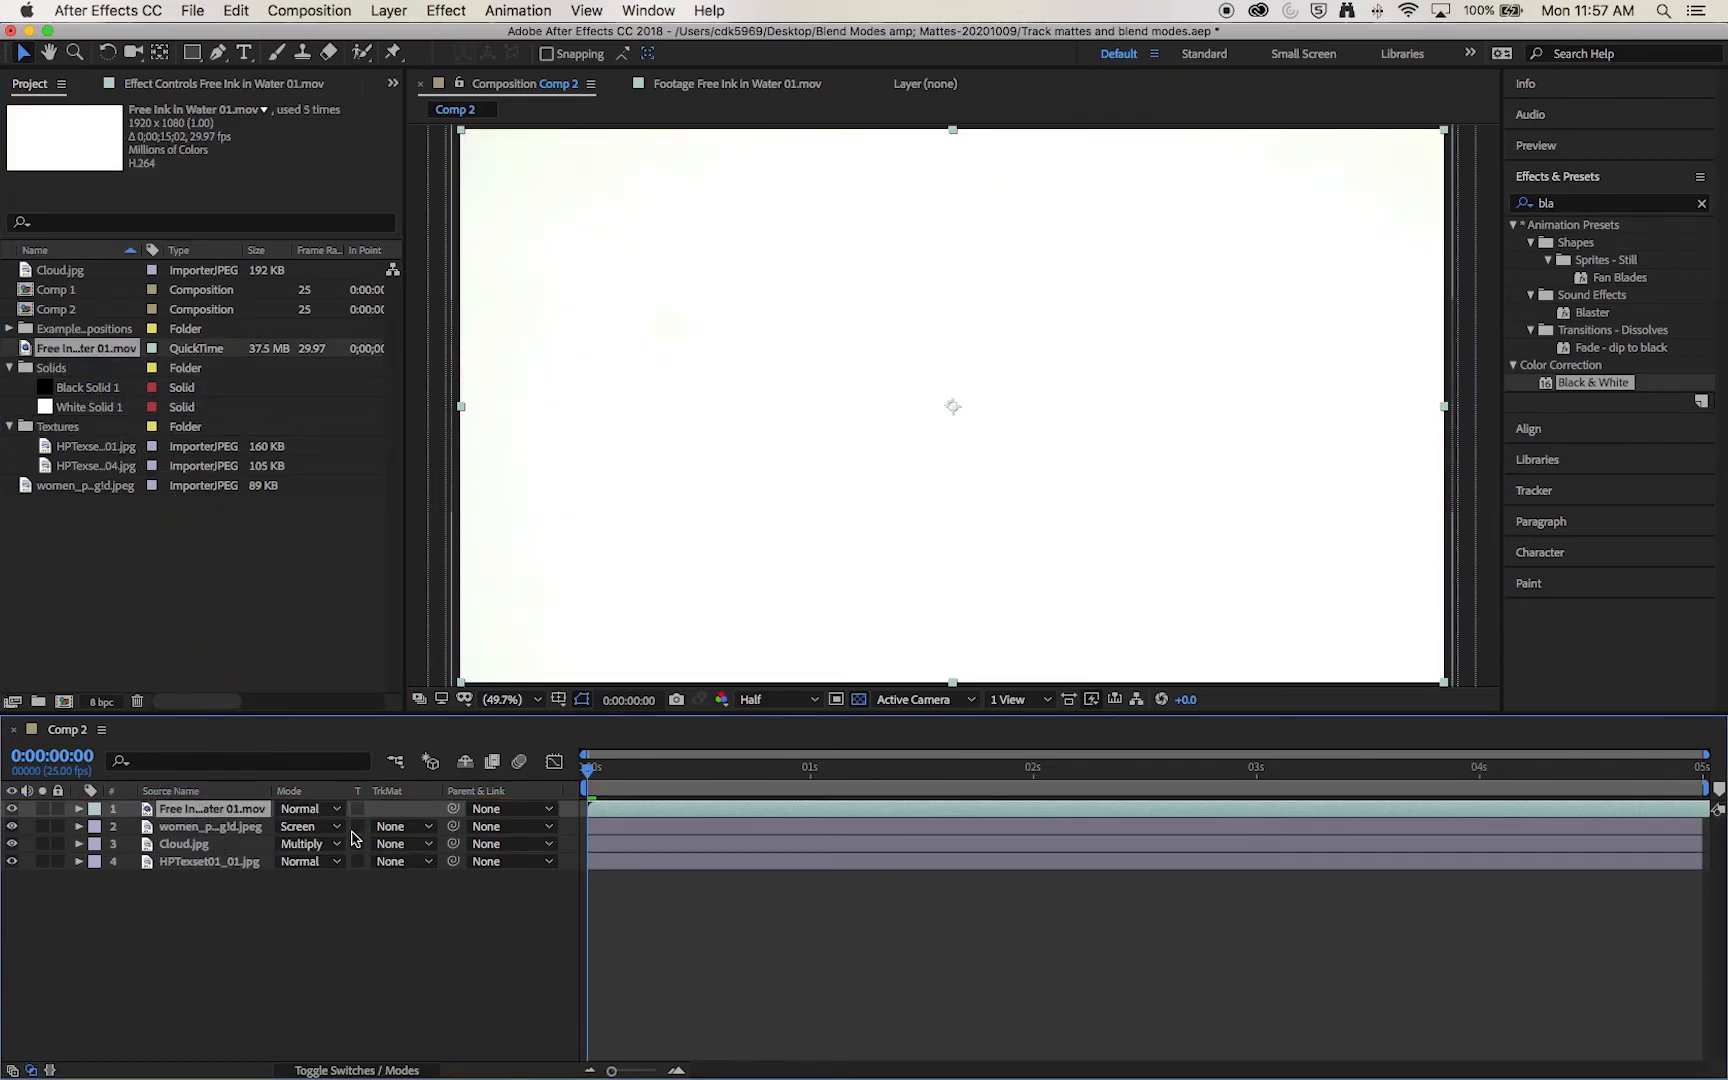
left_click(395, 826)
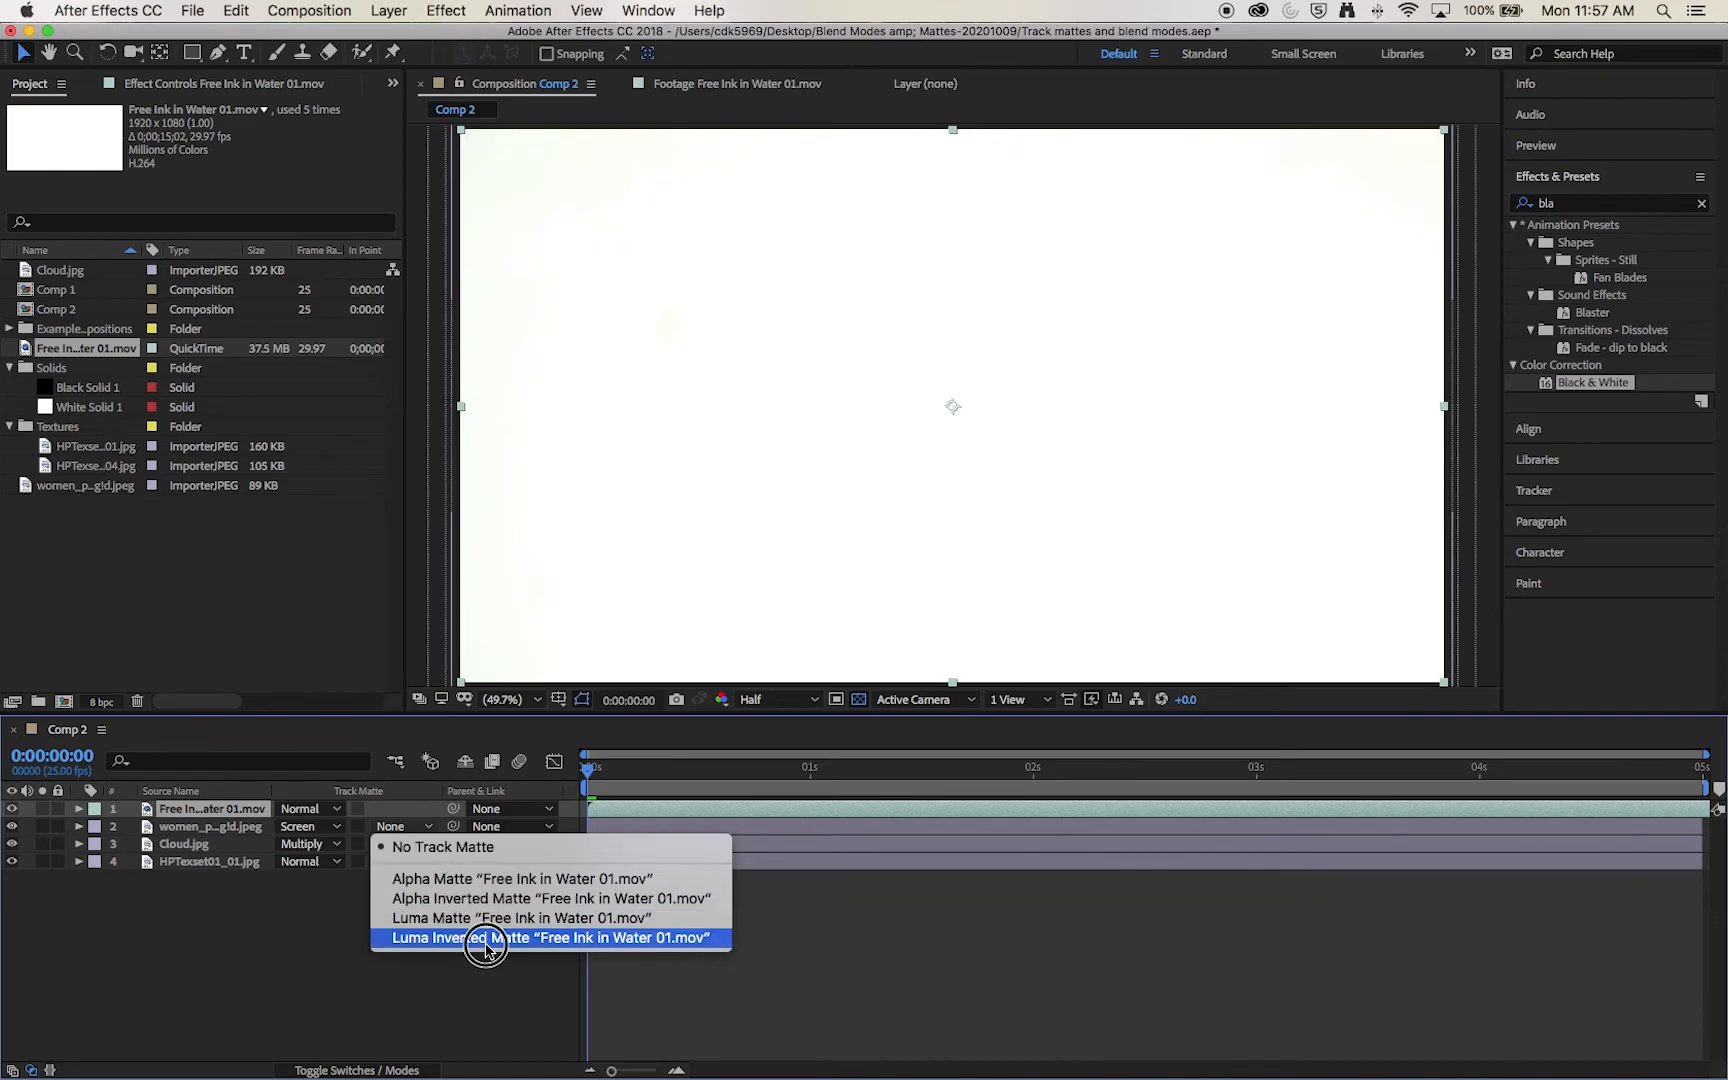
left_click(482, 940)
Step: Scrub through the timeline and play the composition from the start to review the portrait's ink reveal
mouse_move(595, 772)
left_mouse_down()
mouse_move(1217, 782)
mouse_move(1654, 890)
left_mouse_up()
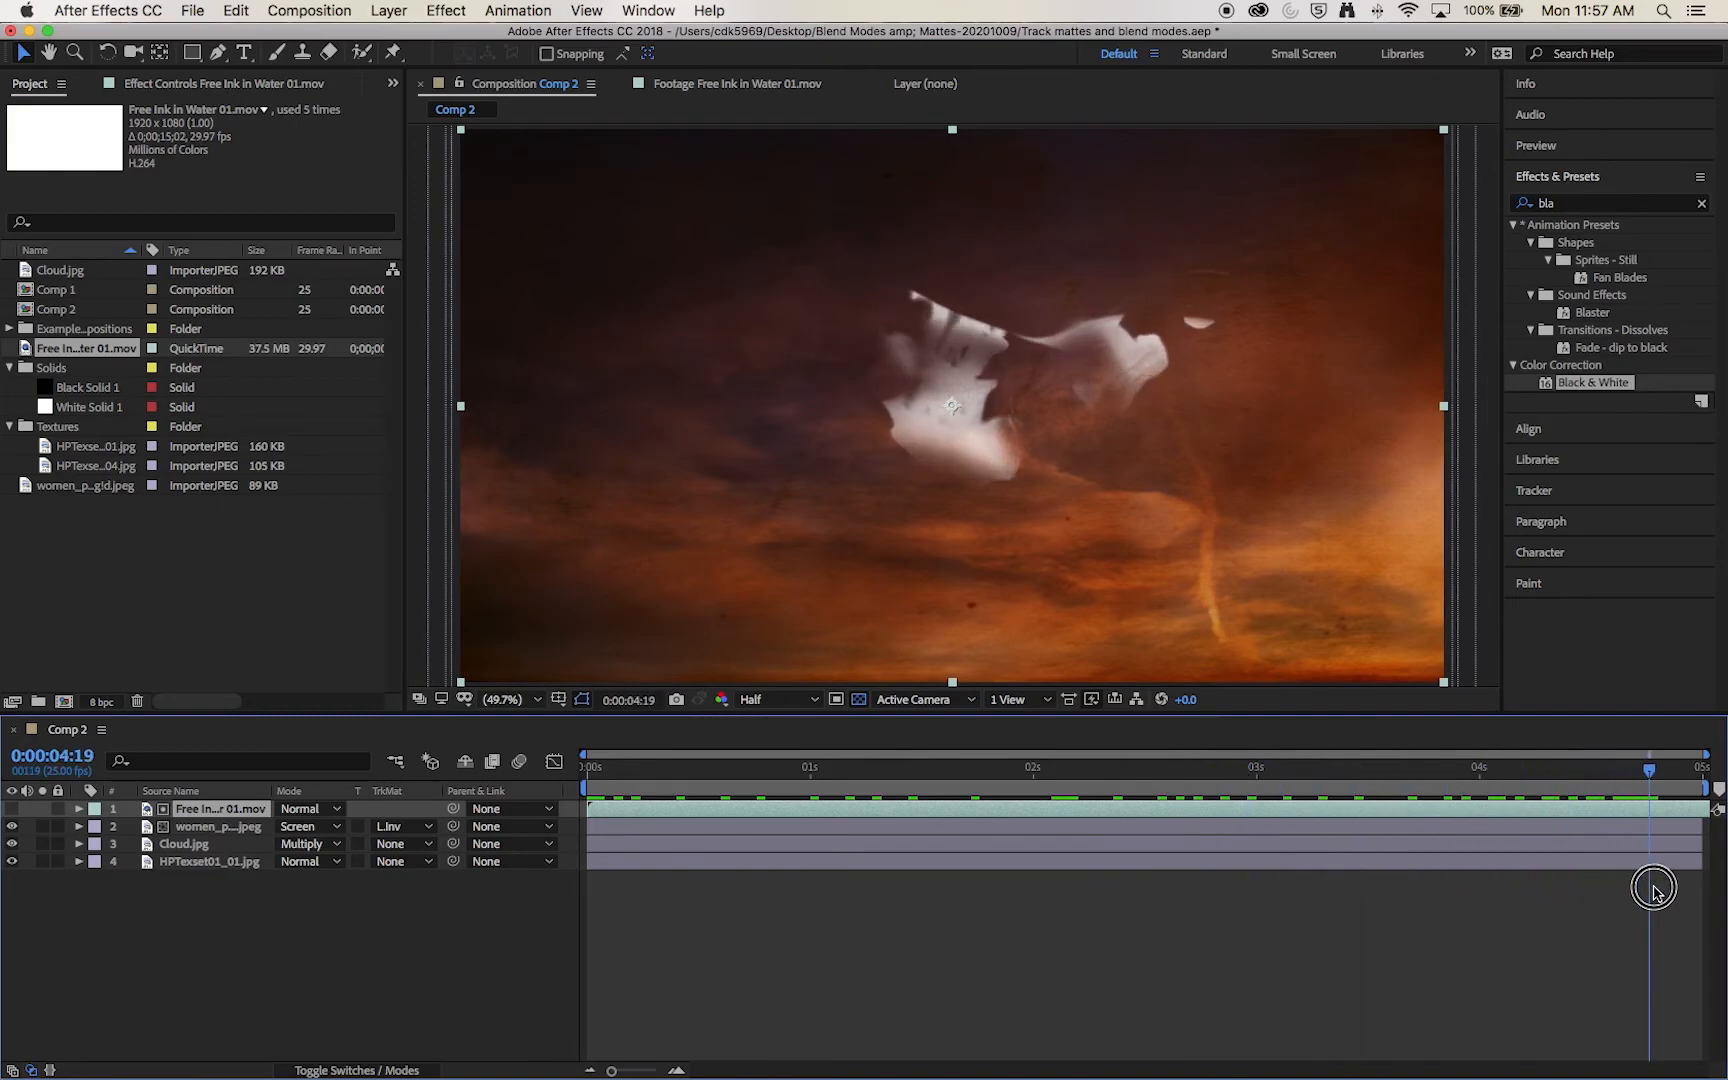
mouse_move(1616, 814)
left_mouse_down()
mouse_move(1176, 841)
mouse_move(593, 812)
mouse_move(644, 811)
mouse_move(663, 762)
mouse_move(1435, 787)
mouse_move(1648, 835)
mouse_move(1126, 837)
mouse_move(586, 802)
left_mouse_up()
key("space")
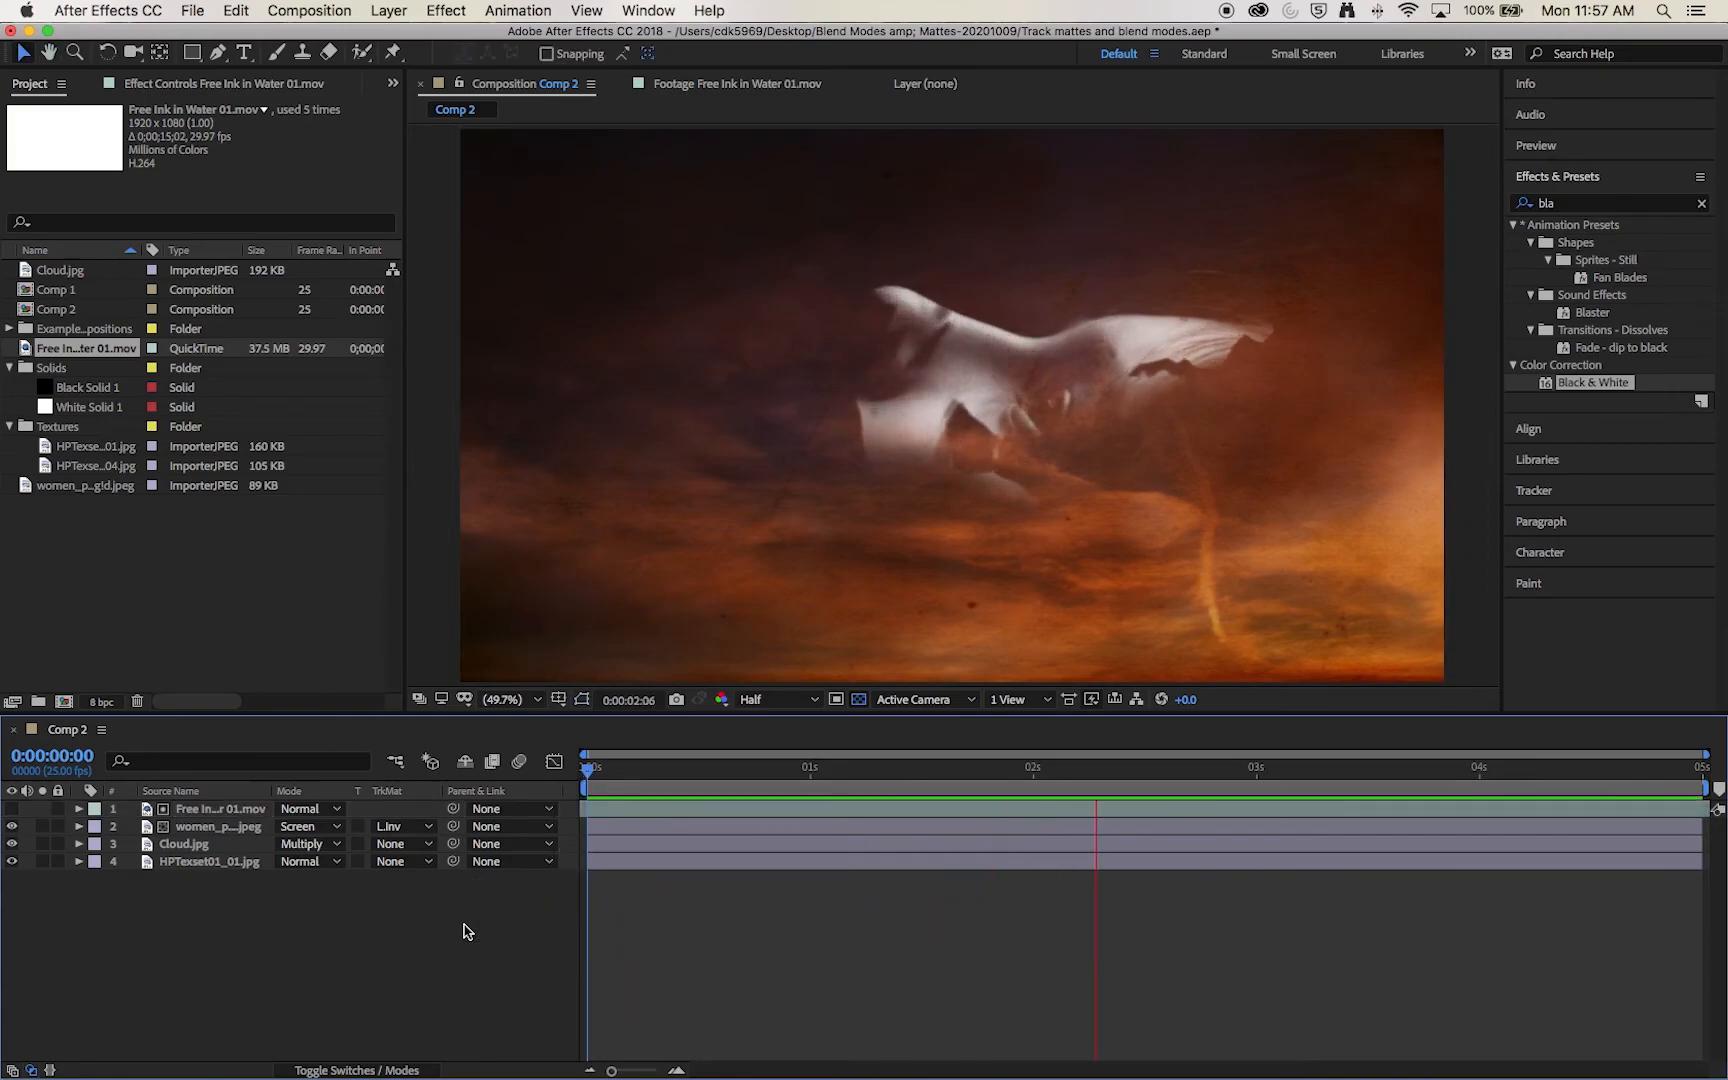
Step: With the portrait's track matte temporarily removed, keyframe its scale from 122.1% at 0 seconds to 146.1% at 0:00:04:24, and preview it
left_click_drag(1242, 800, 1033, 836)
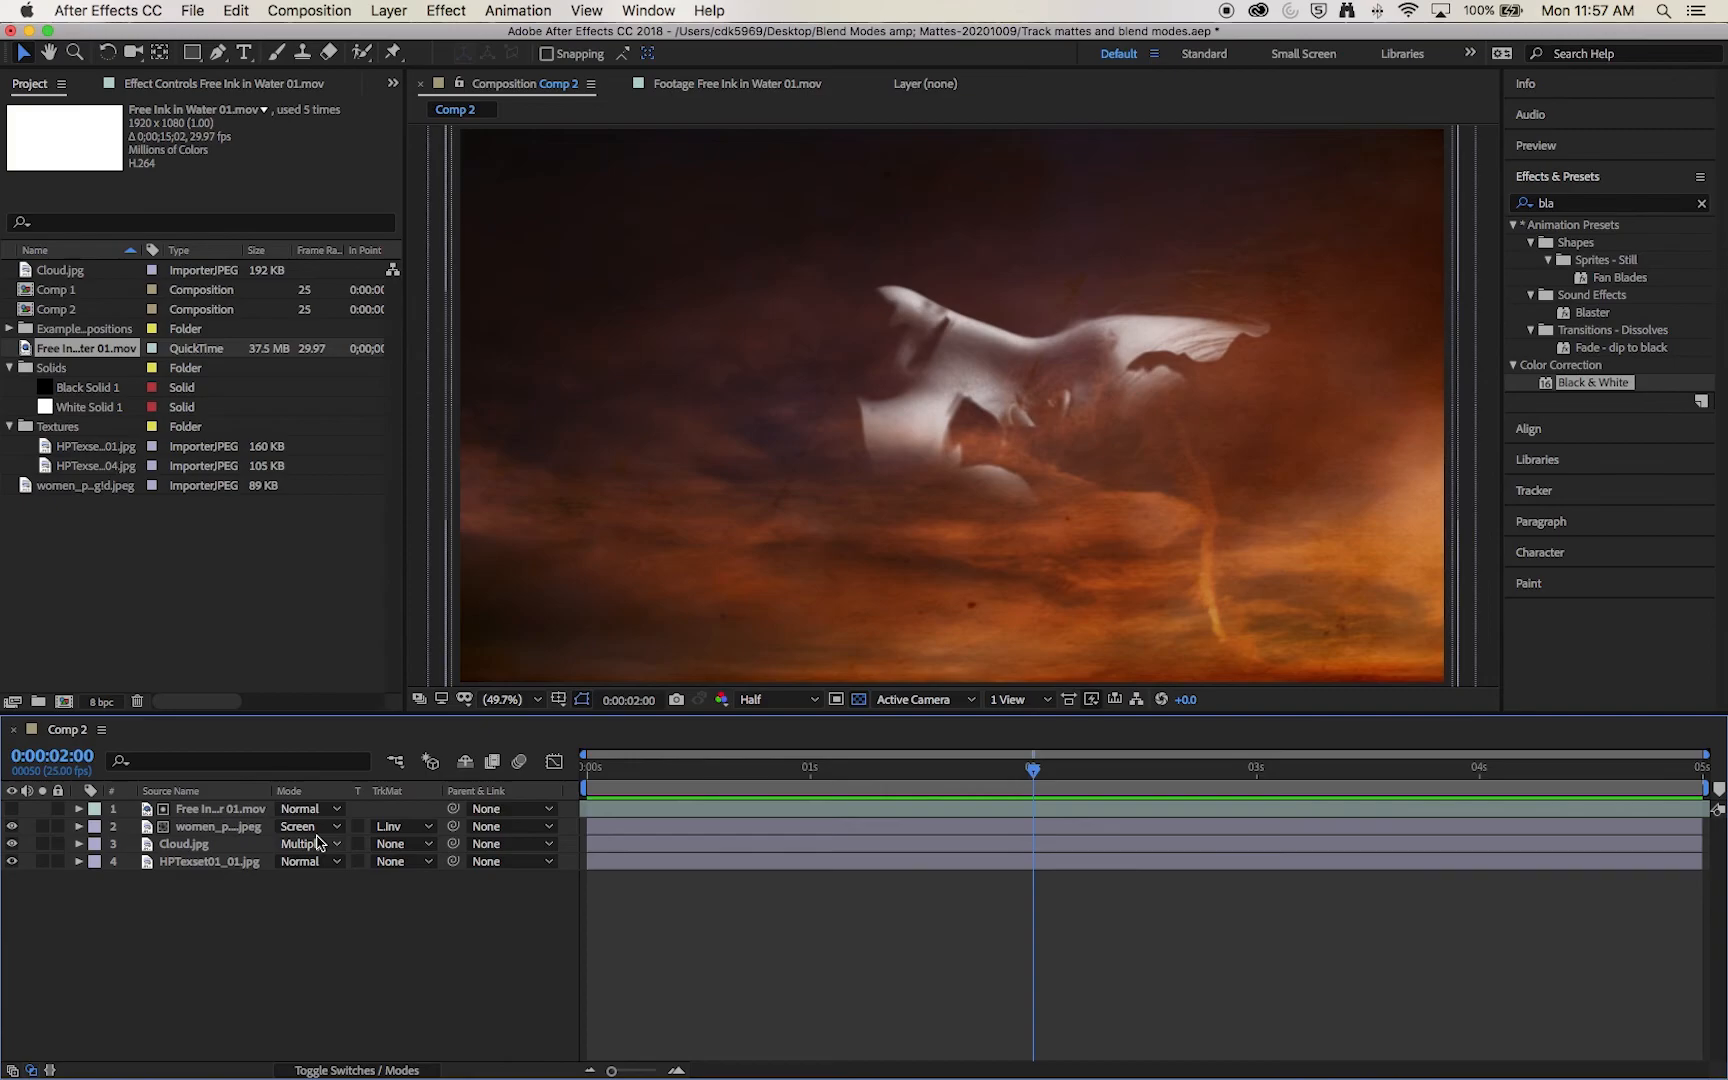
left_click(420, 828)
left_click(432, 847)
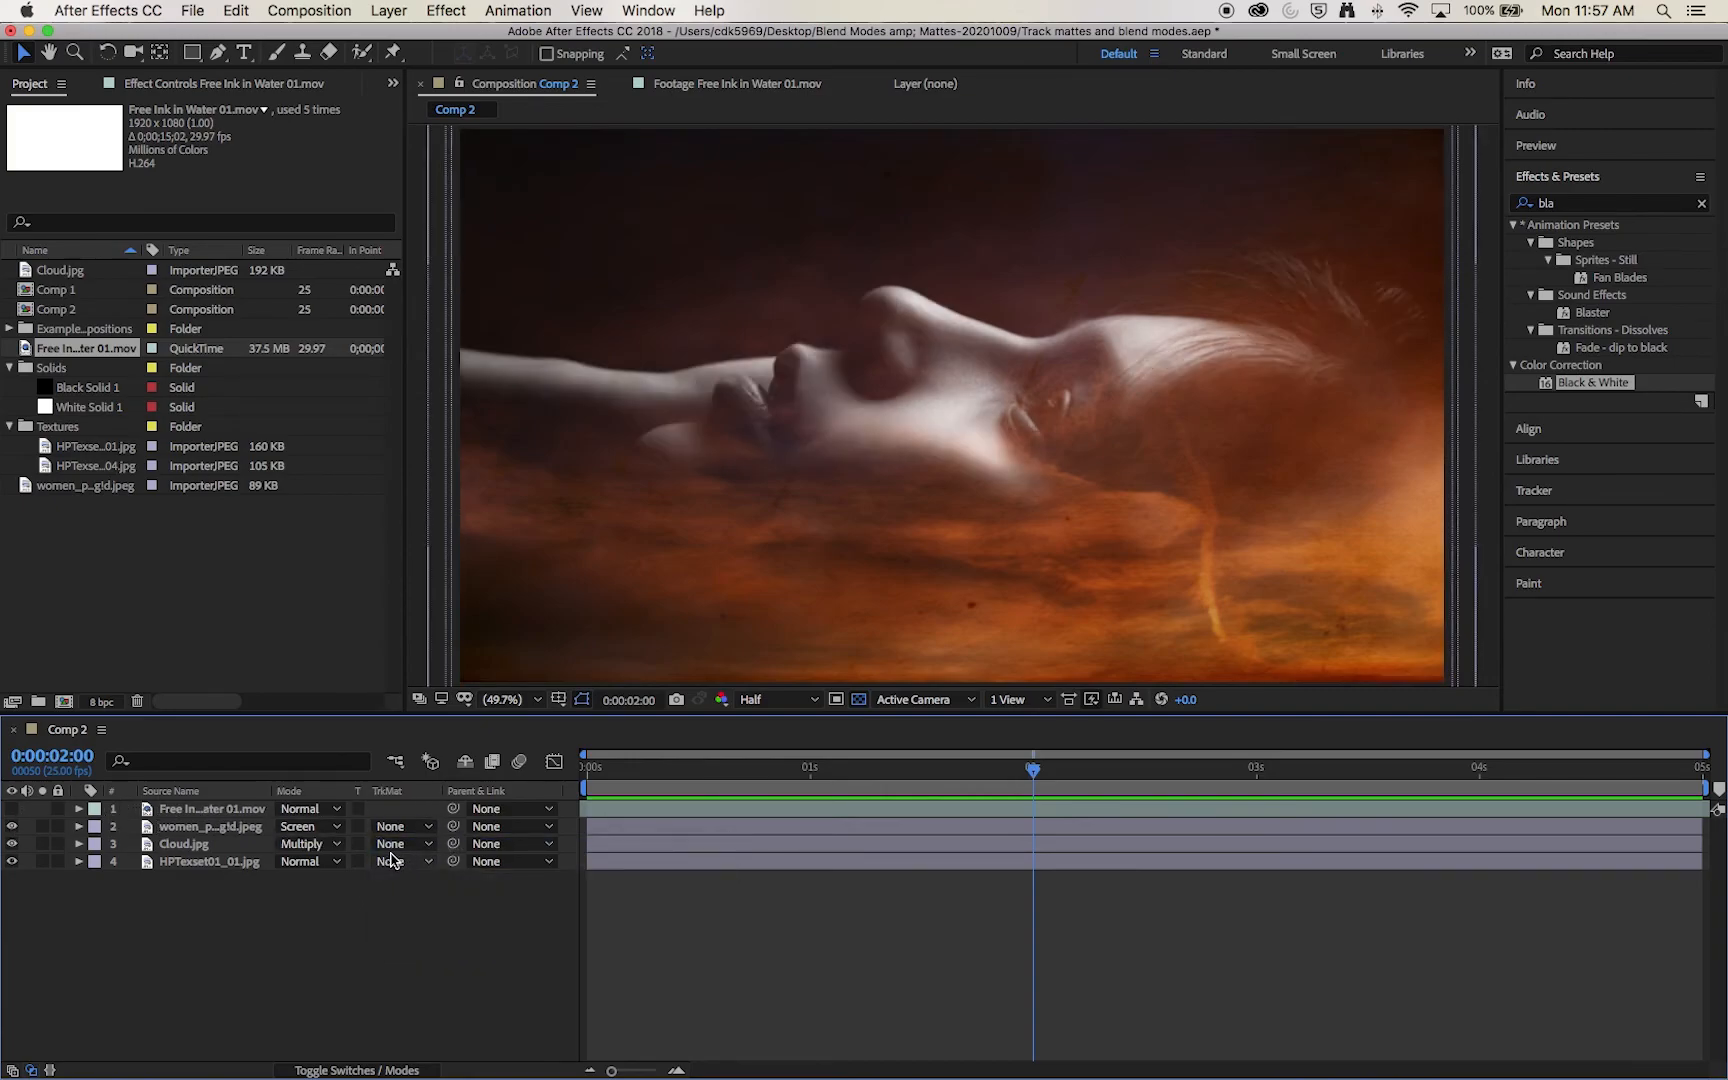
left_click(212, 829)
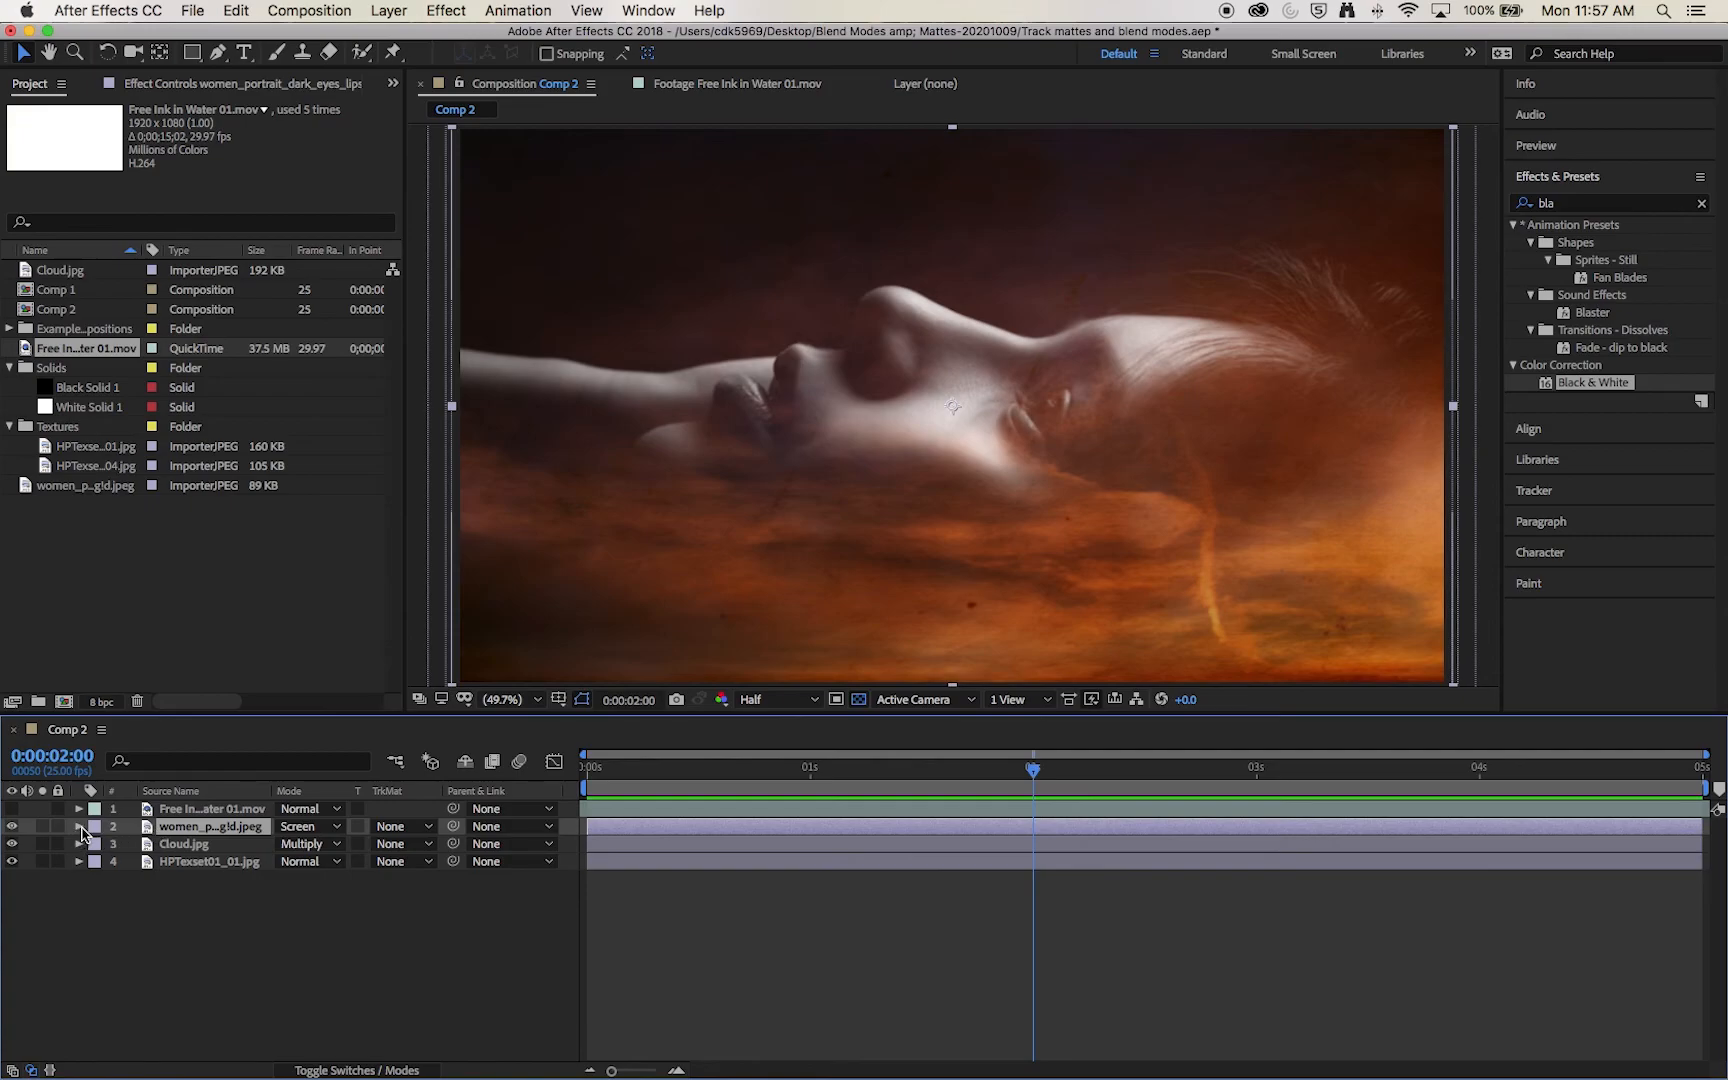
left_click(79, 827)
left_click(587, 768)
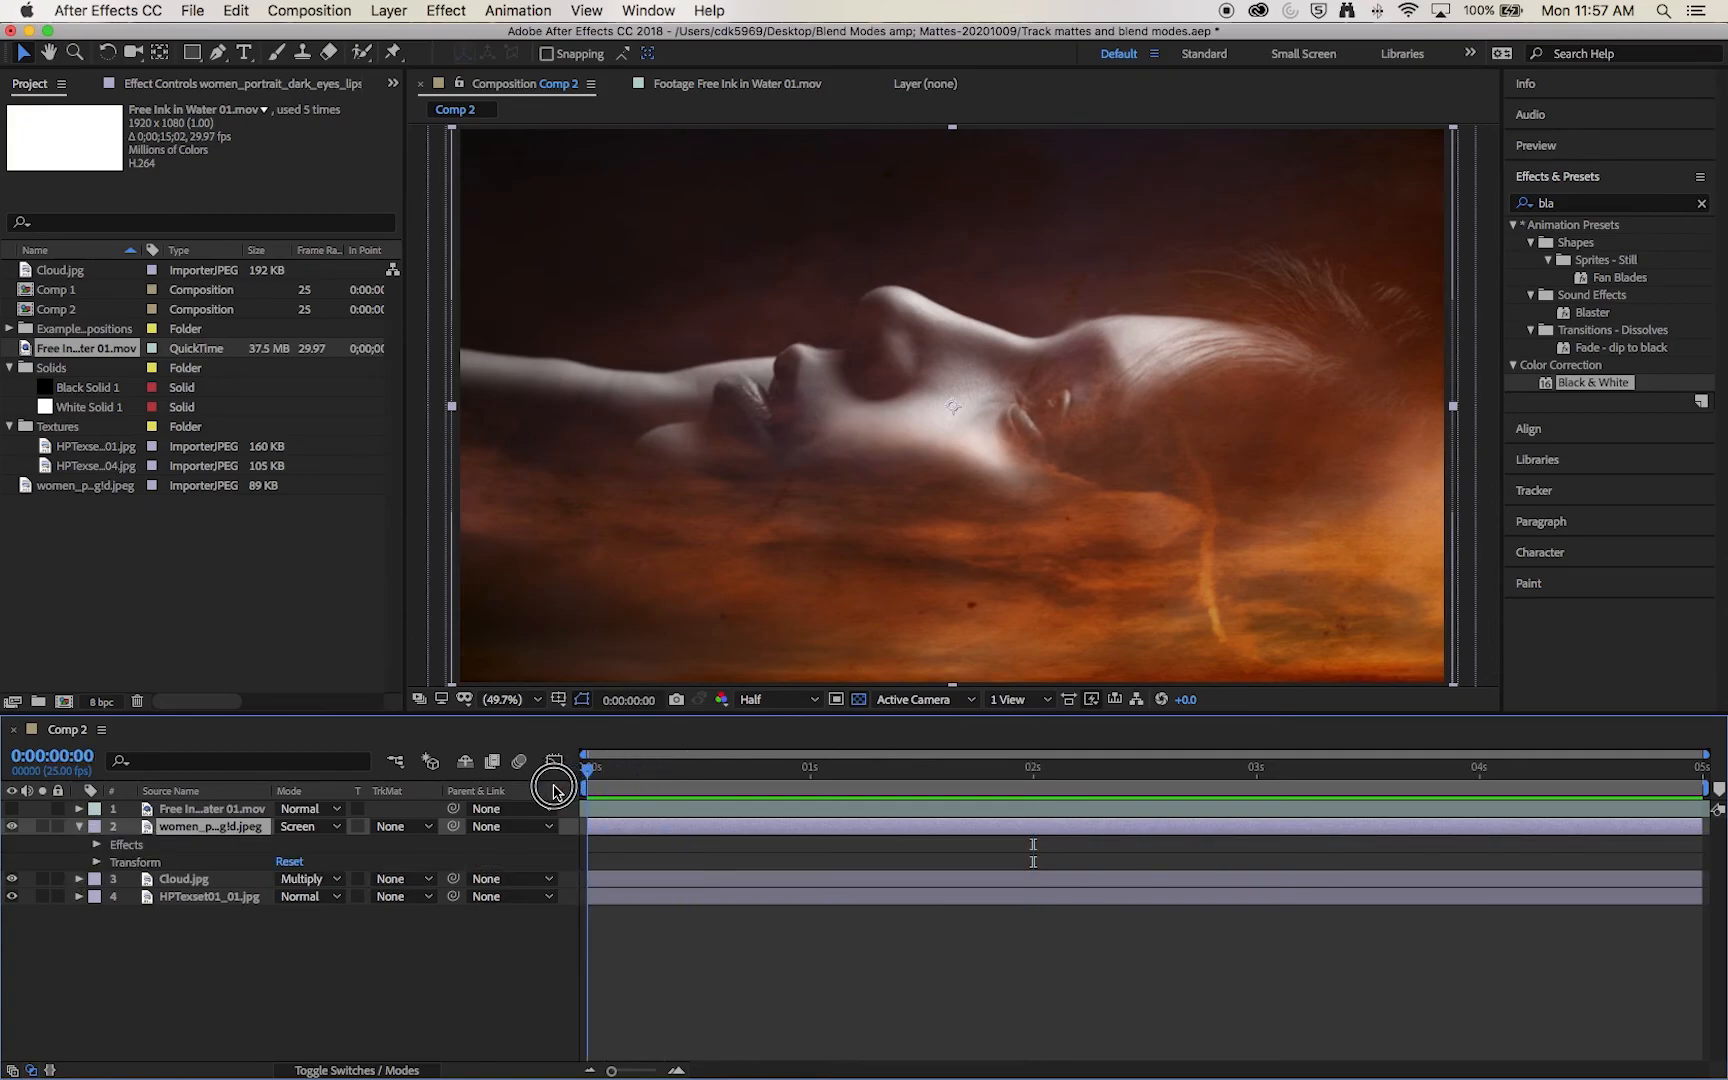
left_click(97, 862)
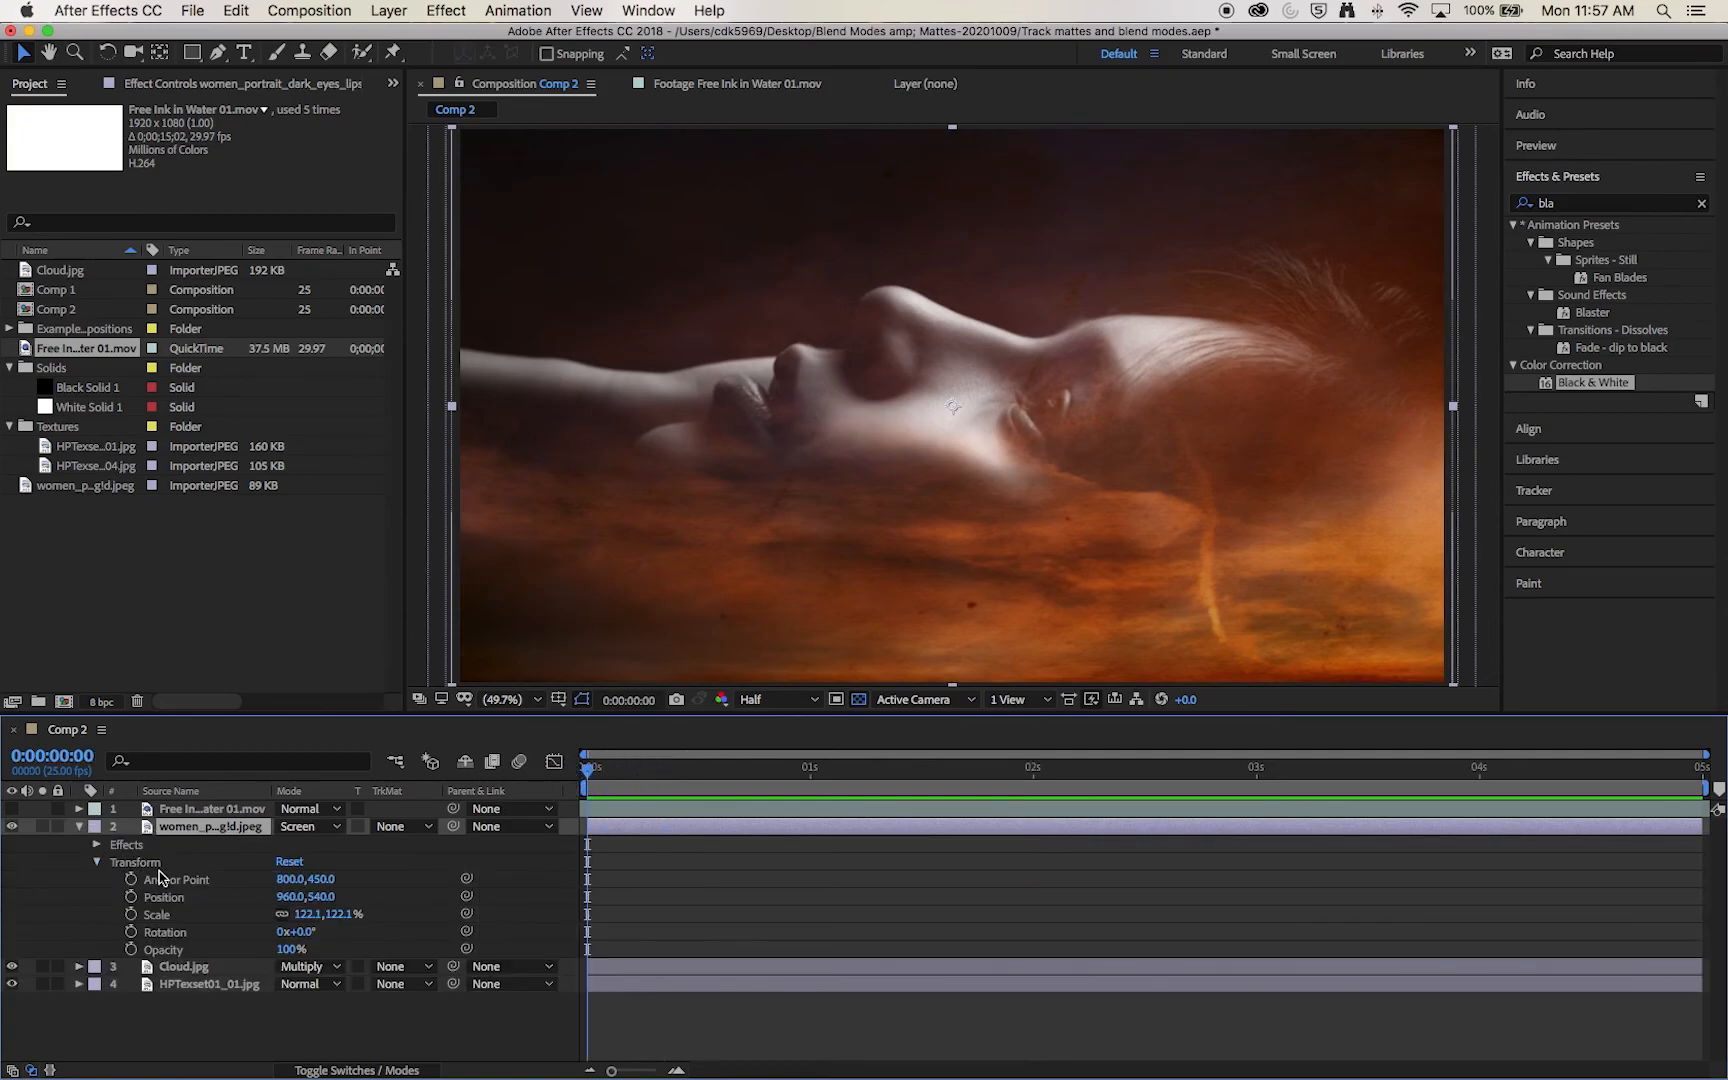
left_click(130, 916)
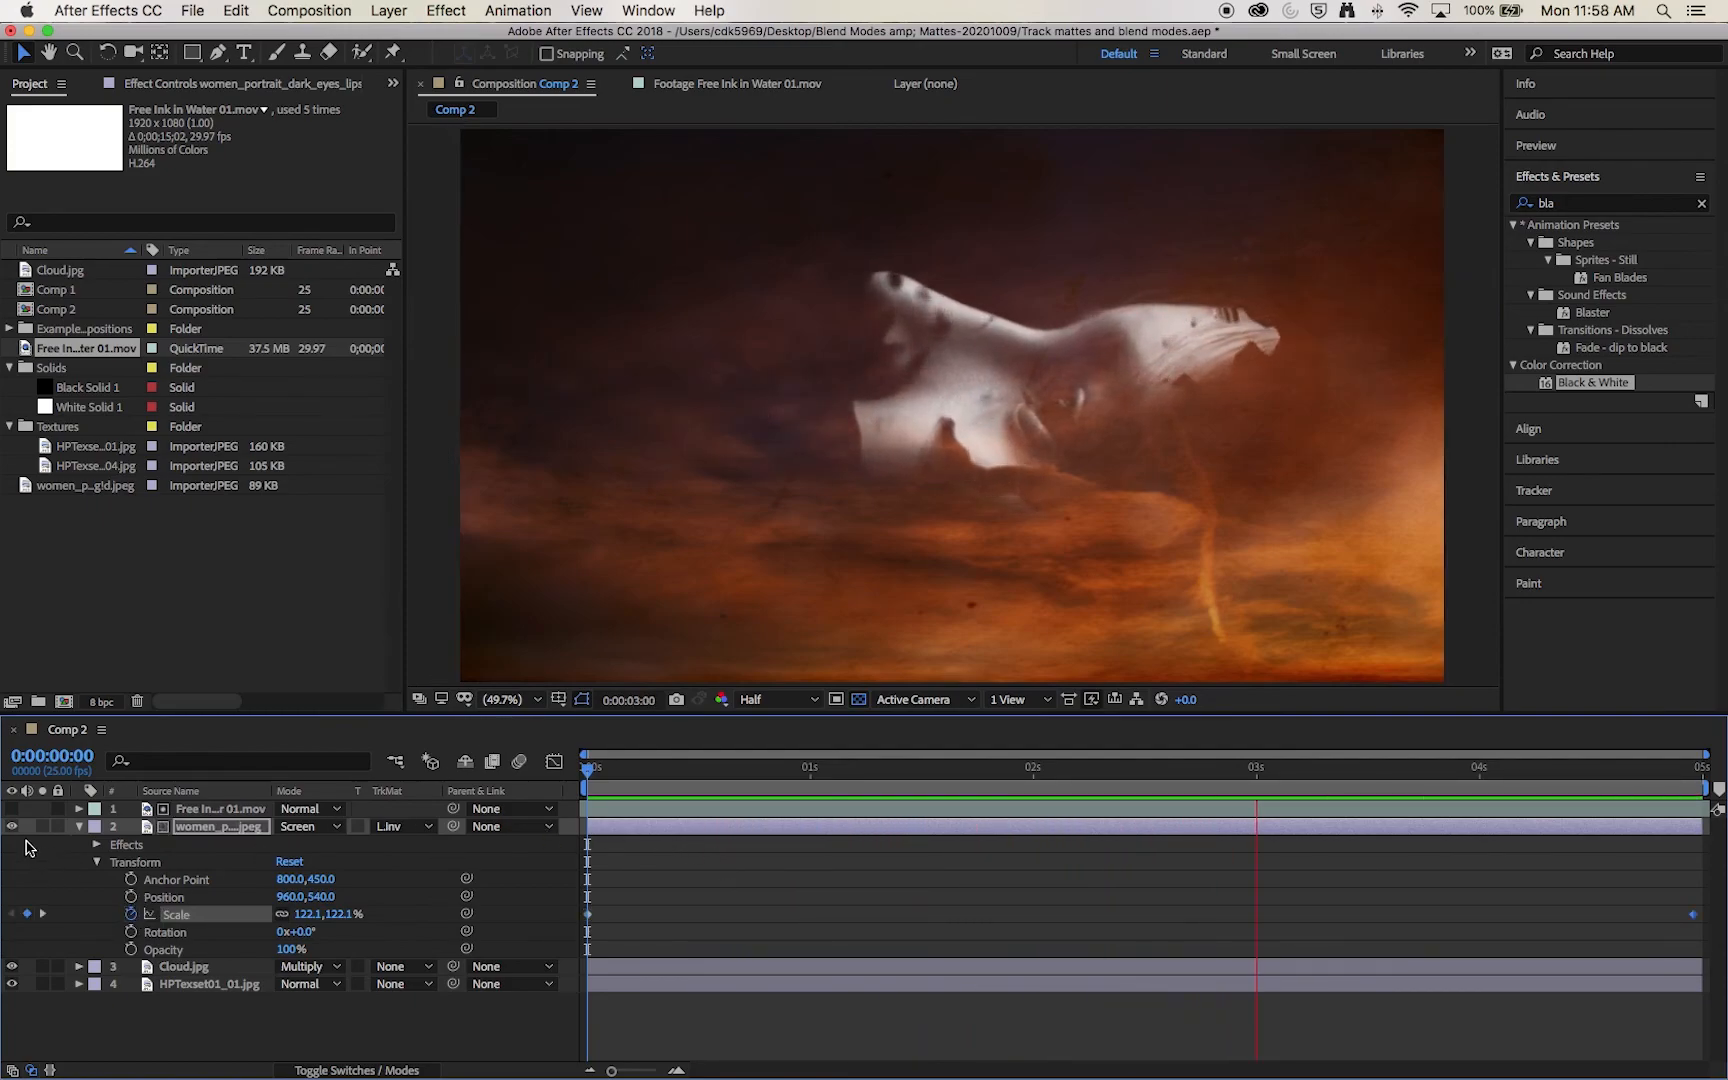
key("space")
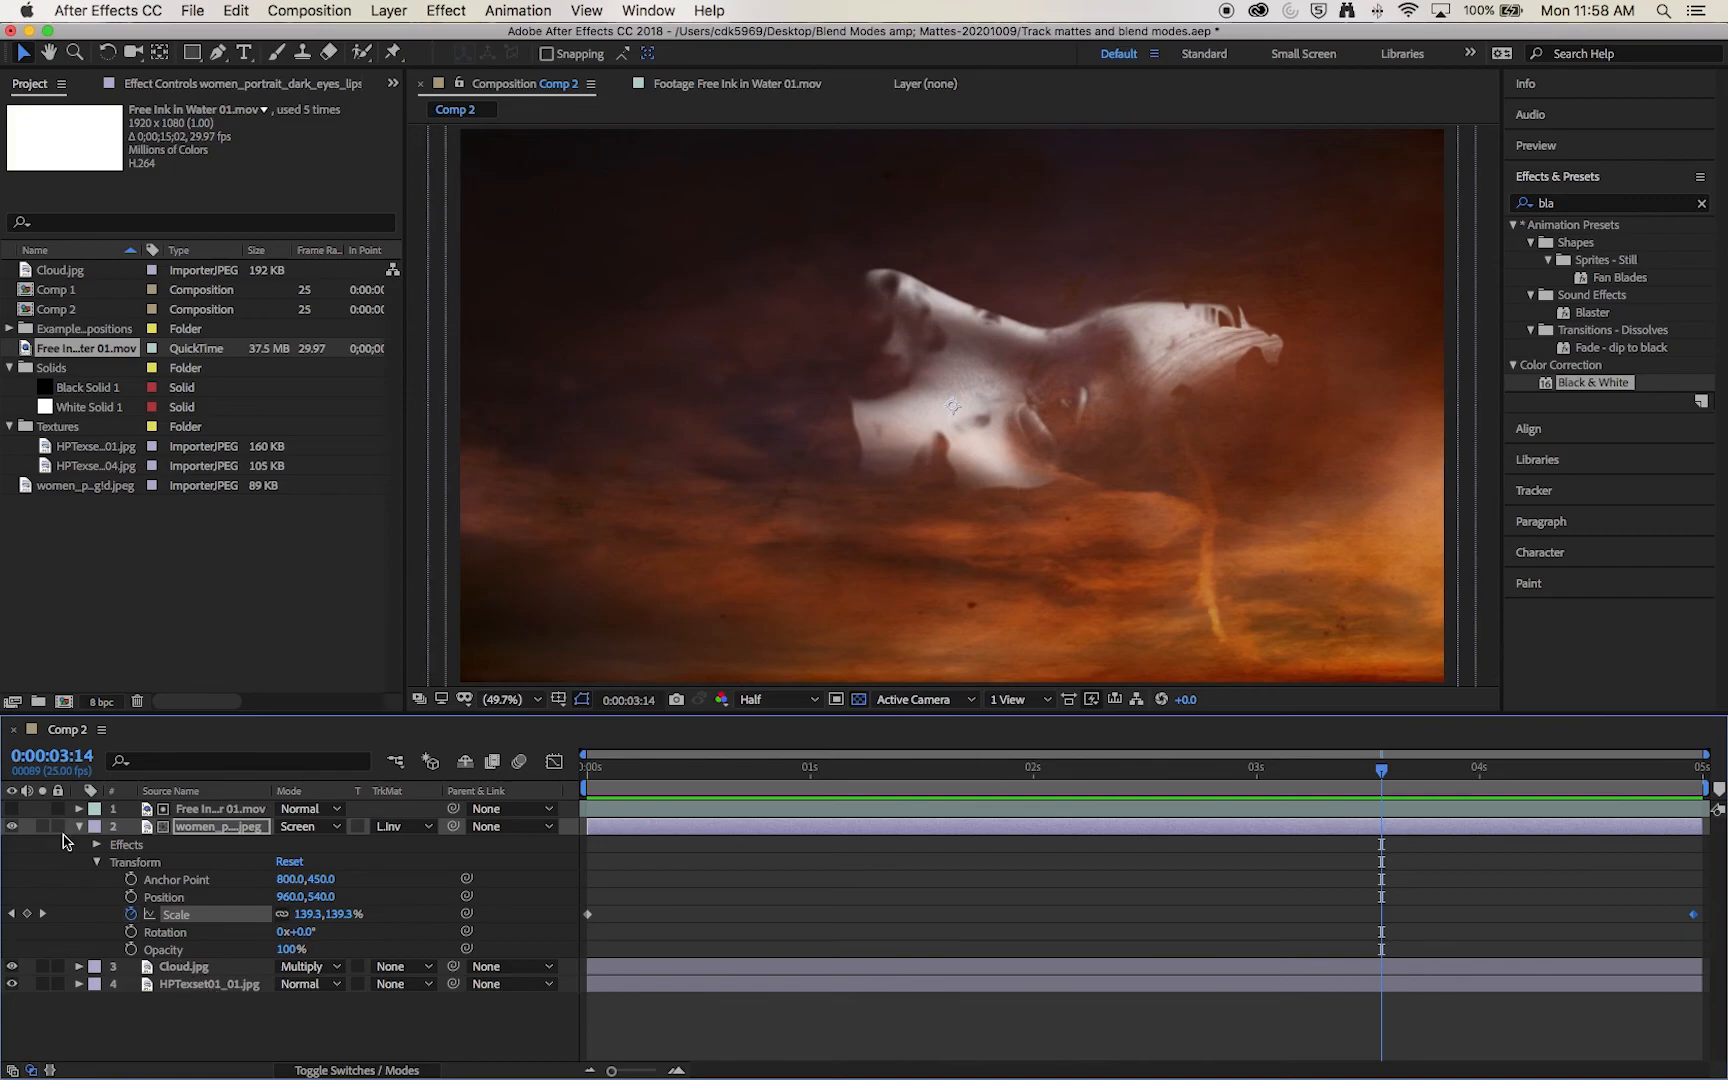
Step: With the Cloud and portrait layers hidden, keyframe the HPTexset01_01.jpg scale from 199.8, 164.9% at the start to 245.8, 202.9% at 0:00:04:24
left_click(12, 967)
left_click(11, 826)
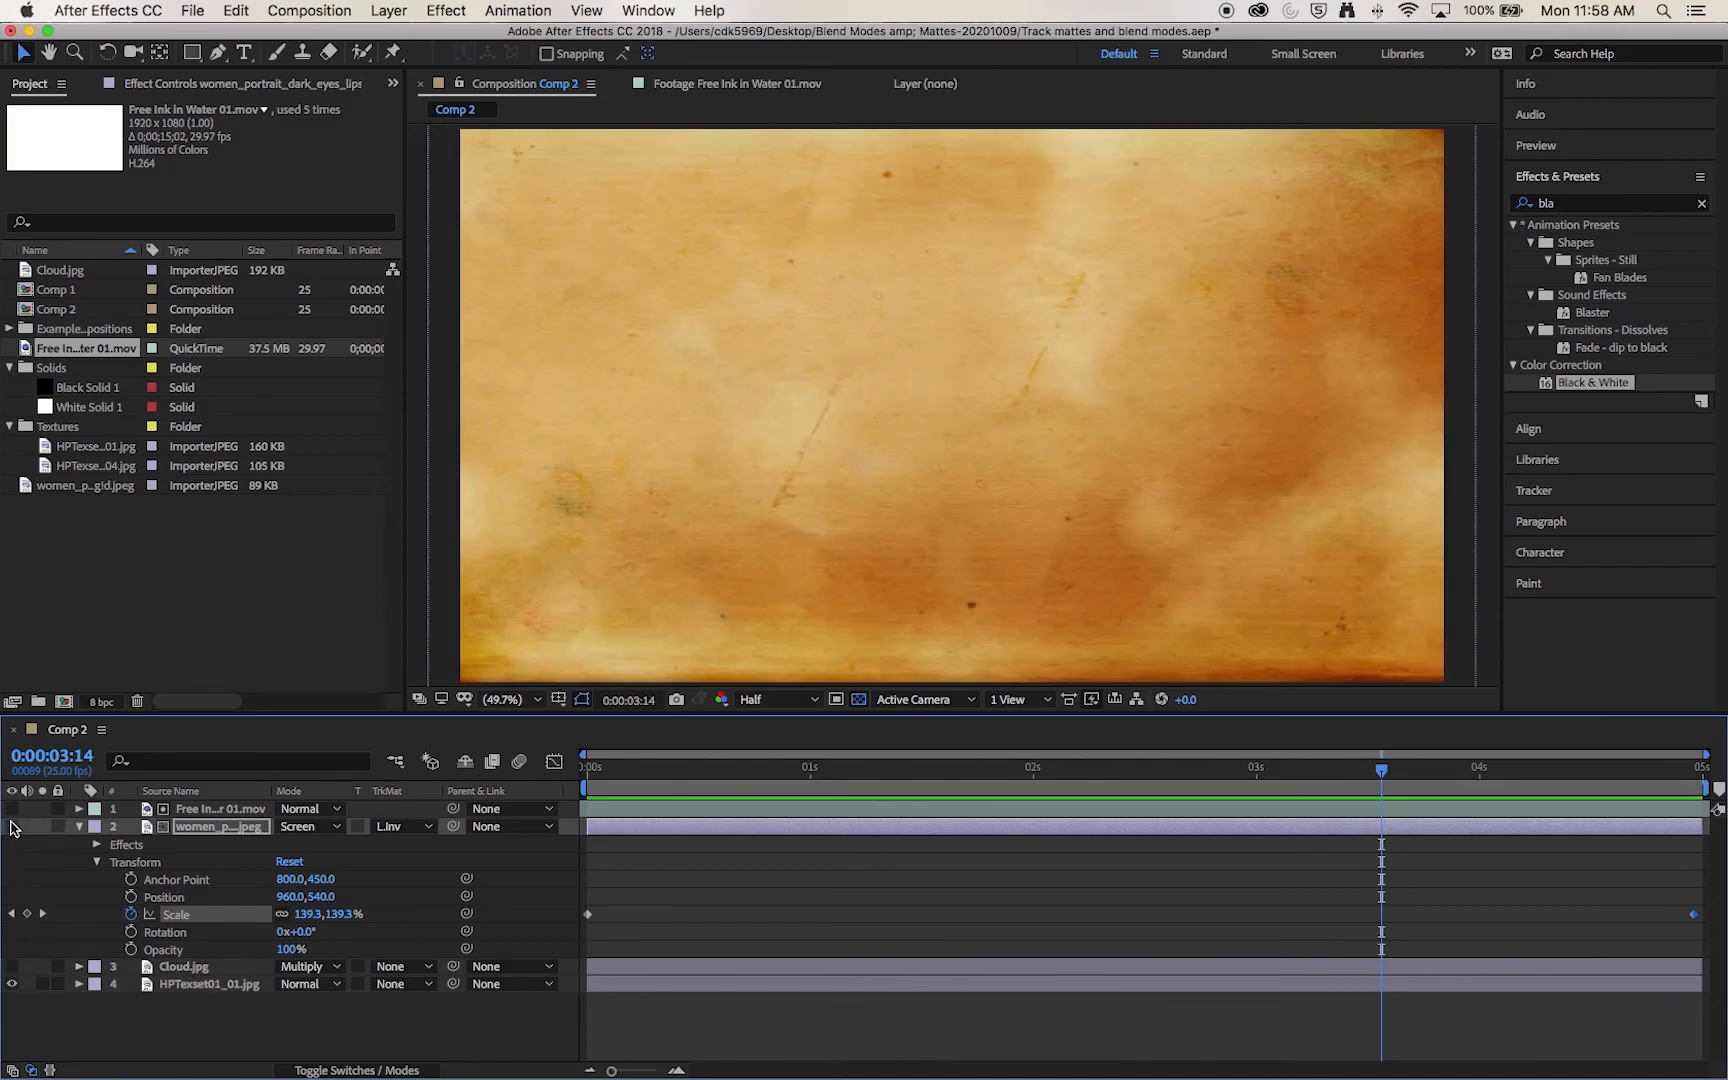
left_click(158, 990)
left_click(79, 984)
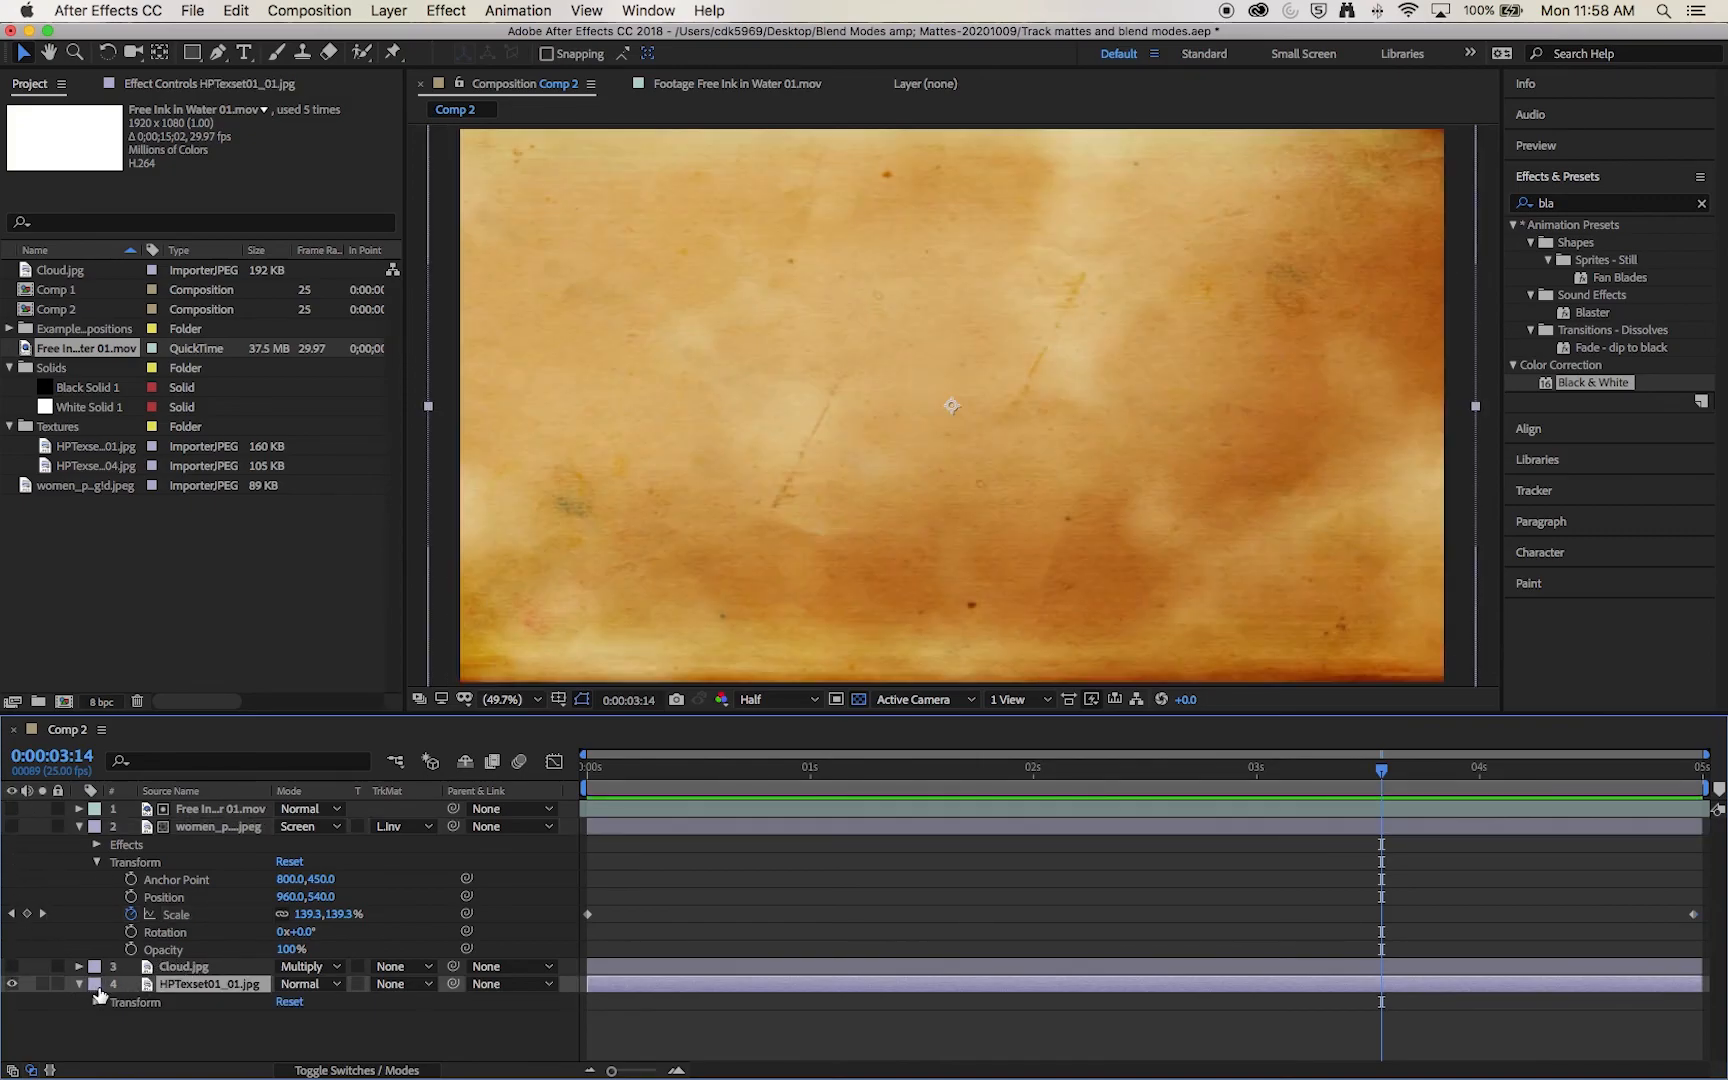
left_click(97, 1003)
left_click(131, 1017)
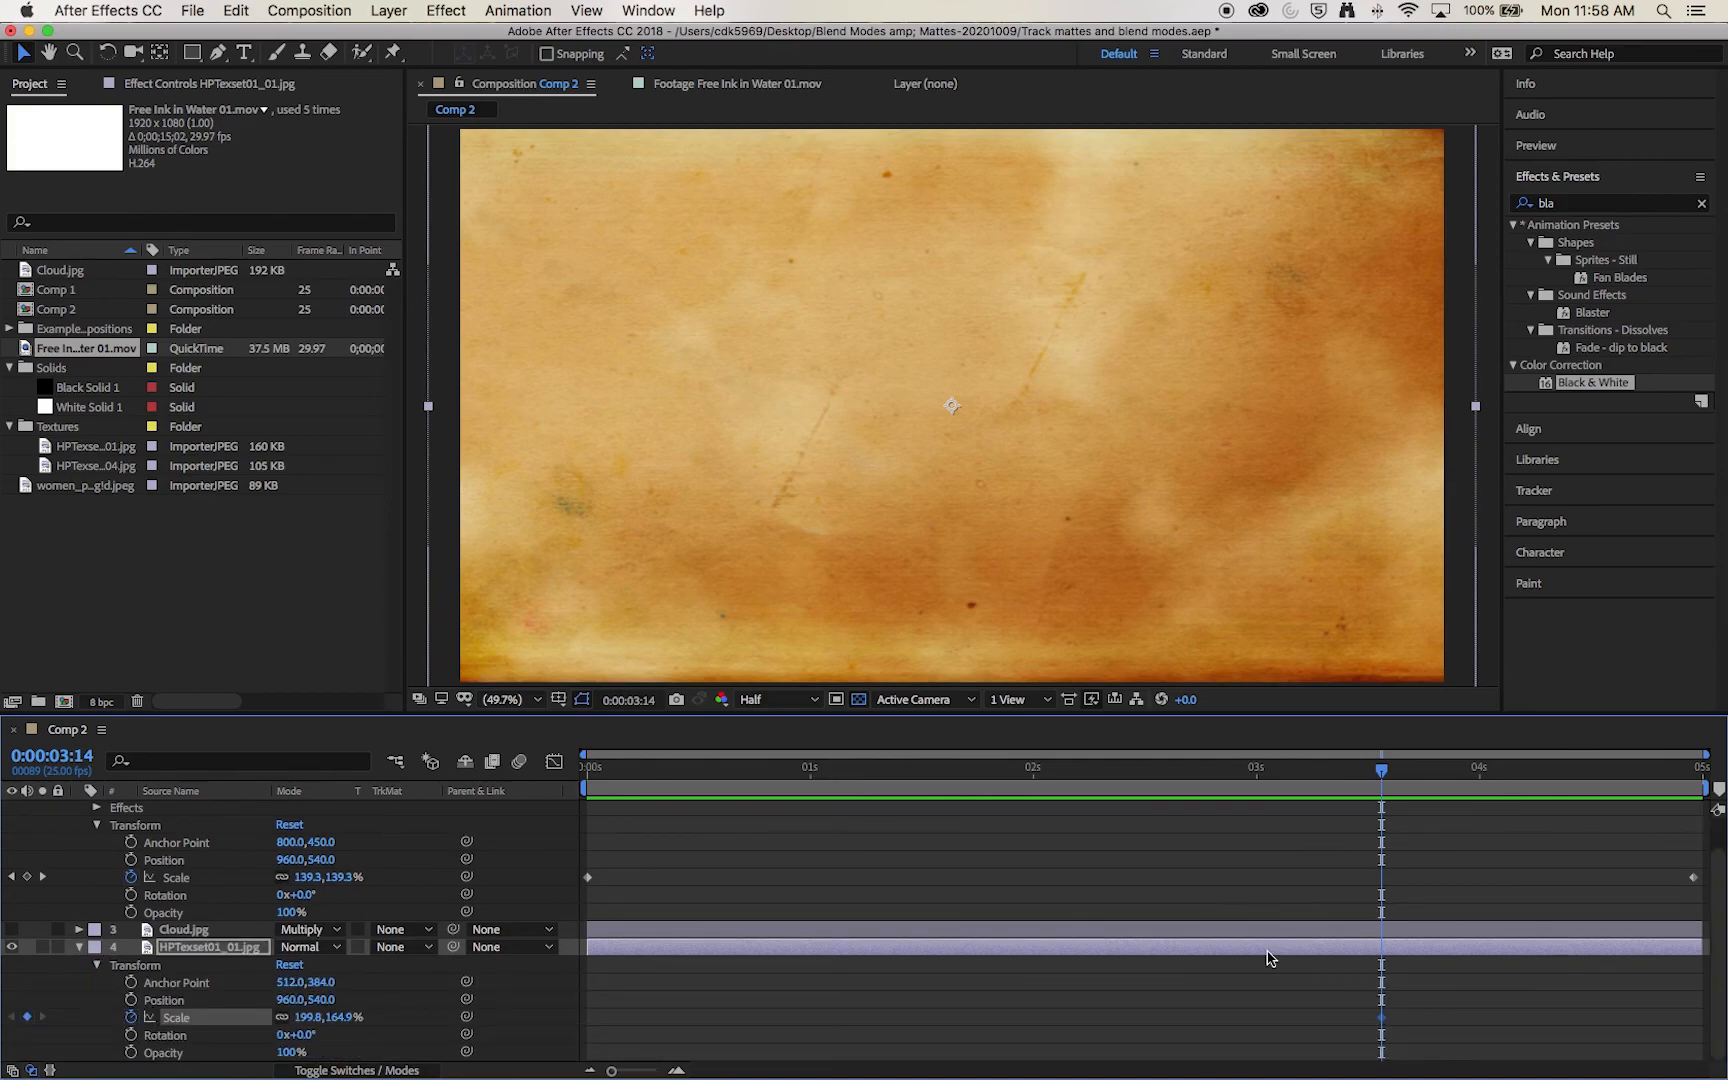
key("End")
left_click_drag(340, 1020, 386, 1021)
Step: Show the Cloud and portrait layers again and play the composition from the start to review the scaling animation
left_click(11, 929)
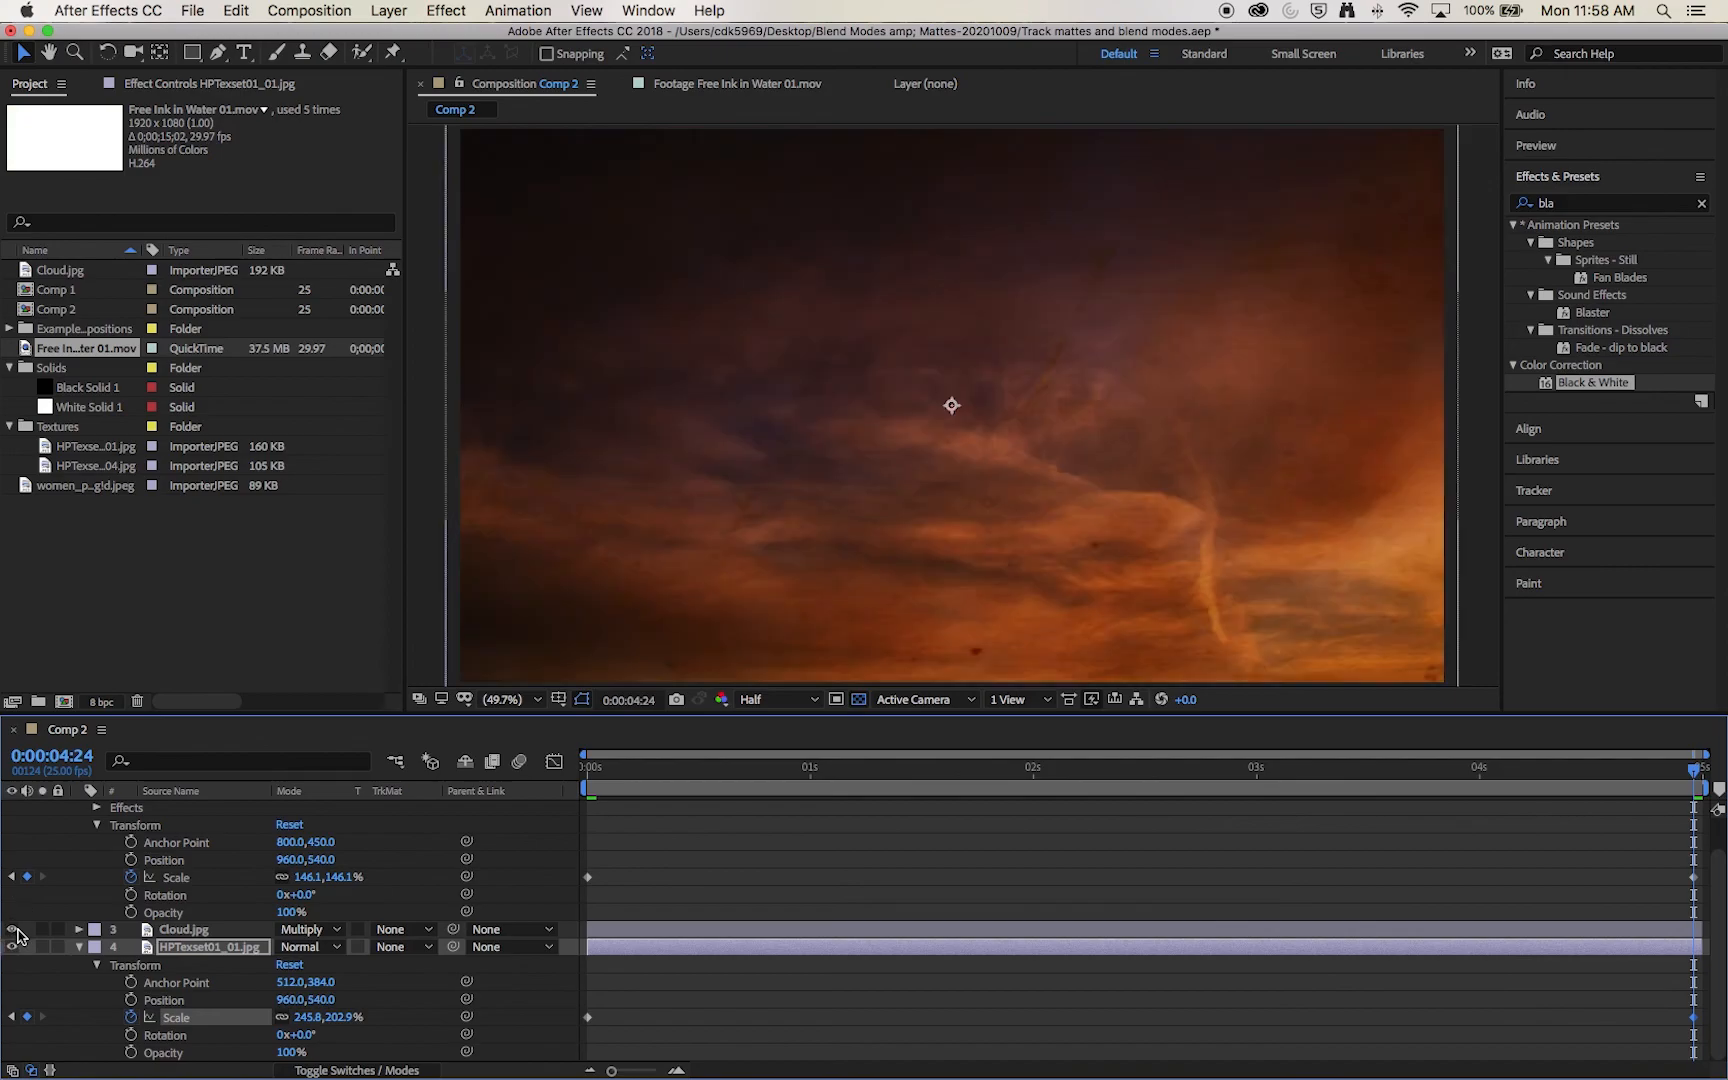
scroll(62, 832, "up", 1)
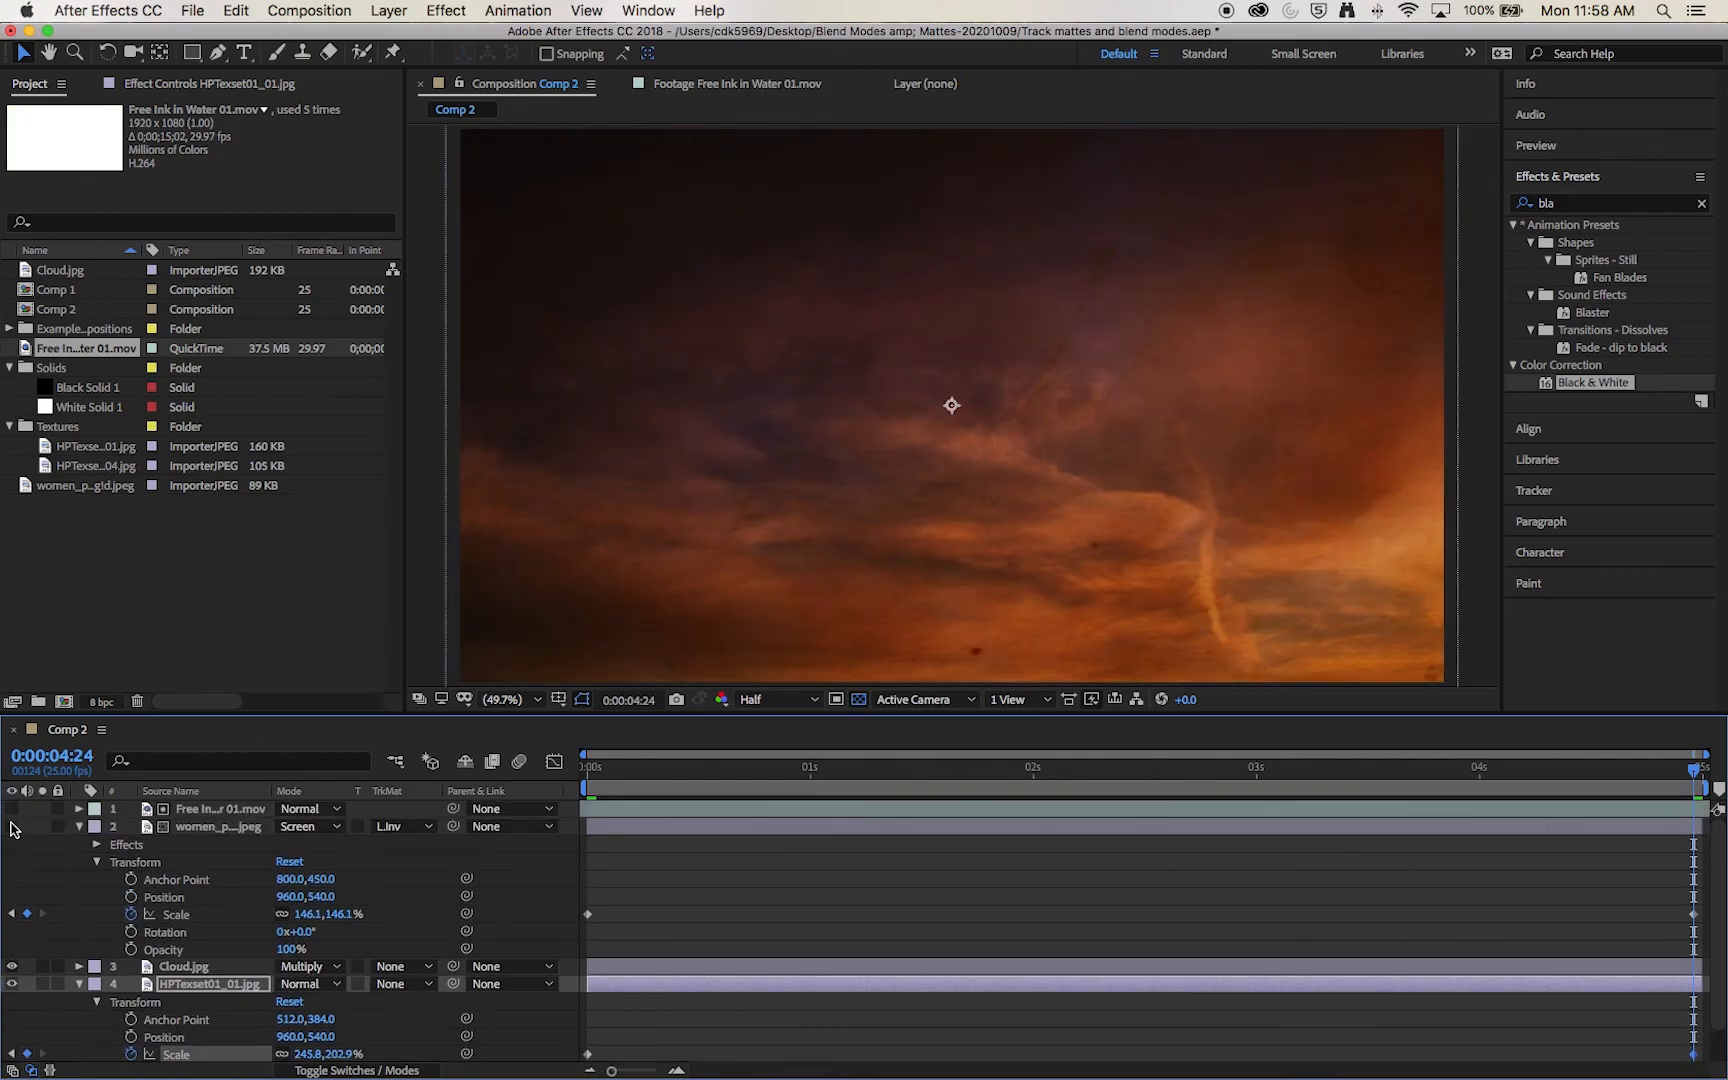
left_click(12, 827)
key("space")
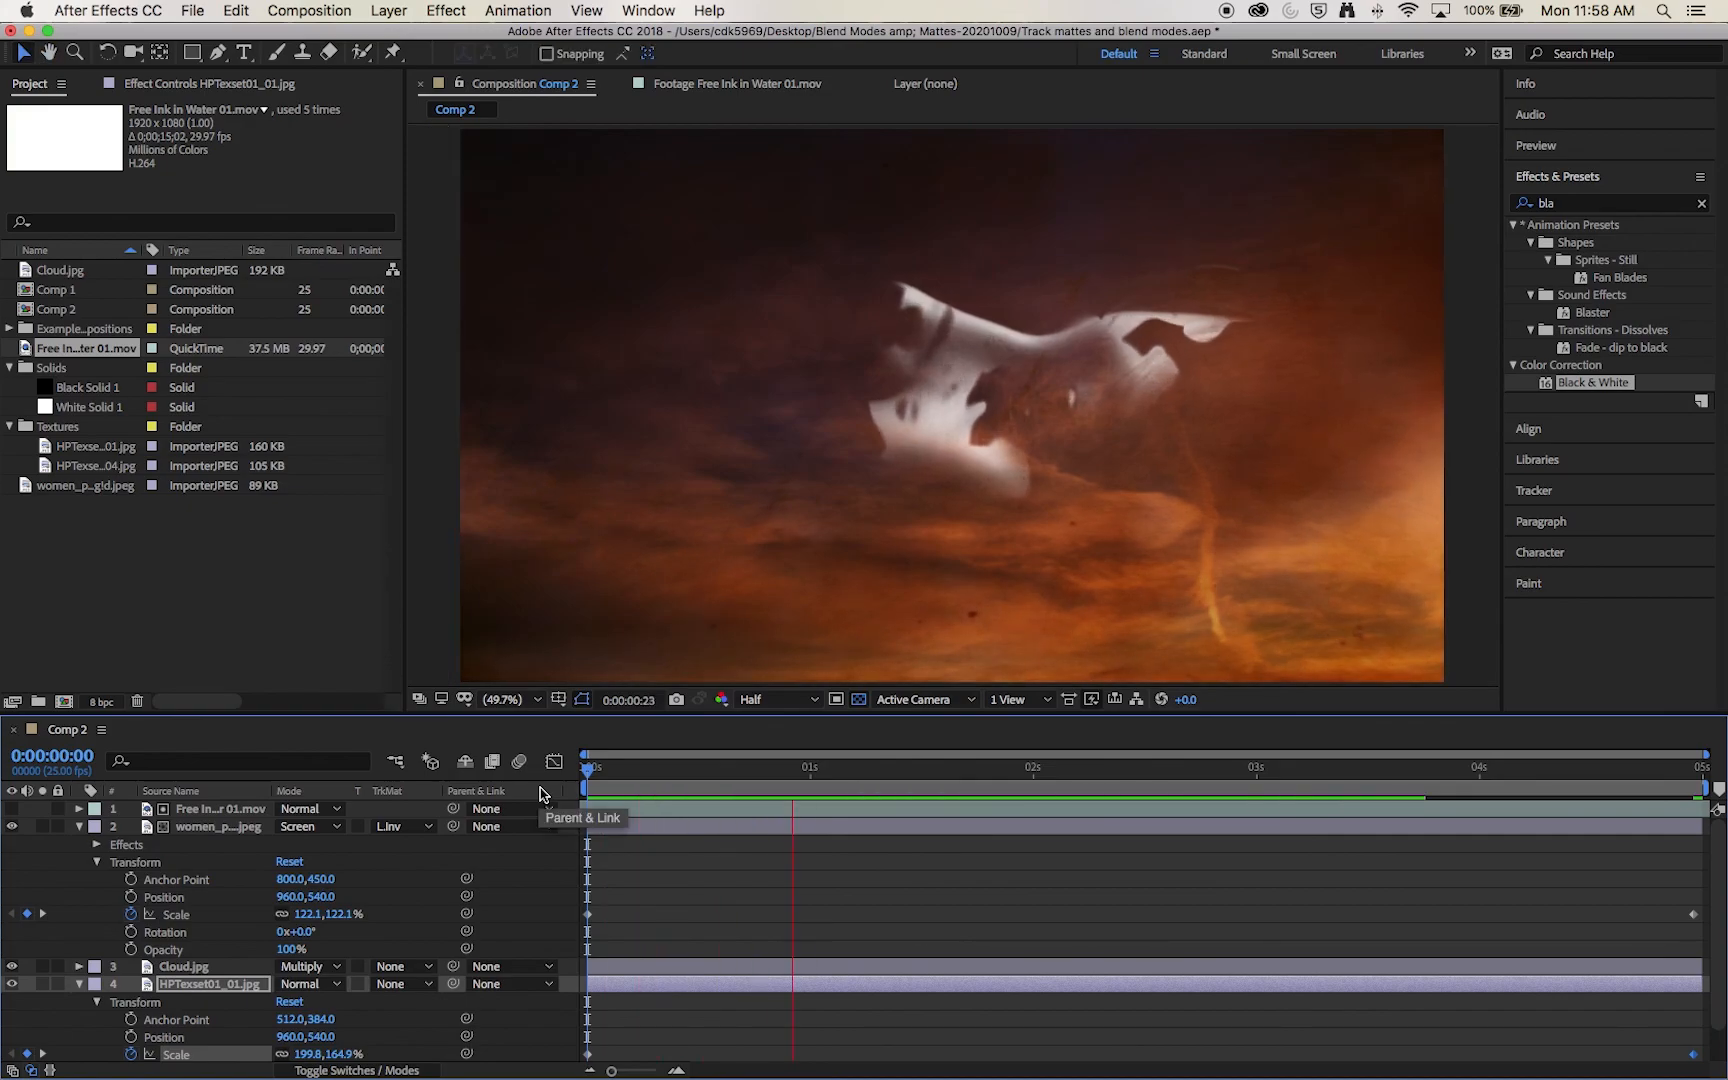